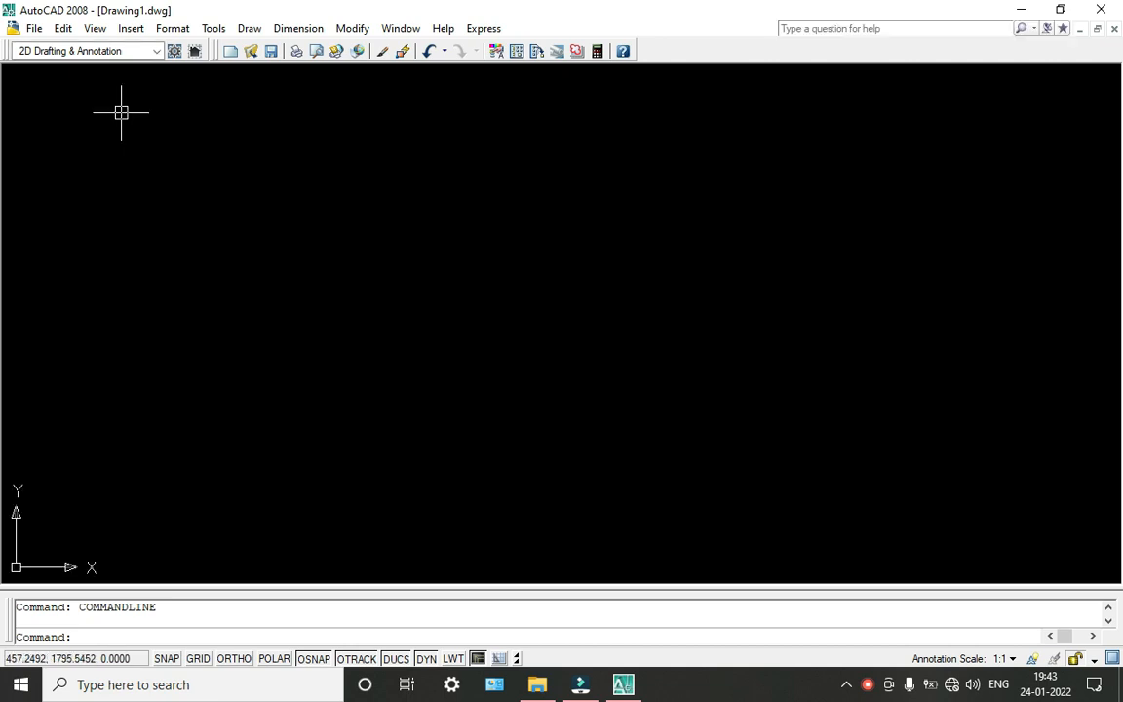
Open the existing drawing "elevation 1.dwg" from the Documents folder.
left_click(34, 30)
left_click(64, 82)
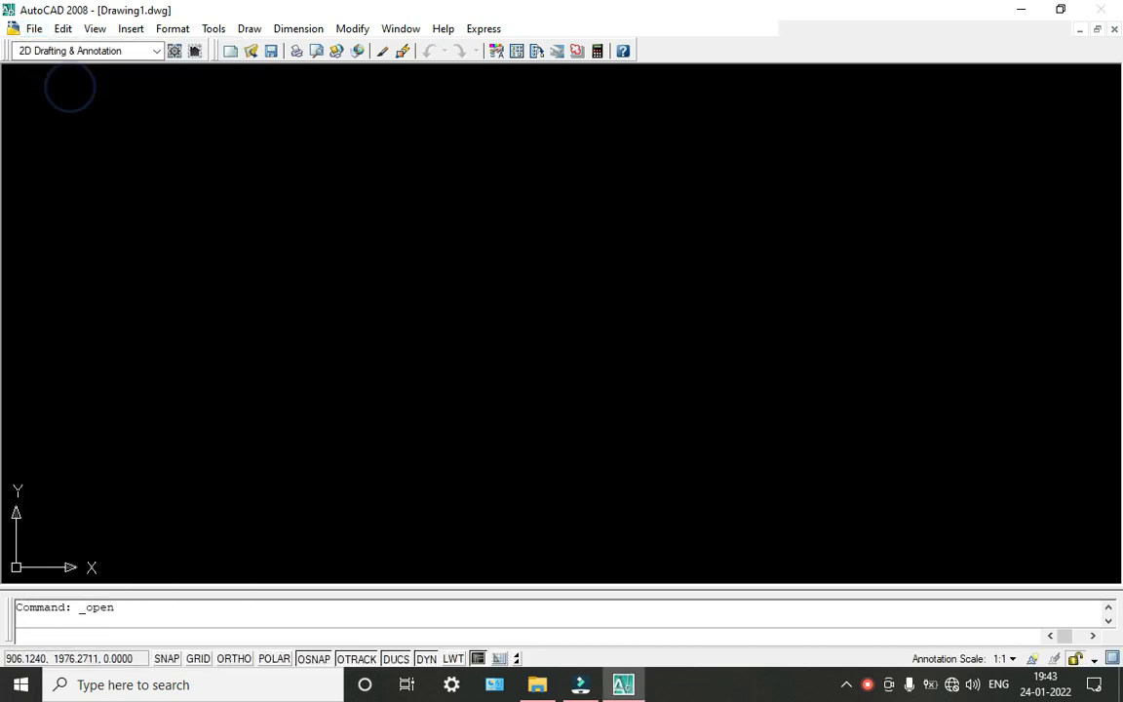
scroll(469, 295, "down", 2)
left_click(474, 392)
left_click(782, 482)
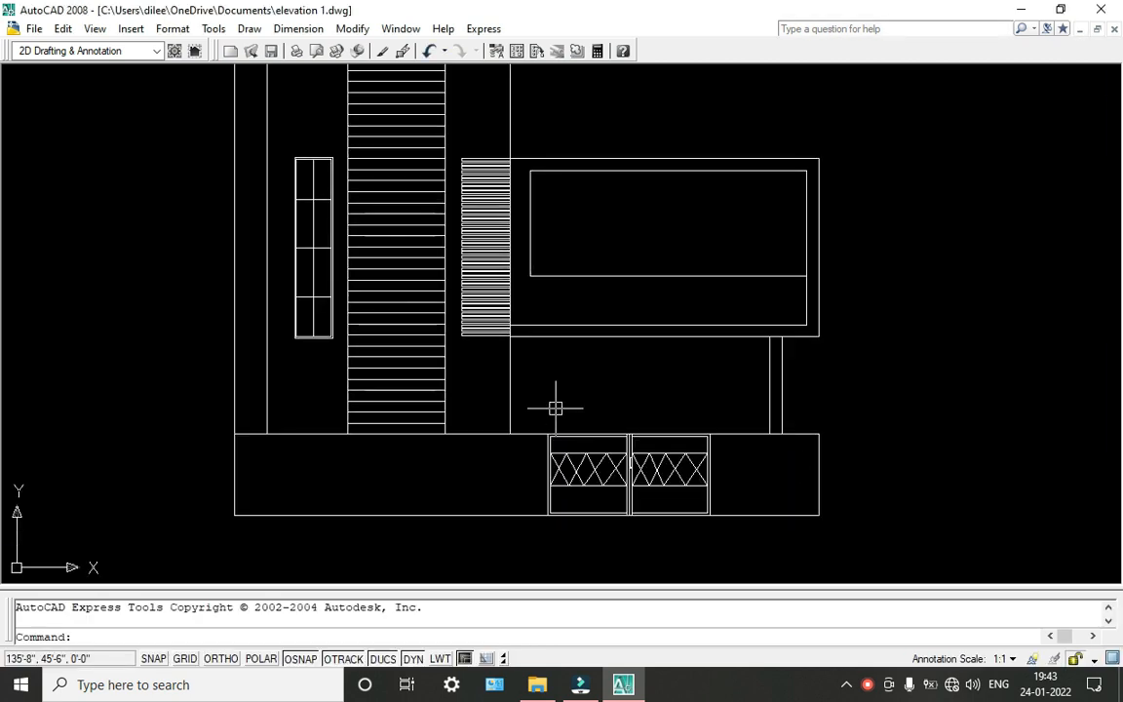
Examine the house elevation, including the gate, balcony, louvres, horizontal cladding strips and tall window.
scroll(481, 173, "up", 3)
scroll(482, 173, "down", 1)
mouse_move(486, 180)
middle_mouse_down()
mouse_move(461, 126)
mouse_move(419, 87)
middle_mouse_up()
scroll(462, 126, "down", 1)
middle_click_drag(667, 548, 601, 434)
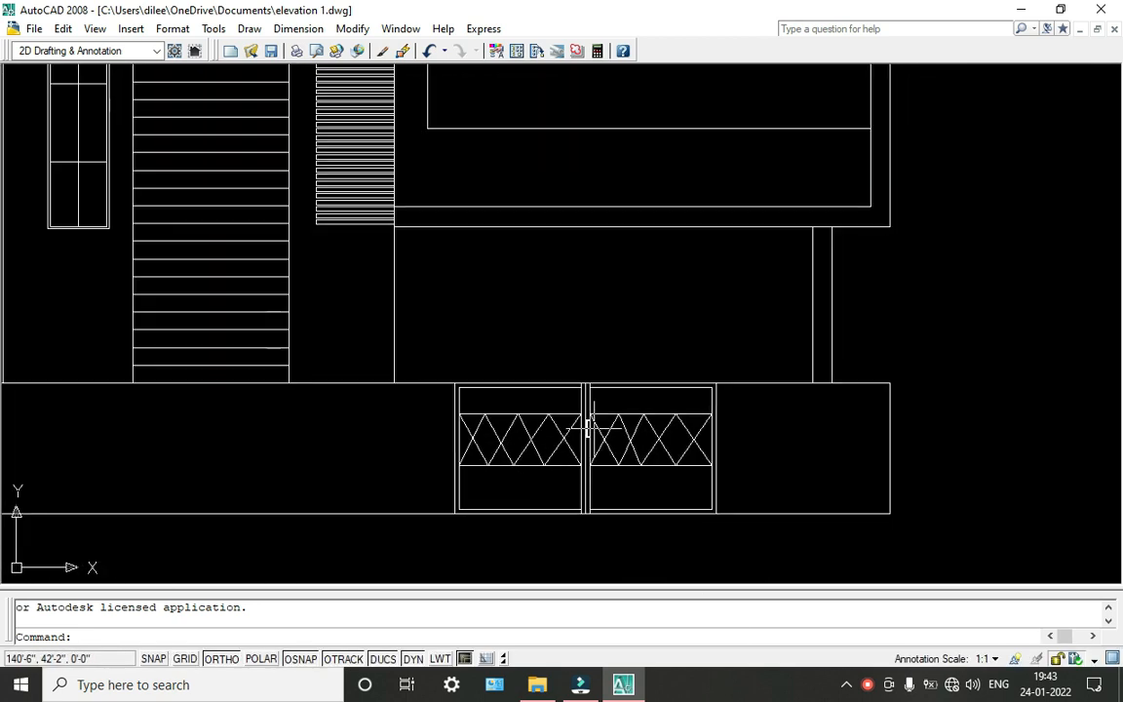
scroll(576, 429, "up", 3)
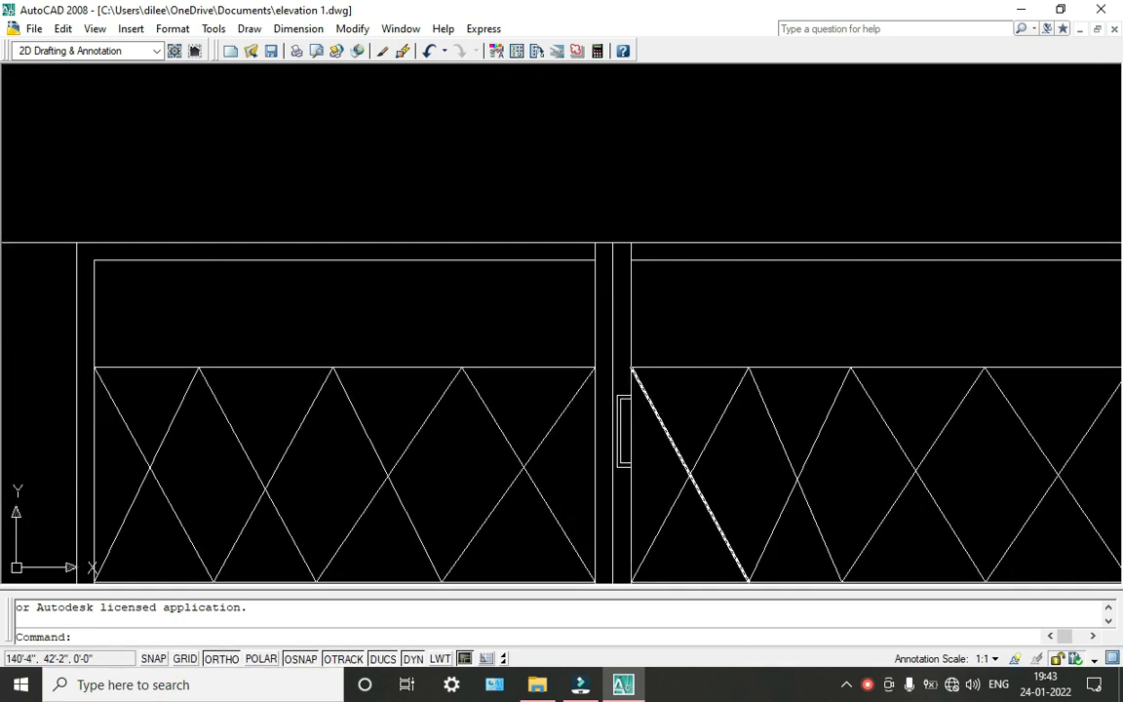
scroll(619, 433, "down", 3)
scroll(700, 461, "down", 2)
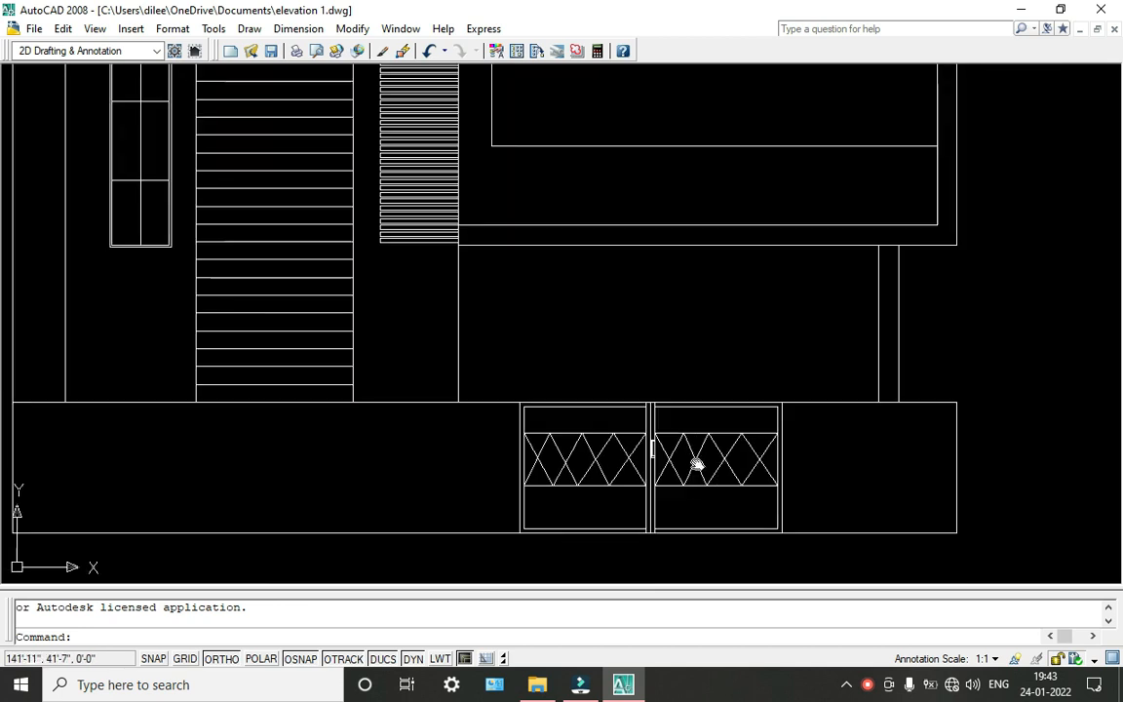
scroll(491, 370, "down", 3)
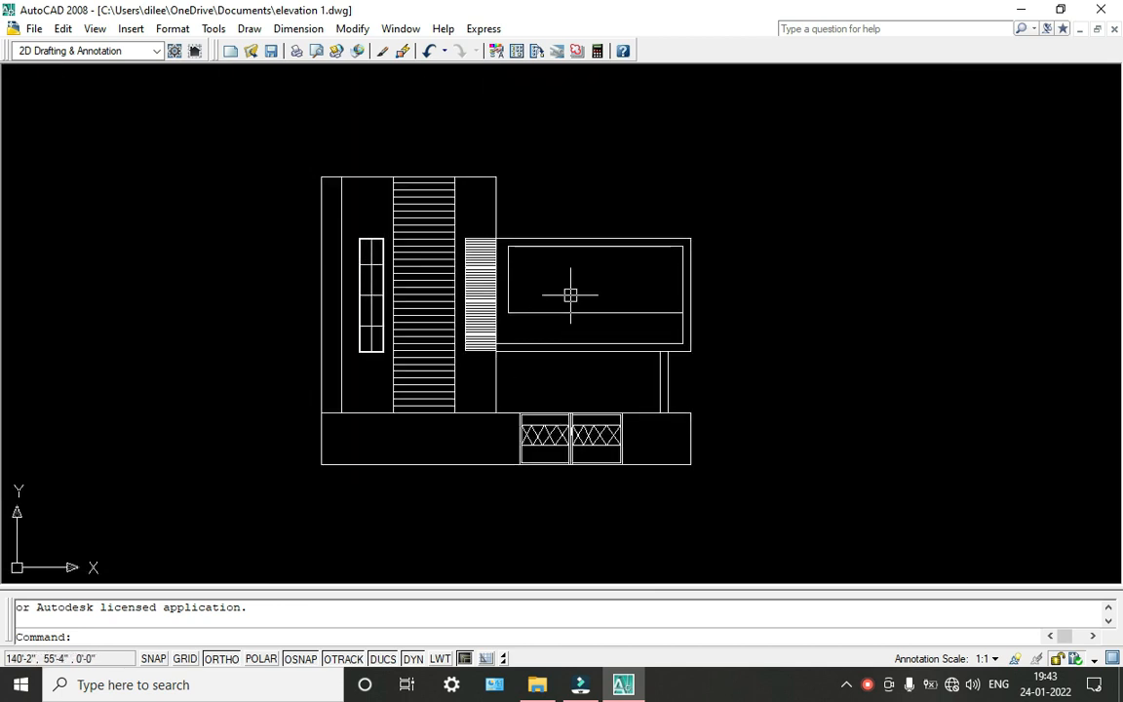
scroll(519, 312, "up", 2)
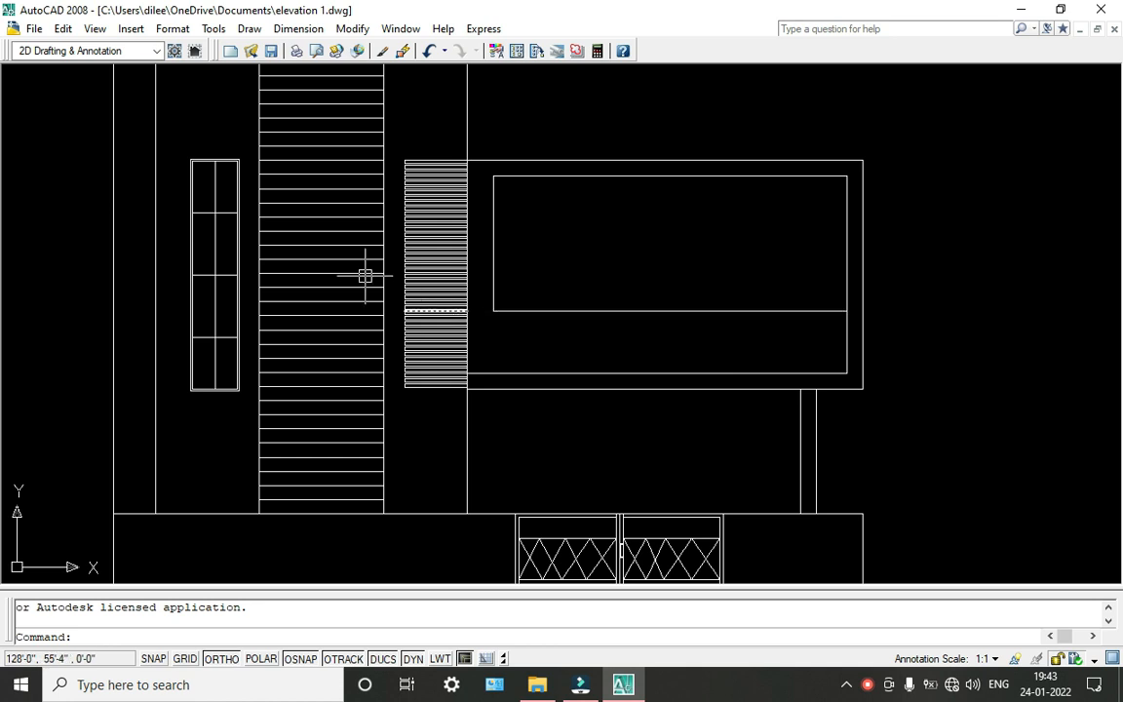
scroll(472, 447, "down", 2)
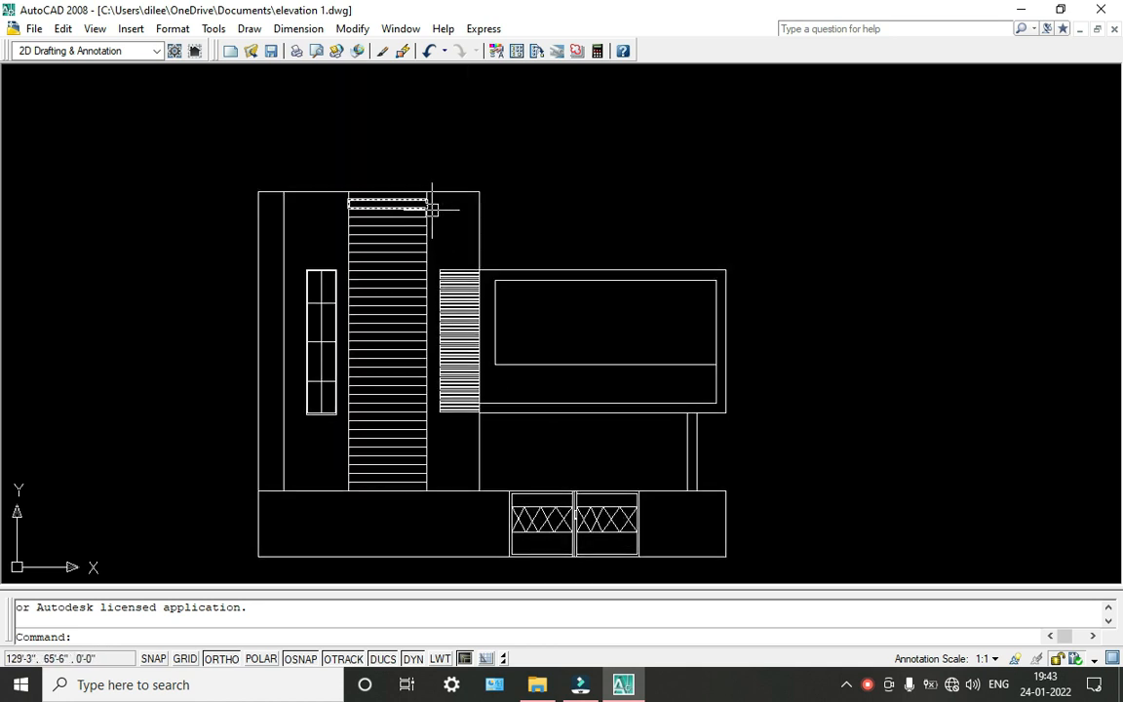
Draw a circle of about 9" radius on the tower wall above the tall window, near the roof line.
middle_click_drag(458, 241, 495, 269)
middle_click_drag(377, 280, 477, 285)
scroll(447, 285, "up", 3)
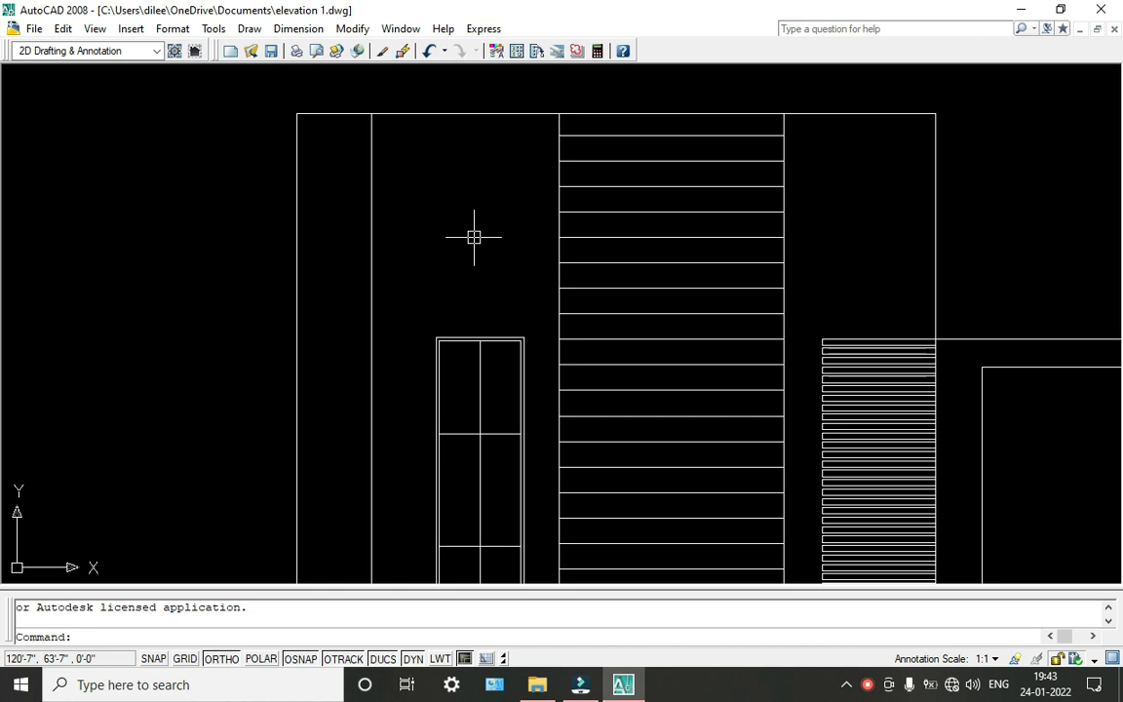
type("c")
key("Return")
left_click(434, 188)
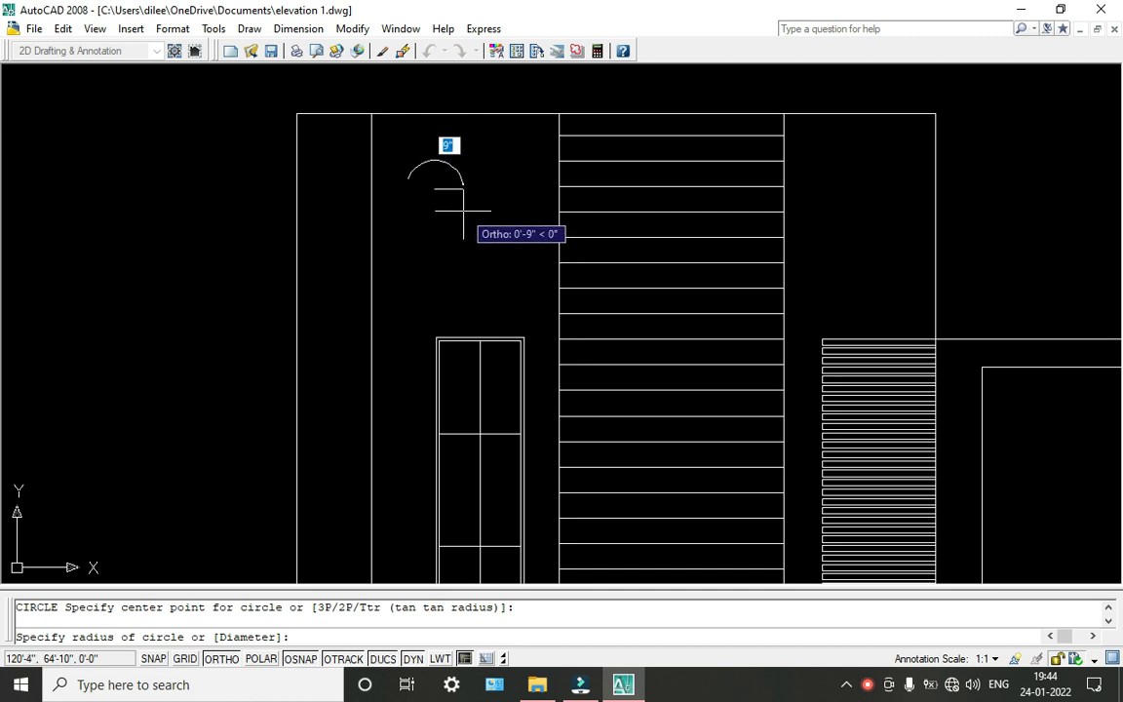
scroll(463, 211, "down", 3)
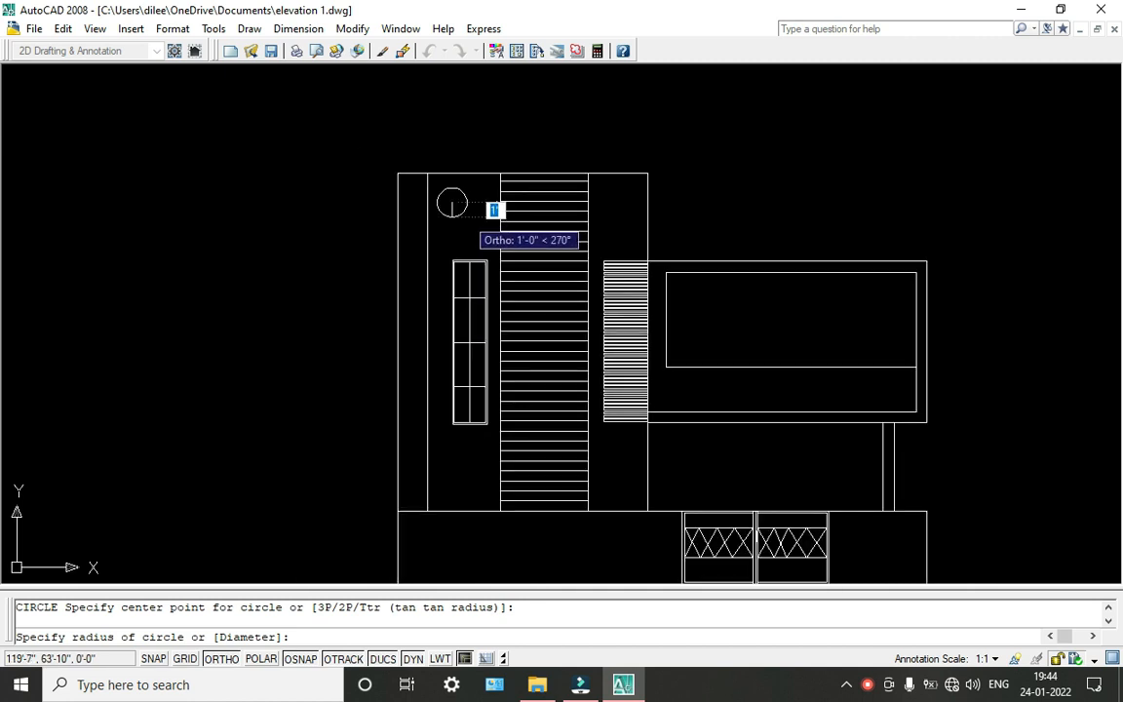
left_click(463, 210)
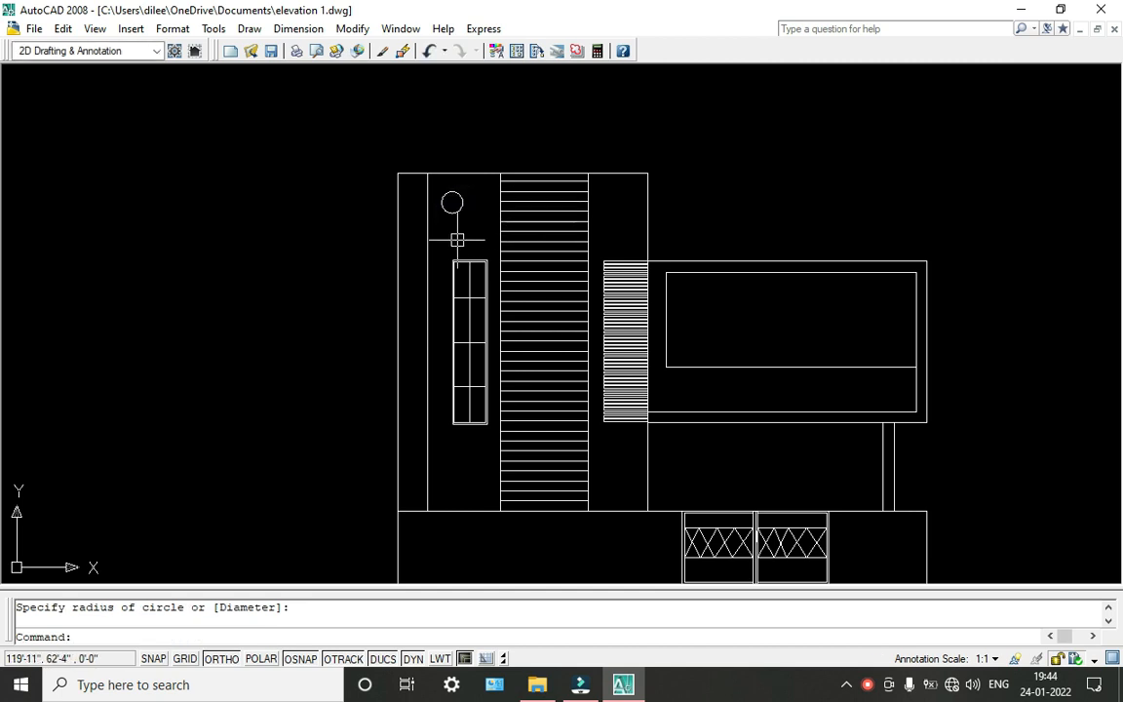
Draw a smaller circle of about 6" radius between the first circle and the tall window, slightly to its right.
key("Return")
scroll(479, 250, "up", 3)
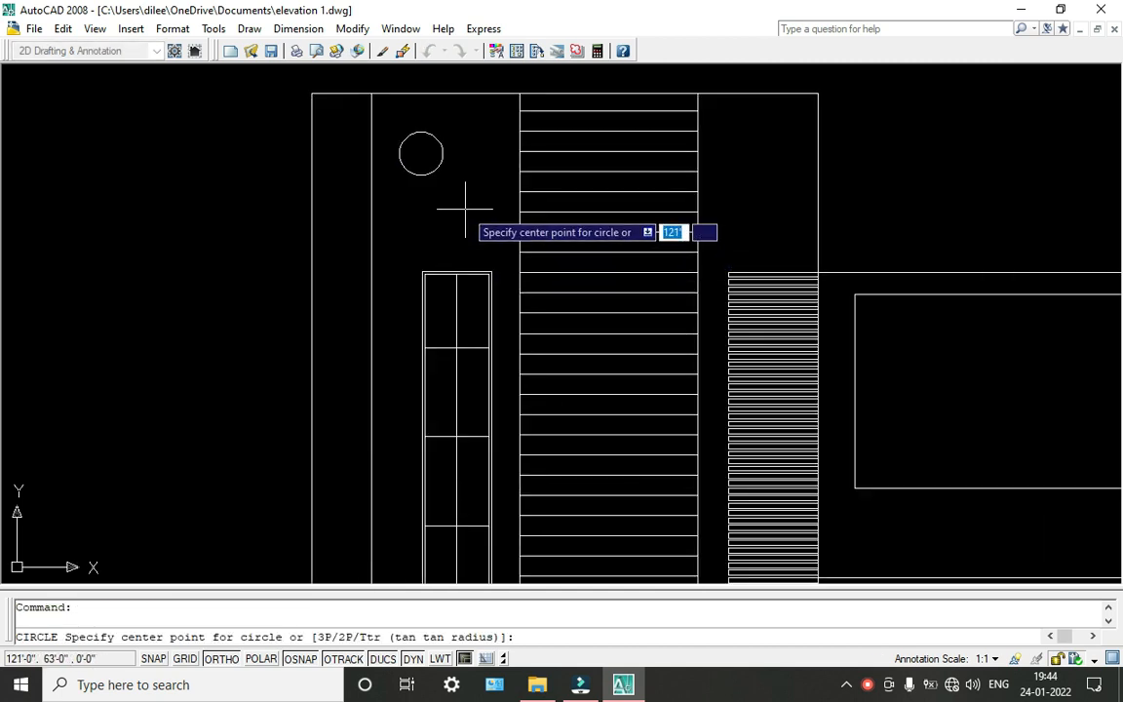
left_click(465, 209)
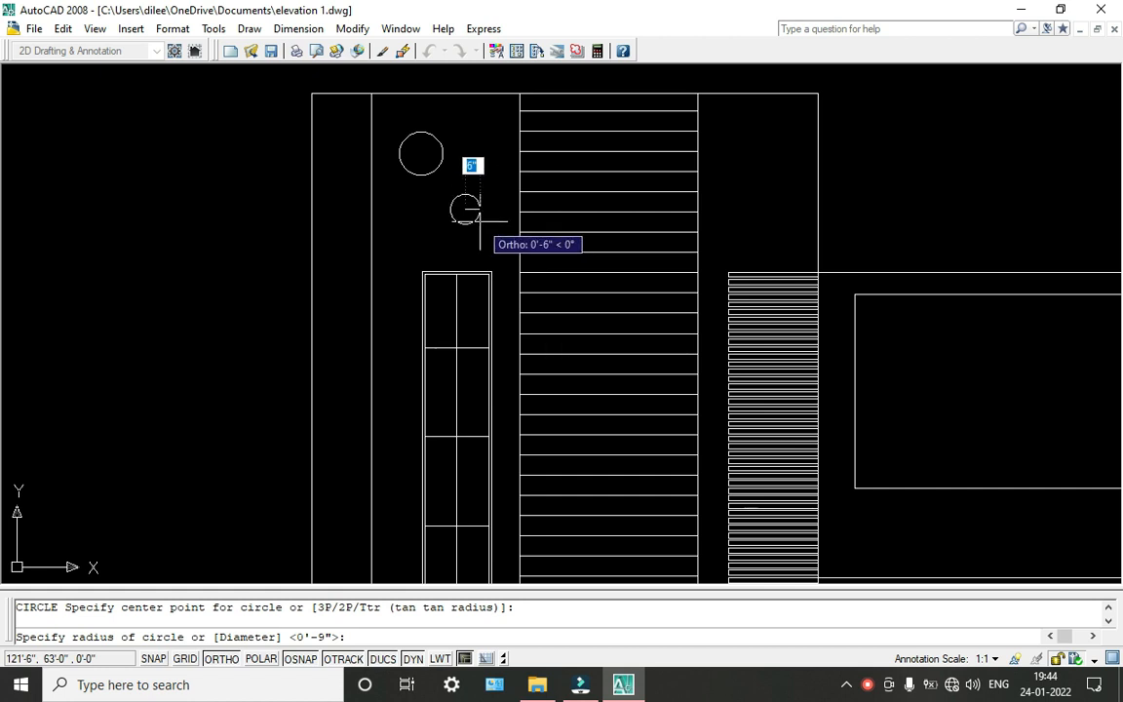
left_click(480, 220)
scroll(477, 221, "down", 5)
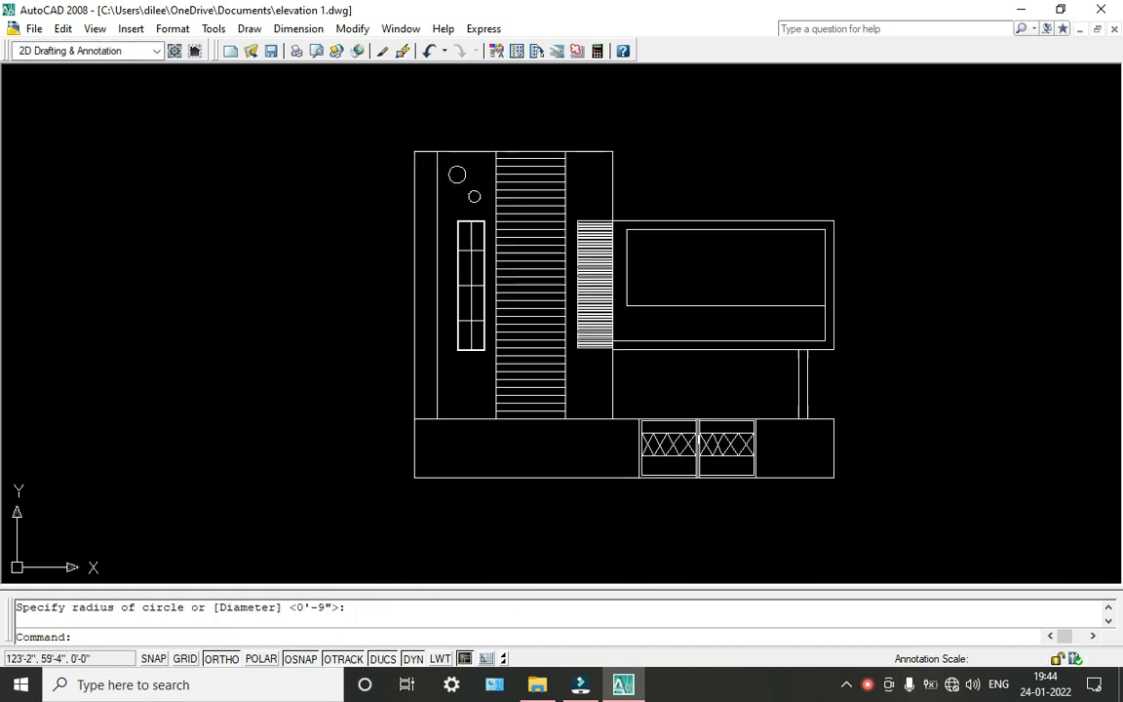
Draw a circle of 6" radius just below the tall window on the tower wall.
scroll(466, 370, "up", 3)
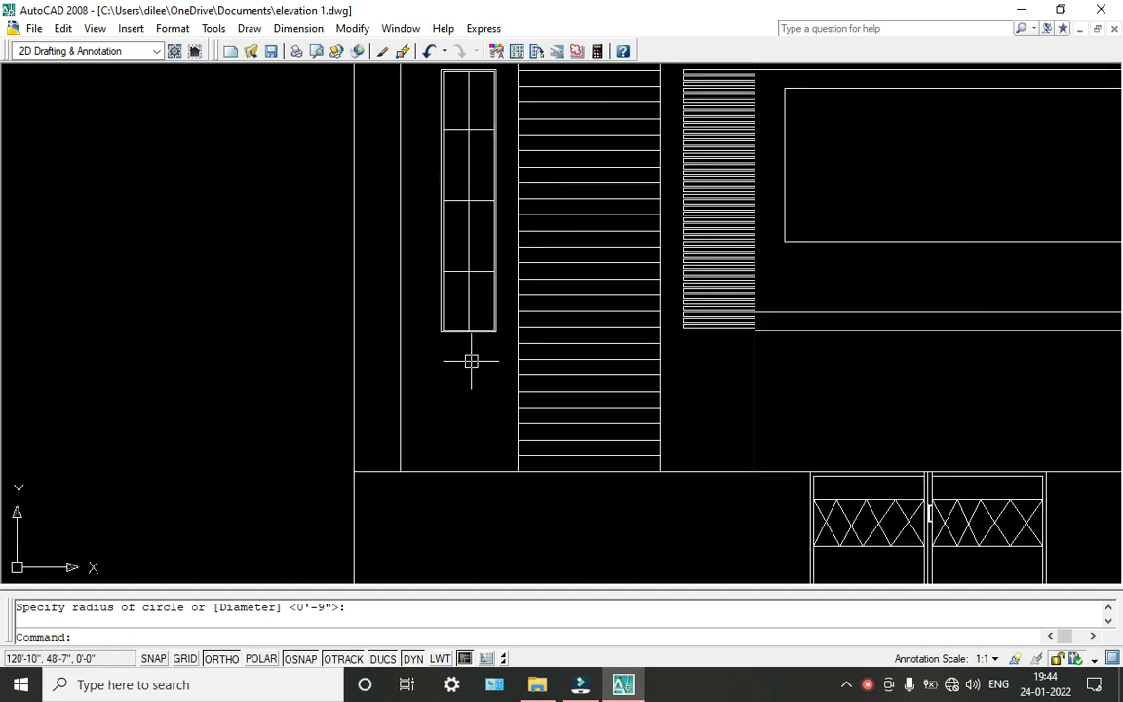
key("Return")
scroll(447, 365, "up", 4)
left_click(495, 336)
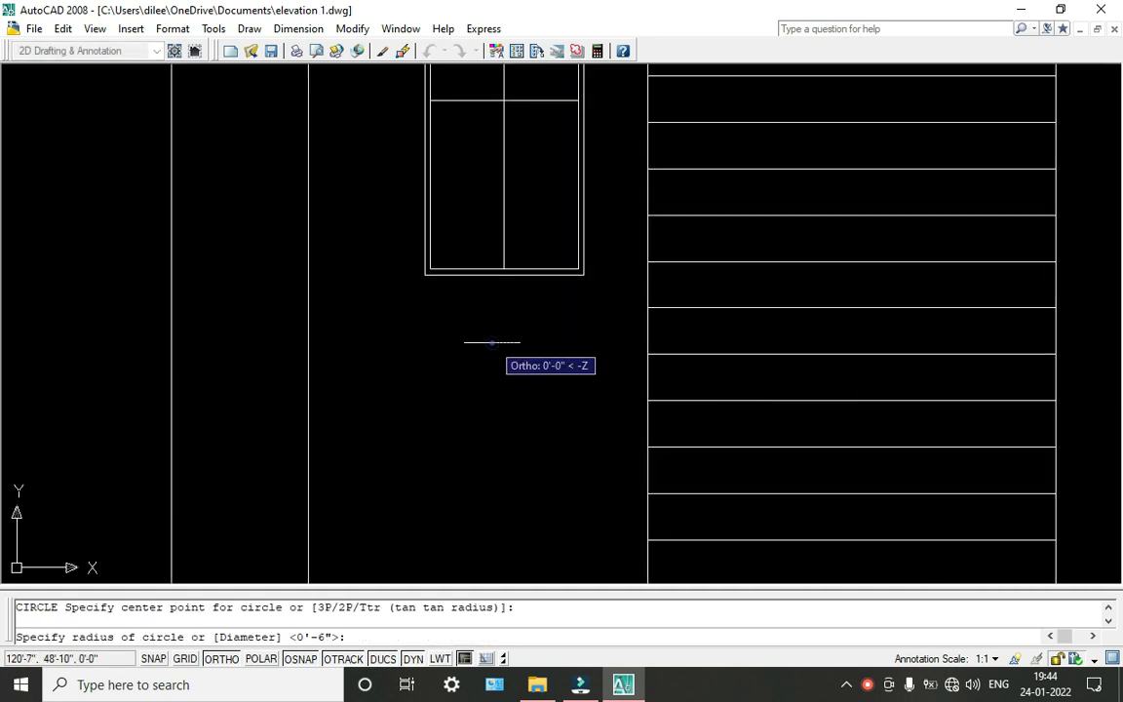
scroll(473, 373, "down", 2)
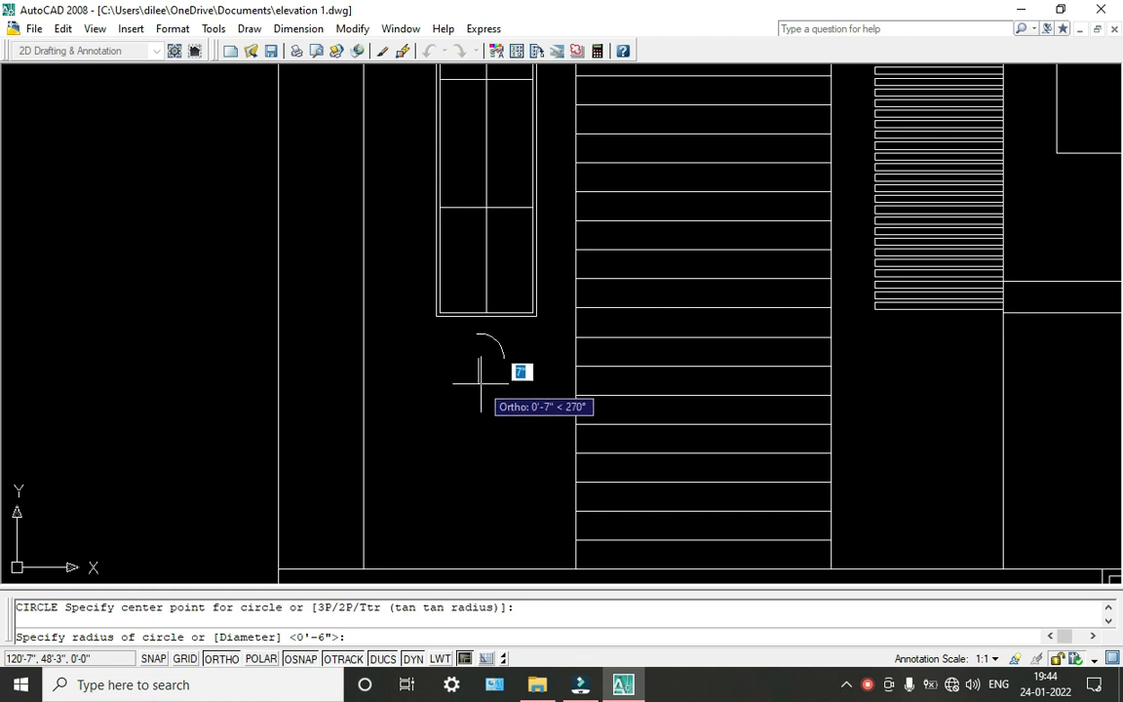
key("Return")
Draw a larger circle of about 8" radius below and to the left of the small circle under the window.
key("Return")
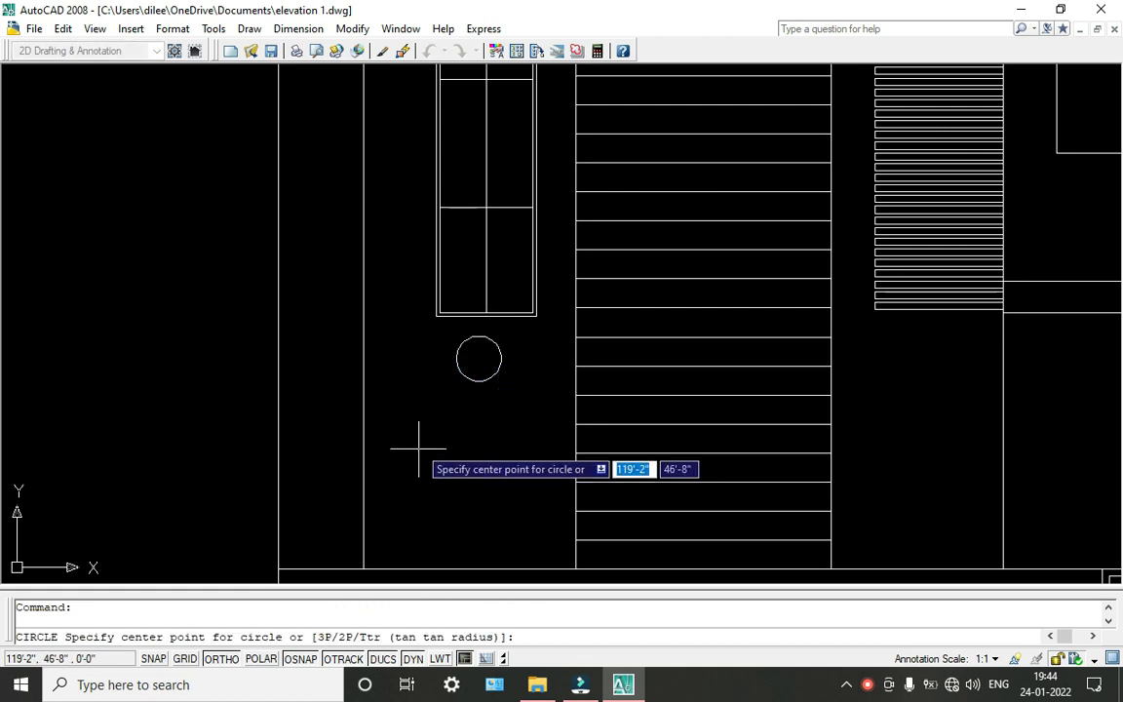
left_click(419, 439)
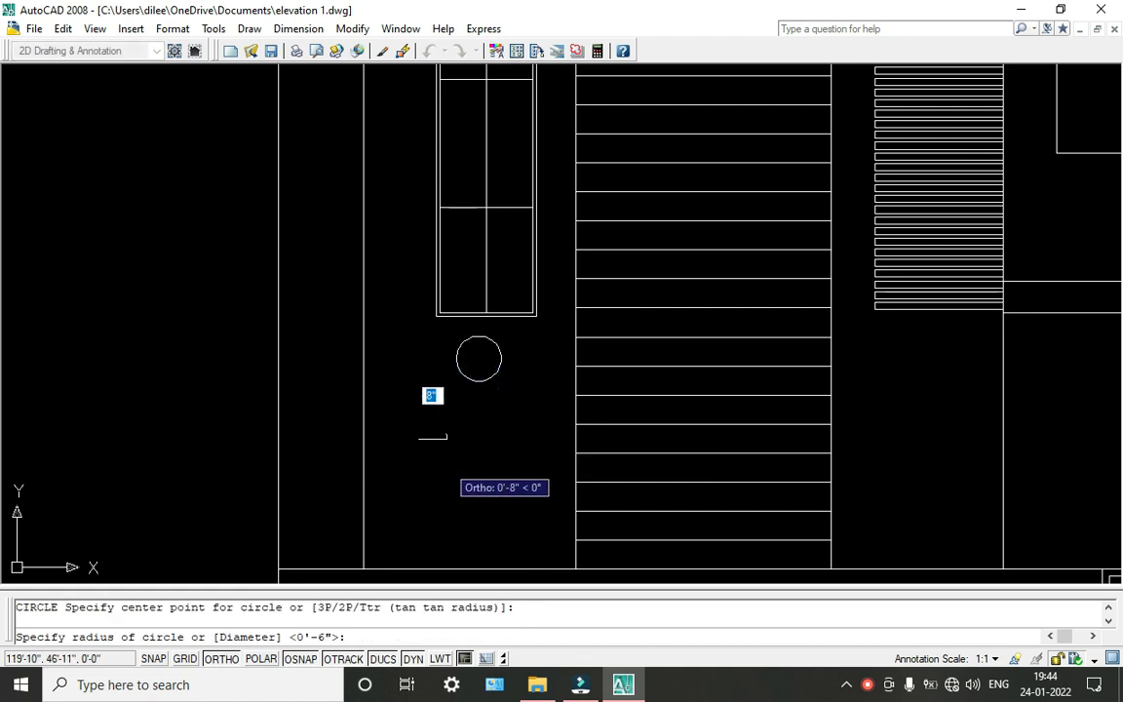
left_click(445, 463)
scroll(446, 463, "down", 4)
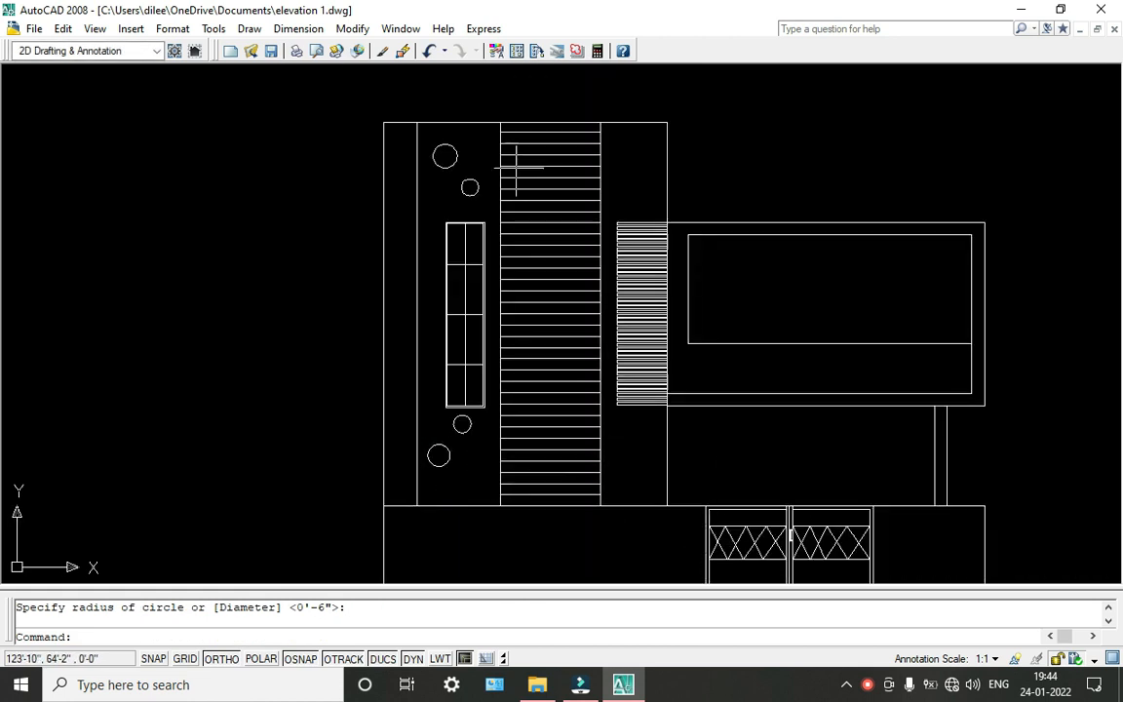
Offset the two circles above the tall window outward by 1" to form double rings.
type("o")
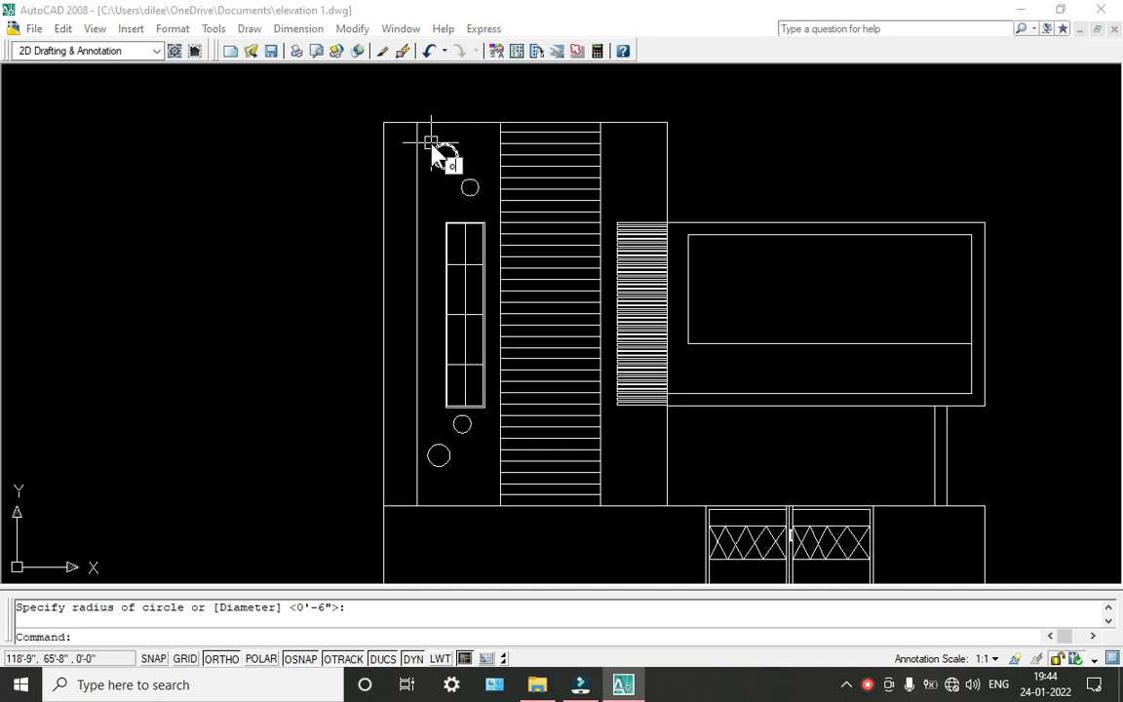
key("Return")
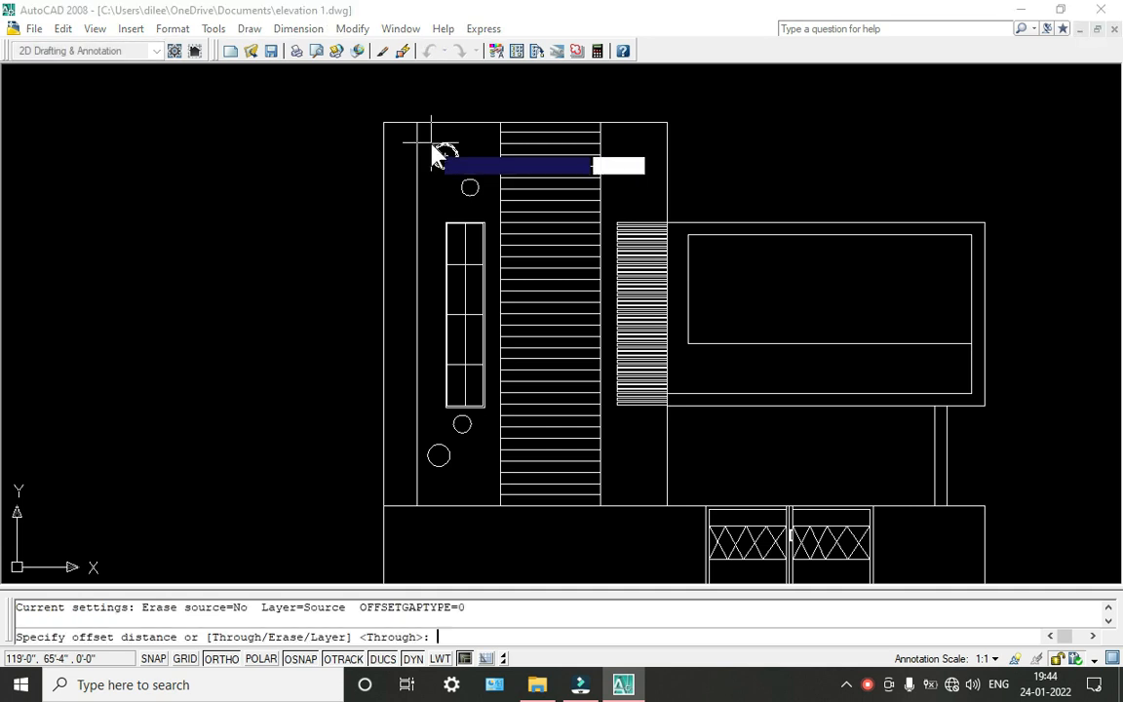
type("1\"")
key("Return")
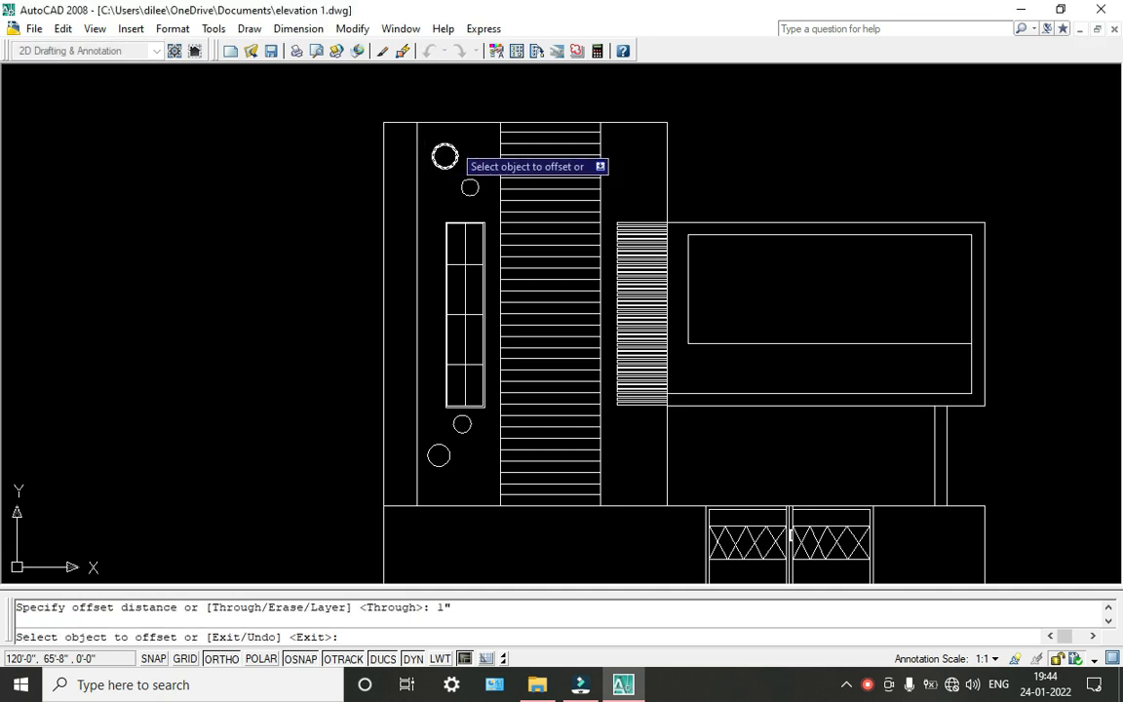
scroll(451, 137, "up", 6)
left_click(432, 141)
left_click(450, 128)
left_click(497, 270)
left_click(515, 250)
Offset the two circles below the tall window outward by the same 1" distance.
scroll(552, 273, "down", 4)
middle_click_drag(512, 327, 512, 141)
scroll(482, 334, "up", 2)
scroll(575, 420, "up", 5)
left_click(582, 395)
left_click(592, 377)
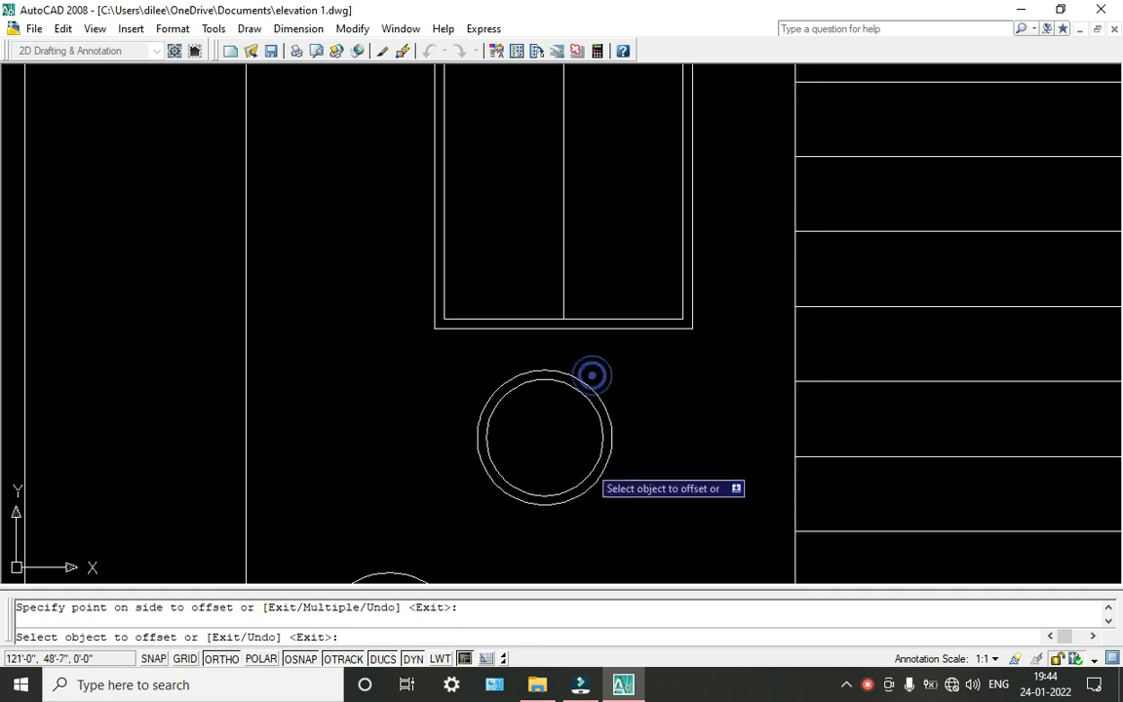
scroll(577, 326, "down", 2)
left_click(502, 415)
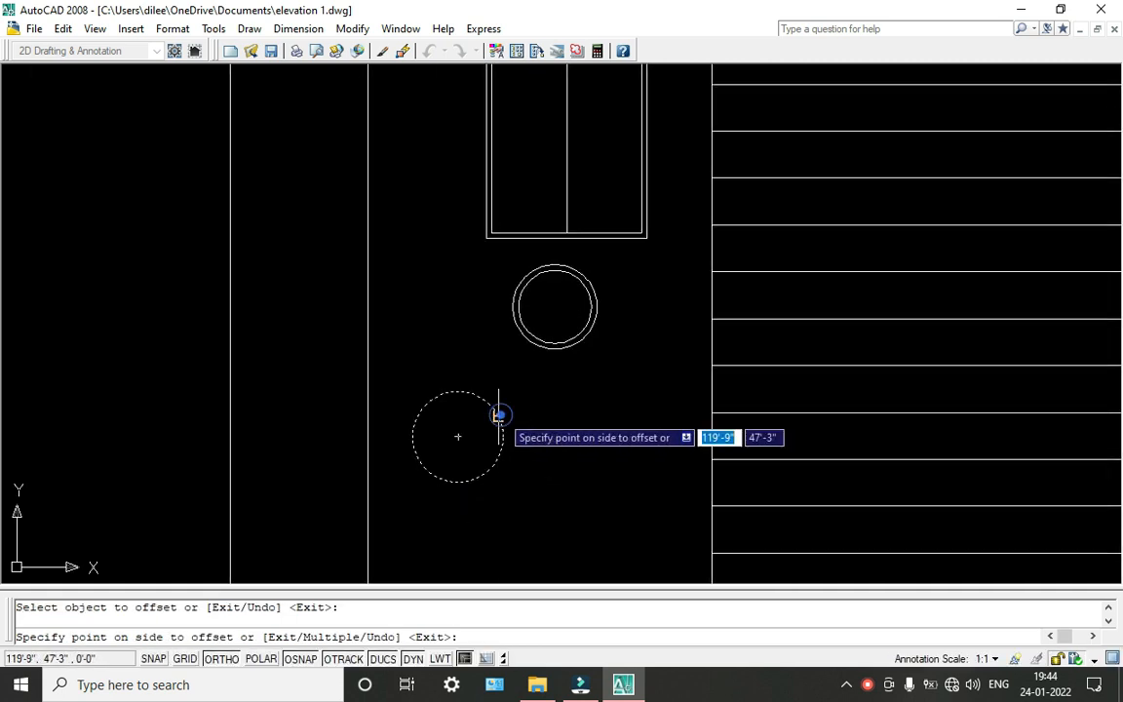
left_click(531, 437)
scroll(550, 455, "down", 3)
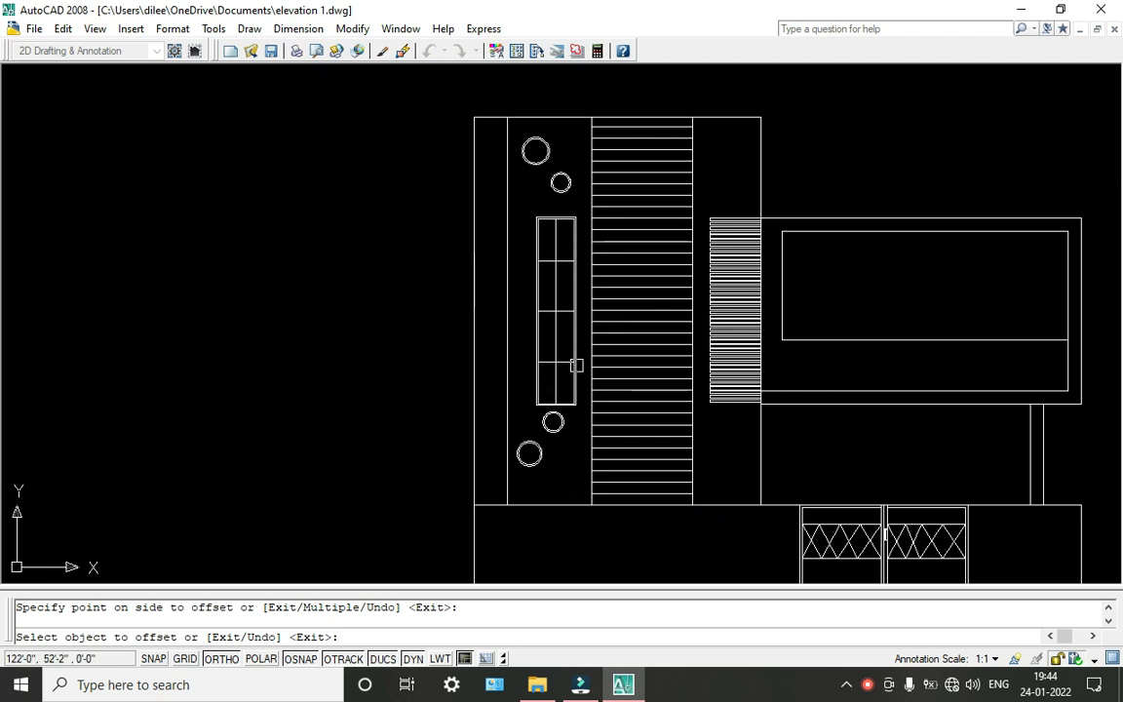
Offset the tower's top edge upward by 1" and end the Offset command.
middle_click_drag(736, 476, 626, 386)
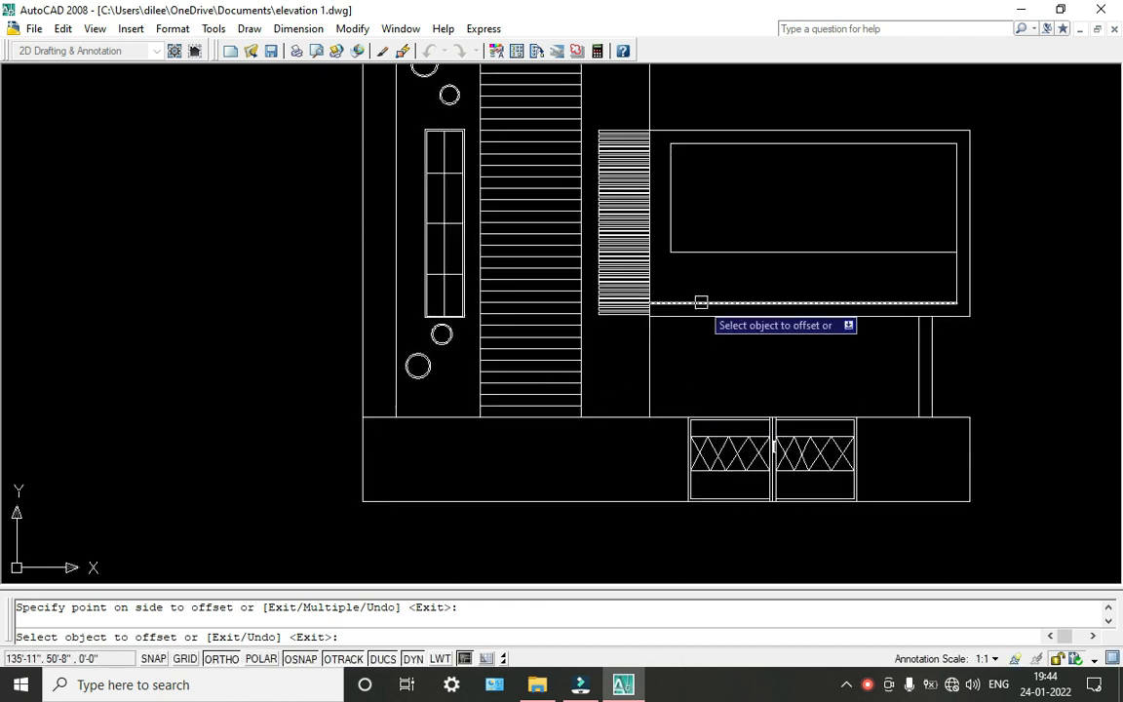
middle_click_drag(699, 303, 633, 477)
scroll(470, 215, "up", 5)
middle_click_drag(433, 233, 496, 266)
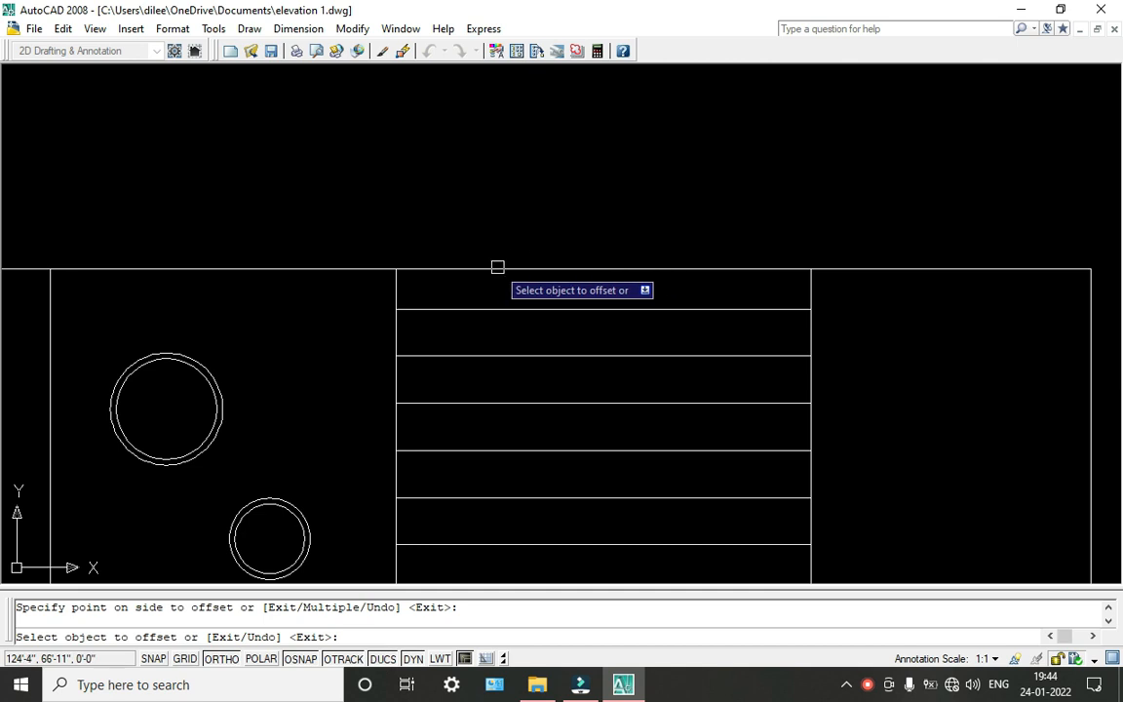
scroll(624, 281, "down", 4)
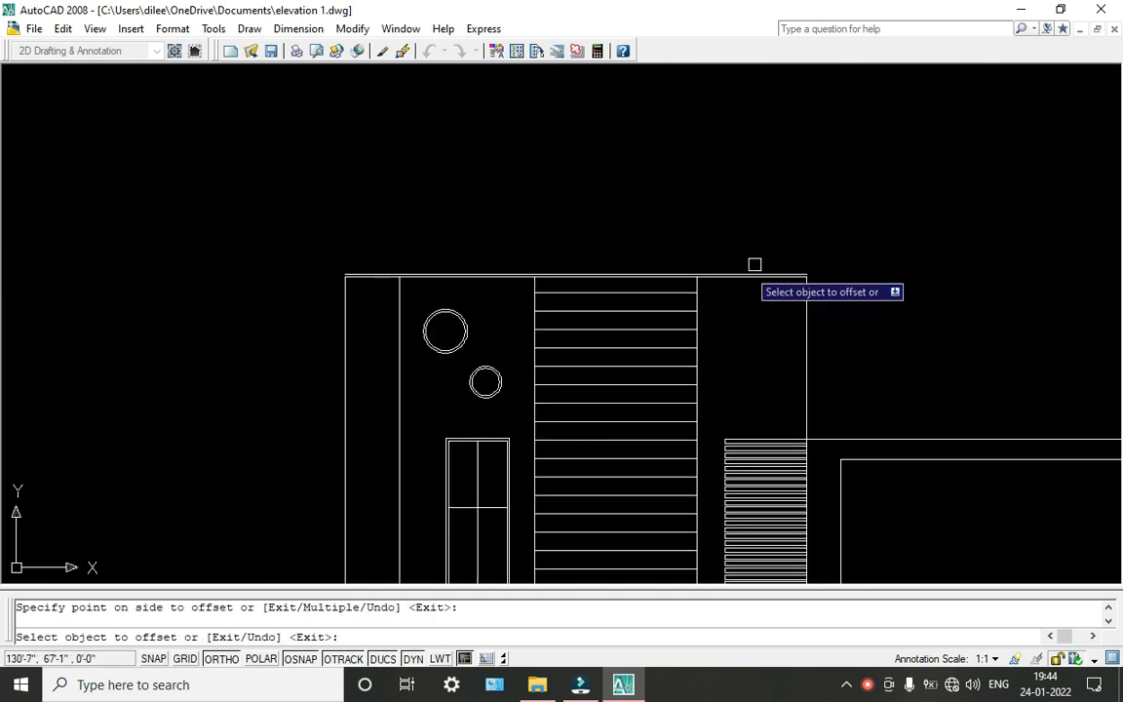
key("Escape")
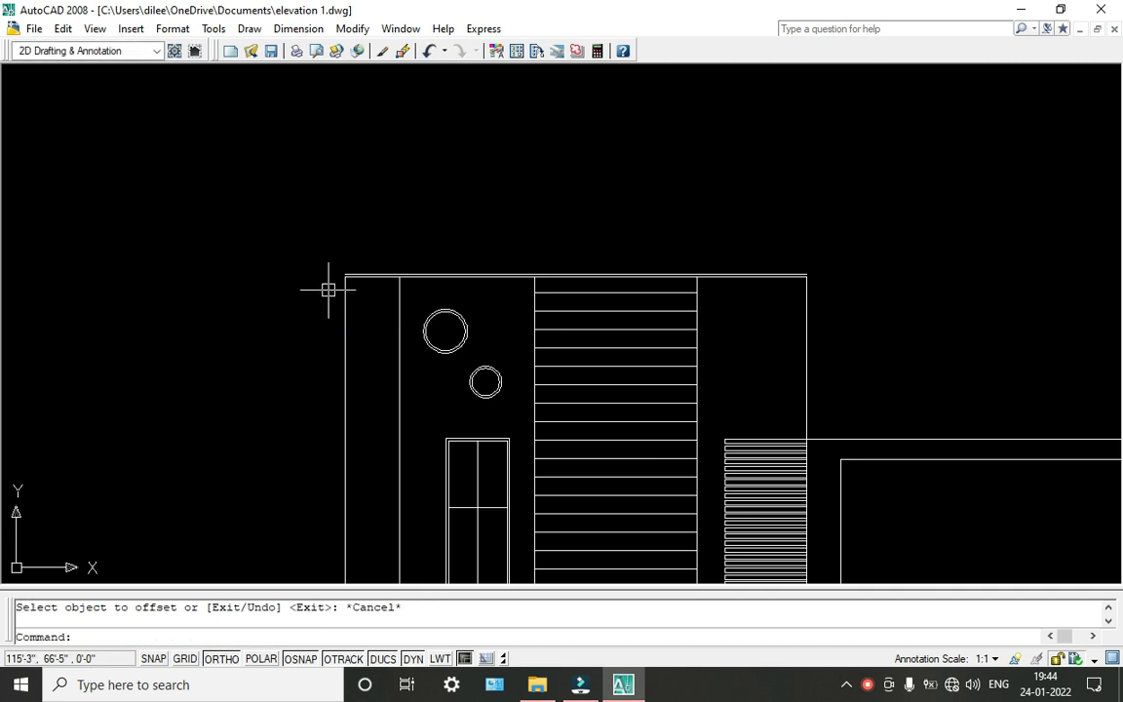
Close the left end between the two top edges of the tower with a short vertical line.
scroll(346, 283, "up", 6)
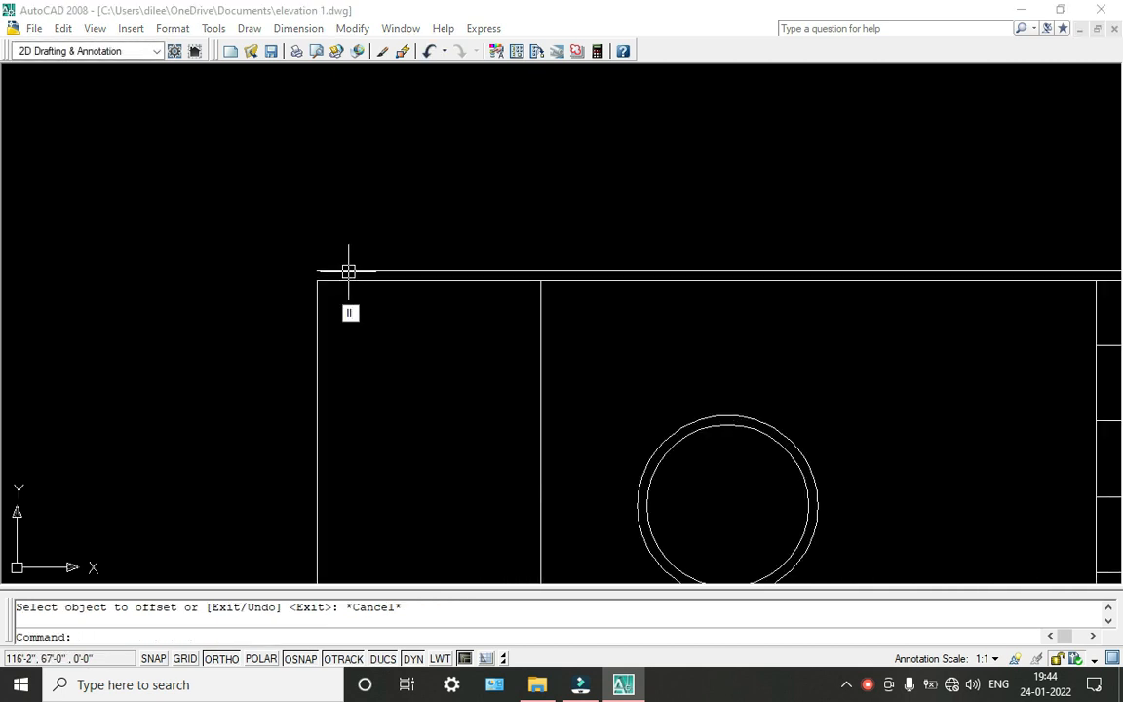
key("Return")
scroll(289, 288, "up", 1)
middle_click_drag(499, 289, 774, 289)
scroll(573, 265, "up", 4)
left_click(702, 256)
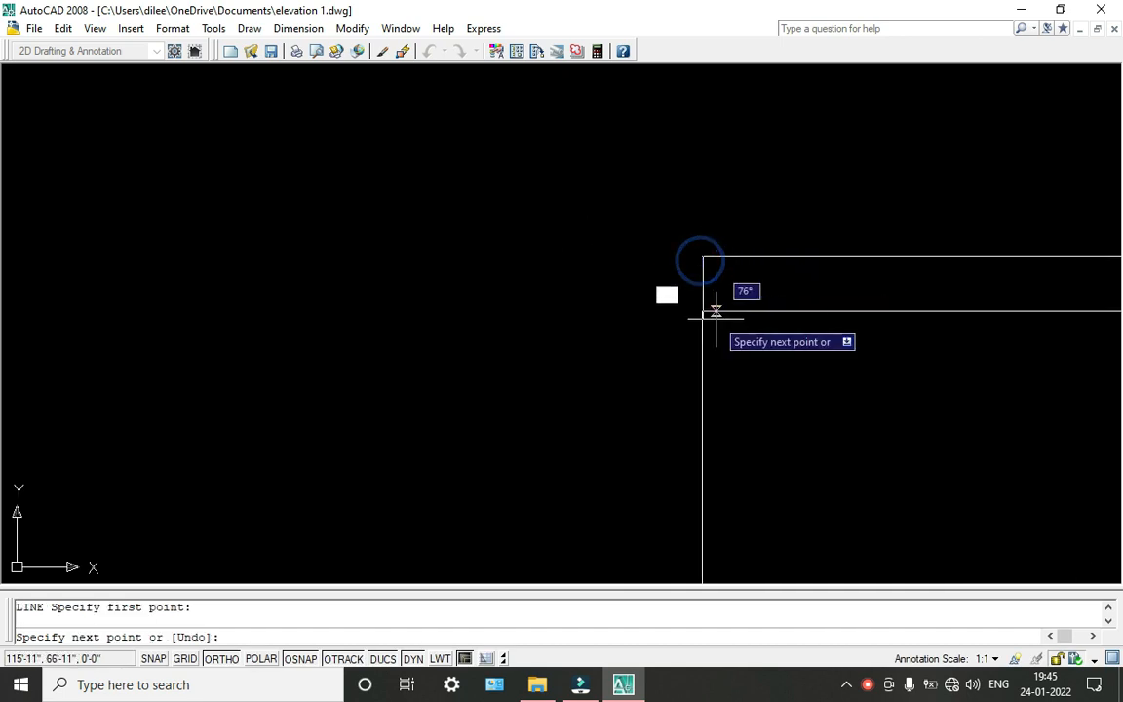
key("Return")
Draw a horizontal line about 3" long outward from the tower's upper-right corner as the bottom of the roof band's overhang.
scroll(772, 326, "down", 5)
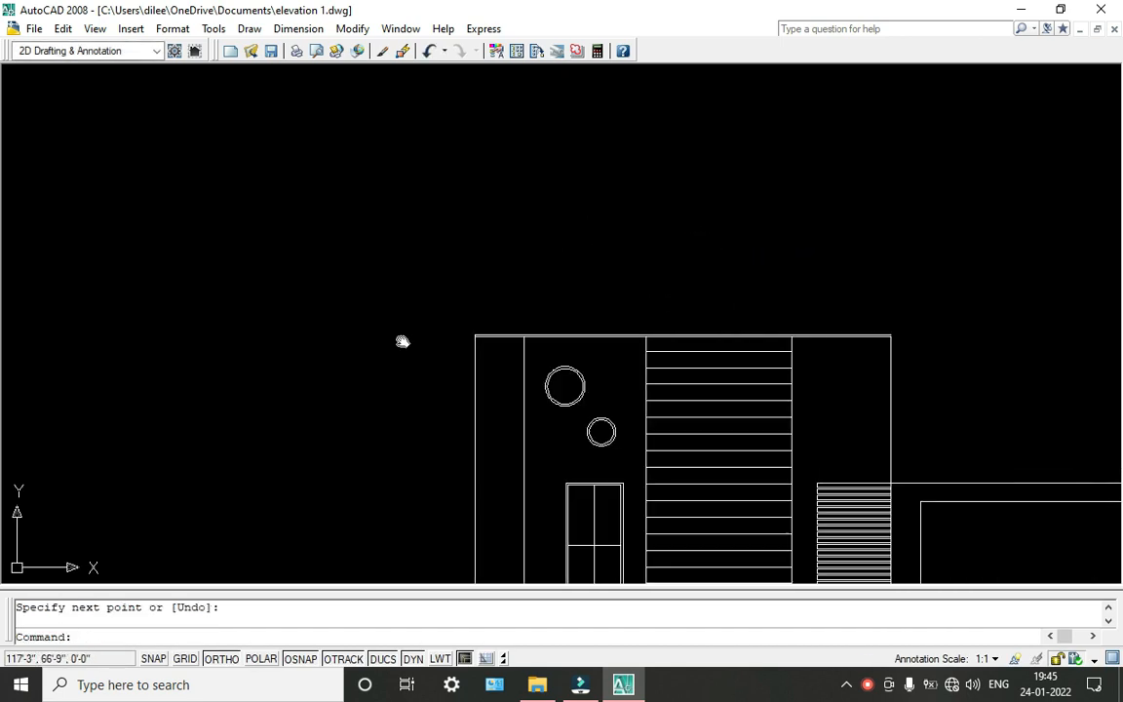
scroll(765, 327, "up", 7)
middle_click_drag(463, 421, 589, 368)
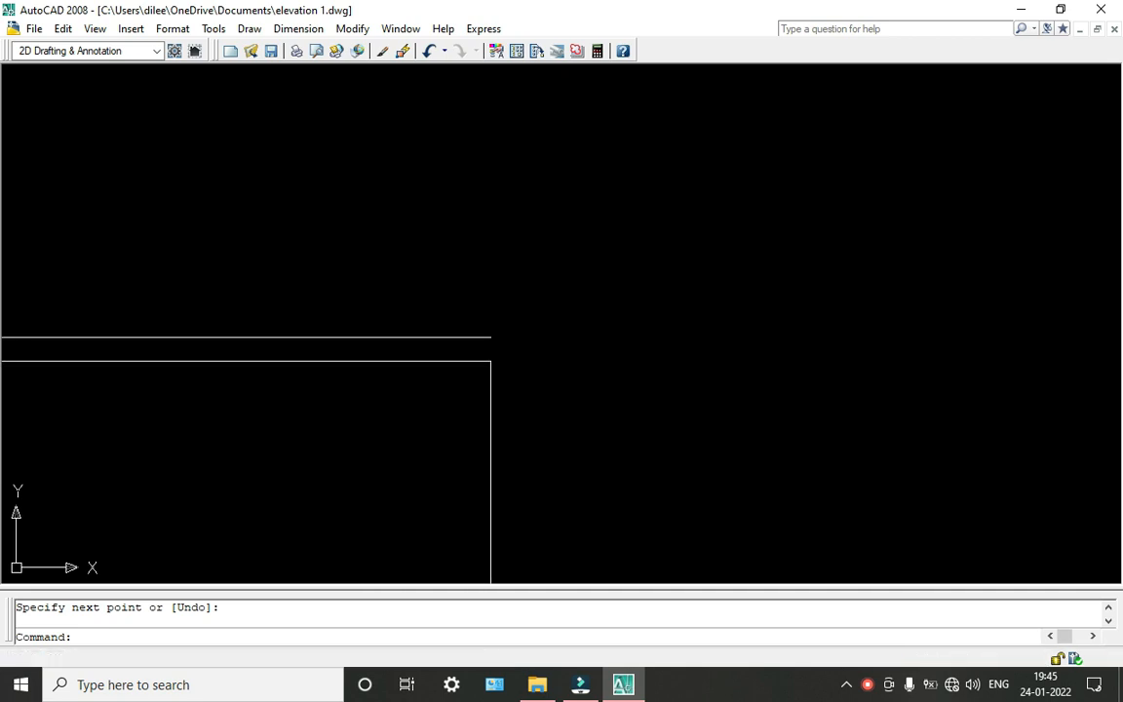
type("l")
key("Return")
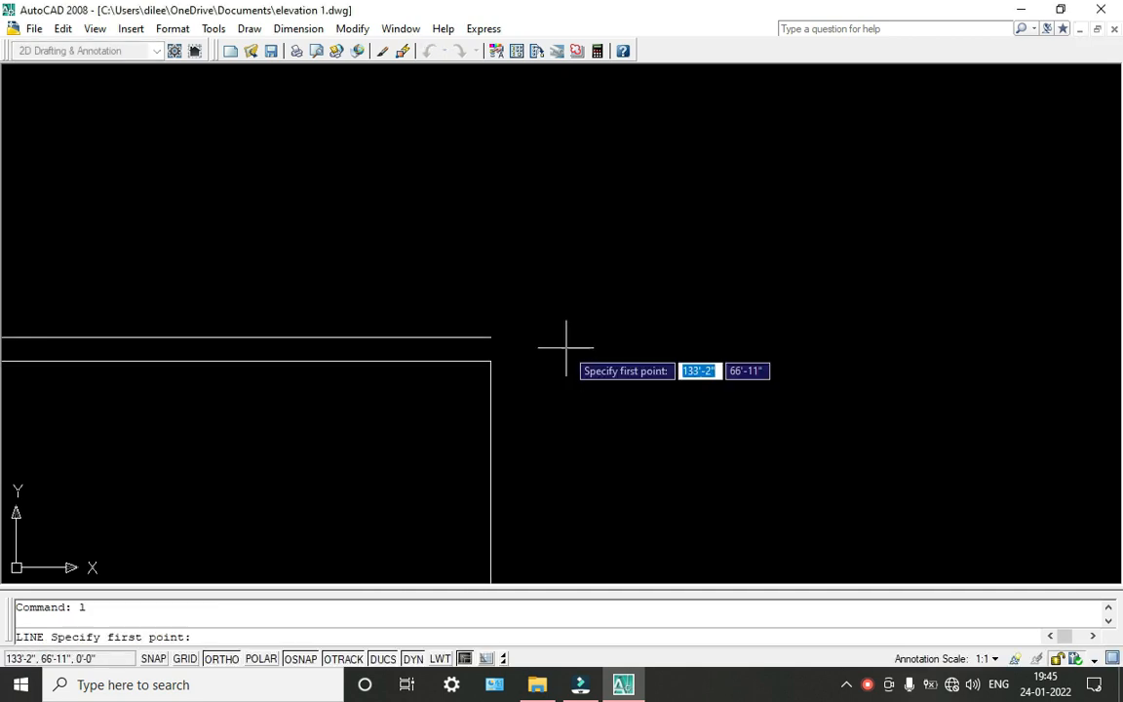
left_click(491, 361)
left_click(560, 361)
key("Return")
Complete the overhang with a matching upper edge and a vertical line closing its outer end, and erase the stray diagonal.
key("Return")
left_click(560, 360)
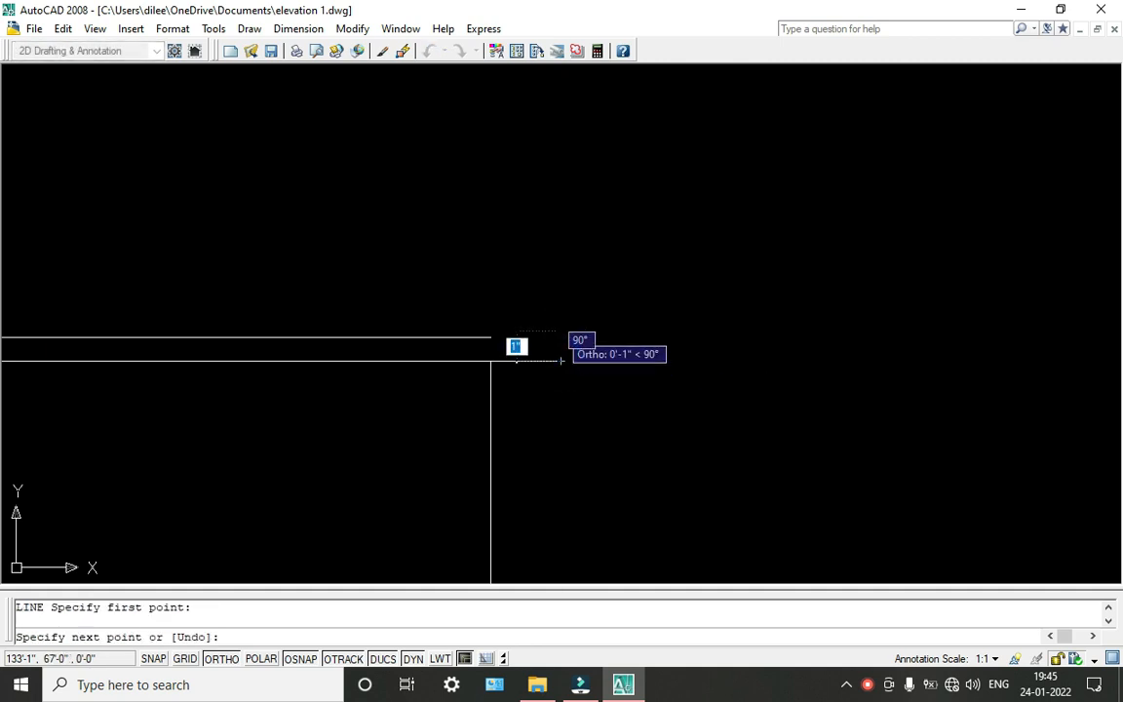
left_click(490, 338)
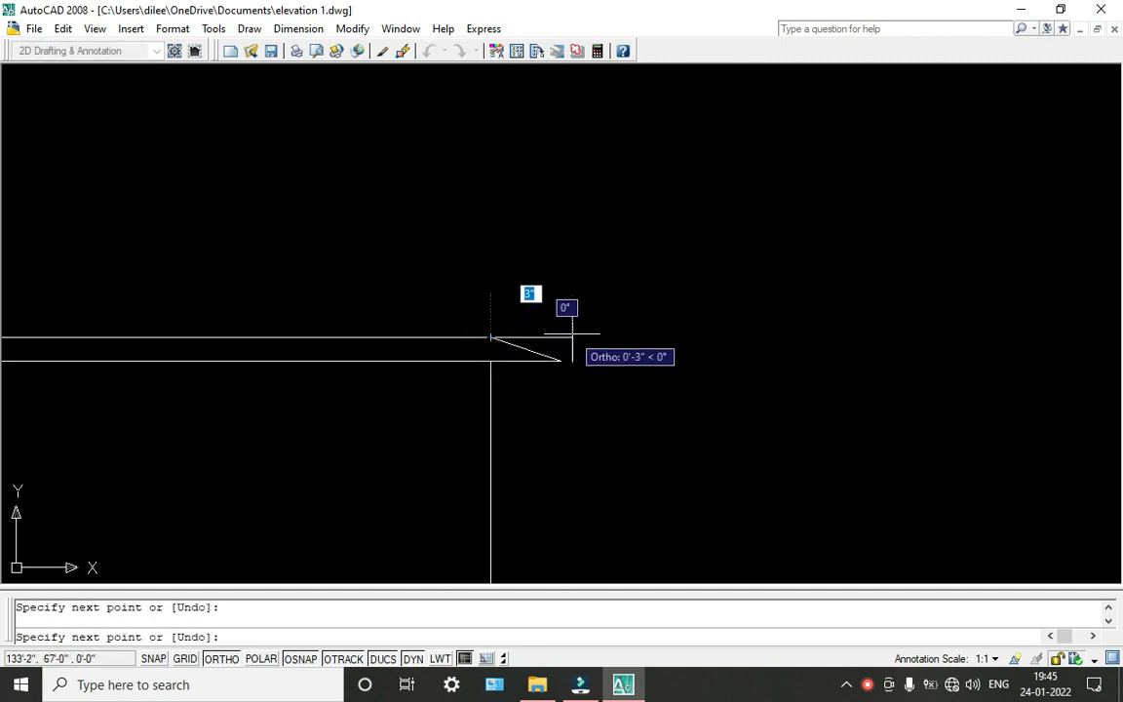
left_click(560, 338)
left_click(560, 360)
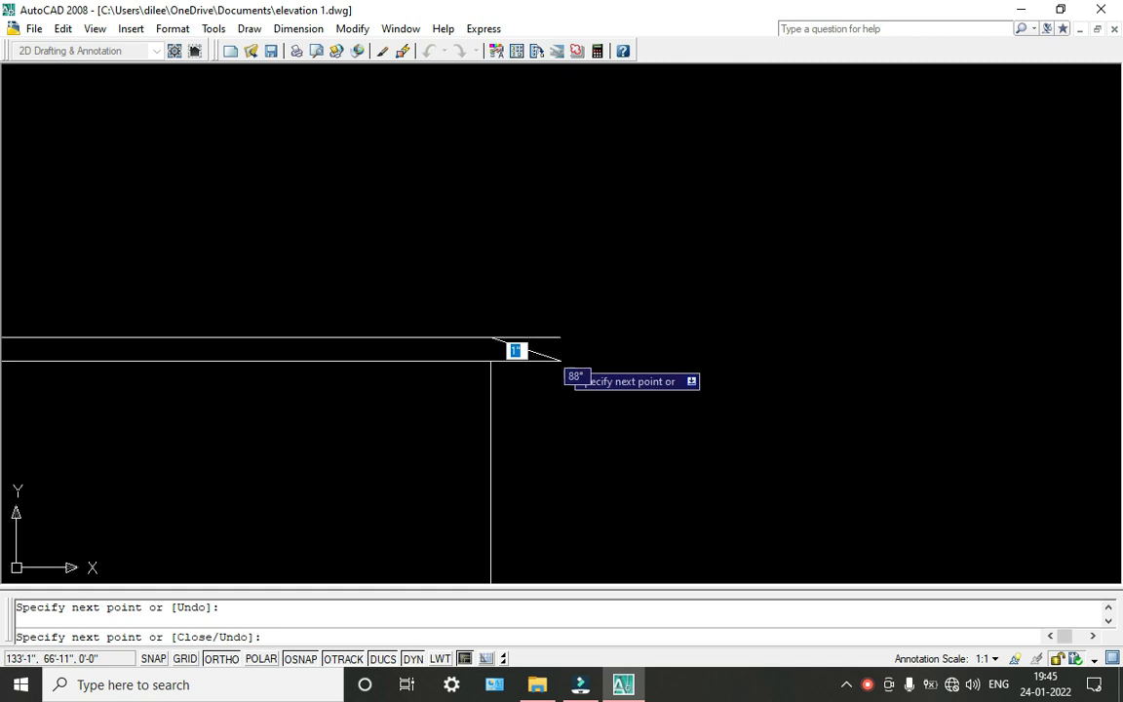
key("Return")
scroll(538, 349, "down", 3)
scroll(655, 404, "down", 1)
scroll(624, 393, "down", 1)
Offset the top edge of the lower block beside the tower upward by 3'.
middle_click_drag(617, 389, 580, 337)
middle_click_drag(960, 444, 895, 378)
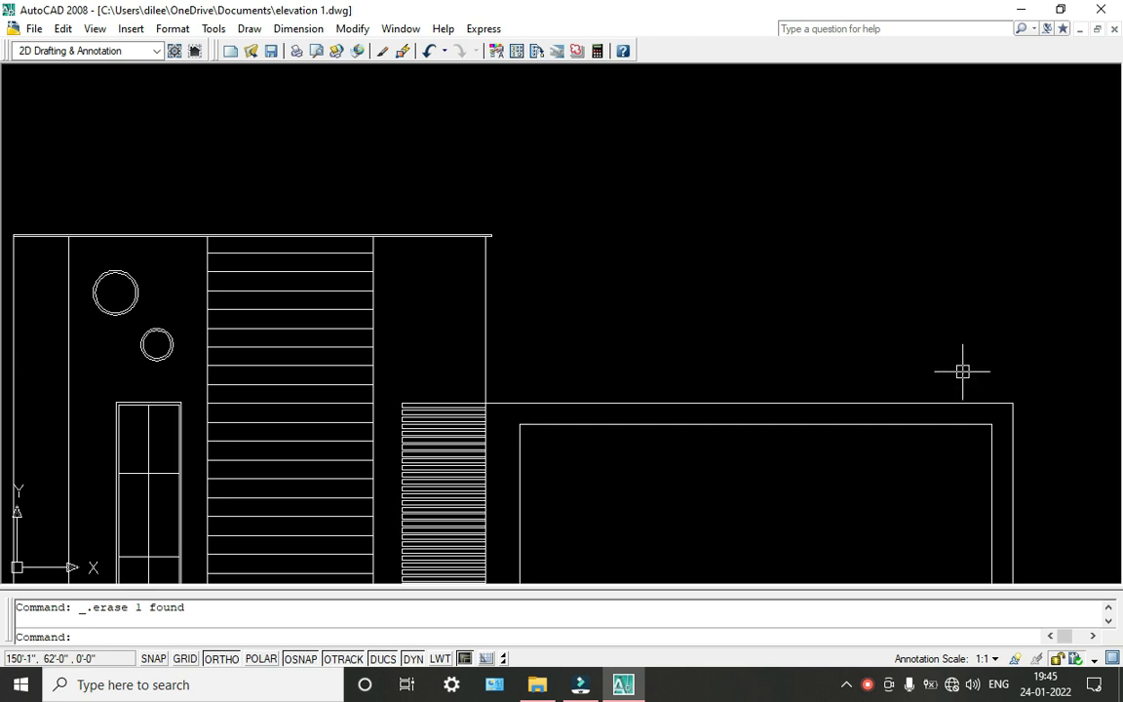
type("o")
key("Return")
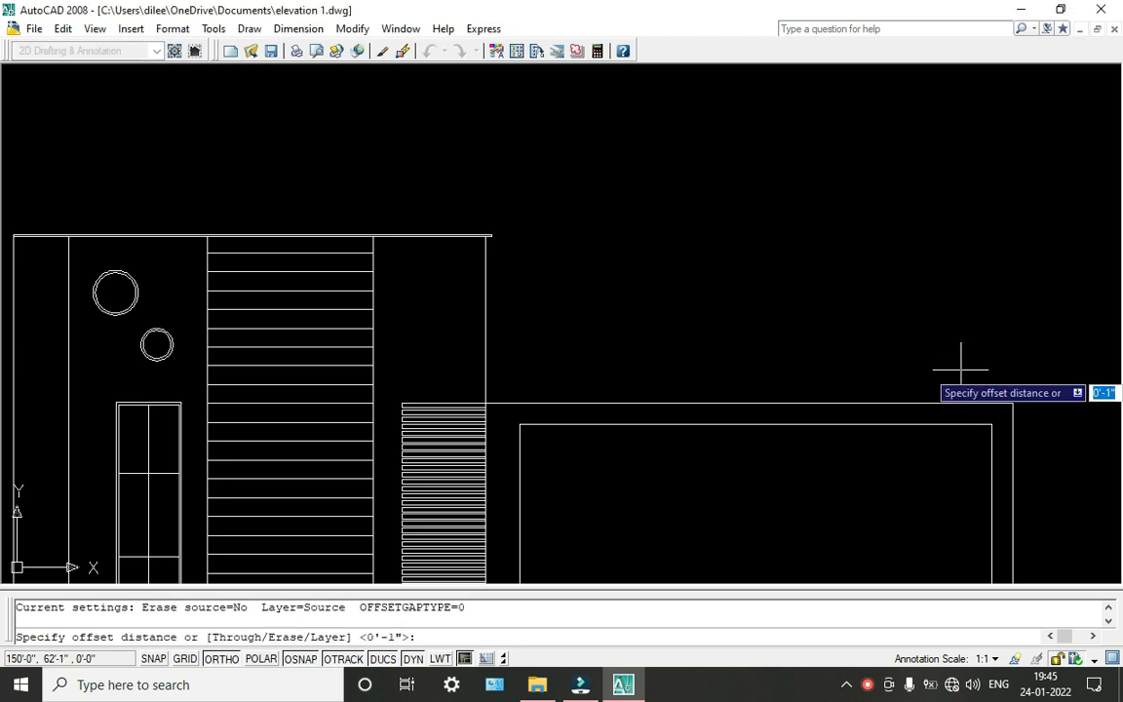
type("3")
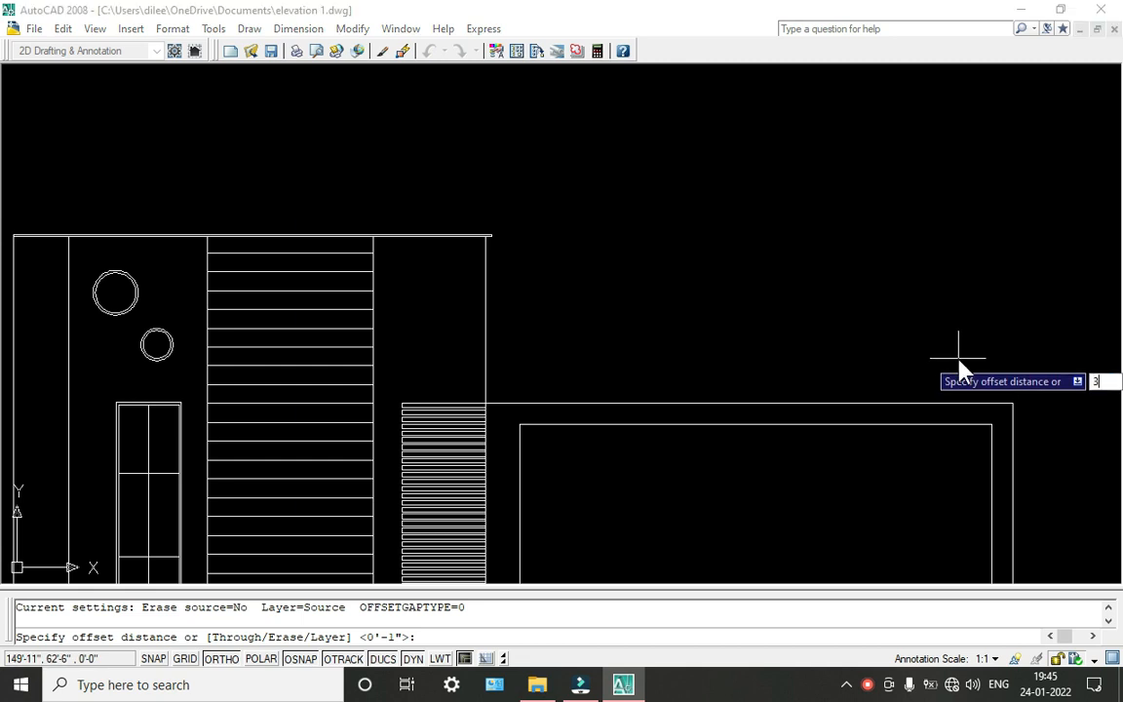
key("Return")
left_click(880, 402)
left_click(876, 376)
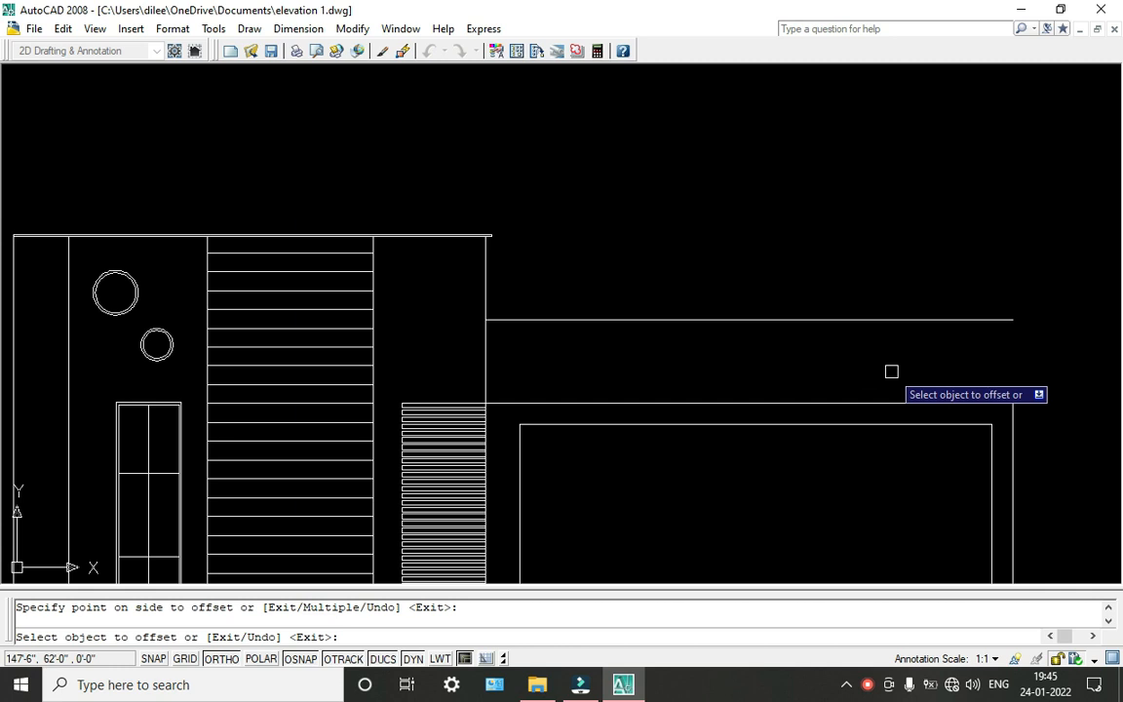
key("Escape")
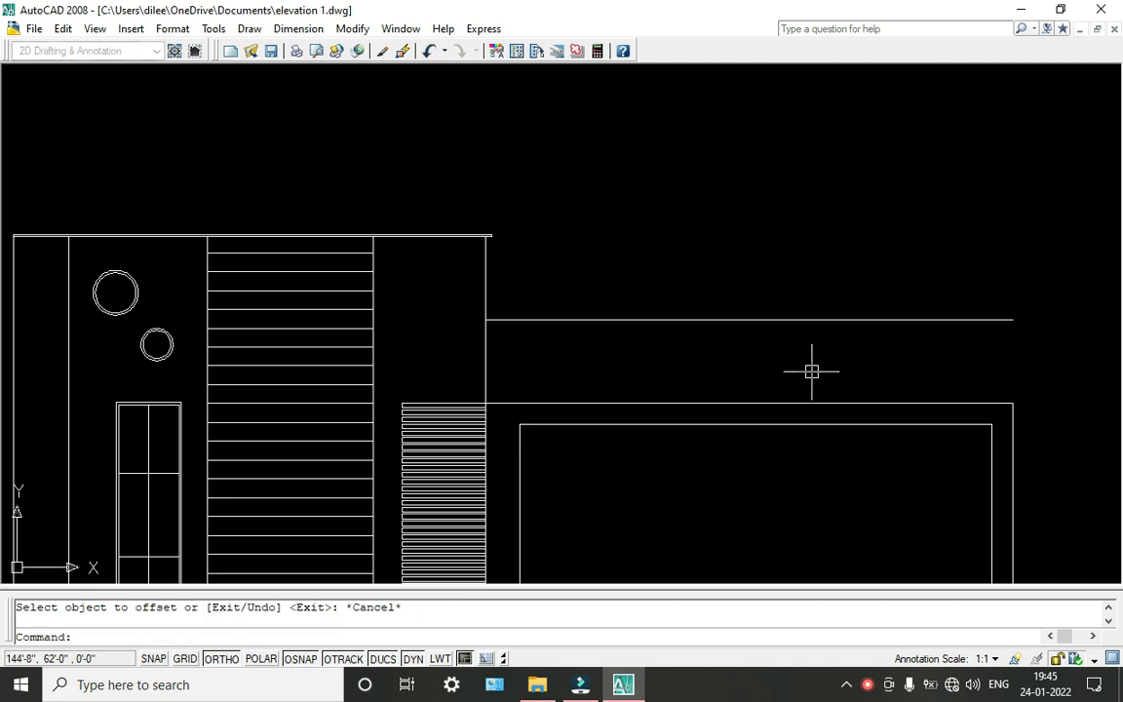
Close the parapet's right end with a vertical line from the lower block's corner up to the offset edge.
type("l")
key("Return")
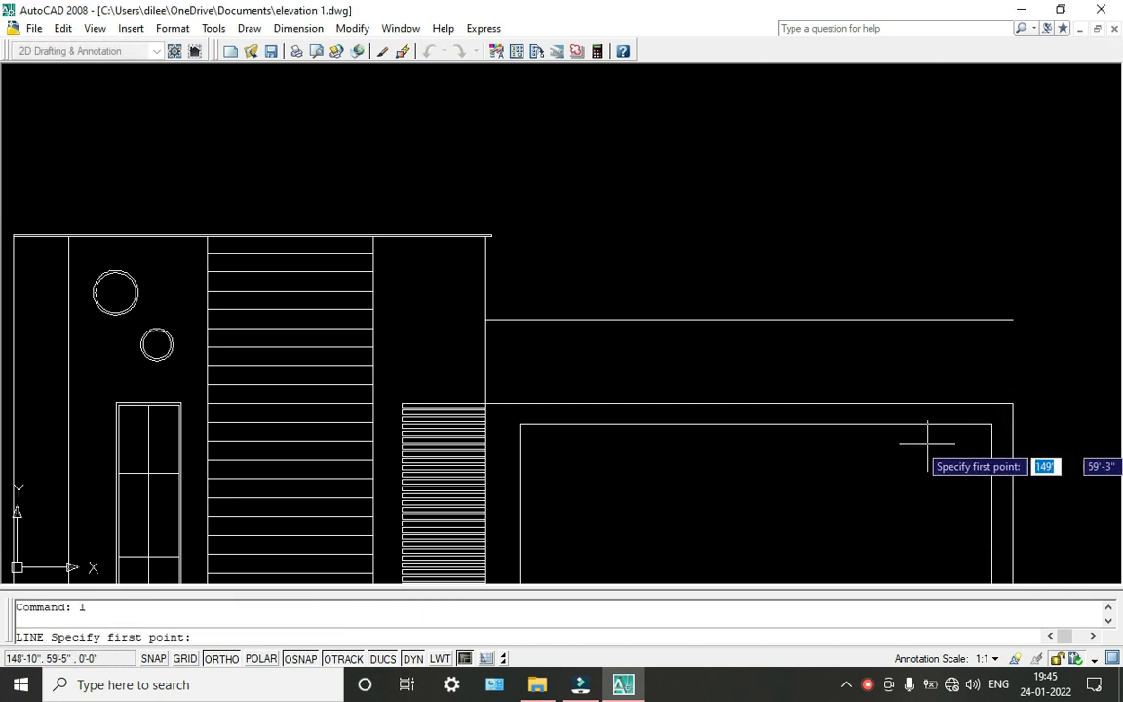
left_click(1012, 403)
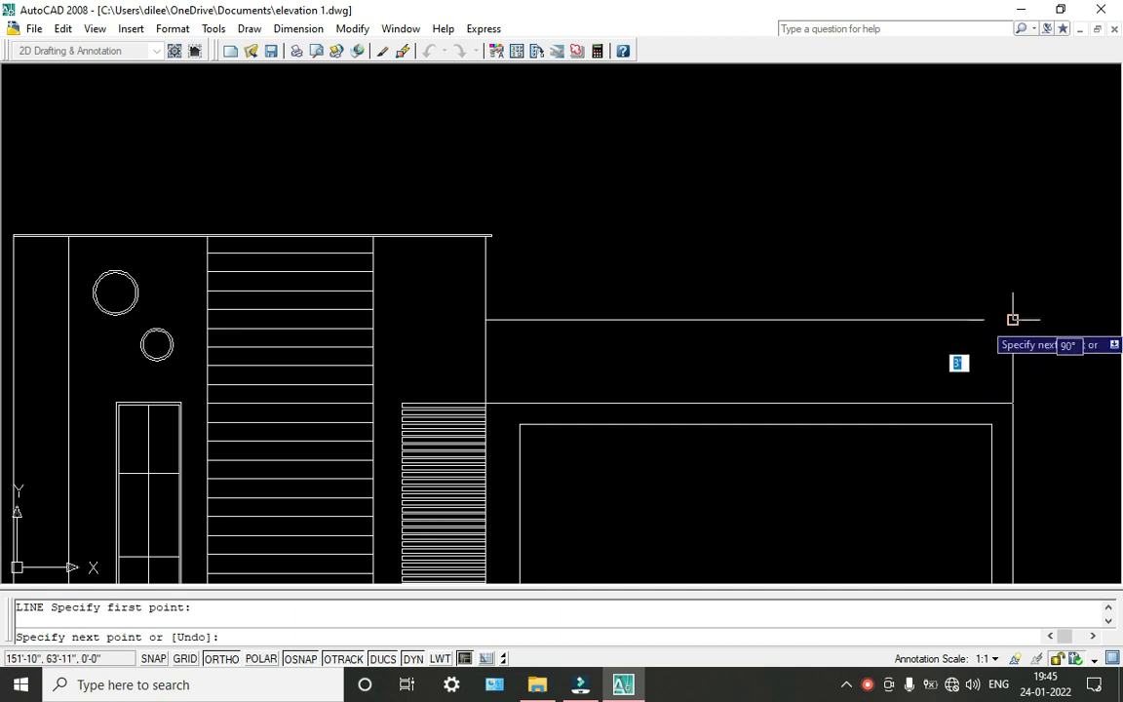
left_click(1012, 318)
key("Return")
Offset the parapet's top and right edges inward by 2".
type("o")
key("Return")
type("2\"")
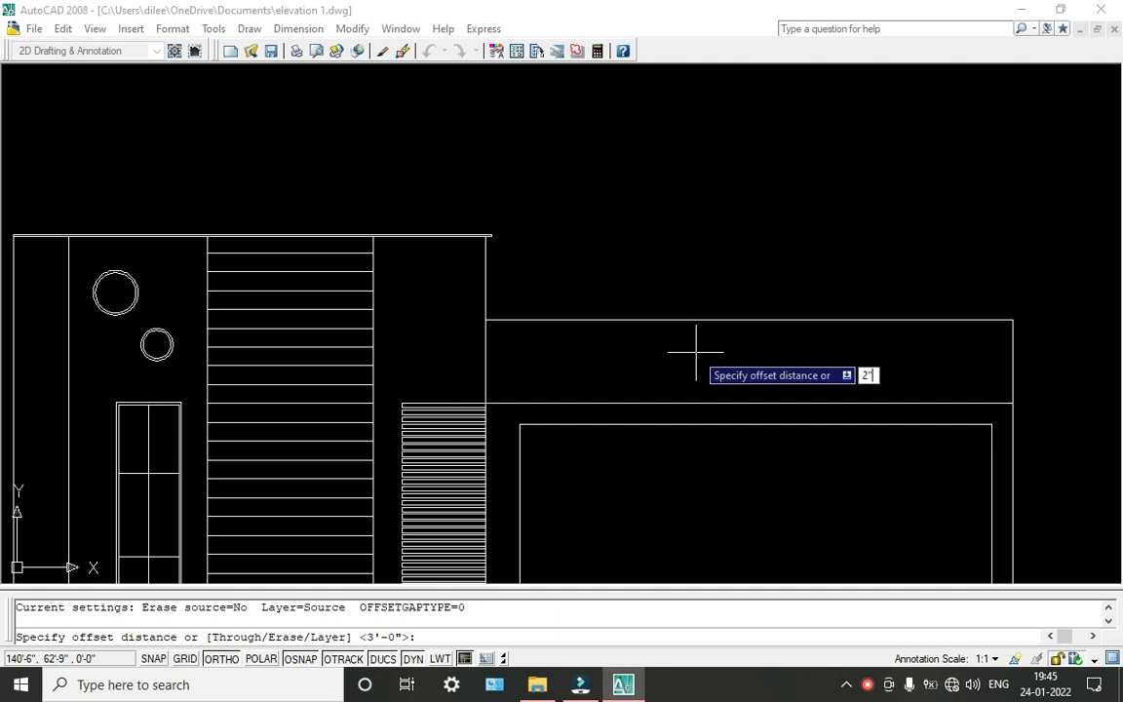
key("Return")
left_click(708, 317)
left_click(721, 338)
left_click(1016, 372)
left_click(987, 367)
key("Escape")
Fillet the parapet's two inner offset lines into a sharp corner at the upper right.
scroll(1018, 325, "up", 3)
scroll(914, 342, "up", 3)
type("f")
key("Return")
left_click(1036, 334)
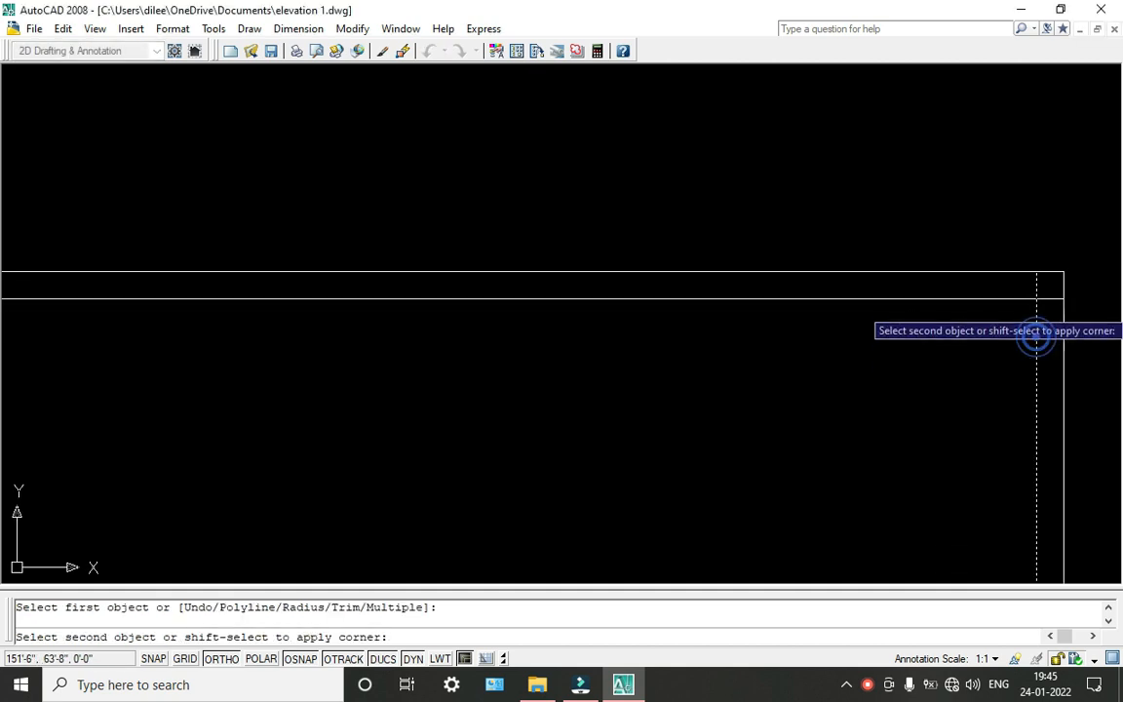
left_click(1003, 299)
scroll(903, 354, "down", 3)
middle_click_drag(933, 325, 943, 316)
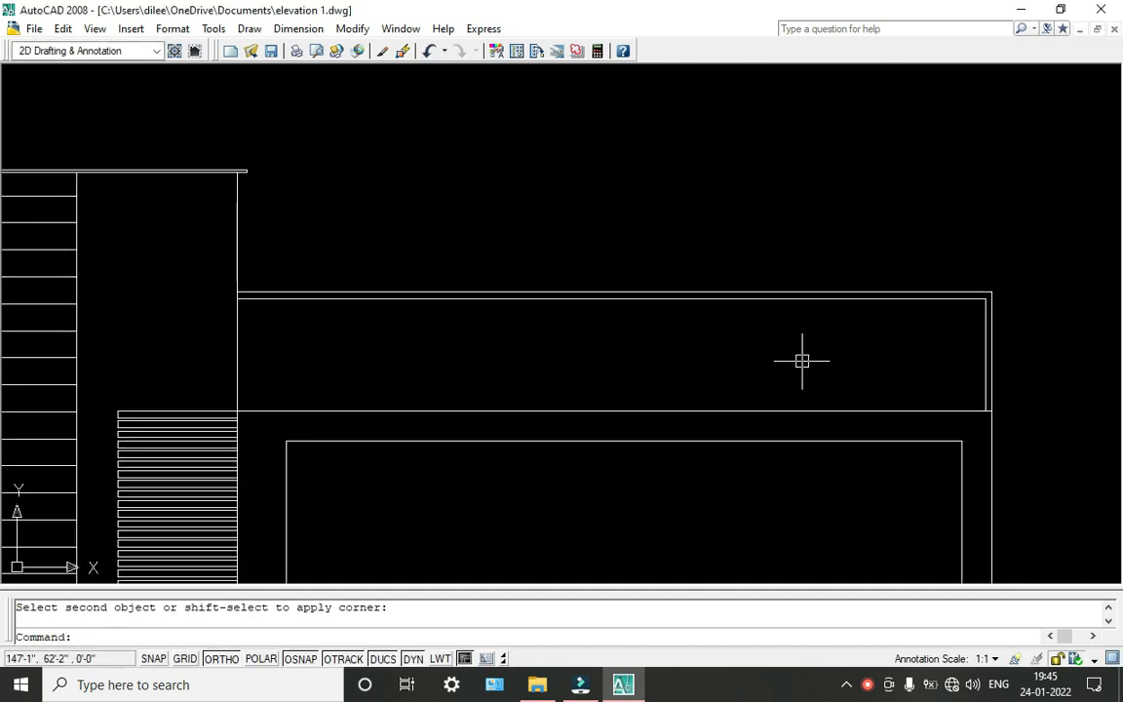
key("Escape")
Offset the parapet's inner top line downward six times at 5" spacing to create horizontal courses.
middle_click_drag(605, 358, 717, 353)
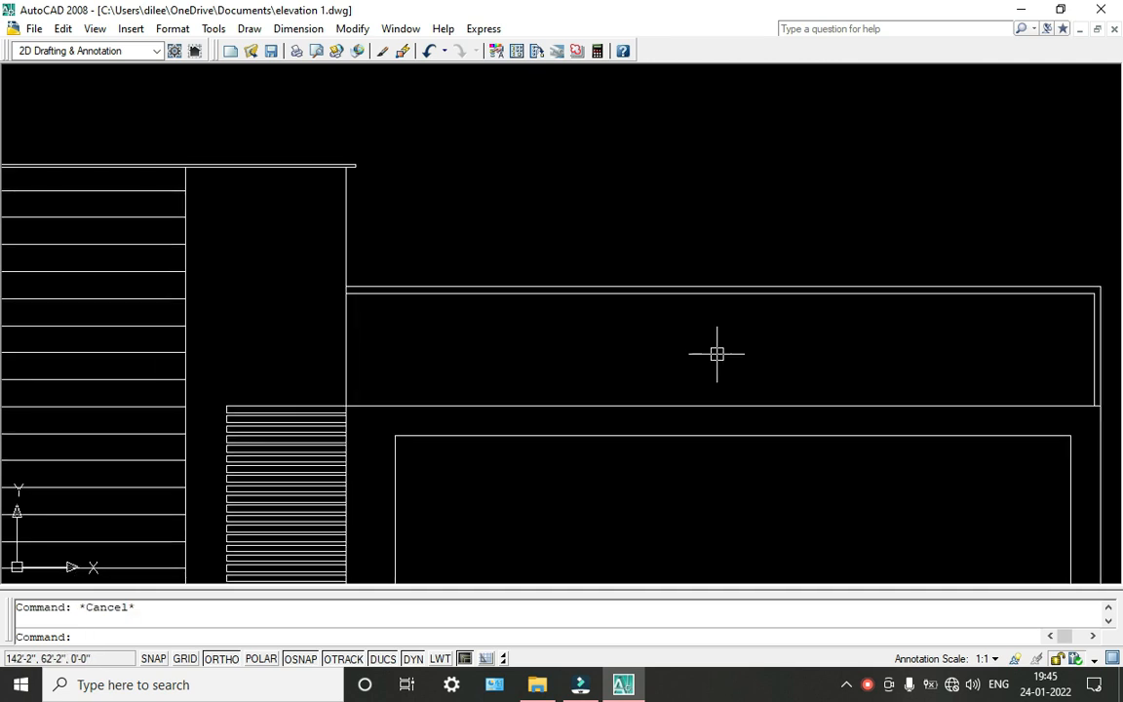
type("o")
key("Return")
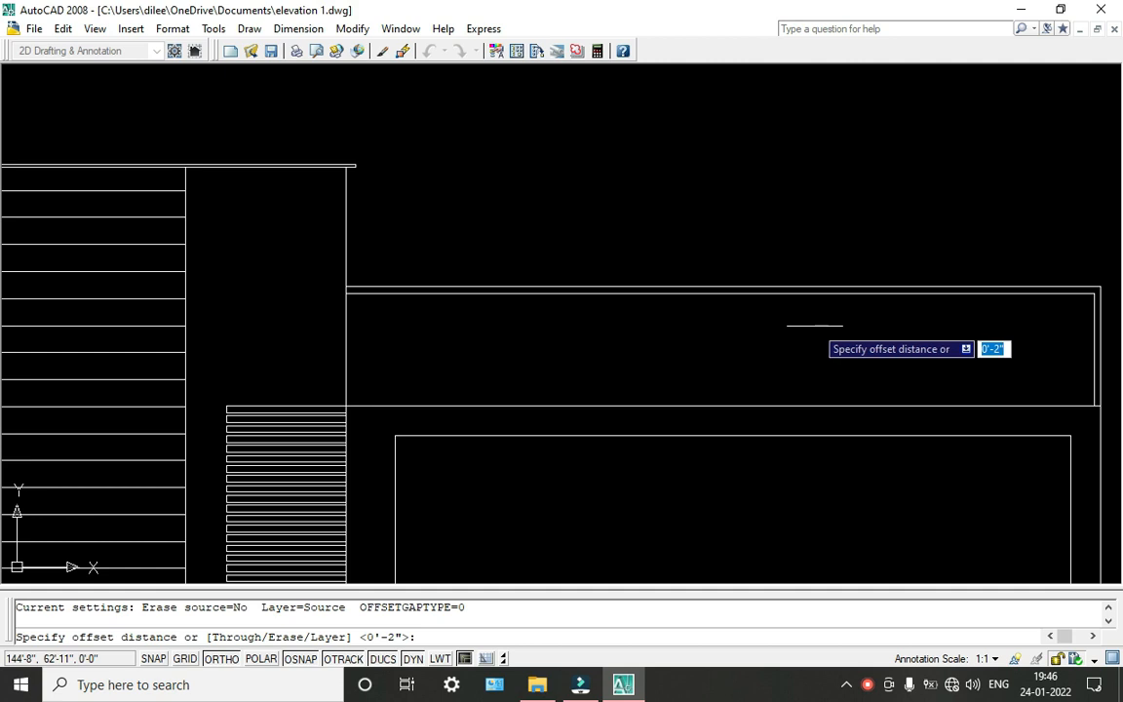
type("5'")
key("Return")
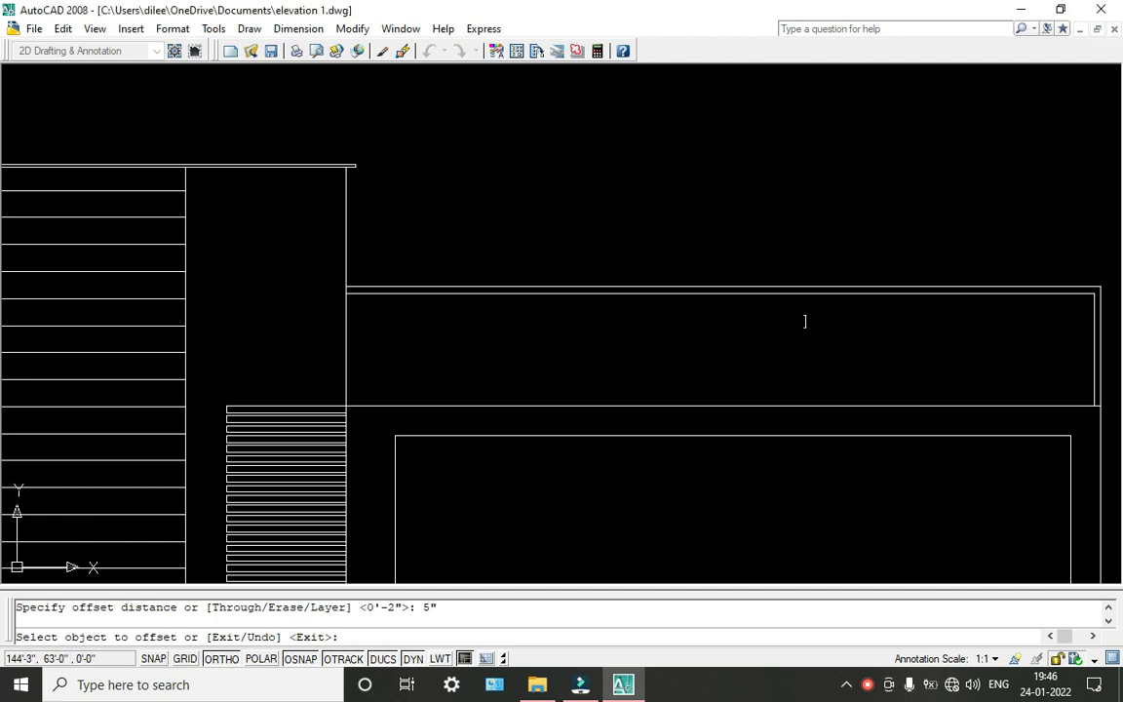
left_click(802, 294)
left_click(805, 329)
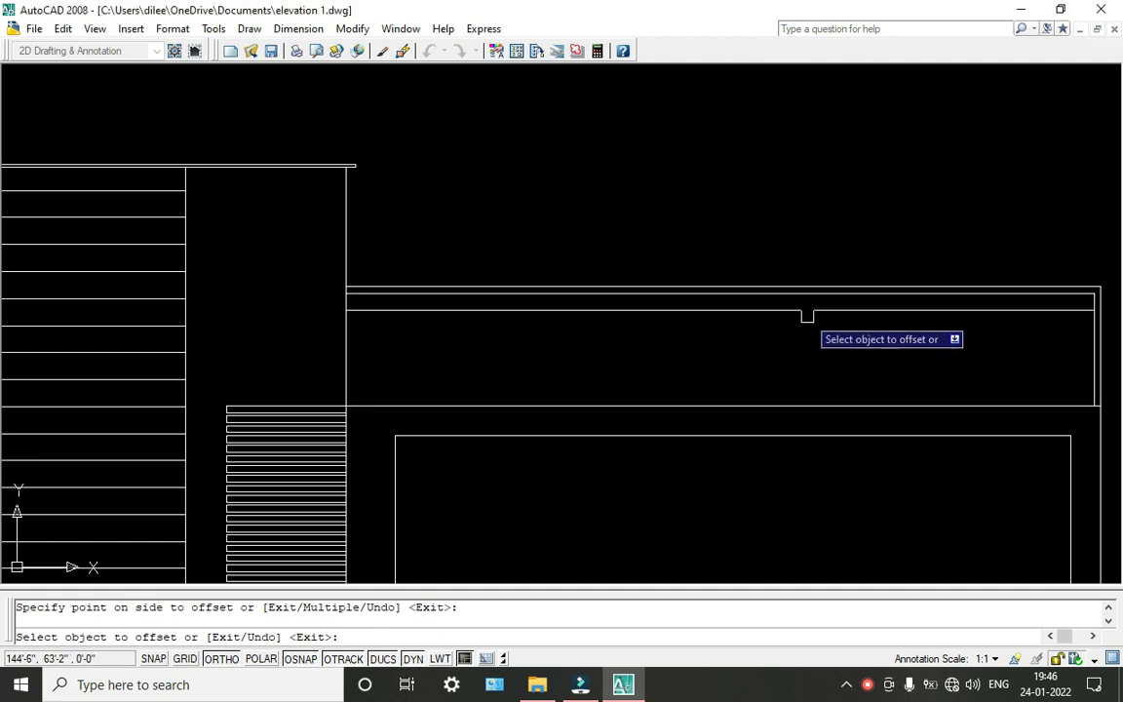
left_click(810, 311)
left_click(812, 329)
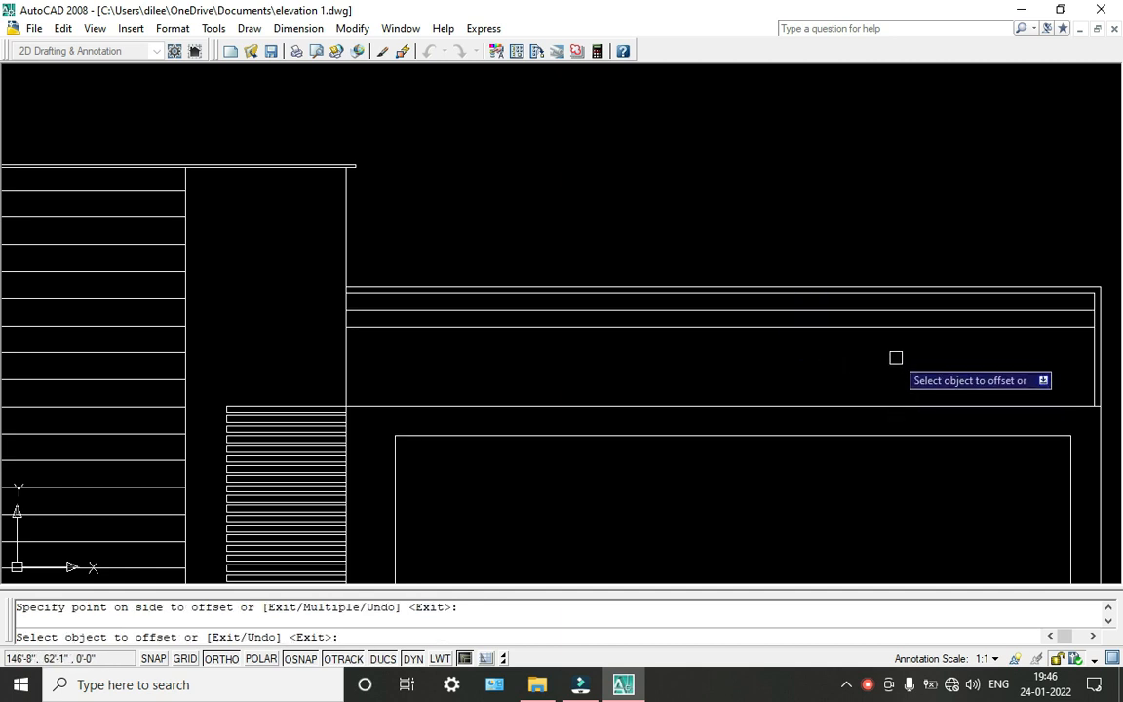
left_click(871, 327)
left_click(870, 345)
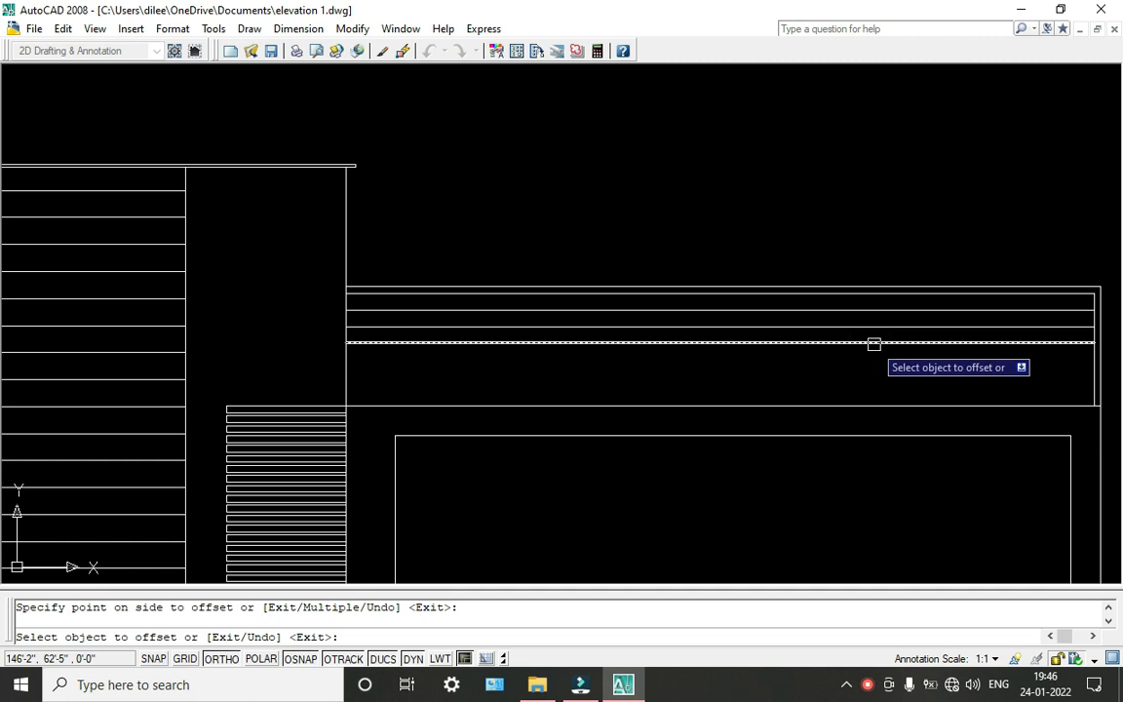
left_click(873, 343)
left_click(878, 376)
left_click(786, 360)
left_click(798, 382)
left_click(805, 376)
left_click(815, 400)
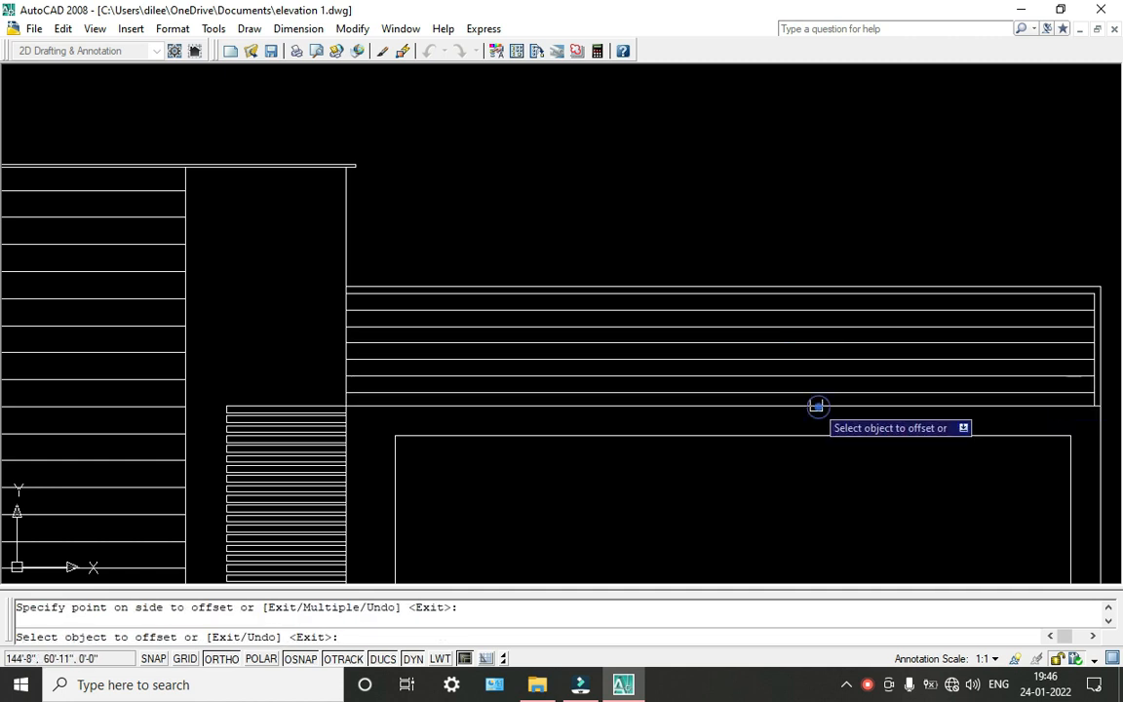
key("Escape")
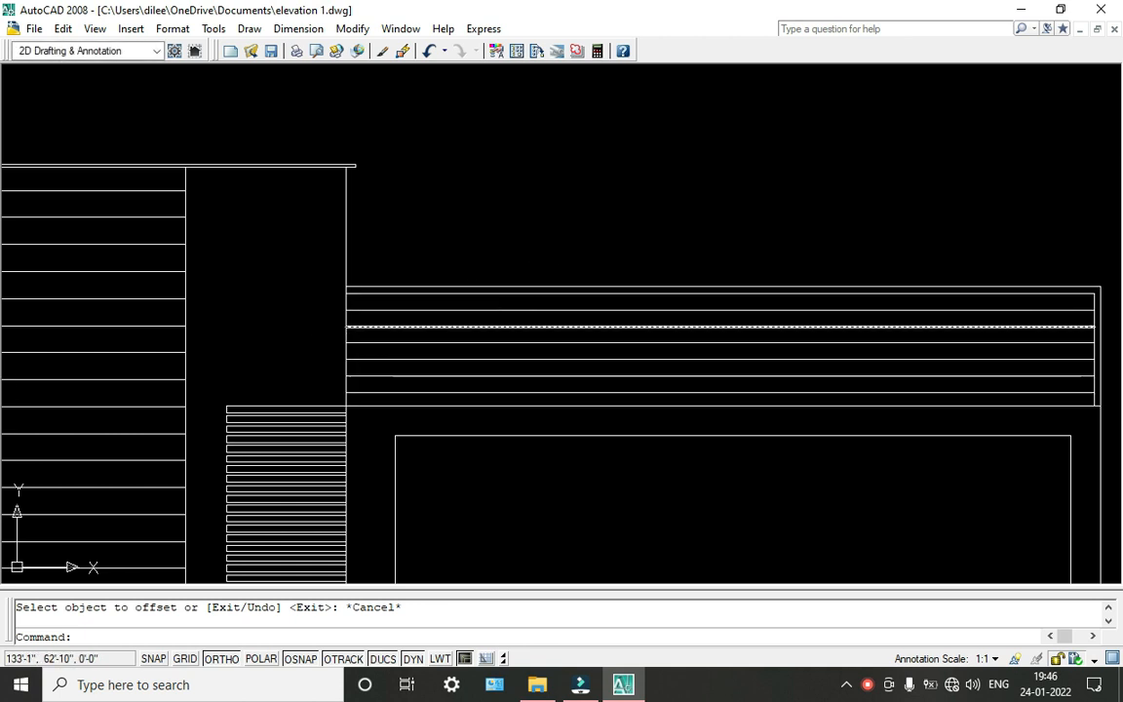
Offset the tower's right edge to the right six times at 3' spacing to create vertical joints across the parapet.
type("o")
key("Return")
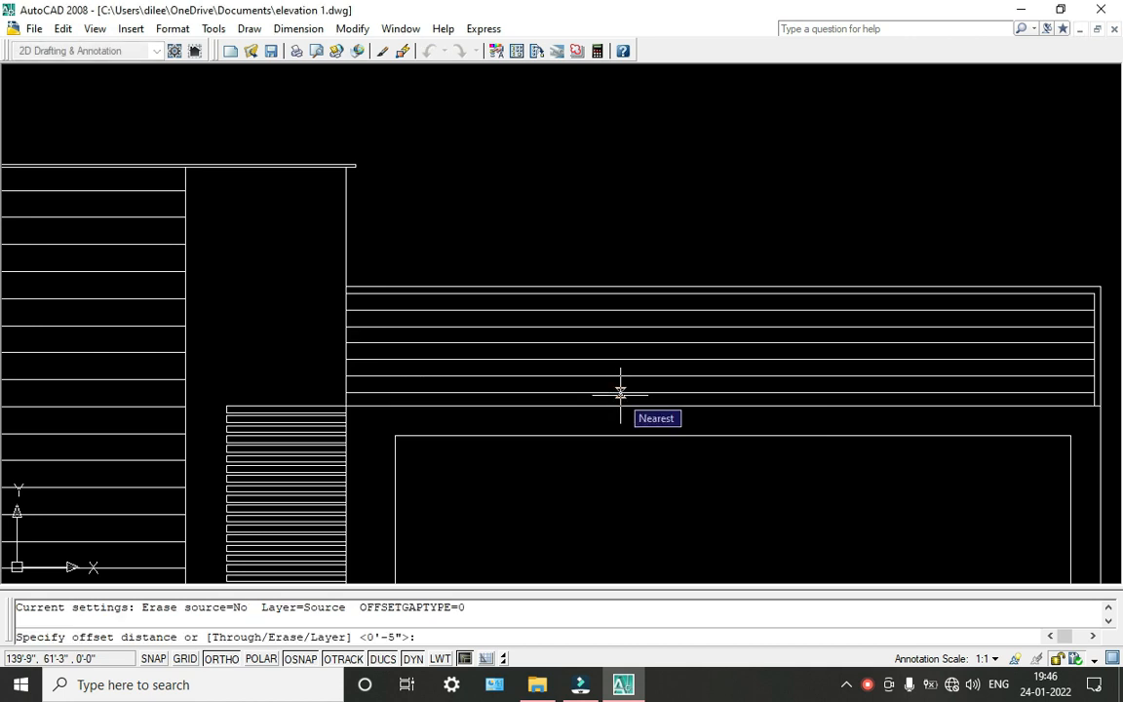
type("3'")
key("Return")
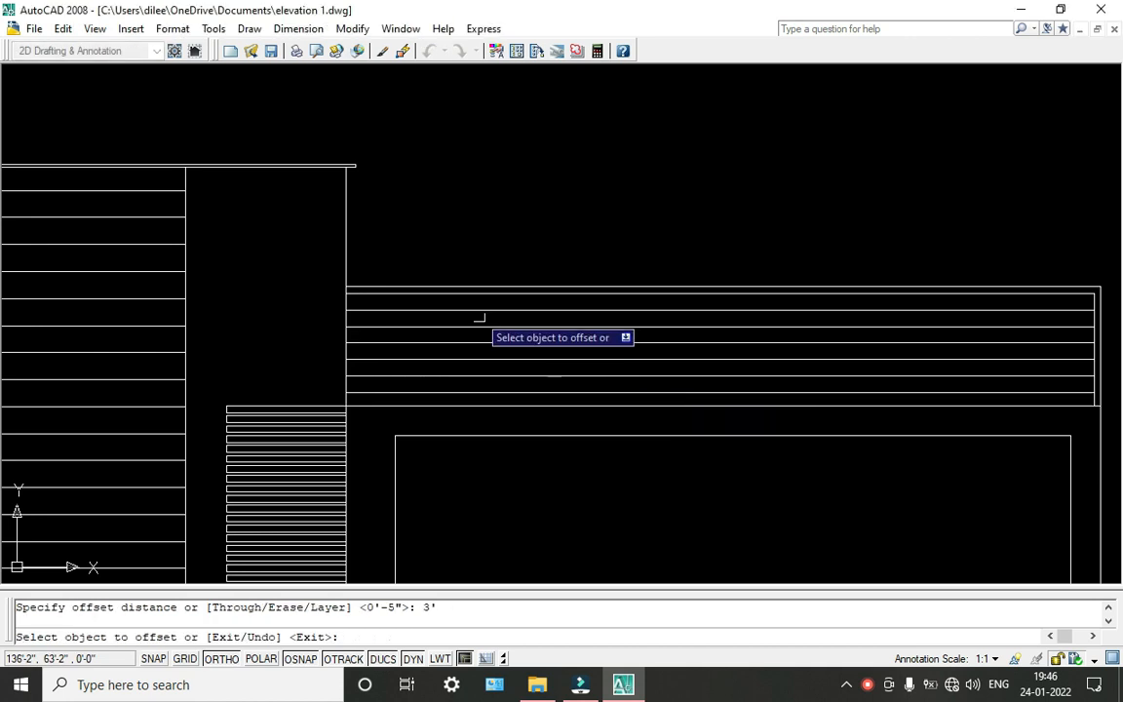
left_click(426, 262)
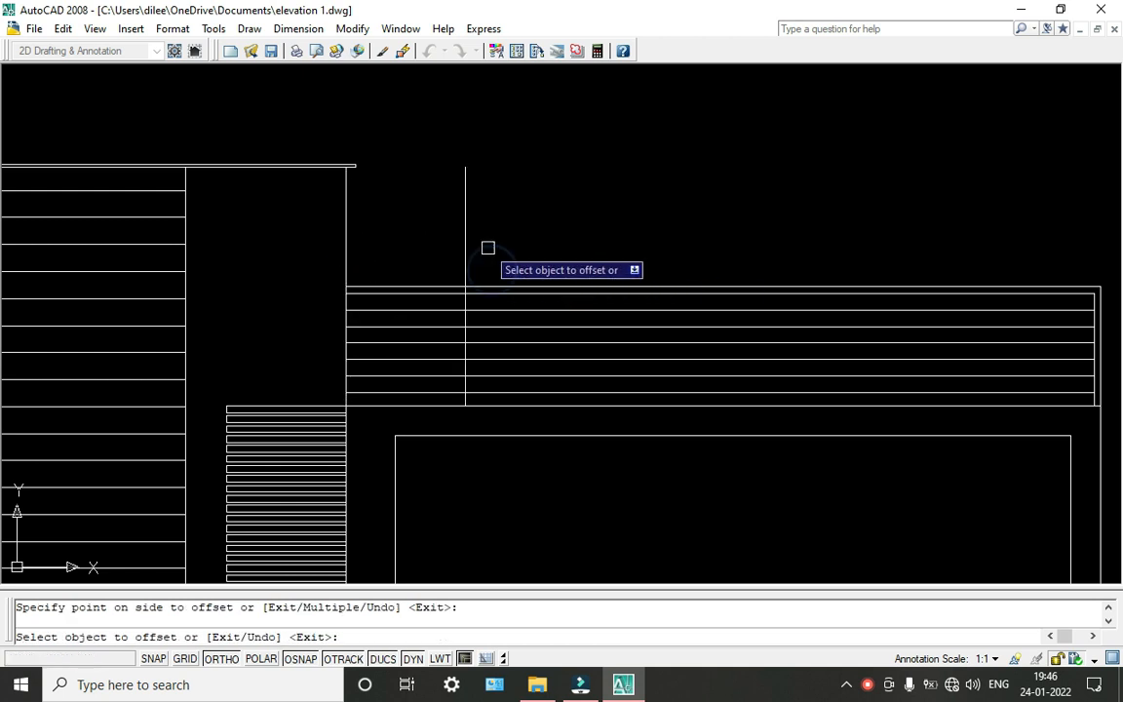
left_click(464, 225)
left_click(644, 255)
left_click(584, 226)
left_click(720, 251)
left_click(704, 243)
left_click(914, 262)
left_click(822, 243)
left_click(973, 250)
left_click(942, 240)
left_click(1015, 242)
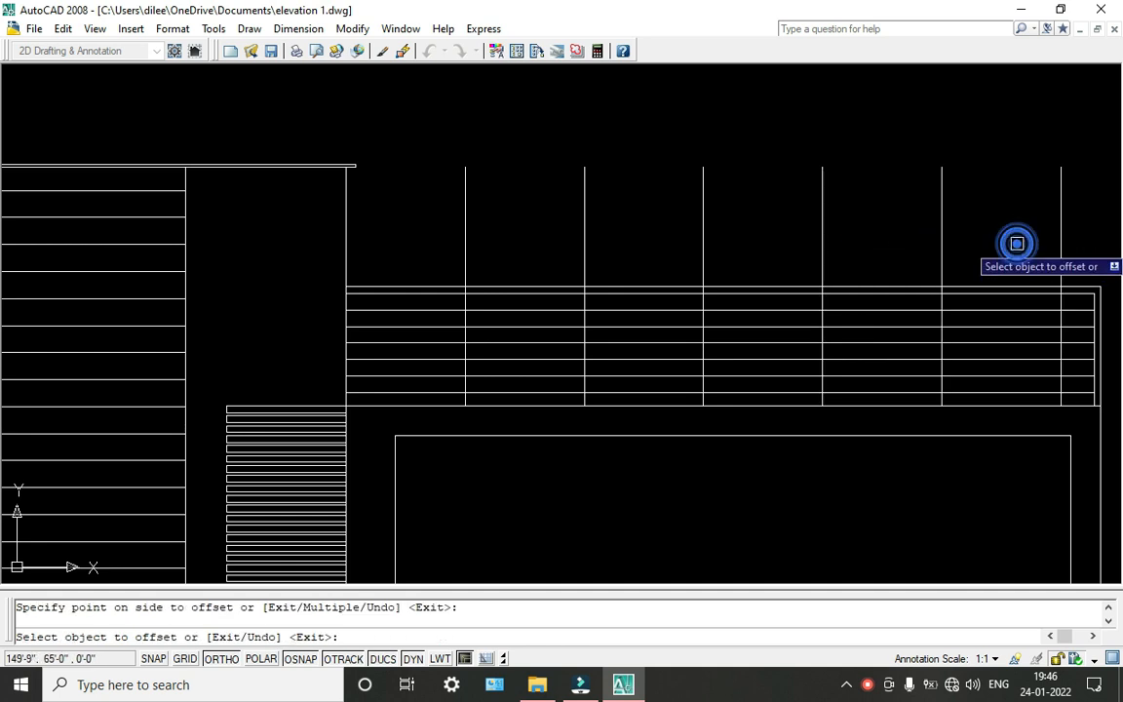
key("Escape")
Trim the portions of the six vertical joint lines that project above the parapet's top edge.
type("tr")
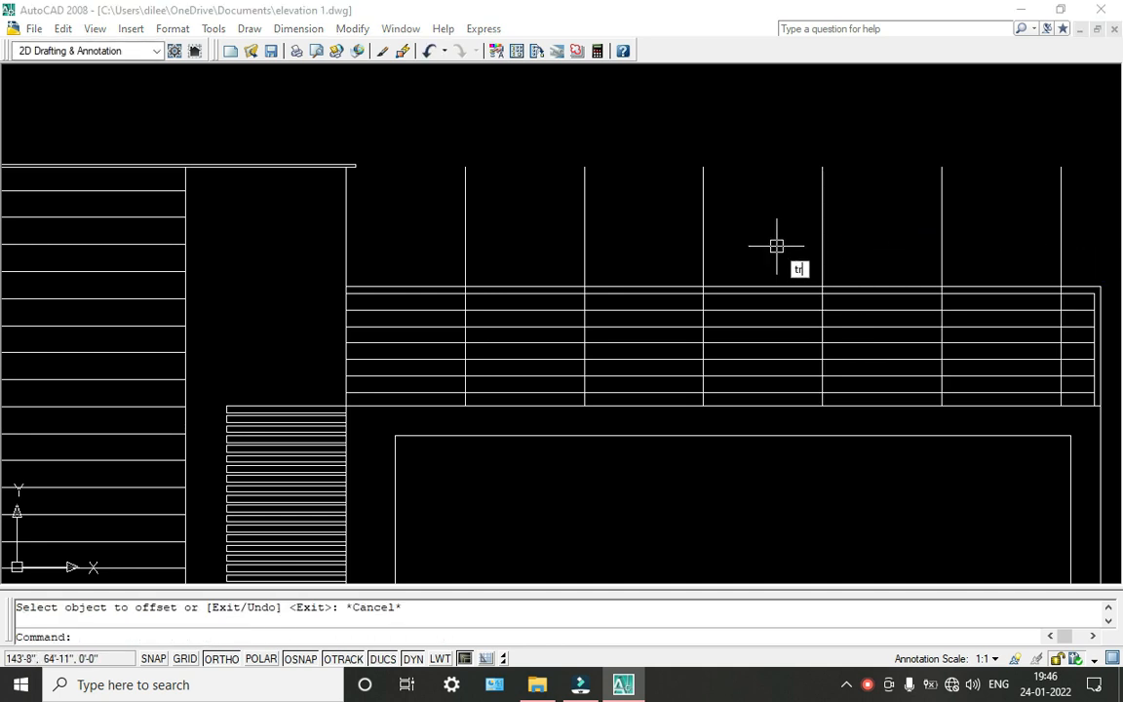
key("Return")
key("Return")
left_click(1102, 249)
left_click(459, 153)
key("Escape")
Trim the vertical joint nearest the tower out of the first, third, fifth and seventh courses.
middle_click_drag(564, 314, 624, 218)
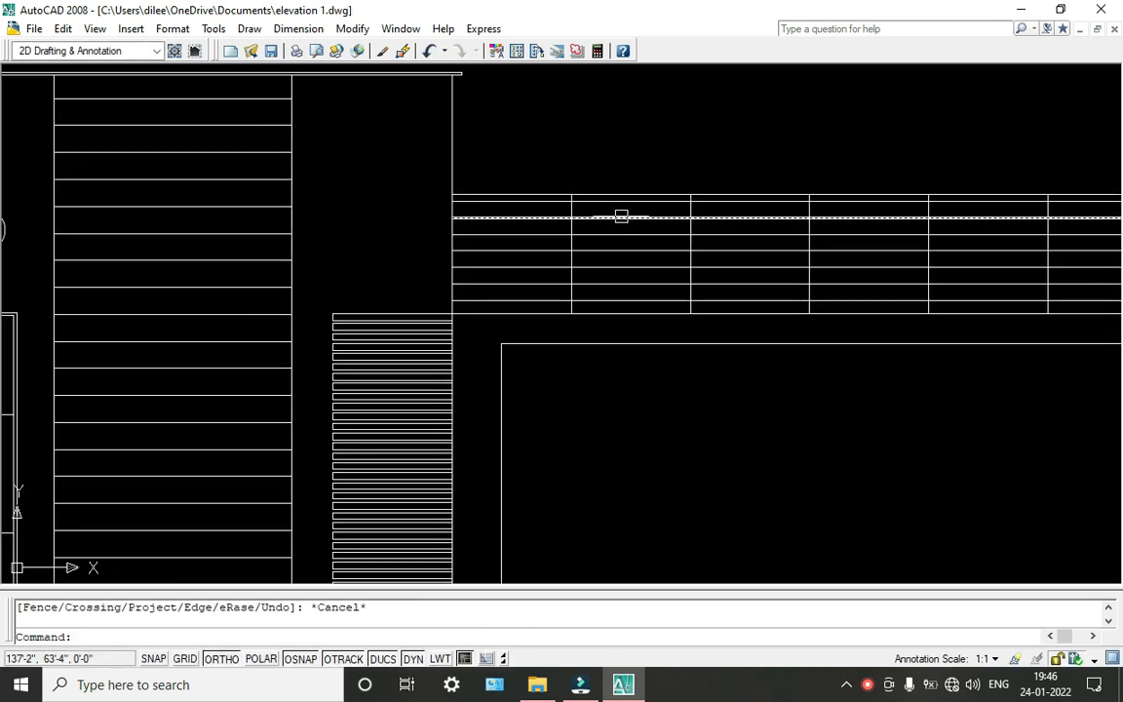
scroll(611, 208, "up", 5)
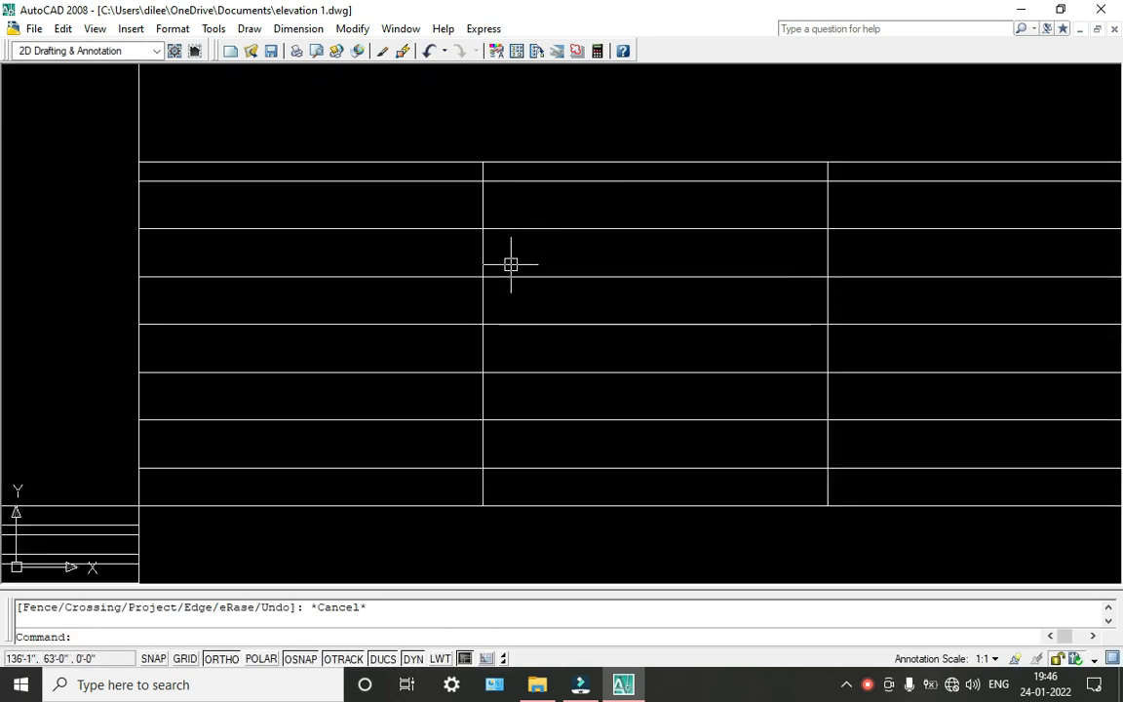
type("tr")
key("Return")
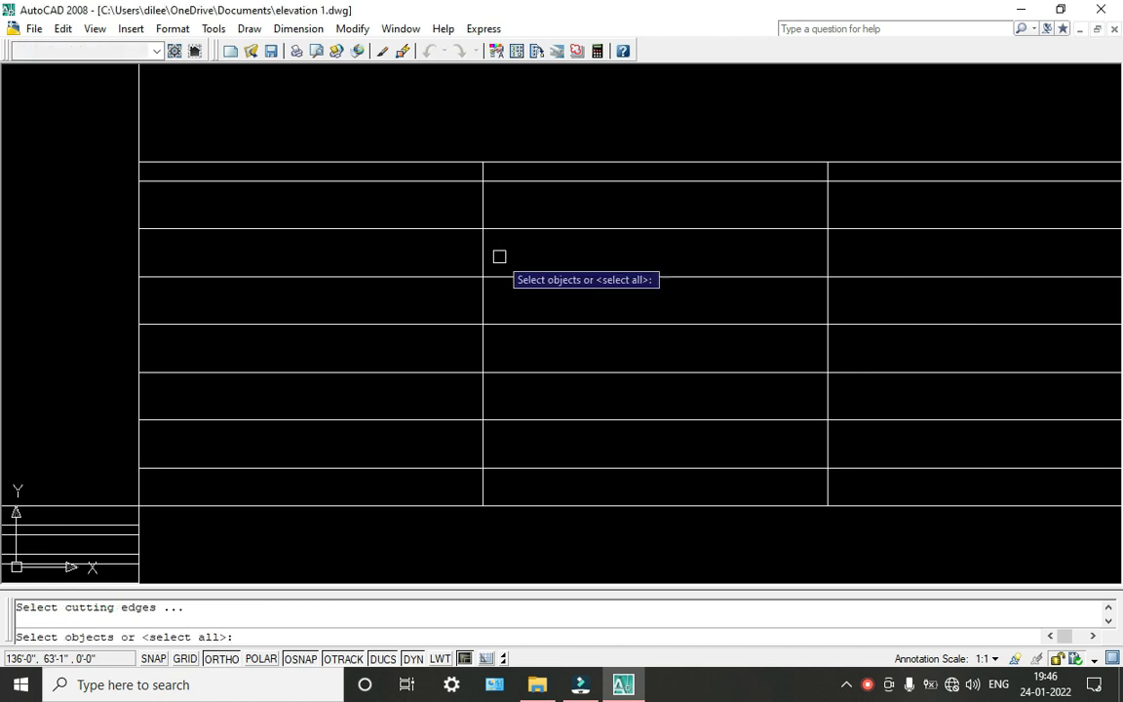
key("Return")
left_click(483, 207)
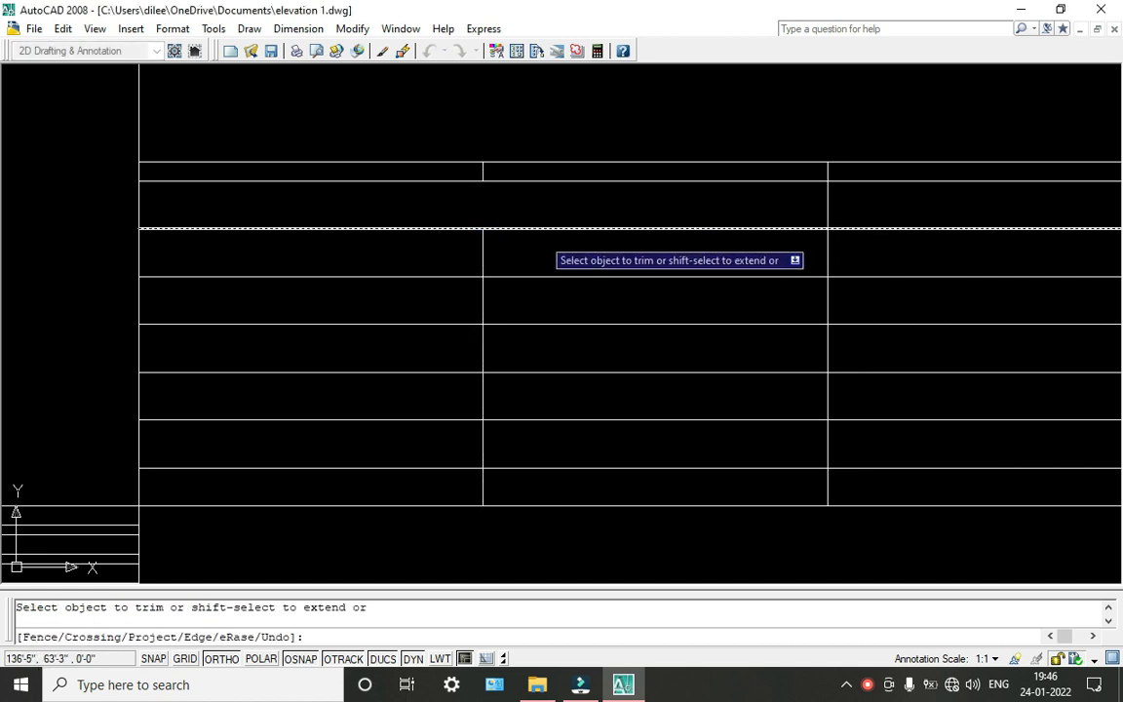
left_click(479, 300)
left_click(482, 396)
left_click(483, 491)
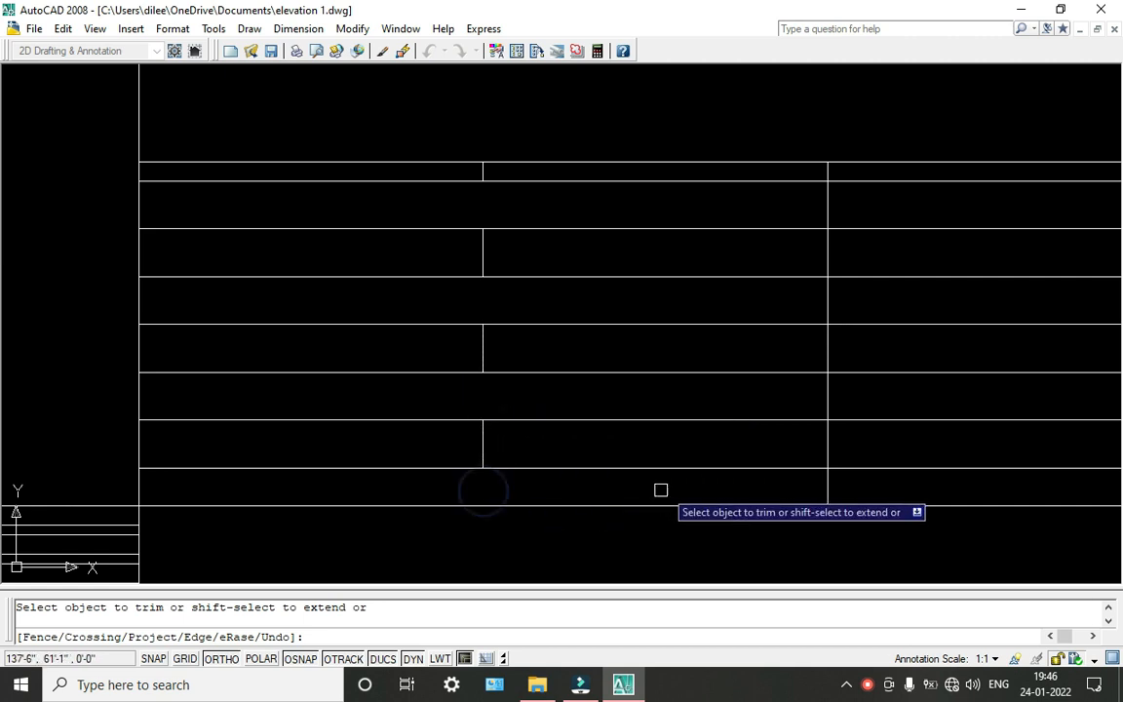
Trim the second vertical joint from the tower out of the same alternate courses.
left_click(840, 493)
left_click(819, 484)
left_click(828, 394)
left_click(828, 299)
scroll(719, 260, "down", 3)
scroll(755, 259, "up", 2)
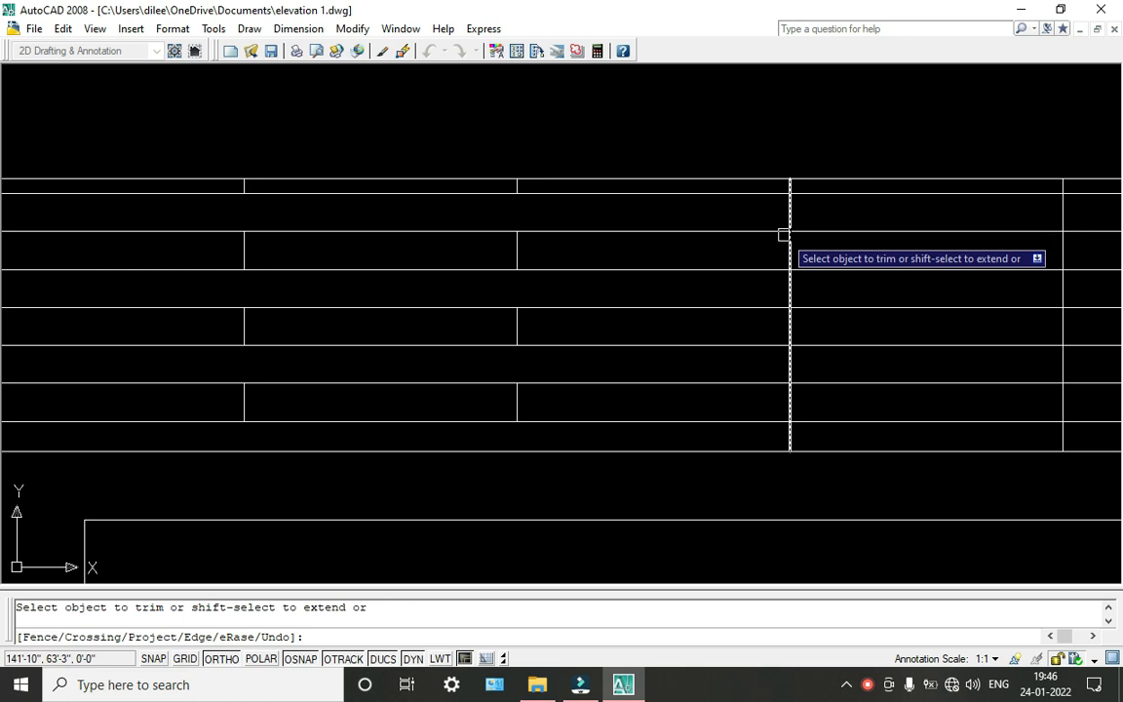
Undo the trims on the two vertical parapet joints nearest the tower.
scroll(785, 233, "down", 4)
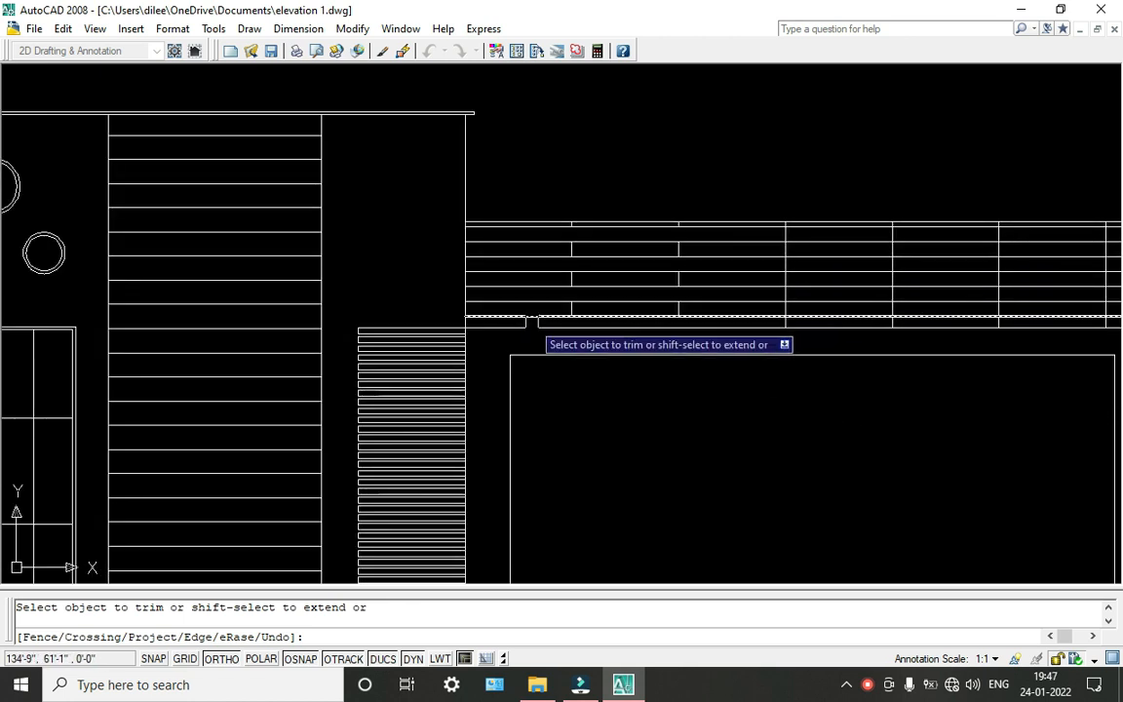
scroll(533, 321, "up", 5)
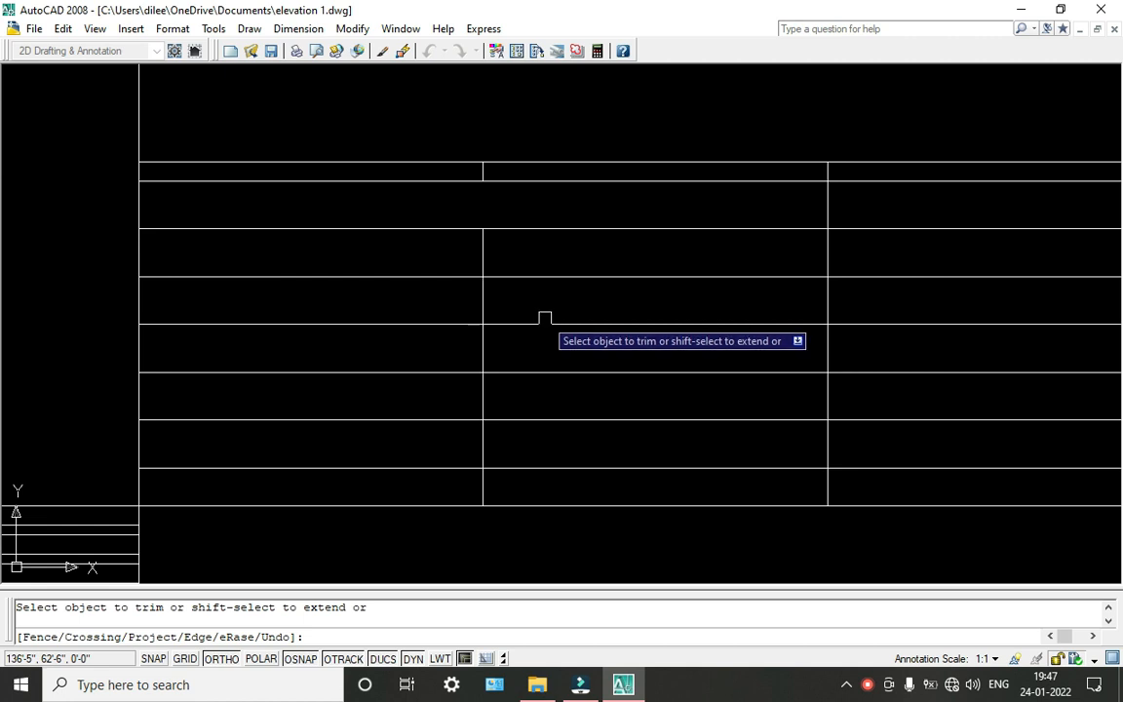
key("Escape")
scroll(546, 316, "down", 5)
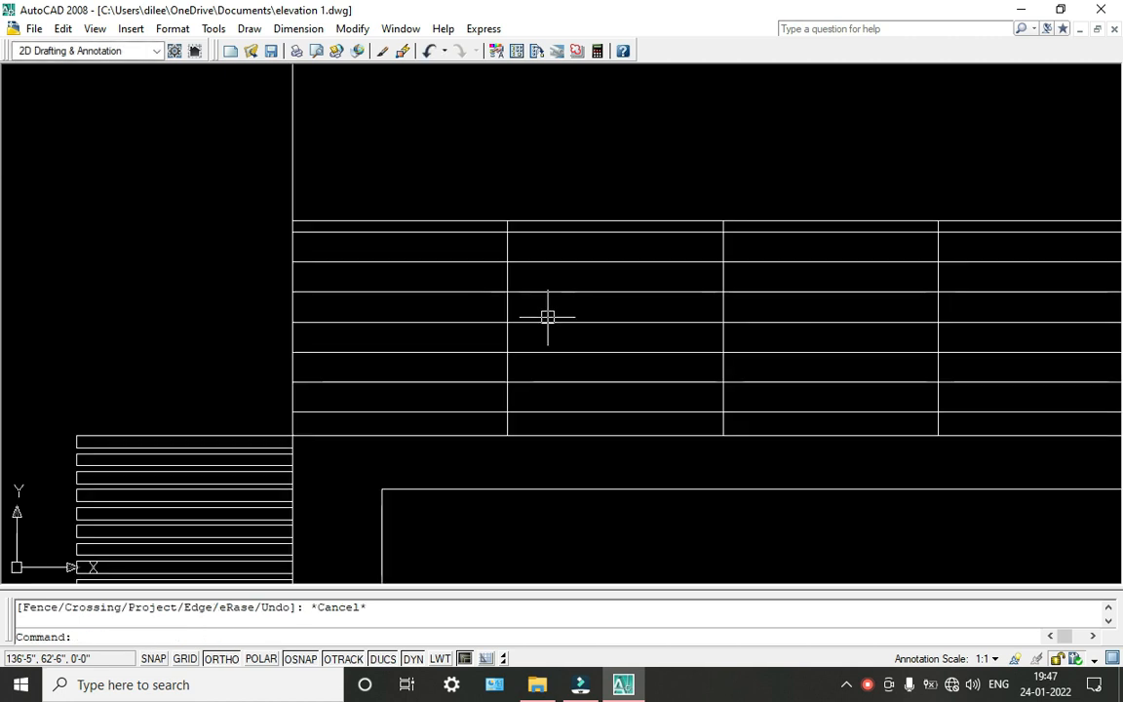
mouse_move(727, 334)
middle_mouse_down()
mouse_move(572, 306)
mouse_move(666, 313)
middle_mouse_up()
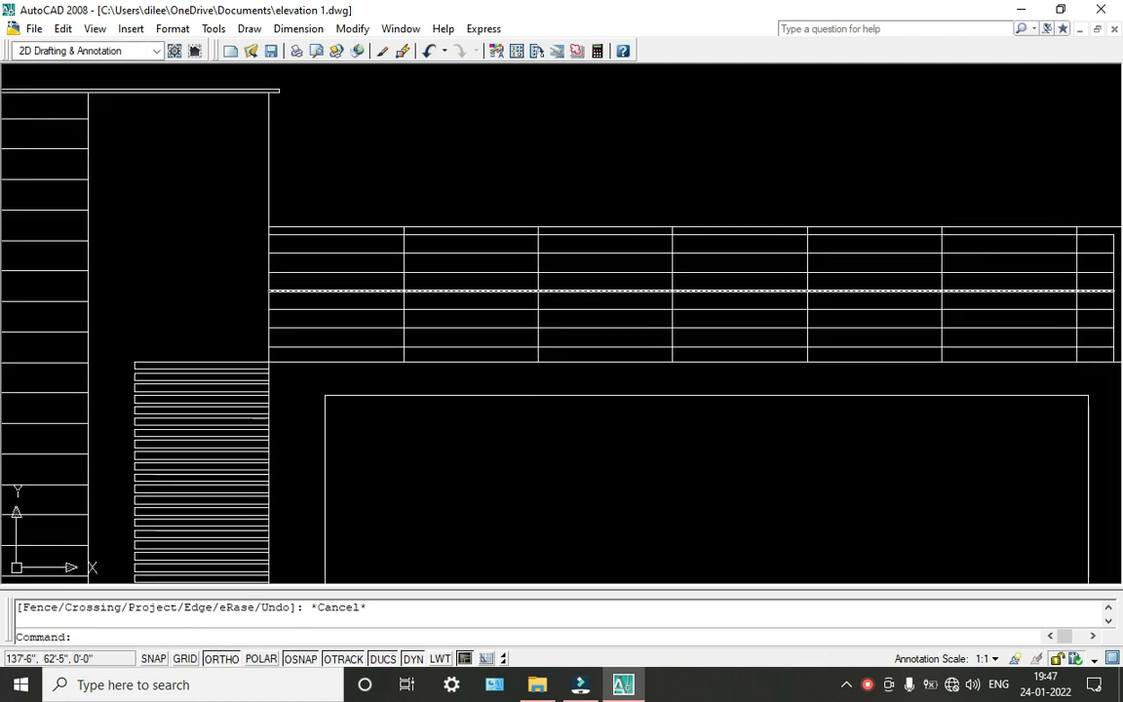
Offset the vertical parapet joint nearest the tower by 1" on both sides.
type("o")
key("Return")
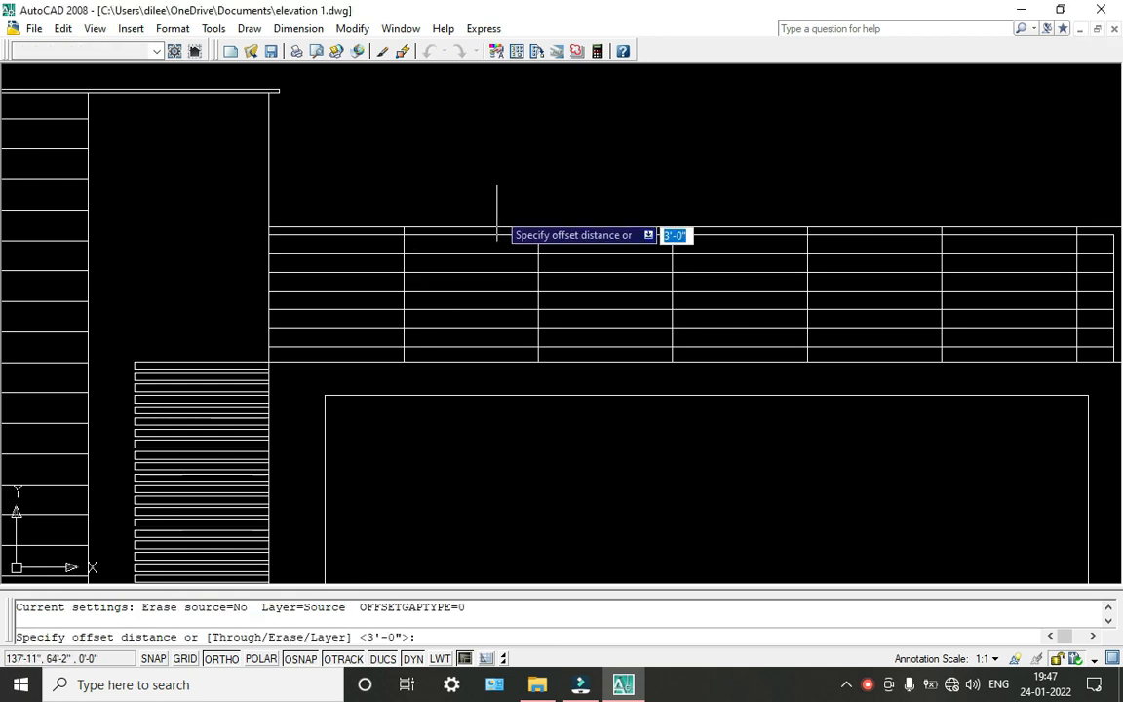
type("1\"")
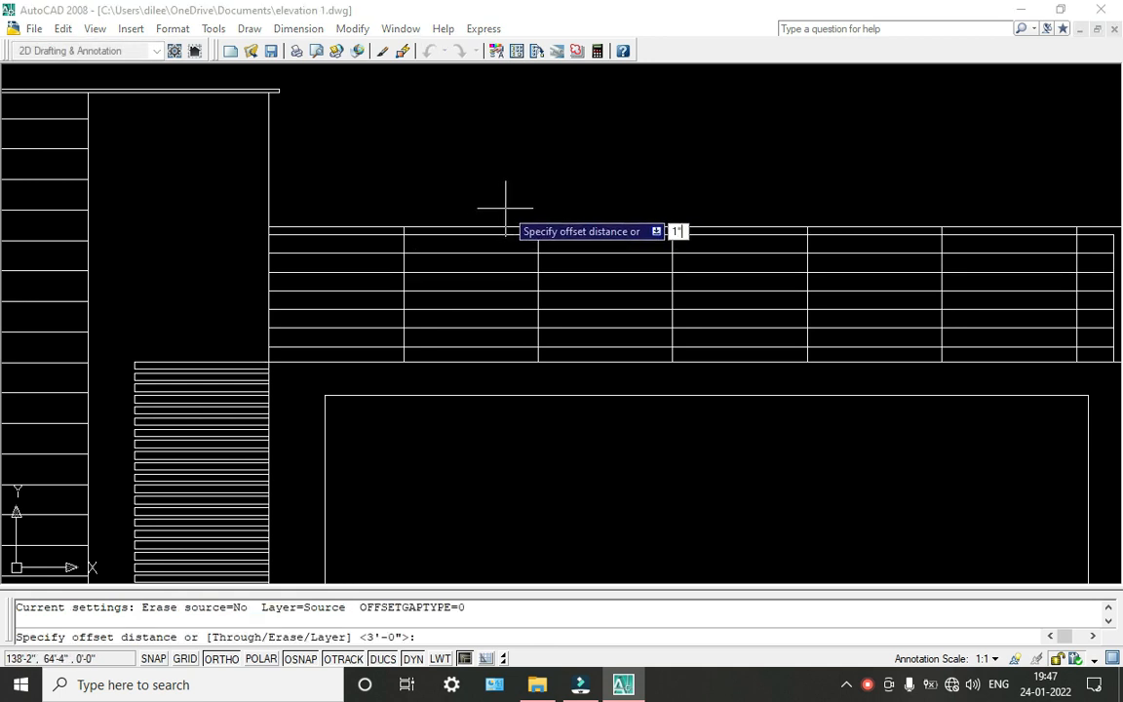
key("Return")
scroll(397, 244, "up", 3)
left_click(410, 251)
left_click(466, 258)
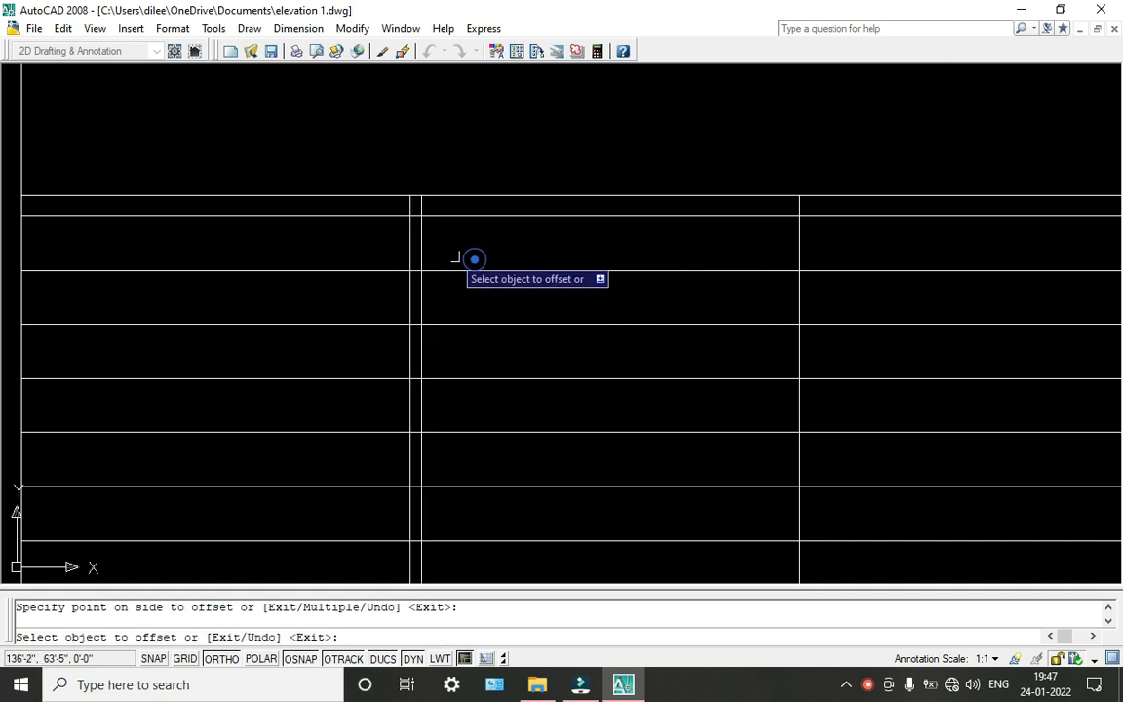
left_click(410, 246)
left_click(374, 244)
Offset the second and third vertical joints from the tower 1" to the right.
scroll(374, 245, "down", 2)
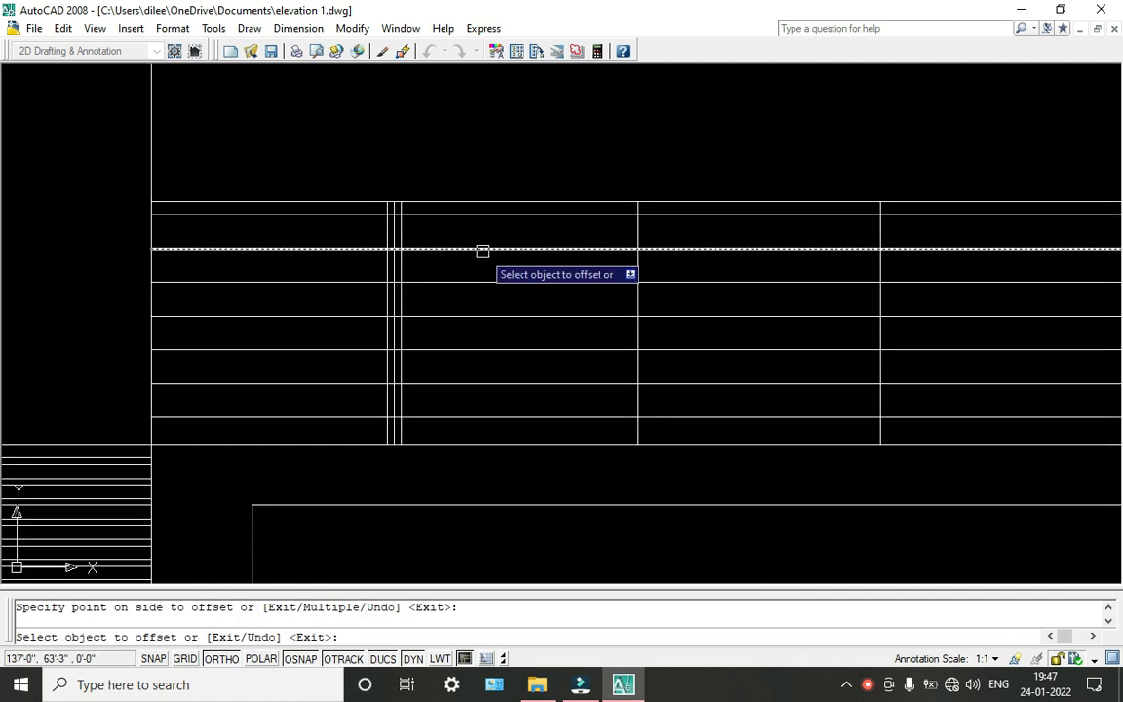
left_click(637, 245)
left_click(669, 242)
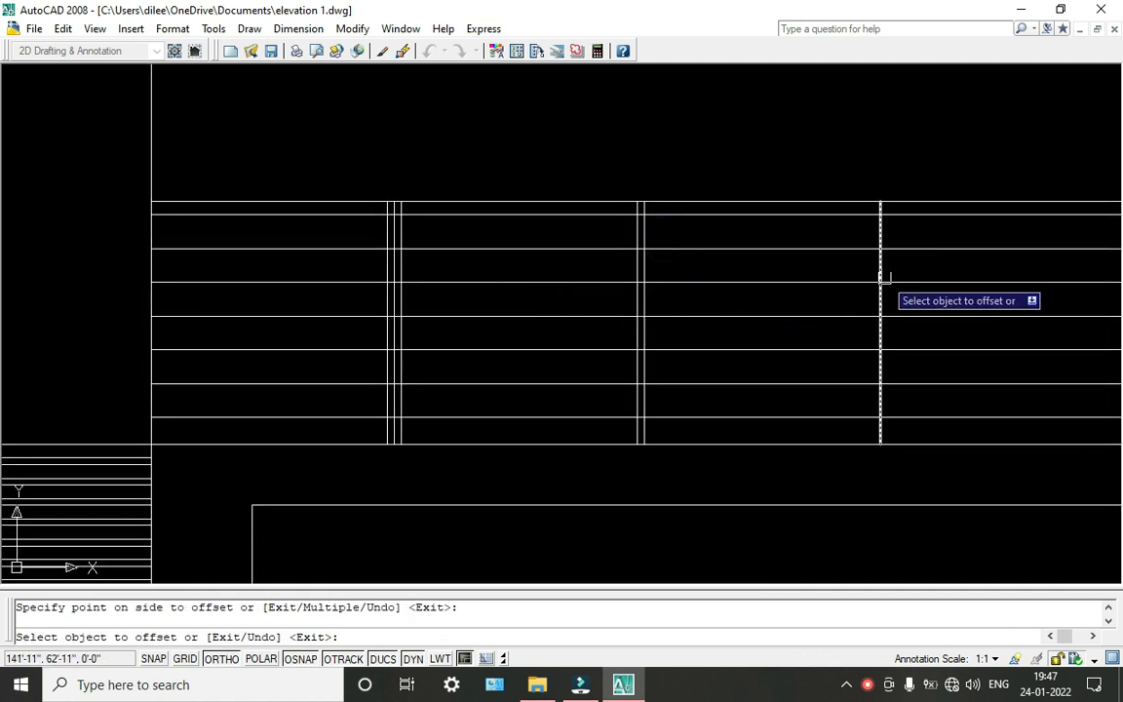
left_click(878, 240)
left_click(914, 238)
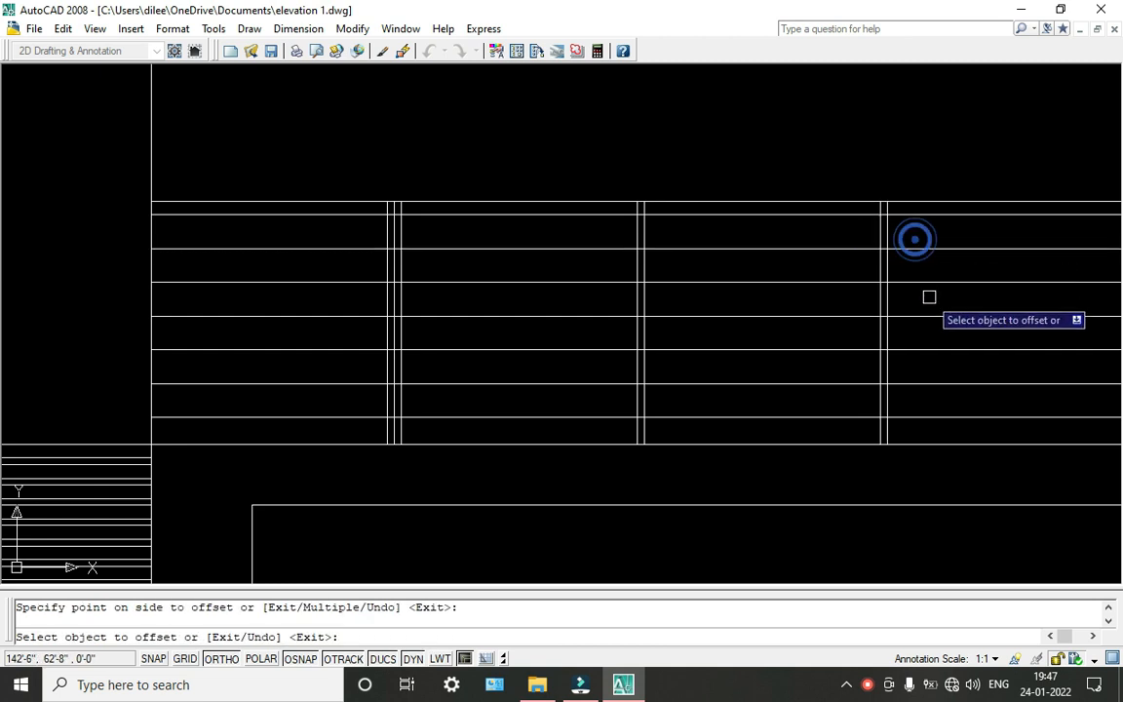
Offset the fourth and fifth vertical joints 1" to the right and the sixth 1" to the left.
scroll(581, 268, "down", 2)
left_click(699, 229)
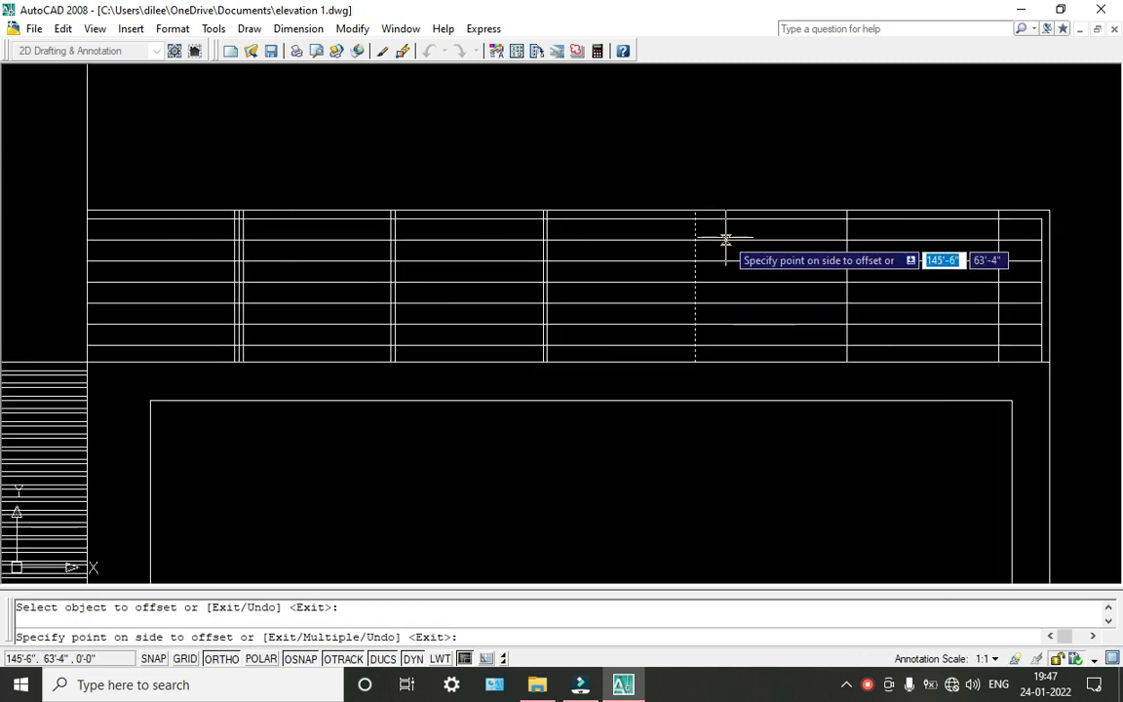
left_click(729, 239)
left_click(848, 238)
left_click(884, 241)
left_click(997, 255)
left_click(977, 253)
Erase the extra offset line on the left side of the joint nearest the tower.
middle_click_drag(636, 332, 1012, 336)
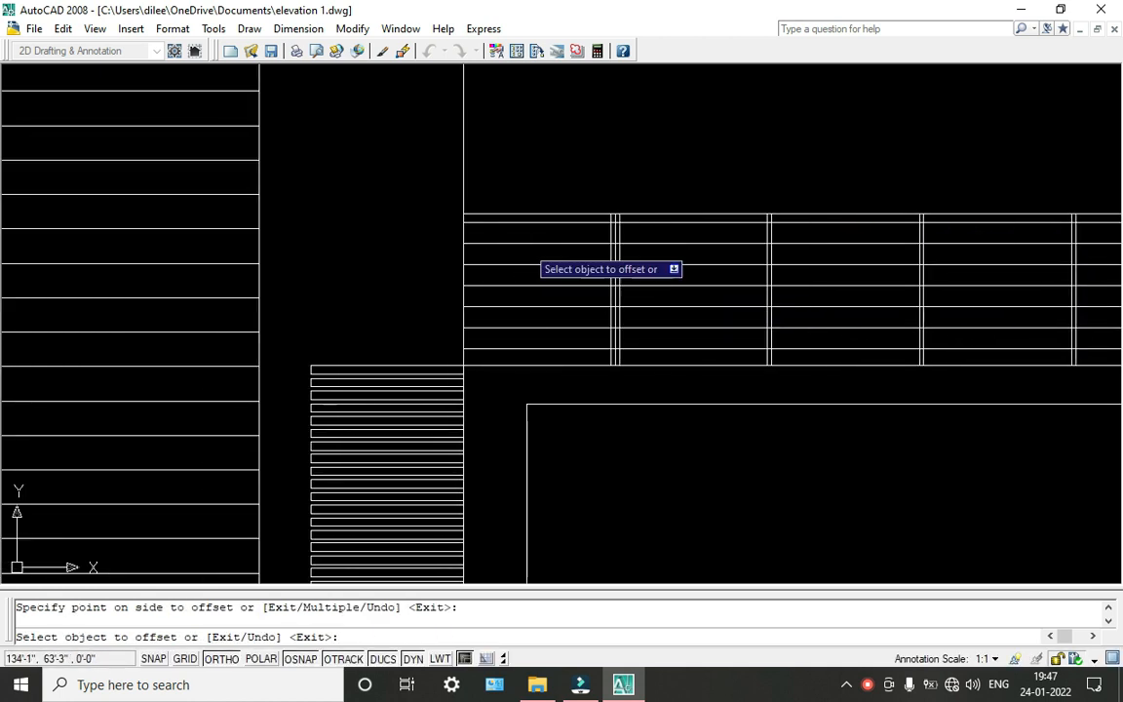
scroll(547, 242, "up", 3)
key("Escape")
left_click(735, 213)
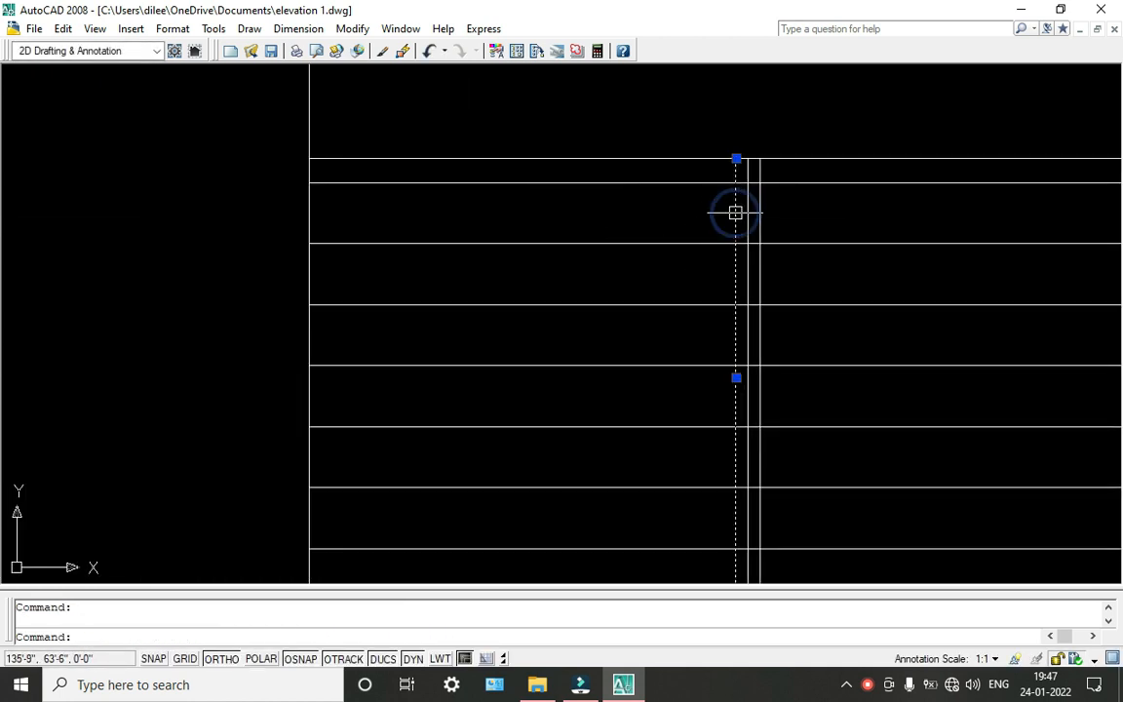
key("Delete")
Trim the first and second double joints from the tower out of the parapet's narrow top strip.
scroll(782, 326, "down", 5)
middle_click_drag(782, 326, 557, 251)
scroll(497, 144, "up", 5)
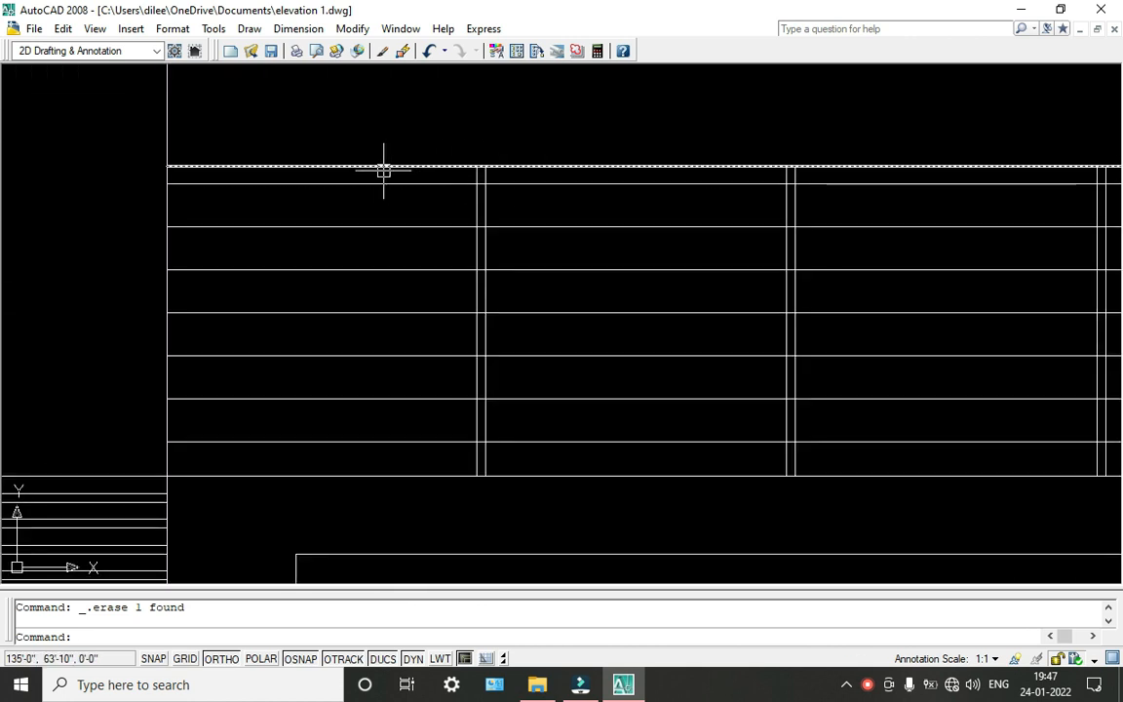
key("Return")
scroll(465, 171, "up", 6)
left_click(602, 185)
left_click(463, 161)
scroll(463, 161, "down", 4)
scroll(540, 238, "up", 3)
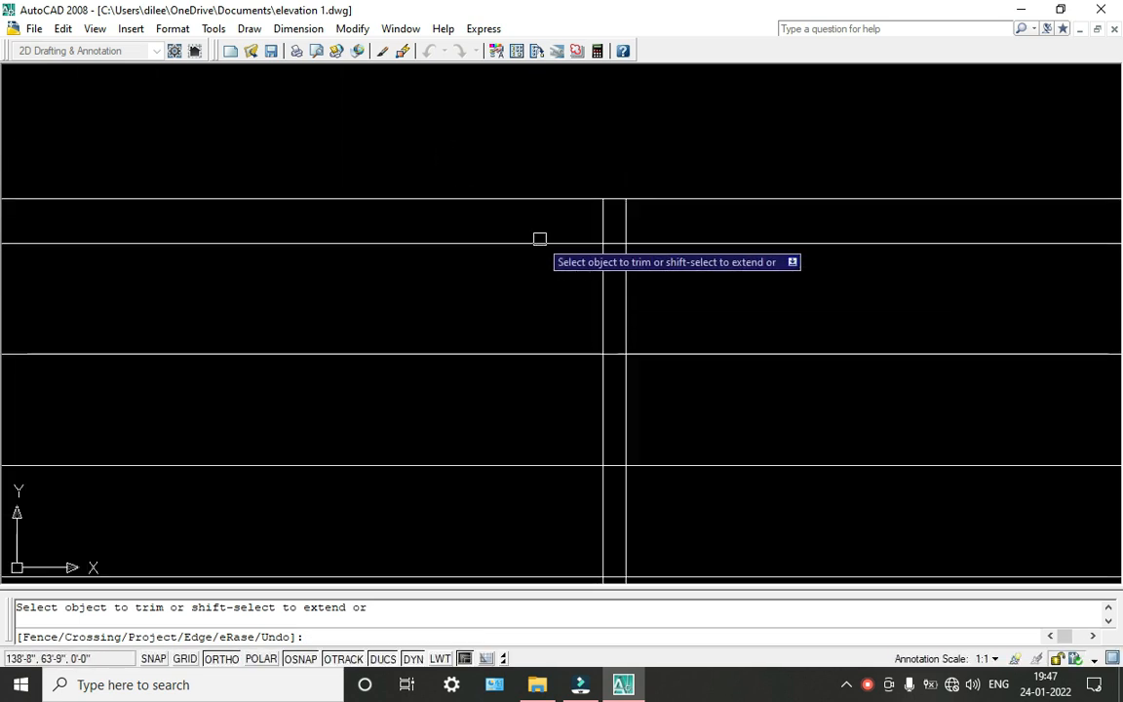
left_click(647, 214)
left_click(552, 206)
Trim the third and fourth double joints out of the parapet's narrow top strip.
scroll(778, 258, "down", 4)
middle_click_drag(834, 257, 172, 258)
scroll(324, 248, "up", 8)
left_click(717, 233)
left_click(534, 211)
scroll(786, 297, "down", 4)
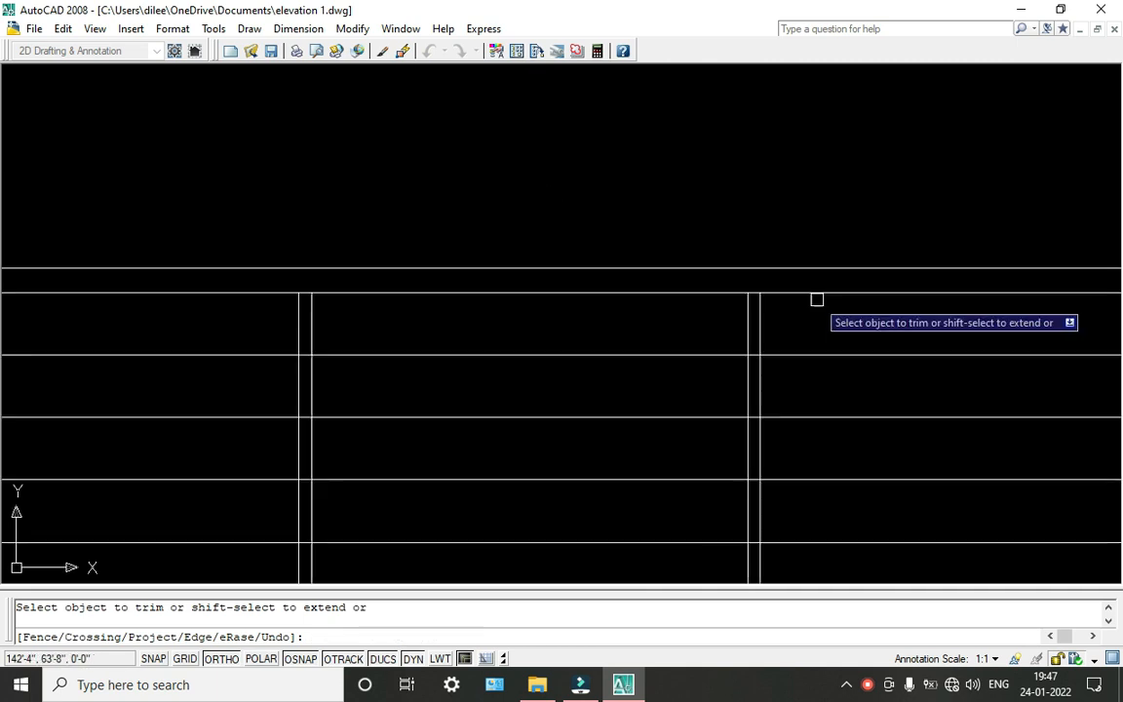
middle_click_drag(863, 295, 130, 321)
scroll(442, 313, "up", 1)
scroll(444, 312, "up", 6)
left_click(582, 313)
left_click(379, 276)
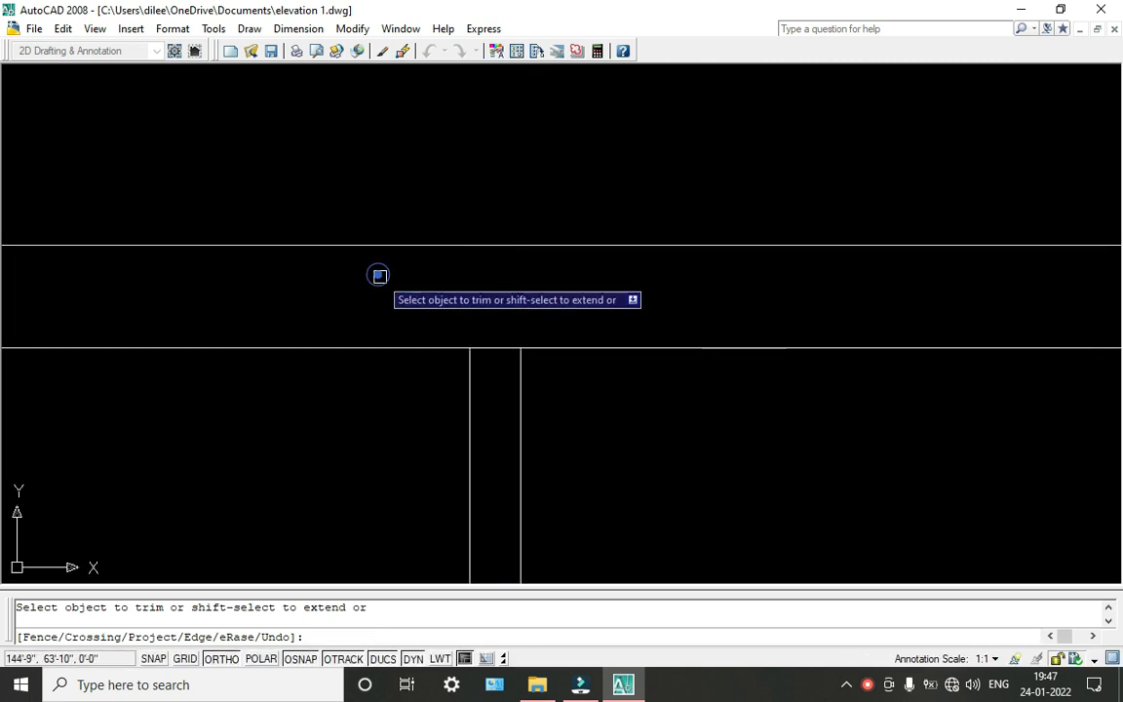
Trim the fifth and sixth double joints out of the parapet's narrow top strip and save the drawing.
scroll(743, 317, "down", 4)
middle_click_drag(819, 333, 8, 356)
scroll(563, 335, "up", 3)
left_click(612, 325)
left_click(466, 316)
scroll(771, 358, "down", 5)
middle_click_drag(768, 358, 120, 357)
scroll(448, 346, "up", 3)
left_click(476, 343)
left_click(331, 334)
scroll(438, 382, "down", 4)
scroll(439, 382, "down", 2)
middle_click_drag(495, 373, 670, 296)
middle_click_drag(607, 373, 792, 331)
key("Escape")
middle_click_drag(555, 311, 719, 281)
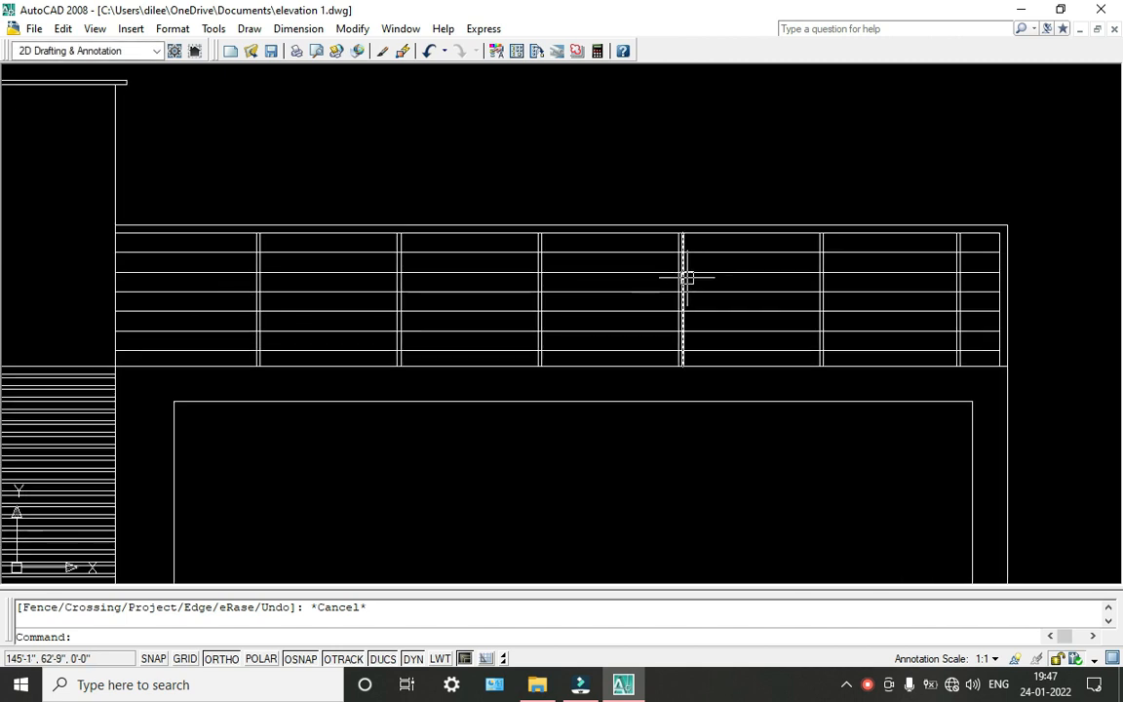
middle_click_drag(394, 265, 576, 250)
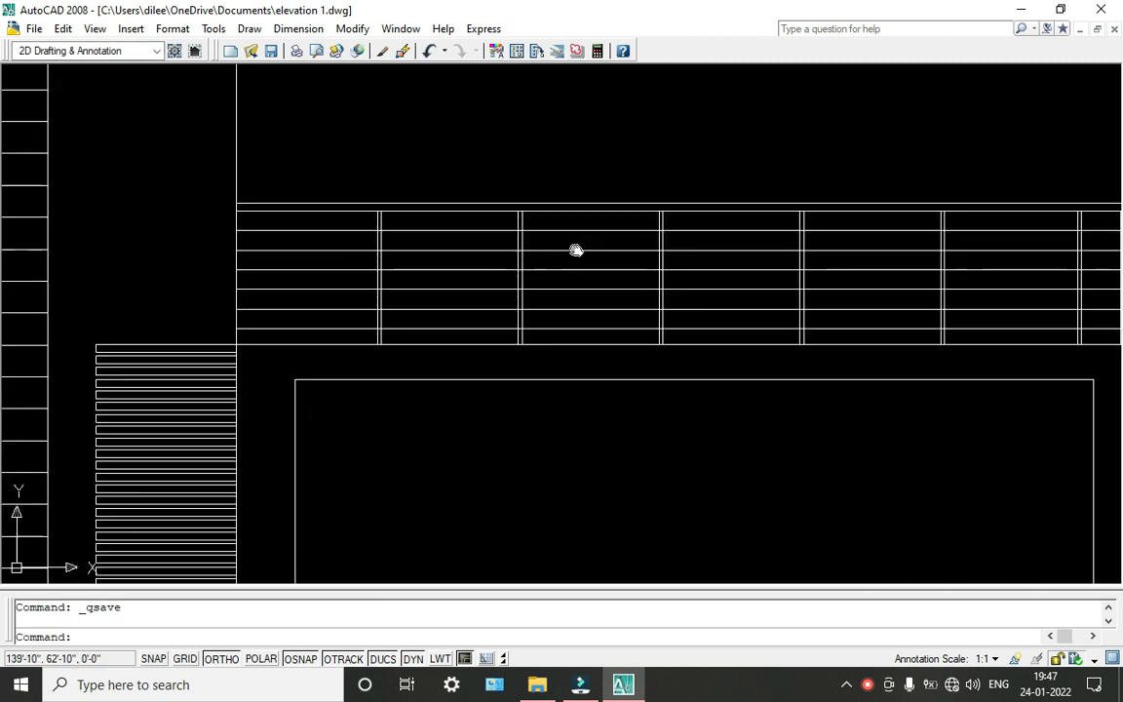
Review the whole elevation, checking the parapet railing, tower, gate area and upper-floor frame.
scroll(539, 246, "down", 5)
scroll(759, 341, "down", 2)
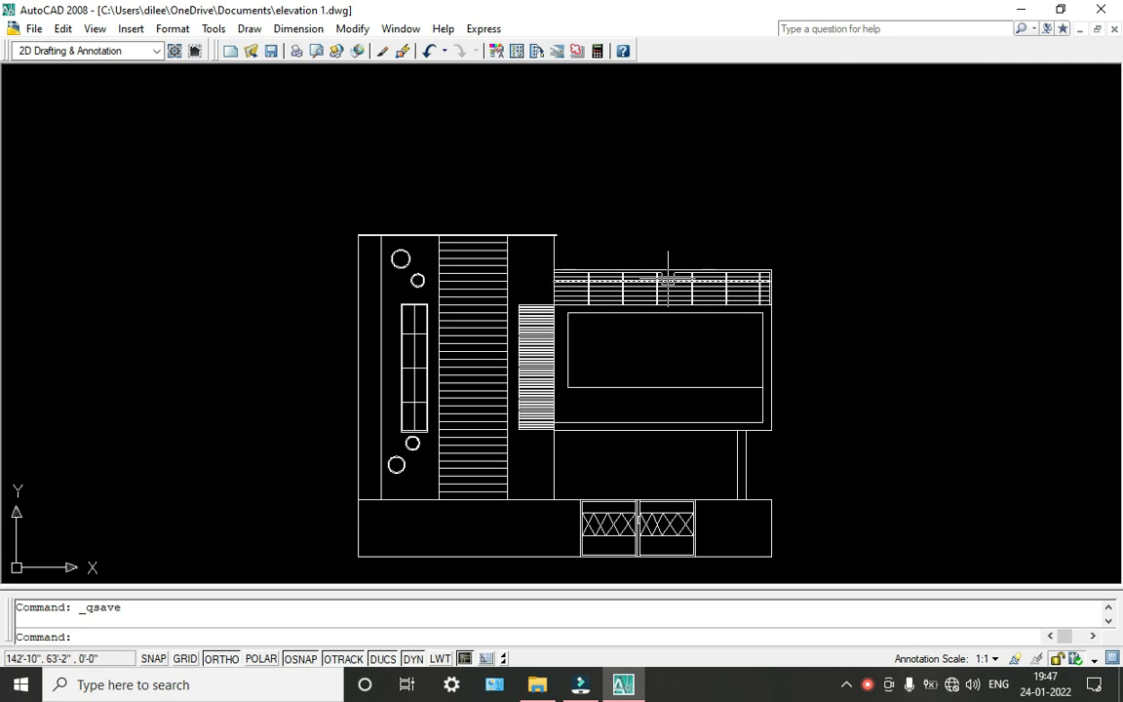
scroll(668, 280, "up", 5)
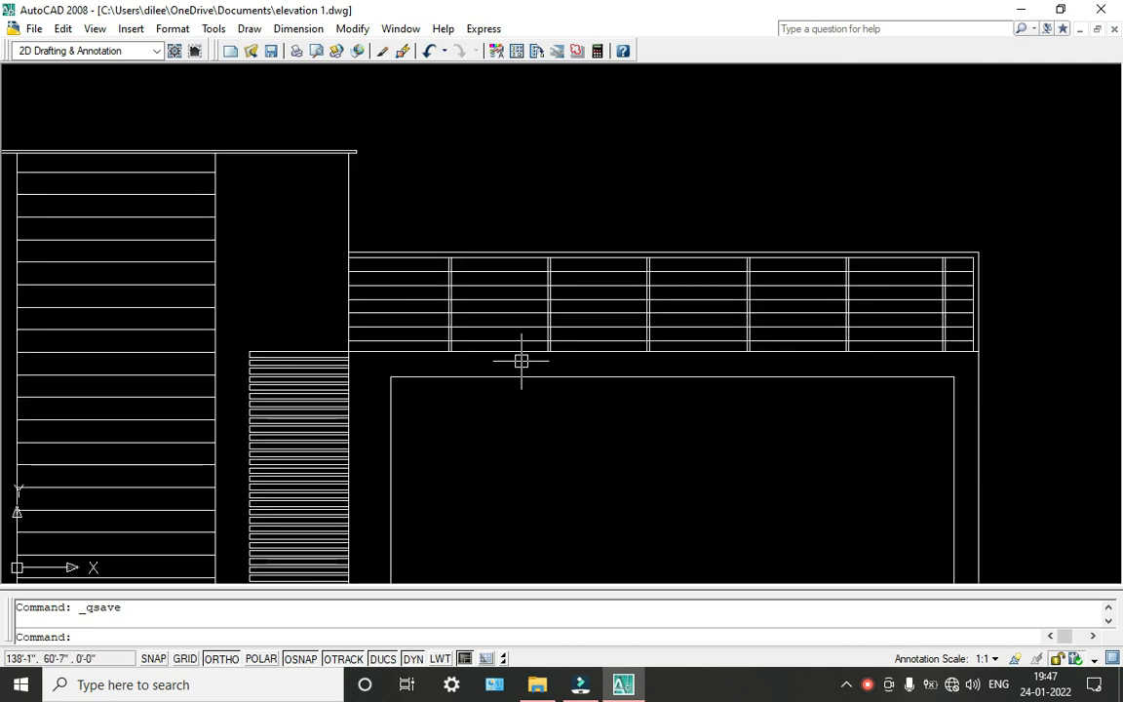
middle_click_drag(521, 361, 617, 236)
scroll(466, 366, "down", 2)
middle_click_drag(464, 366, 539, 297)
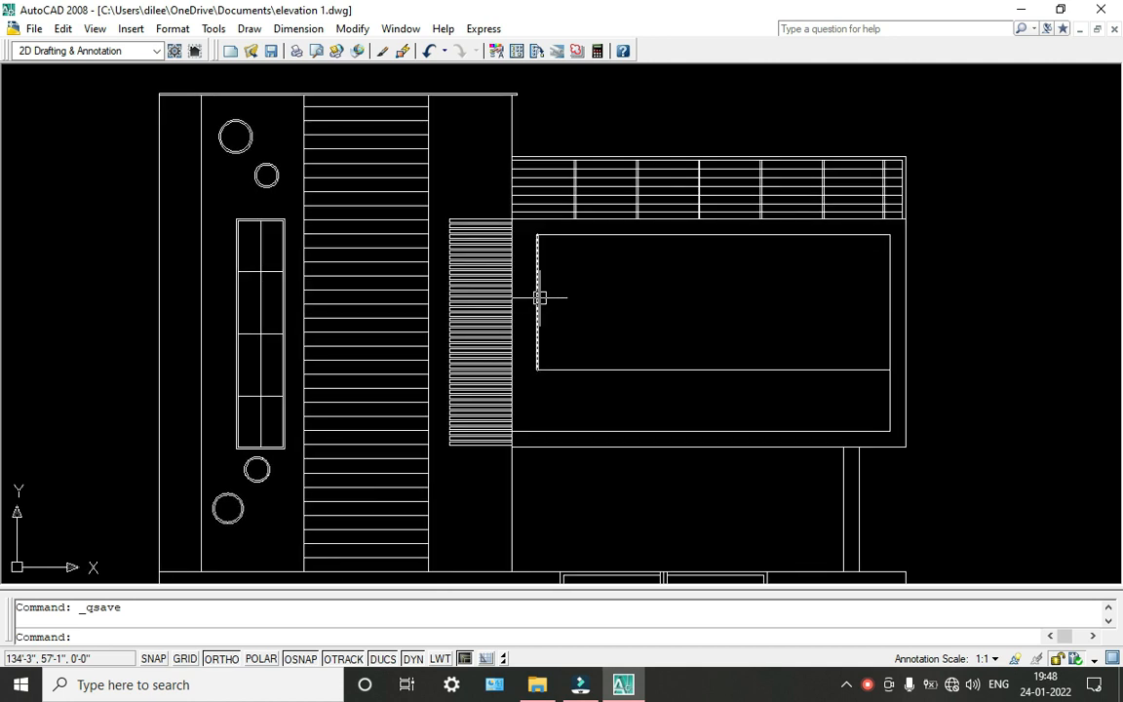
scroll(538, 302, "down", 2)
middle_click_drag(539, 301, 573, 280)
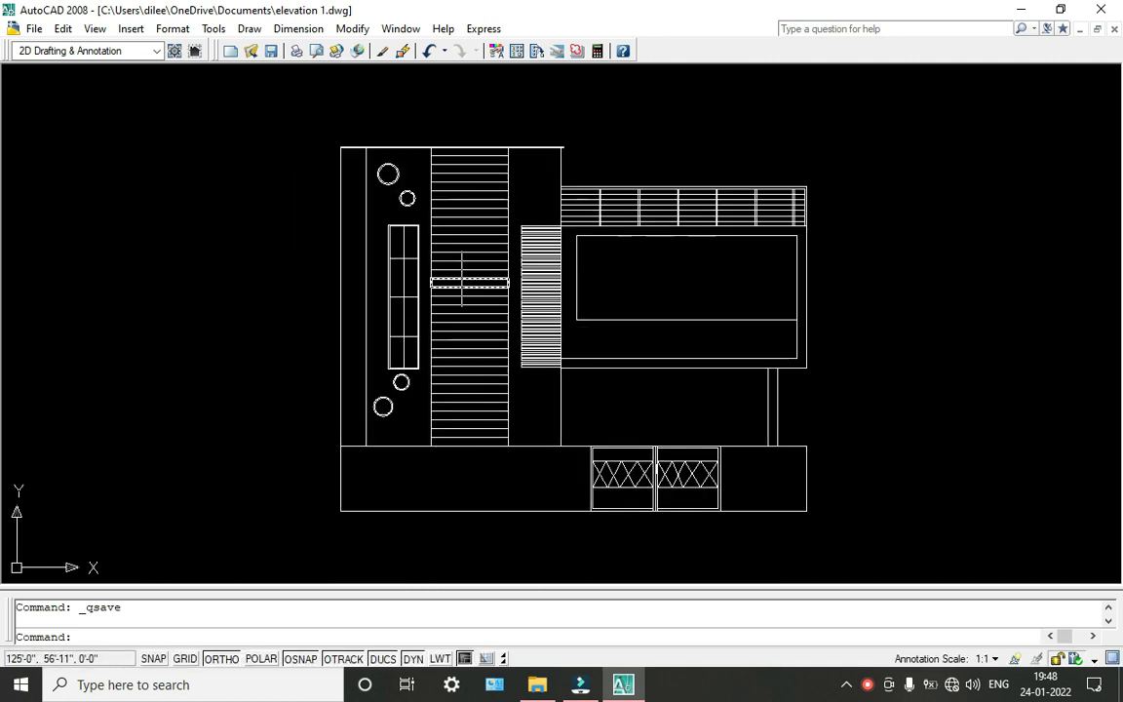
scroll(388, 175, "up", 3)
scroll(464, 220, "down", 2)
middle_click_drag(463, 221, 552, 195)
scroll(633, 359, "down", 2)
middle_click_drag(632, 359, 535, 229)
scroll(817, 339, "up", 3)
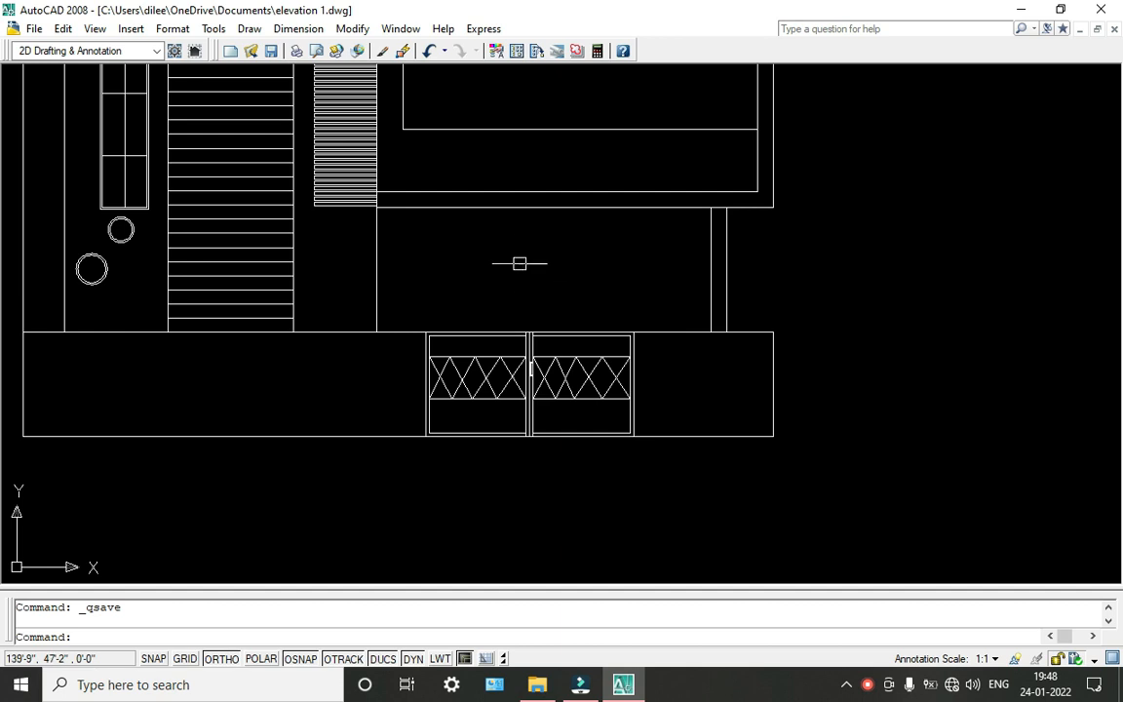
middle_click_drag(444, 272, 609, 299)
scroll(489, 256, "up", 3)
scroll(488, 261, "down", 4)
middle_click_drag(489, 263, 507, 371)
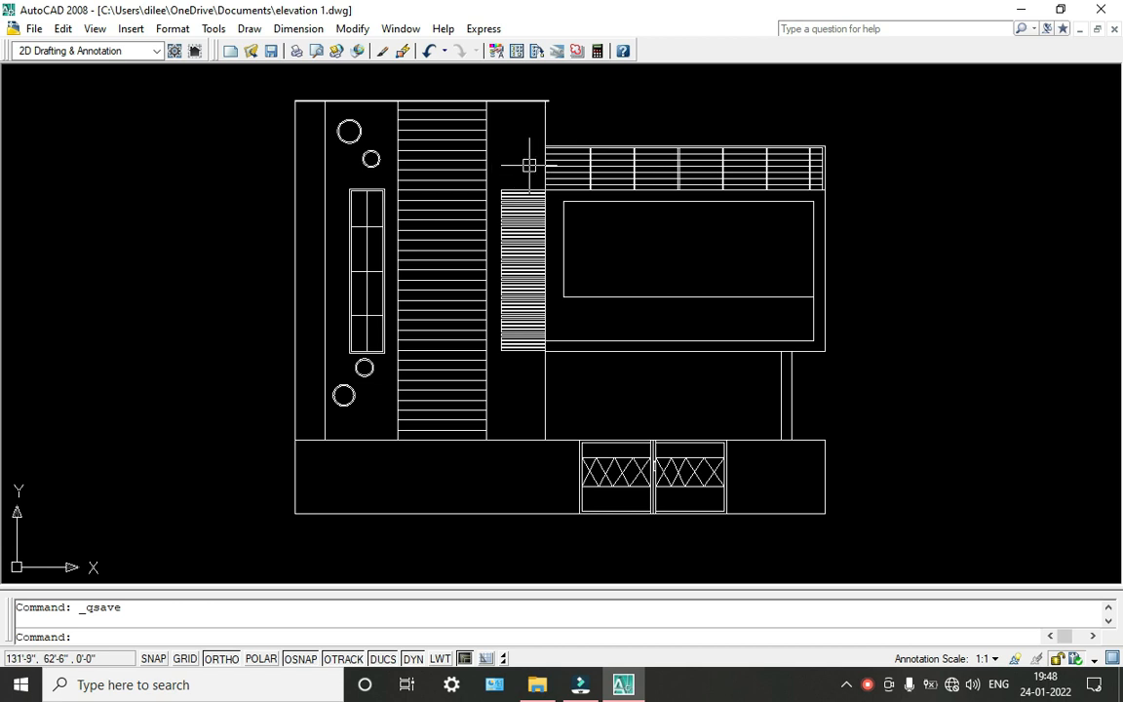
scroll(514, 188, "up", 3)
scroll(475, 203, "down", 3)
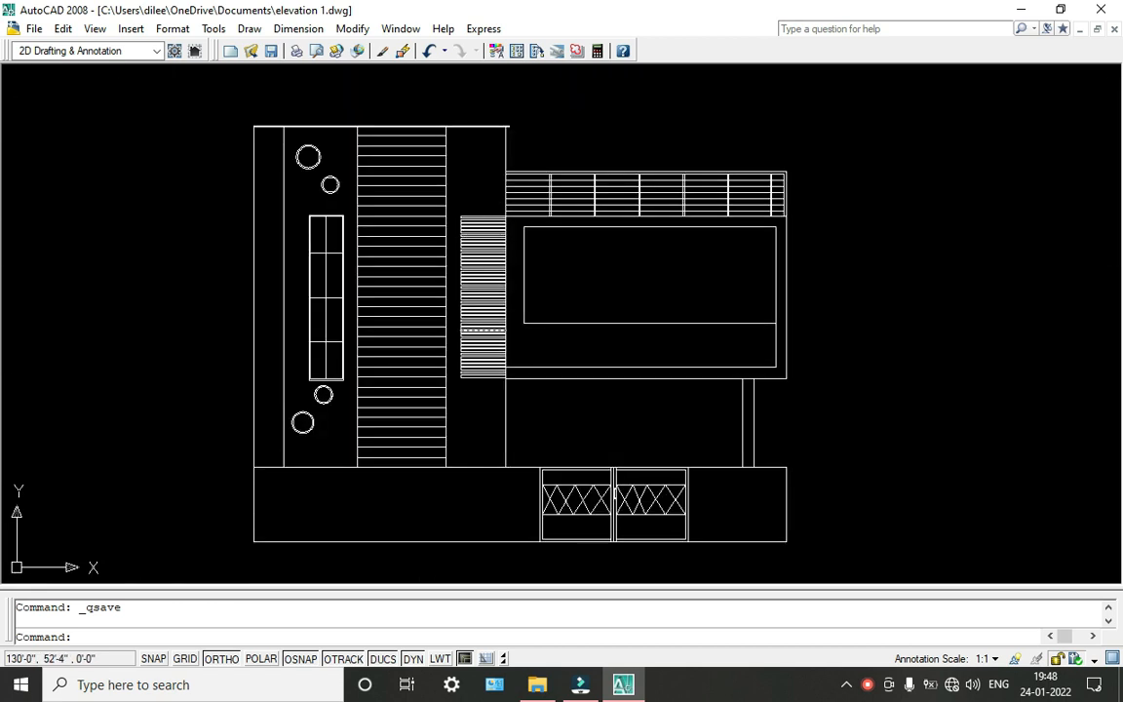
left_click(867, 684)
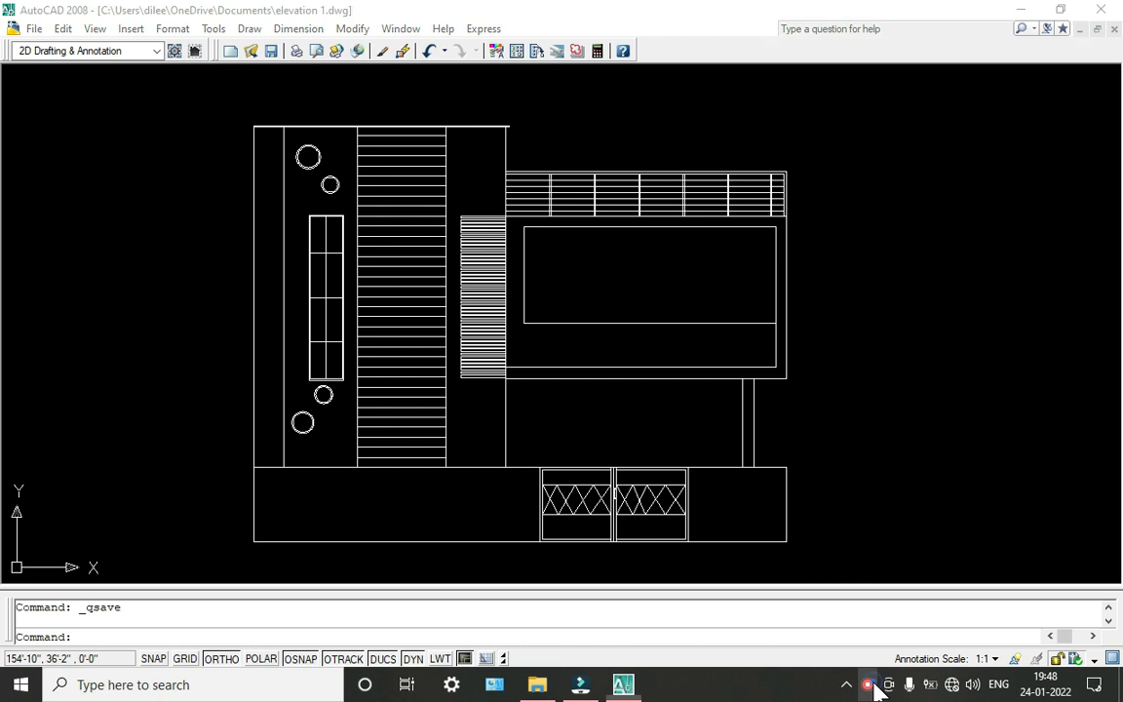
left_click(1060, 565)
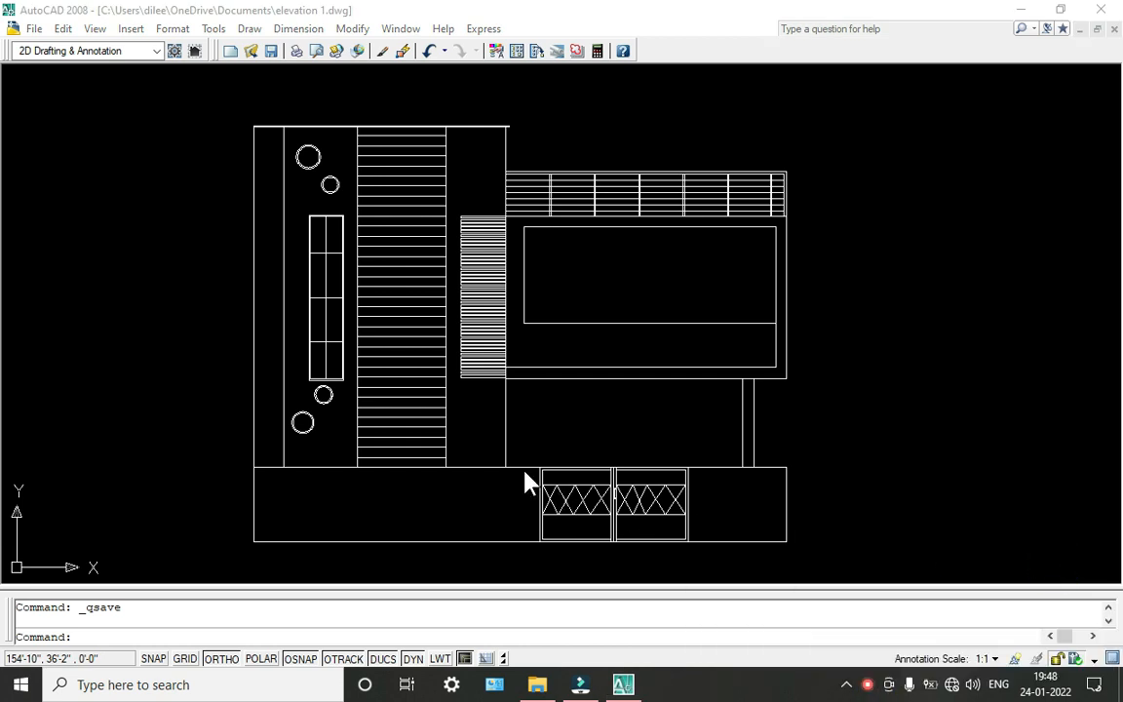
left_click(566, 429)
Draw a horizontal rectangular band about 9" high near the tower's top, projecting slightly past the tower's right edge.
scroll(647, 437, "down", 2)
scroll(462, 239, "up", 6)
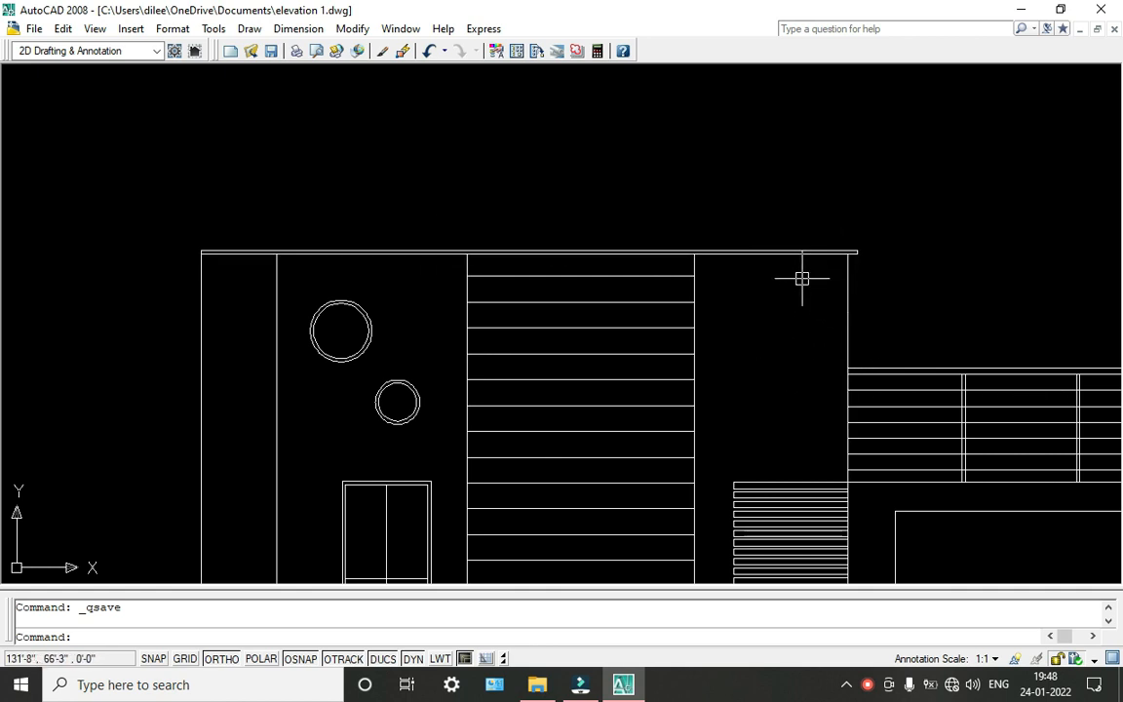
scroll(749, 304, "down", 2)
middle_click_drag(738, 284, 759, 279)
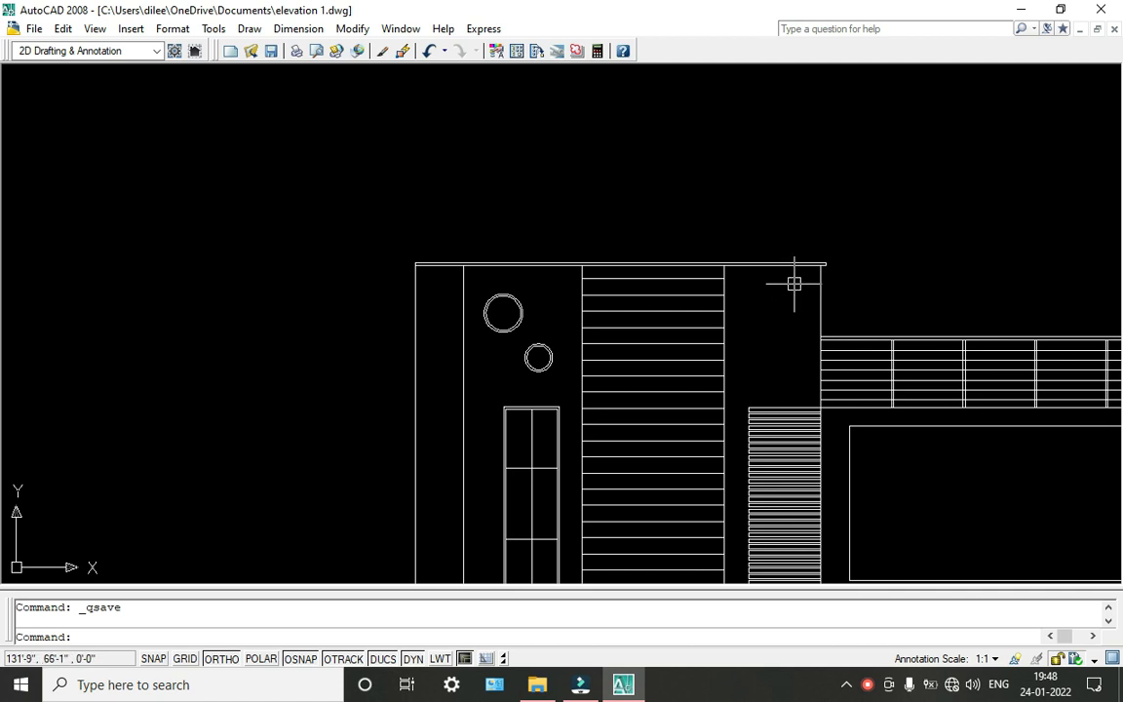
type("l")
key("Return")
scroll(799, 283, "up", 5)
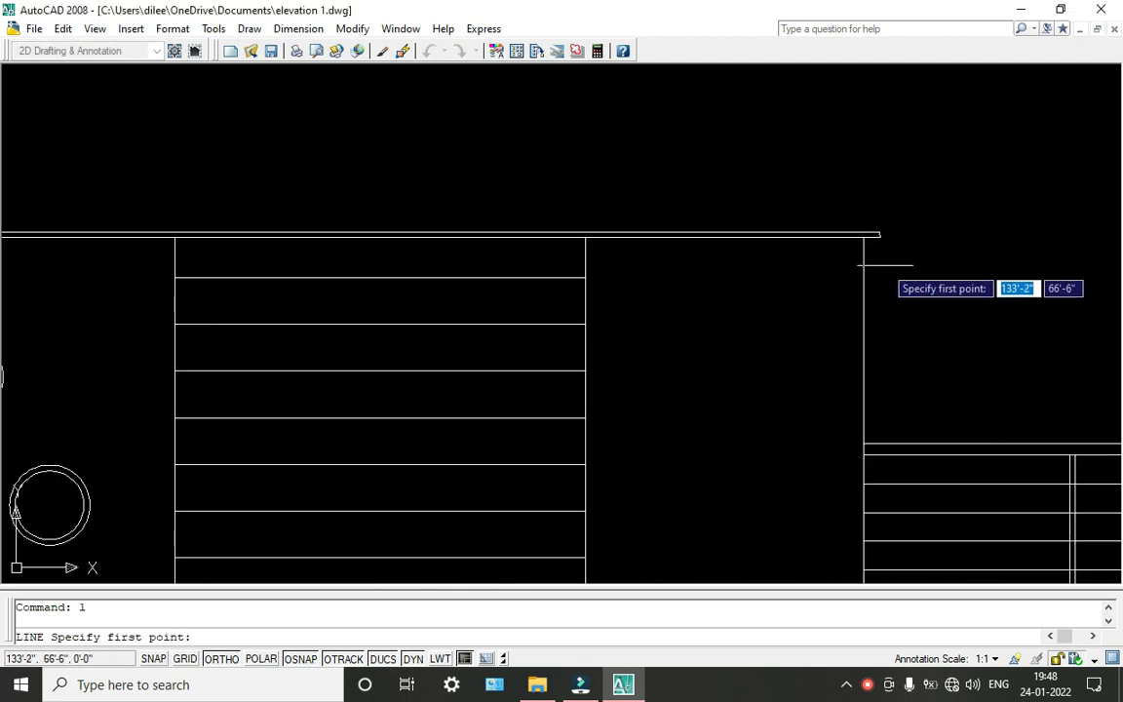
left_click(878, 272)
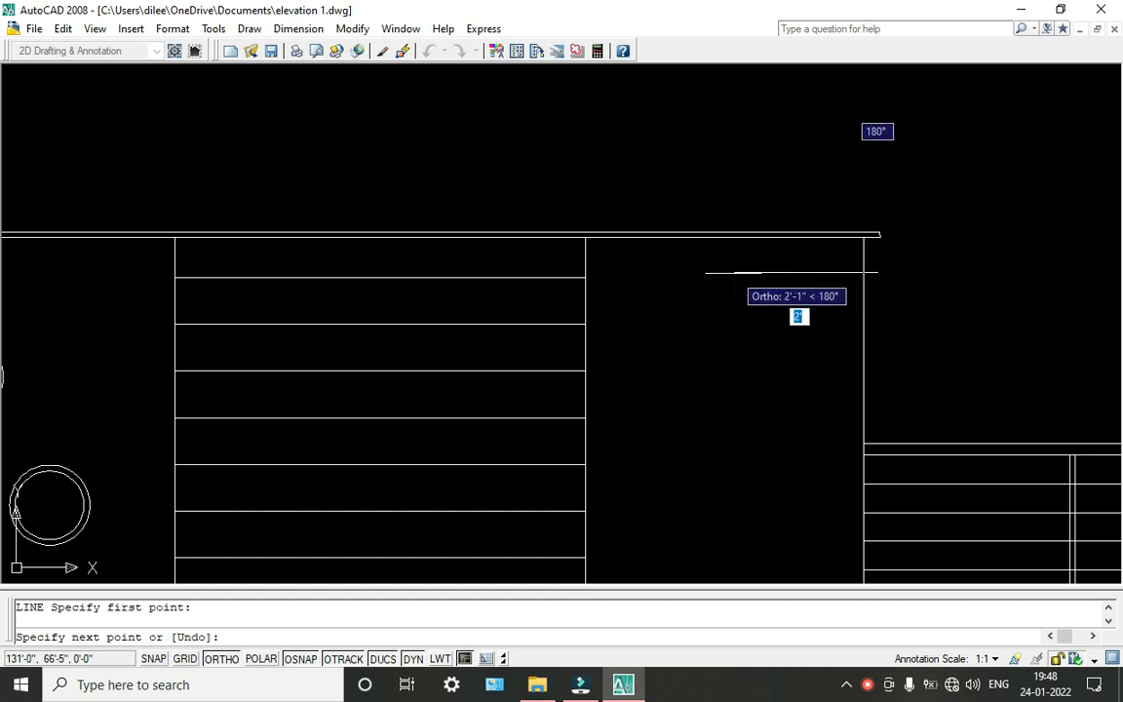
left_click(641, 273)
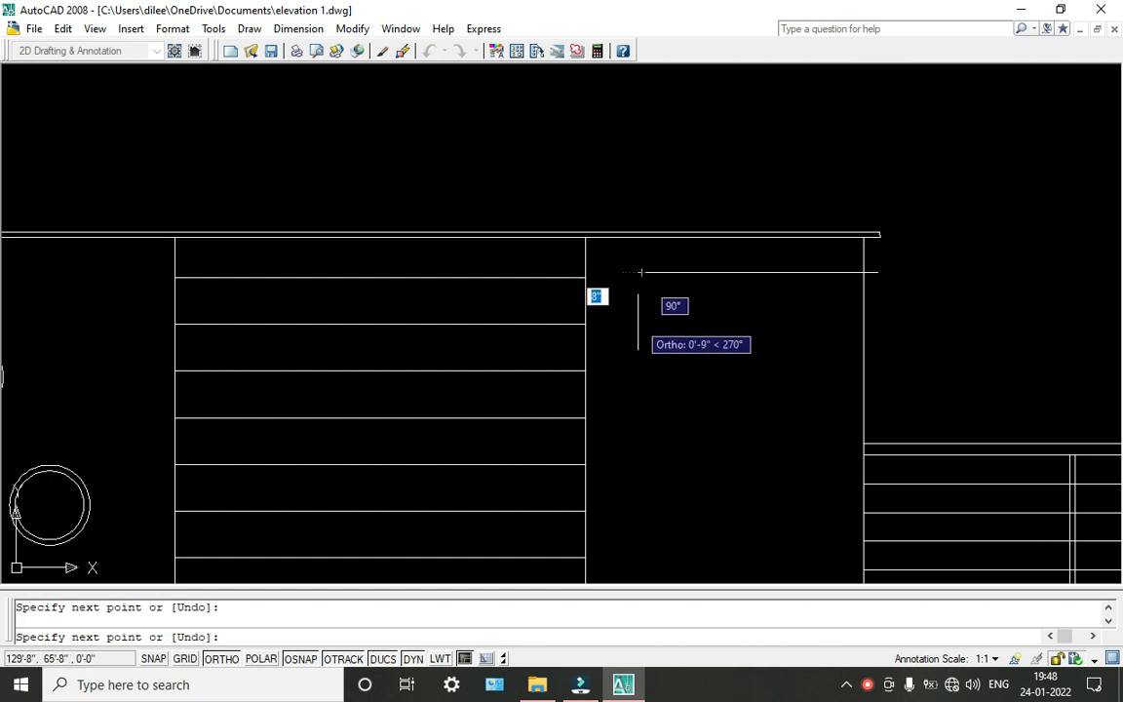
left_click(874, 273)
key("Return")
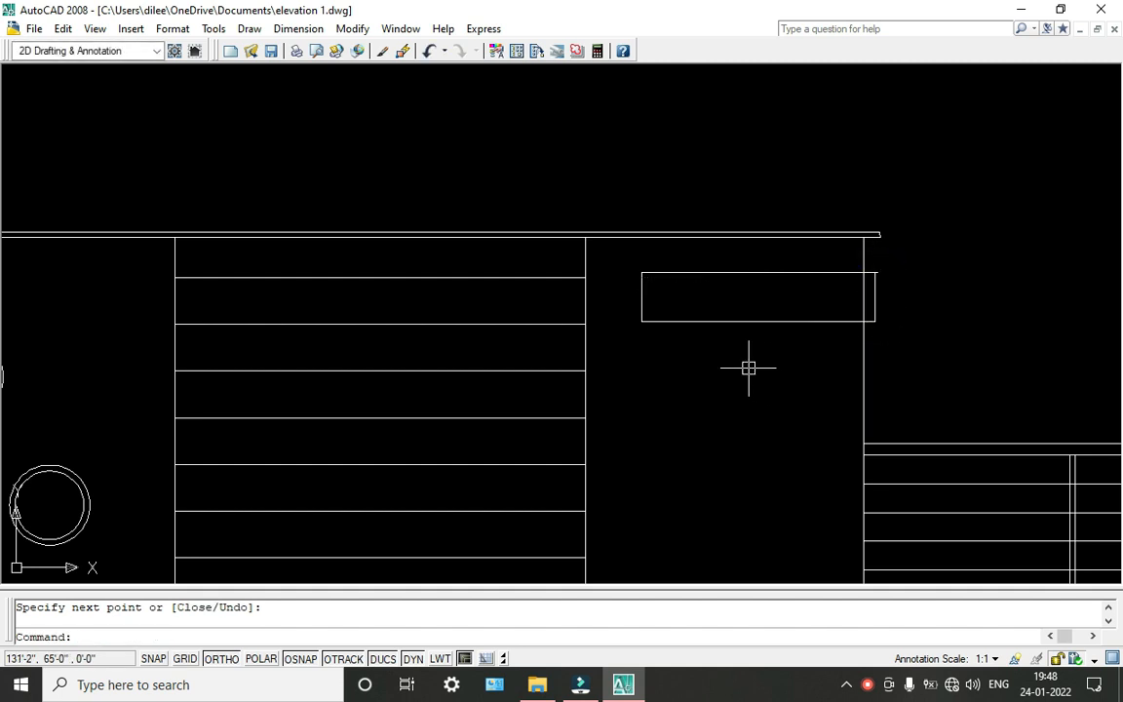
Draw a second rectangular band about 3'-5" by 8" below the first, projecting slightly past the tower's right edge.
key("Return")
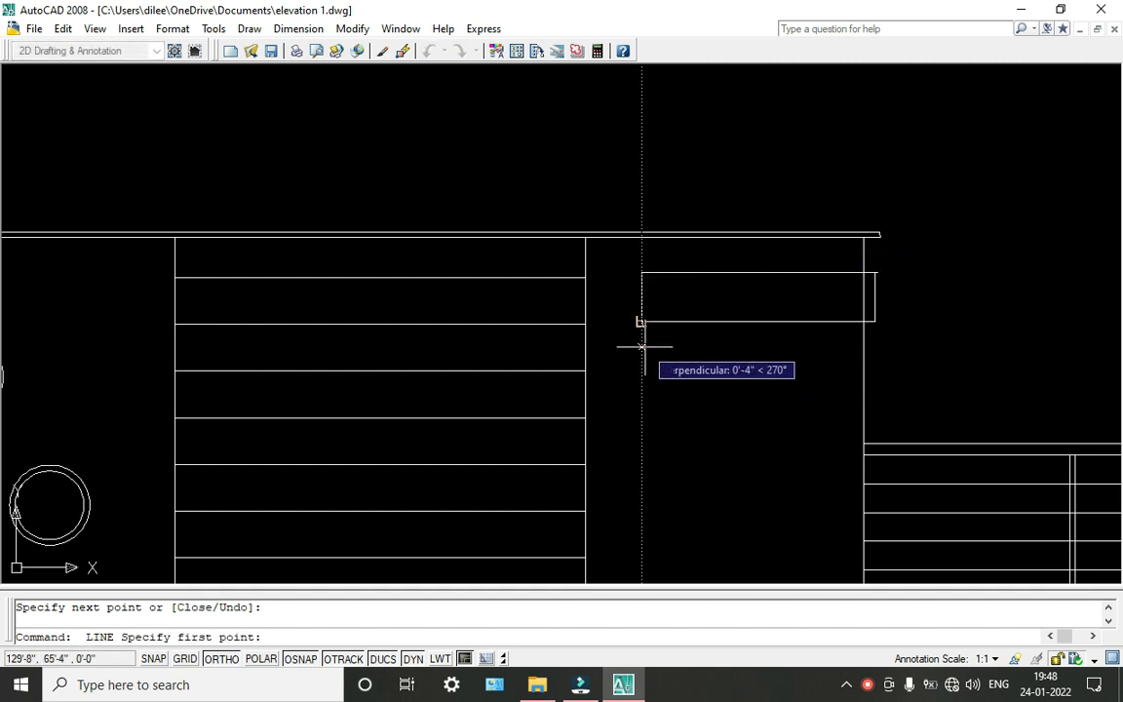
left_click(642, 355)
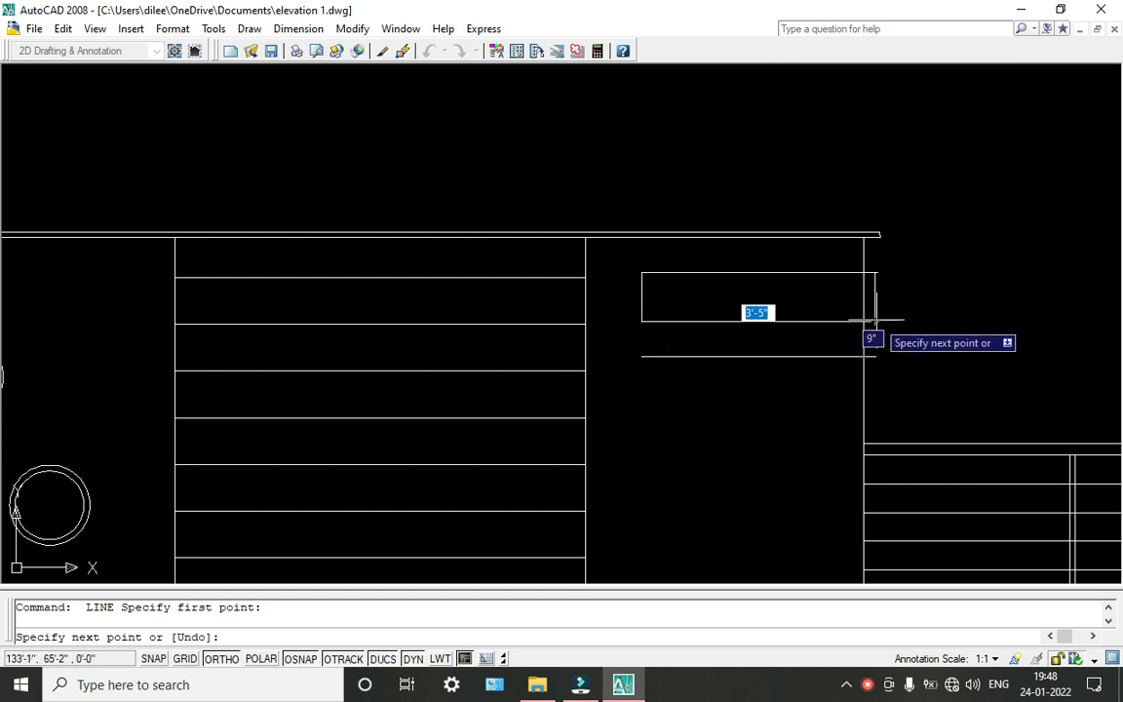
left_click(875, 356)
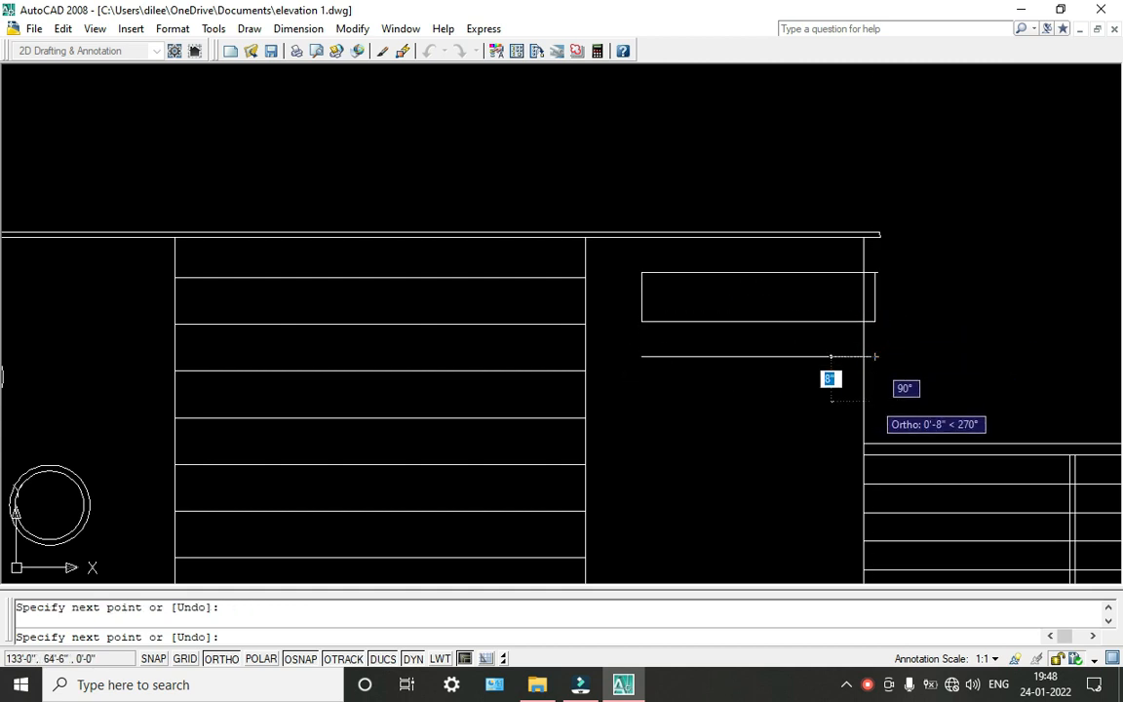
left_click(874, 400)
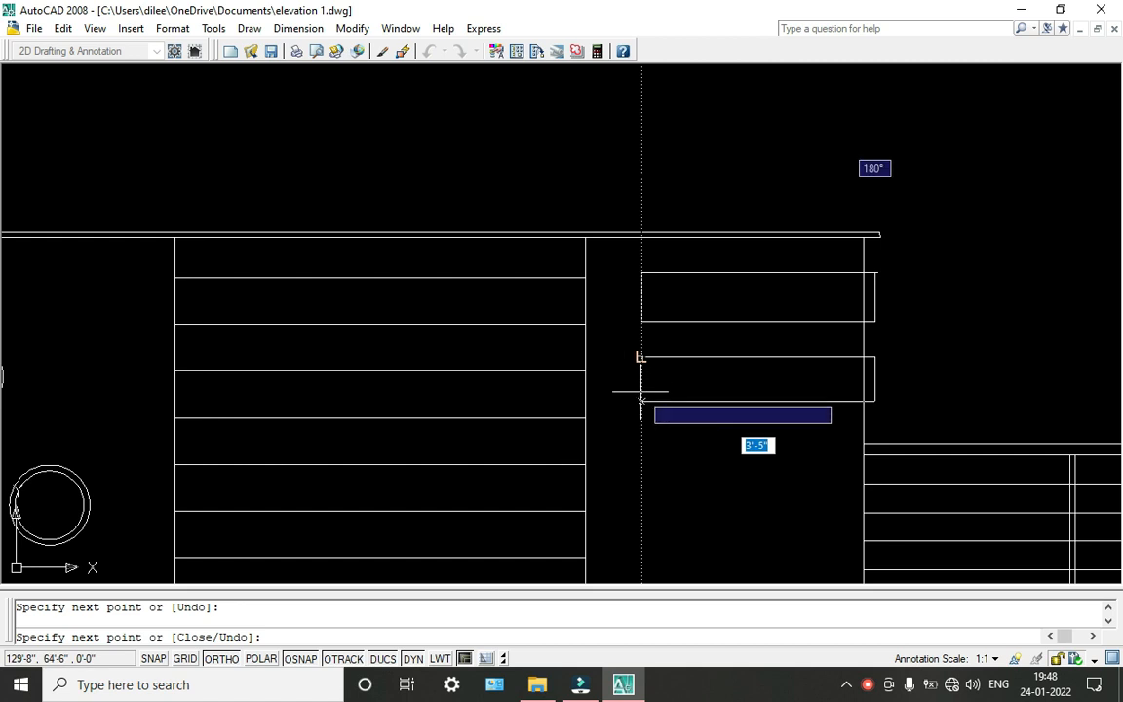
key("Return")
scroll(643, 361, "down", 4)
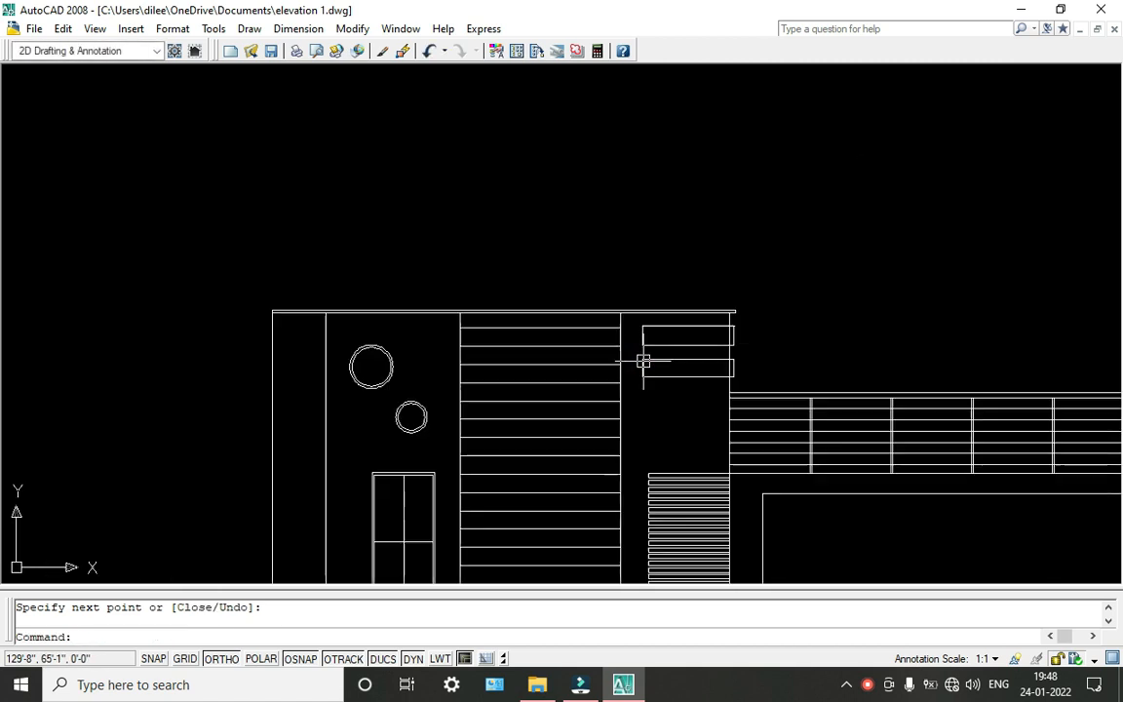
Draw a sloped line about 3" long from the upper band's top-right corner up to the tower's right edge, with Ortho off.
scroll(710, 349, "up", 8)
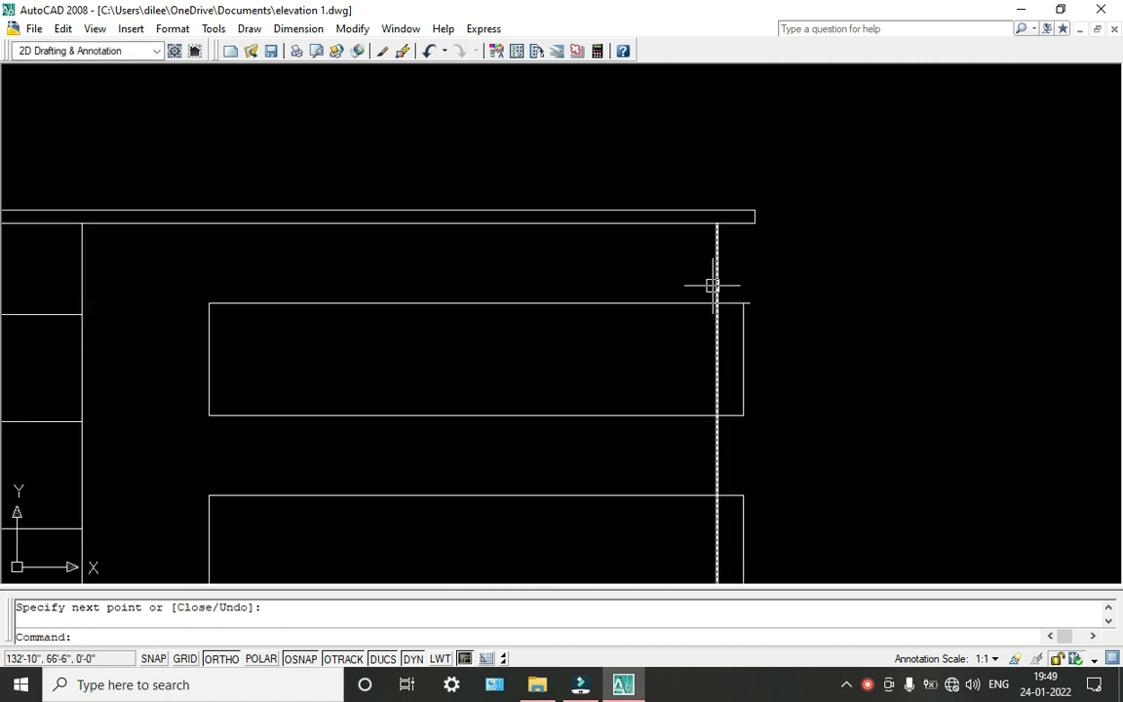
type("l")
key("Return")
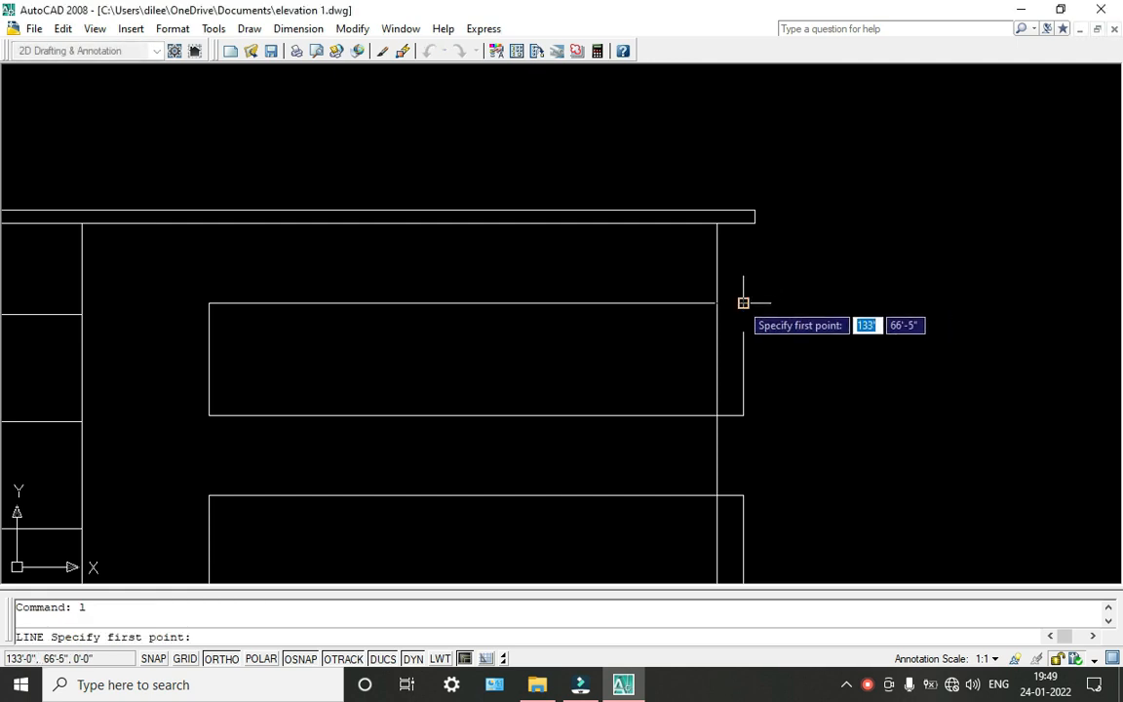
left_click(742, 303)
key("F8")
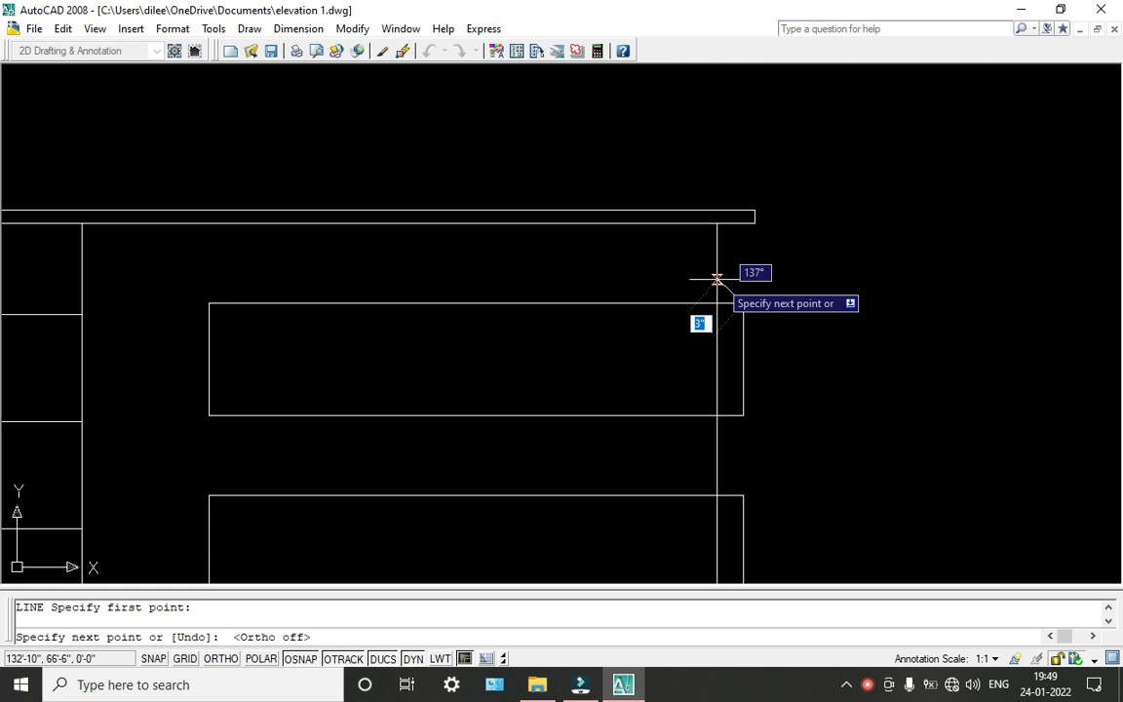
left_click(717, 280)
key("Return")
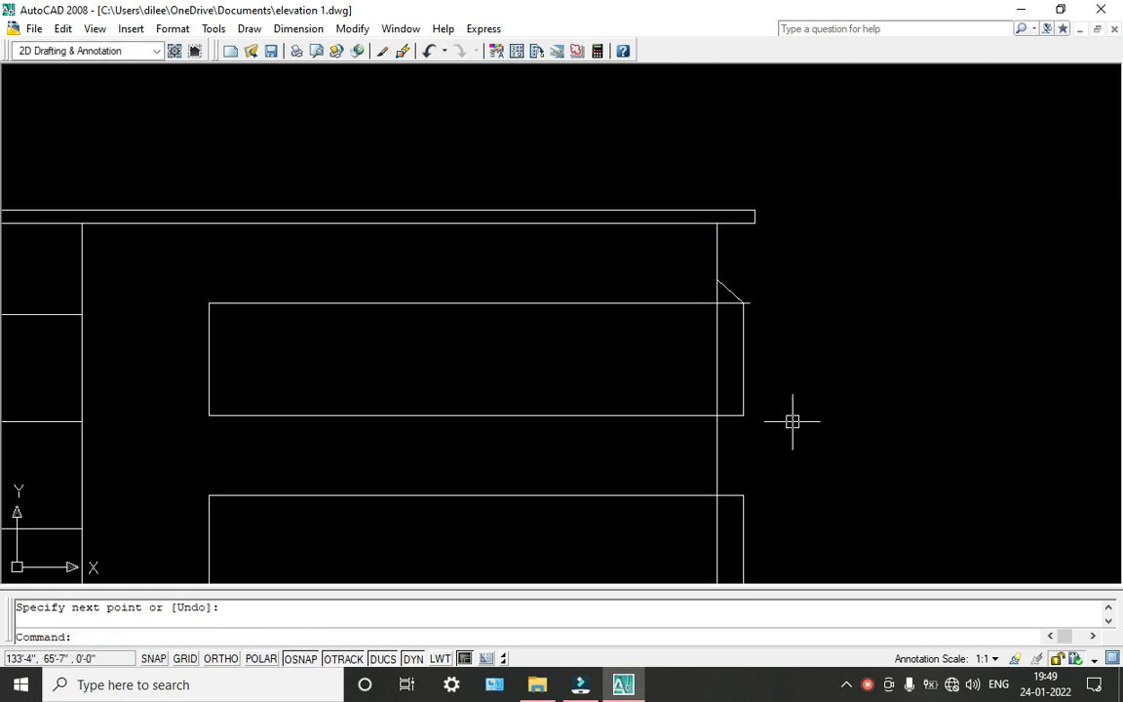
Draw a matching sloped line about 3" long from the lower band's top-right corner to the tower's right edge.
middle_click_drag(792, 421, 783, 377)
key("Return")
left_click(749, 441)
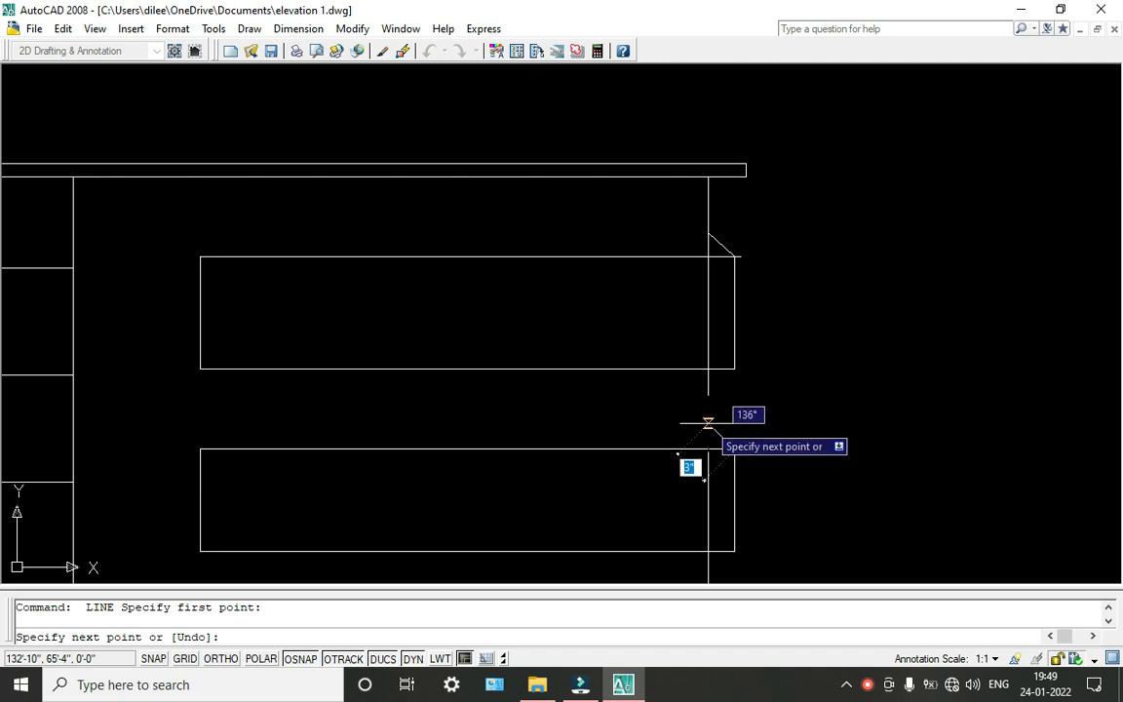
left_click(708, 423)
key("Return")
Trim the tower's right edge line where it passes through the two projecting bands.
type("tr")
key("Return")
key("Return")
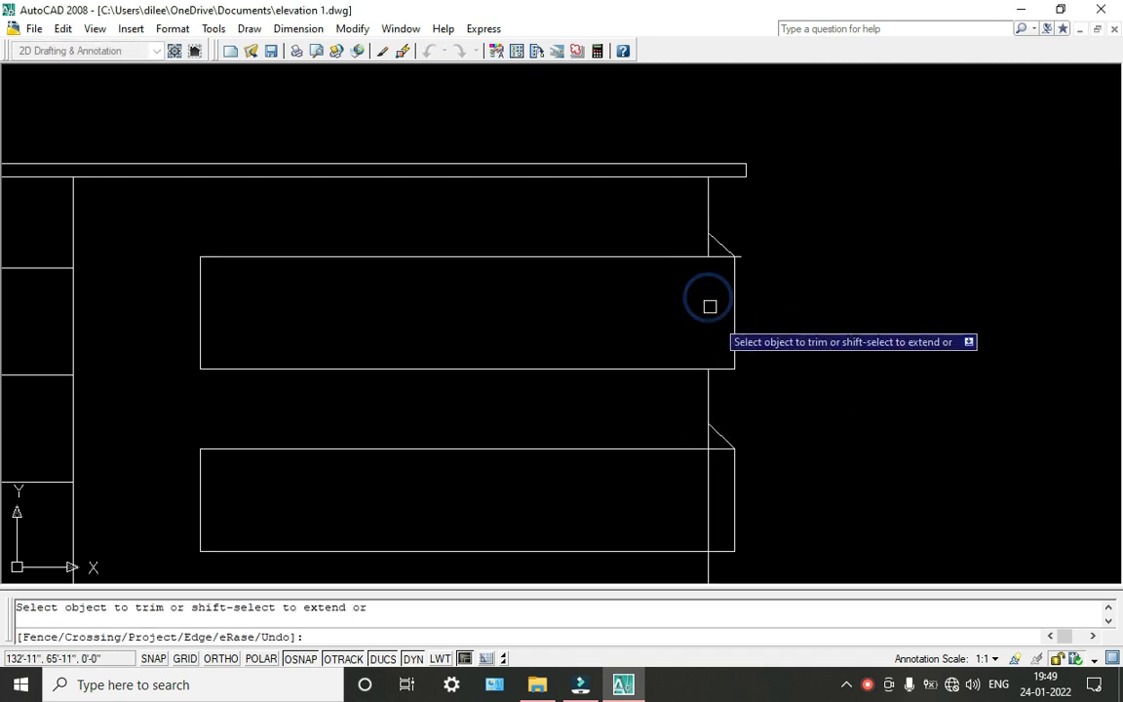
left_click(710, 476)
scroll(716, 436, "down", 4)
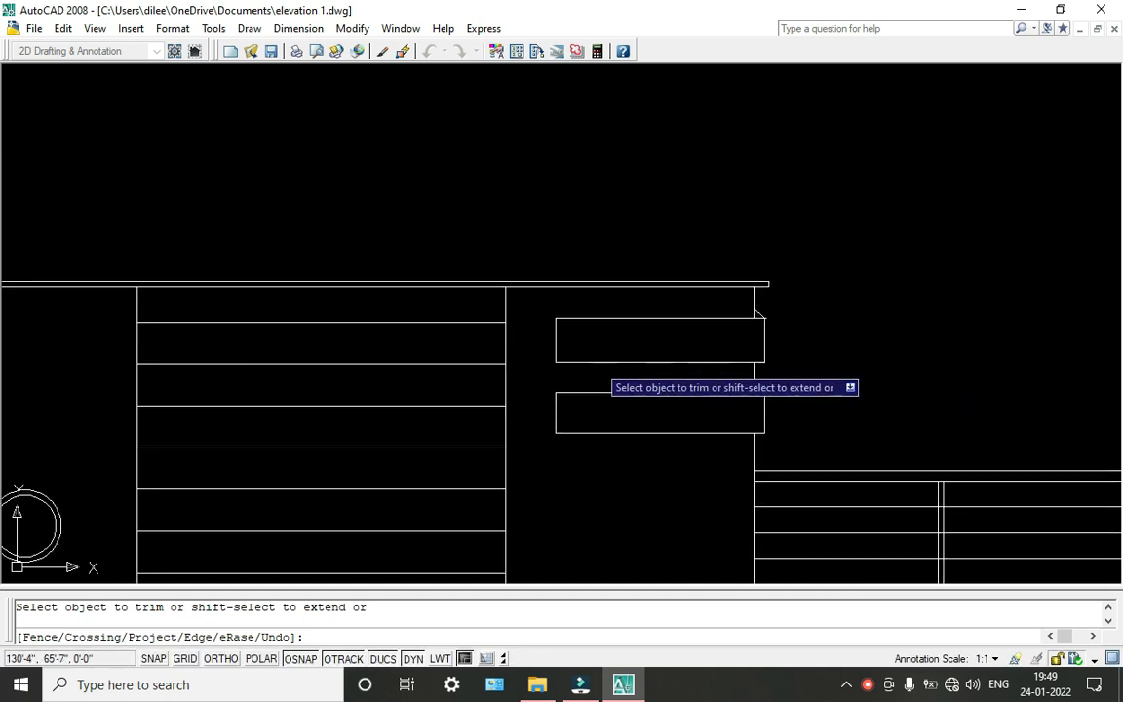
key("Escape")
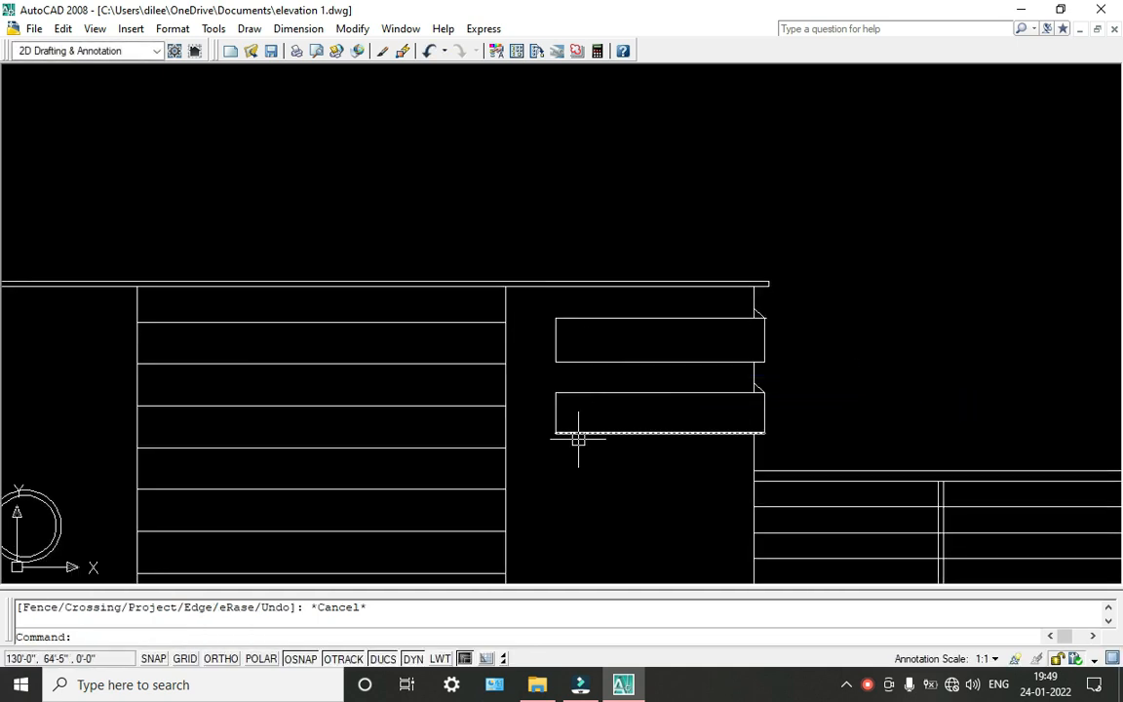
Draw the upper band's top face with a short slanted line from its top-left corner and a horizontal line about 3'-1" long to the tower edge.
type("l")
key("Return")
scroll(571, 312, "up", 5)
left_click(527, 388)
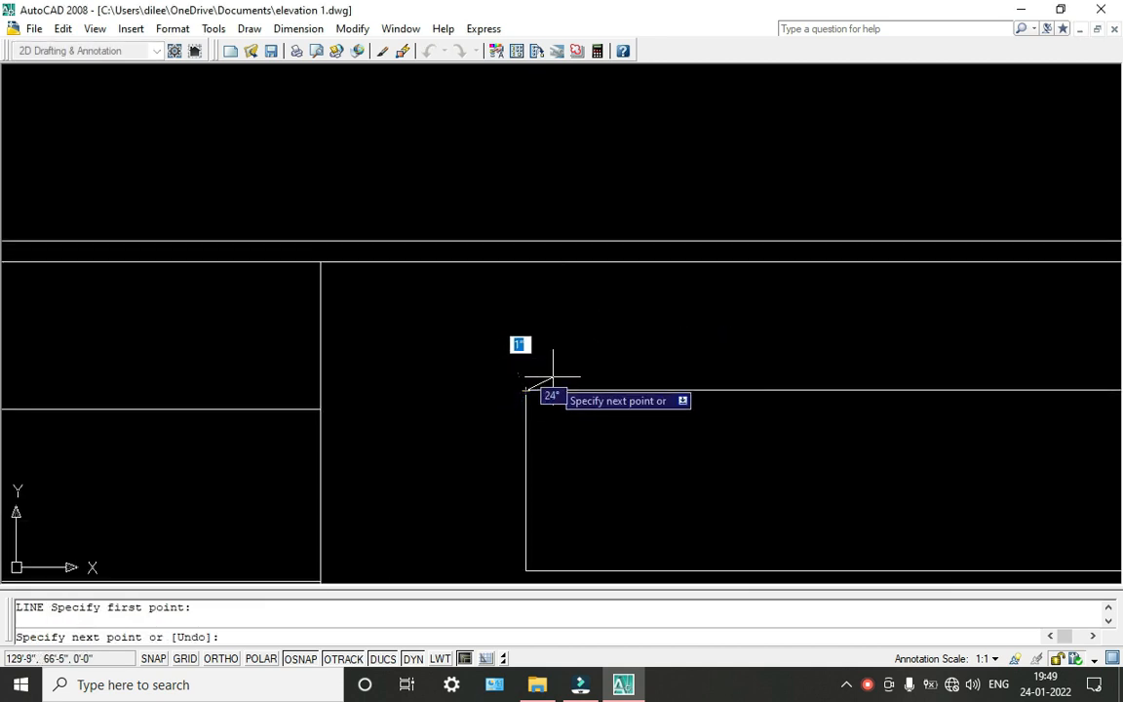
left_click(555, 370)
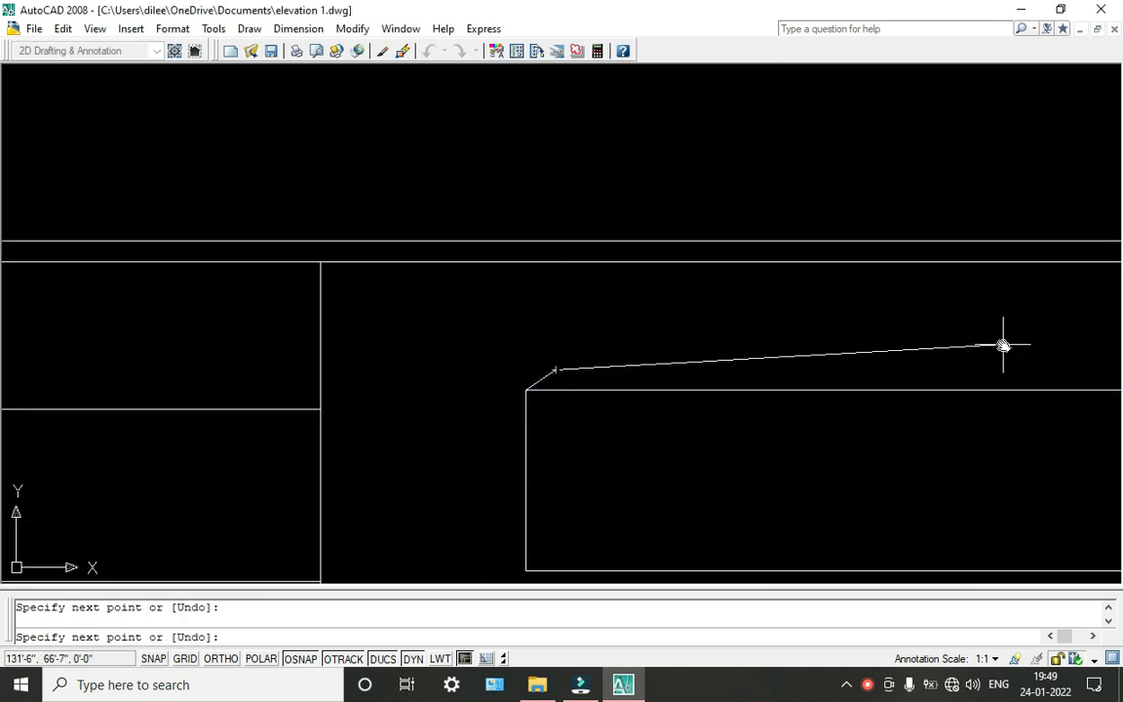
middle_click_drag(1003, 343, 727, 377)
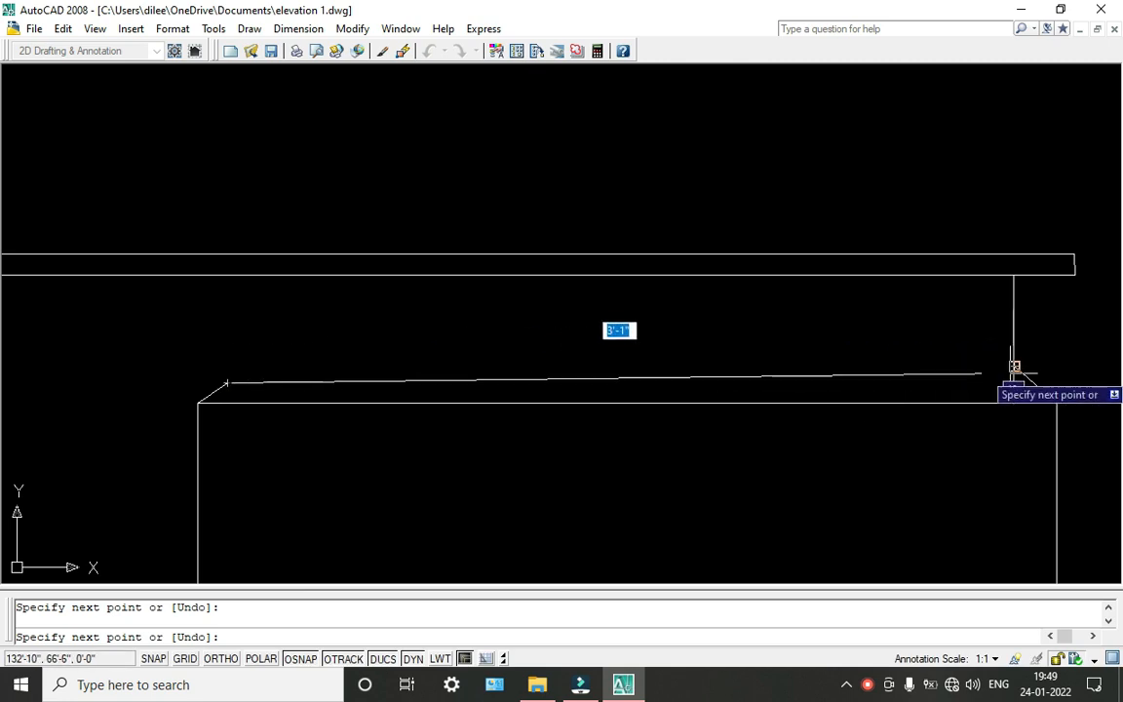
left_click(1014, 383)
key("Return")
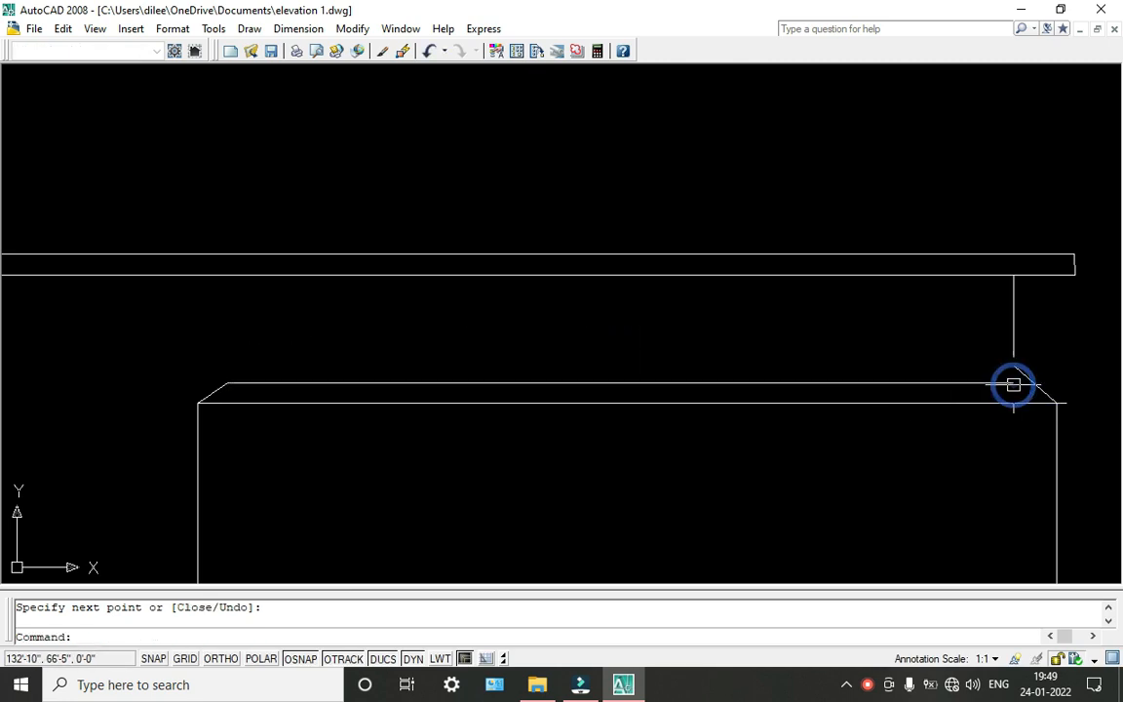
scroll(1080, 365, "down", 3)
middle_click_drag(1000, 433, 859, 433)
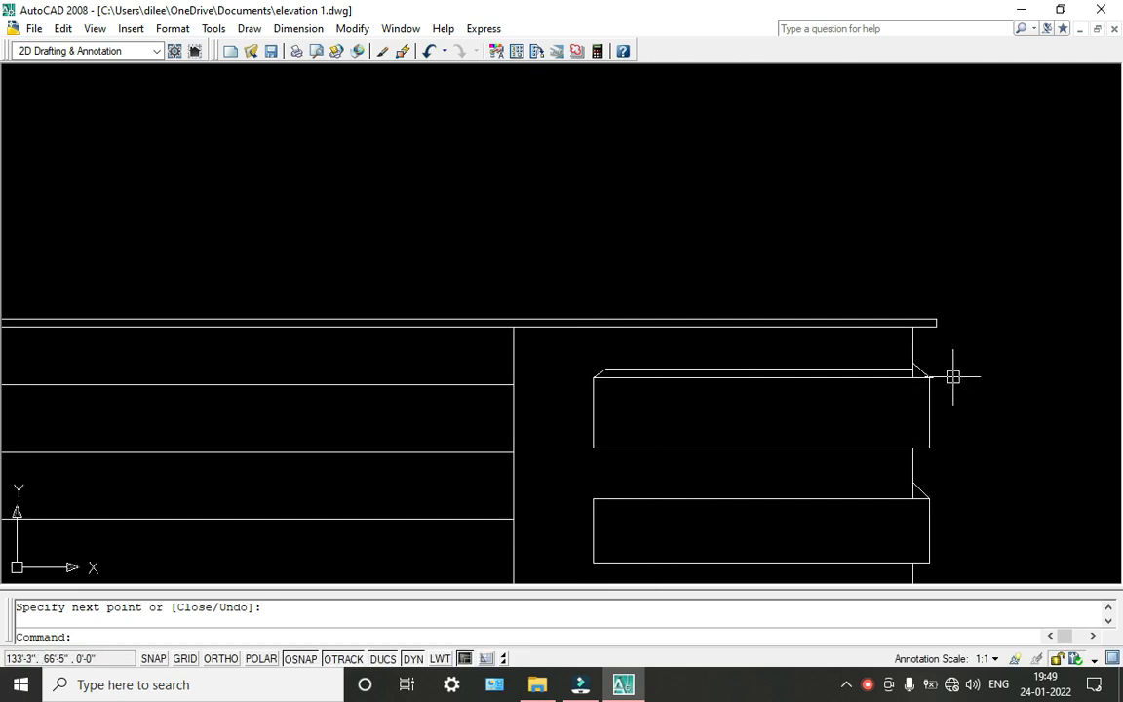
Replace the upper band's right sloped line with a shallower one running from its top face line to the band's top-right corner.
scroll(920, 370, "up", 3)
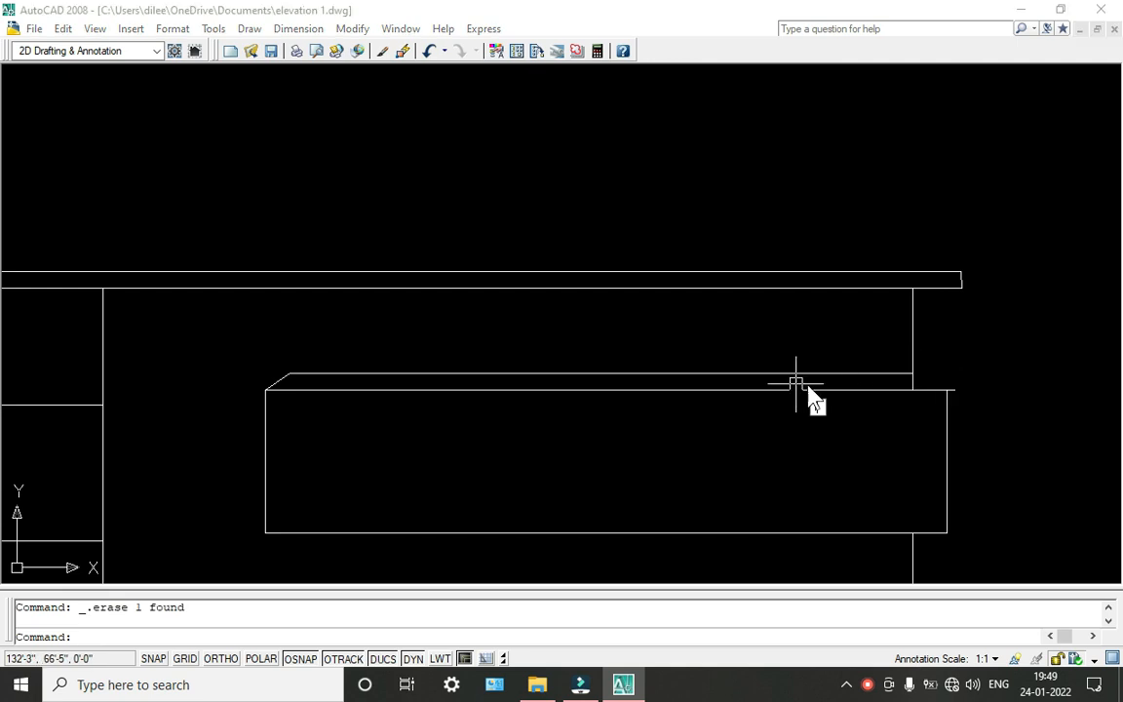
type("l")
key("Return")
left_click(903, 373)
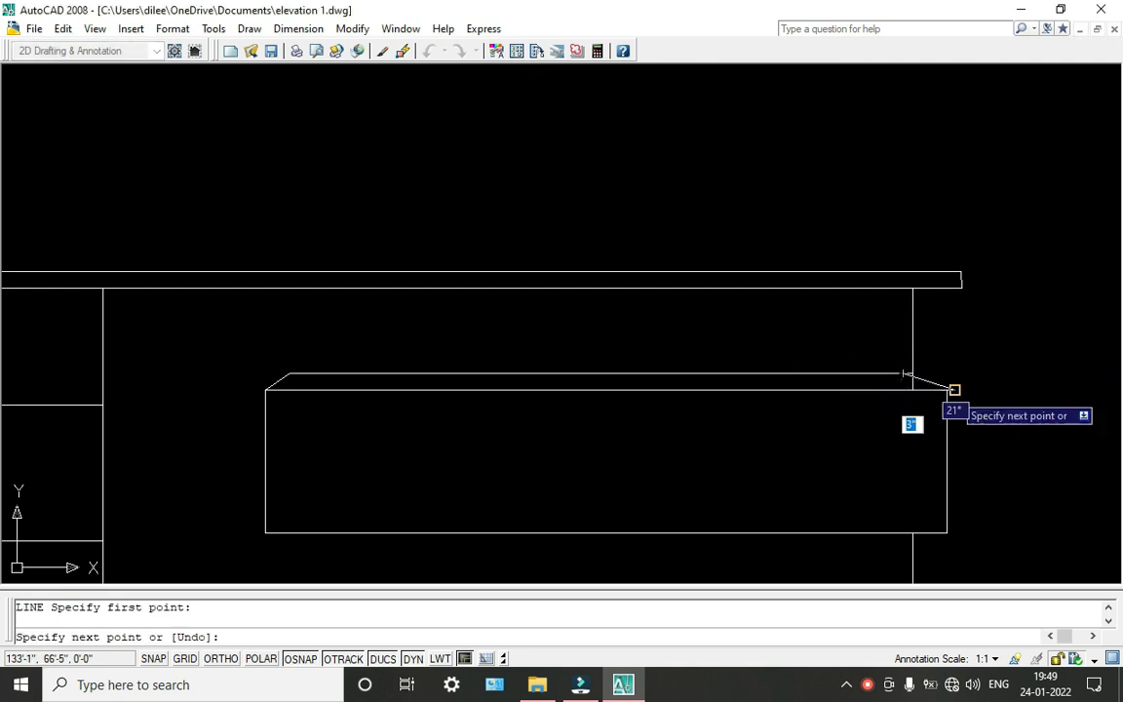
left_click(947, 389)
key("Escape")
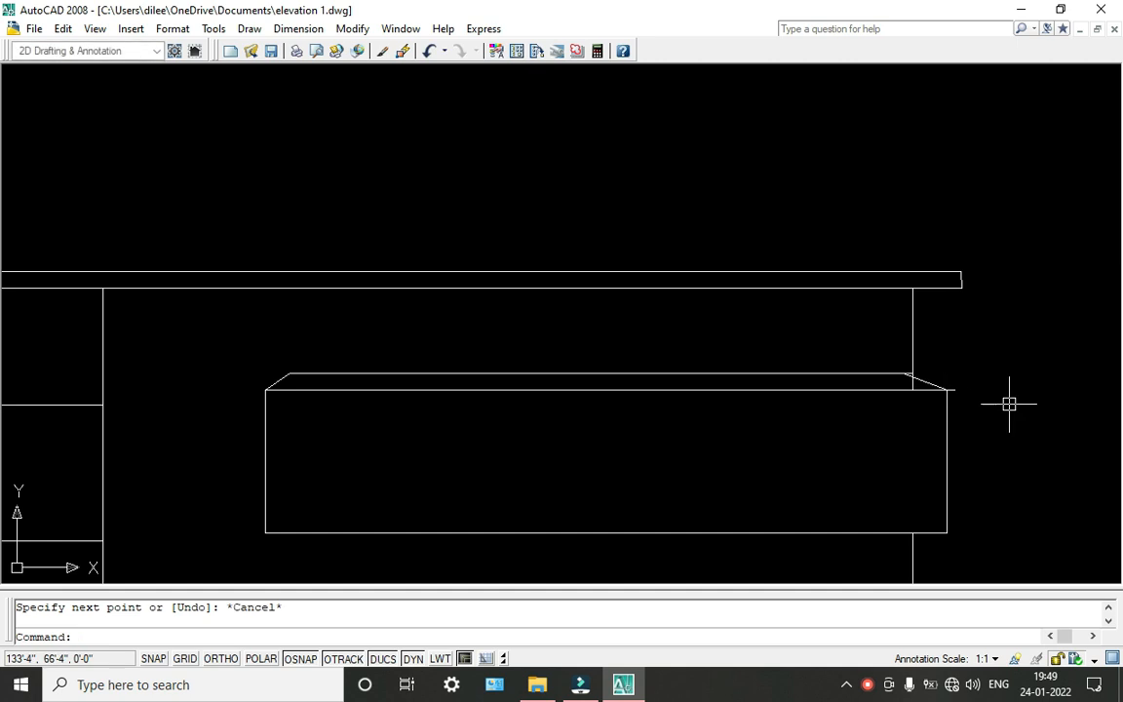
scroll(1009, 403, "down", 4)
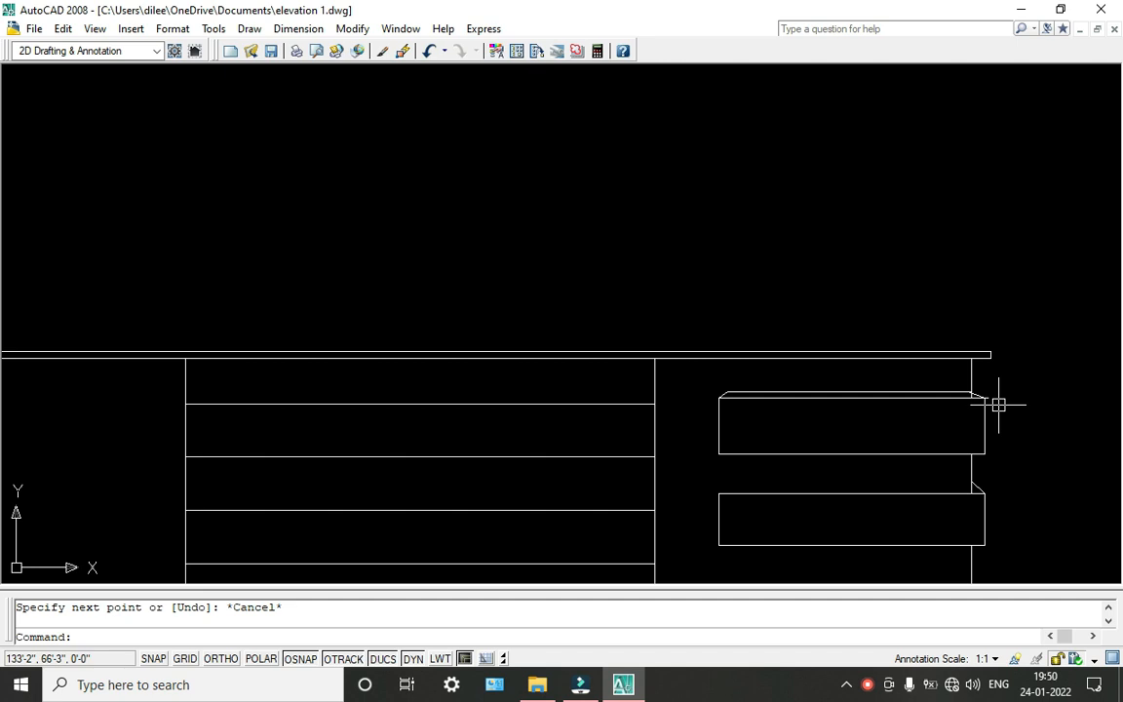
left_click(867, 685)
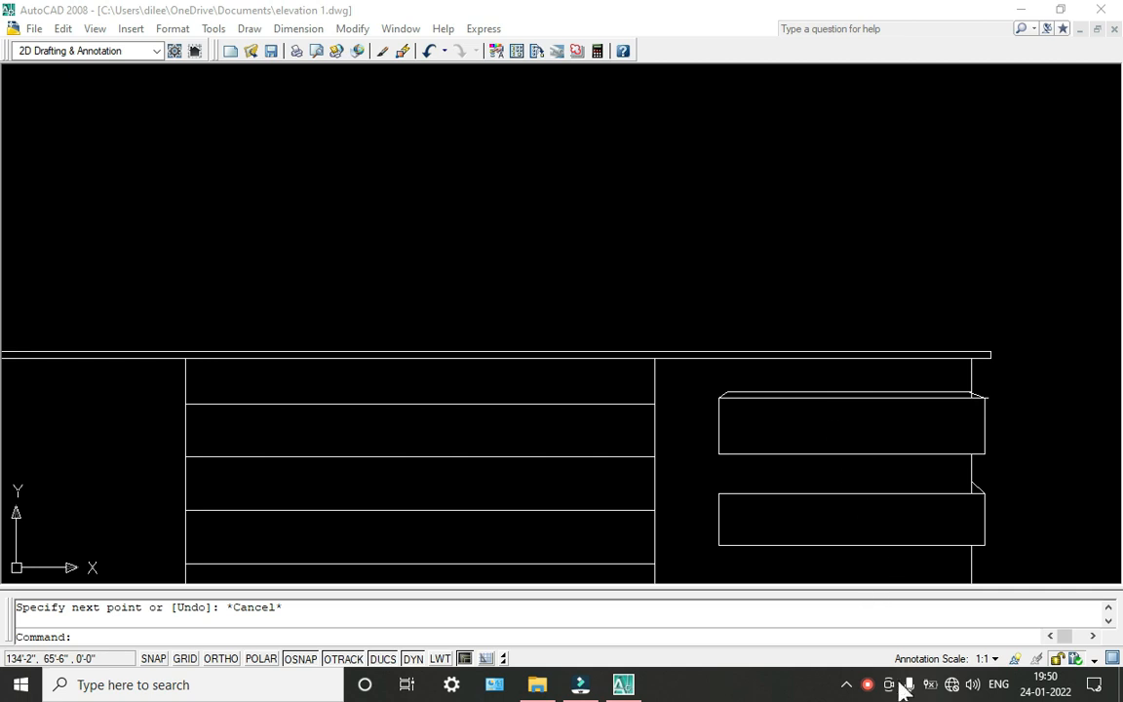
left_click(866, 684)
scroll(749, 374, "up", 3)
scroll(745, 359, "down", 8)
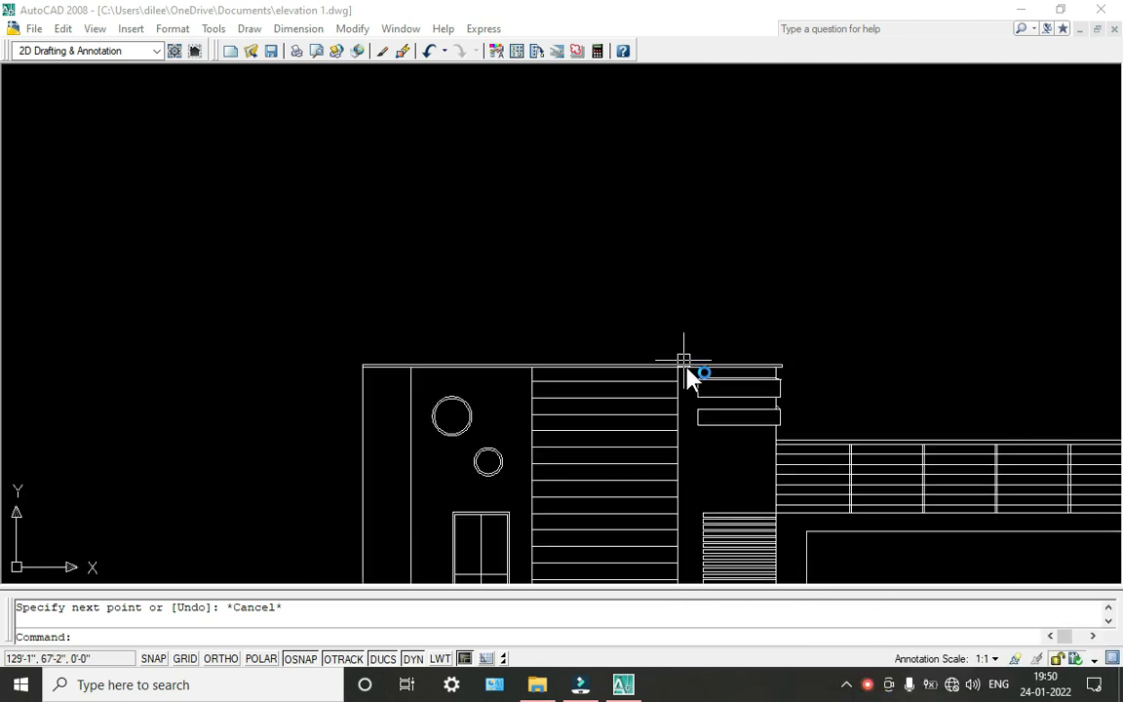
Draw the lower band's top face with a short slanted line from its top-left corner and a horizontal line to the tower edge.
scroll(784, 378, "up", 5)
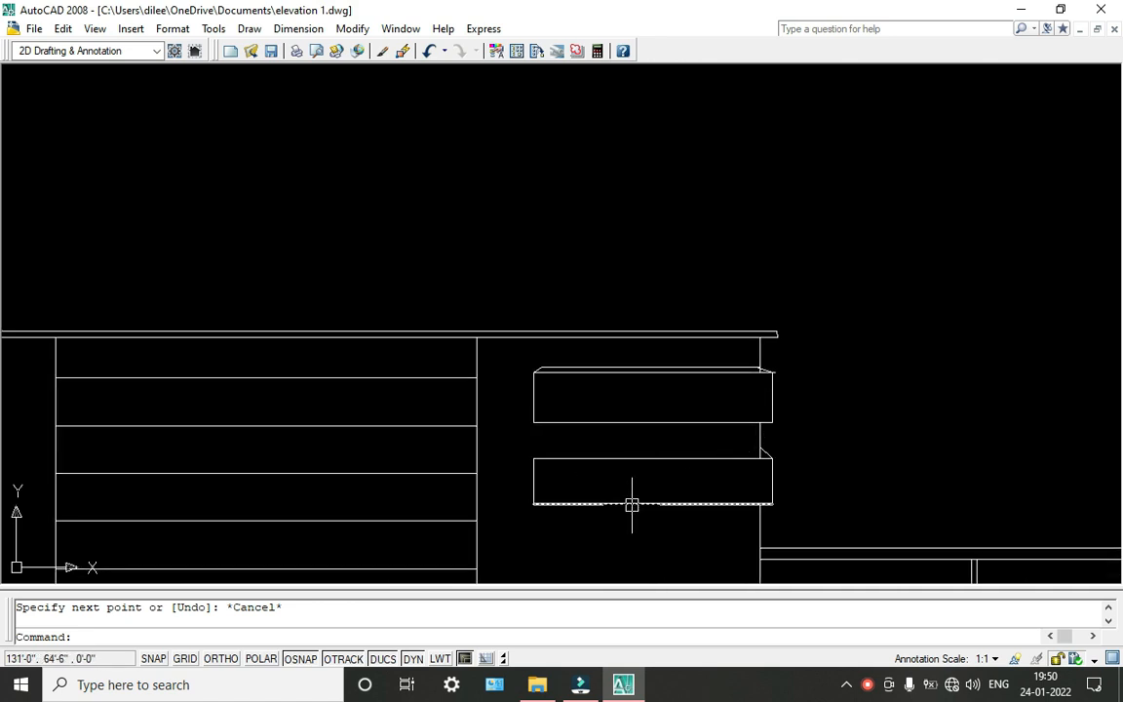
type("l")
key("Return")
scroll(527, 452, "up", 5)
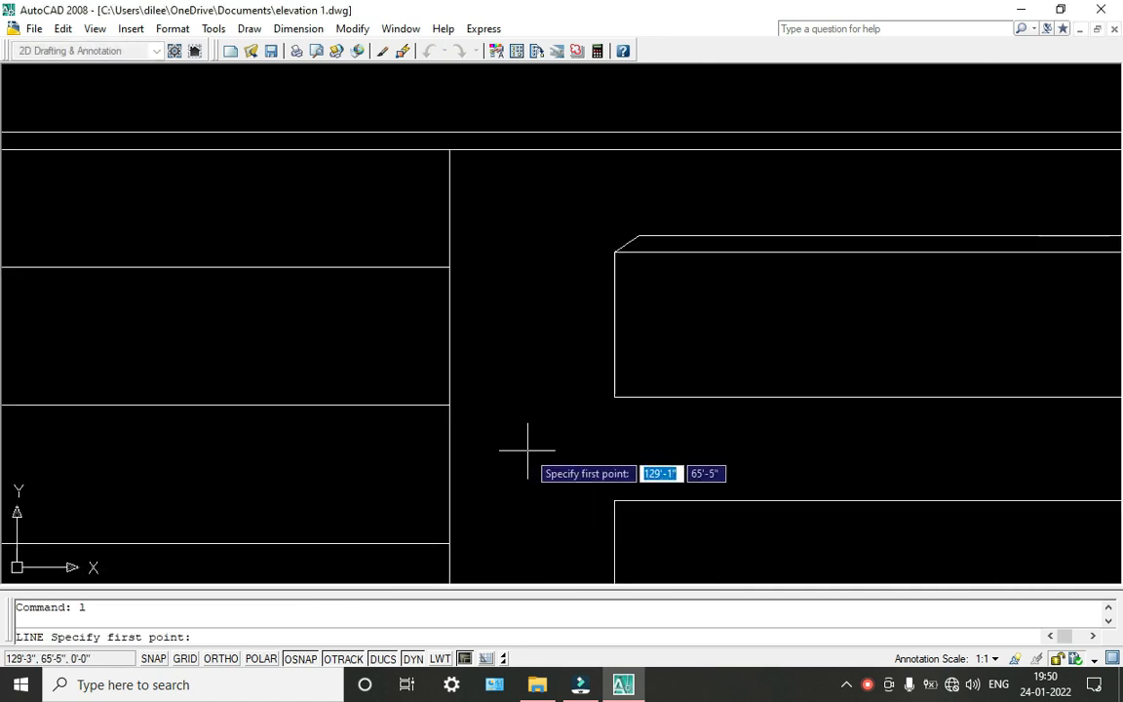
left_click(614, 500)
left_click(638, 483)
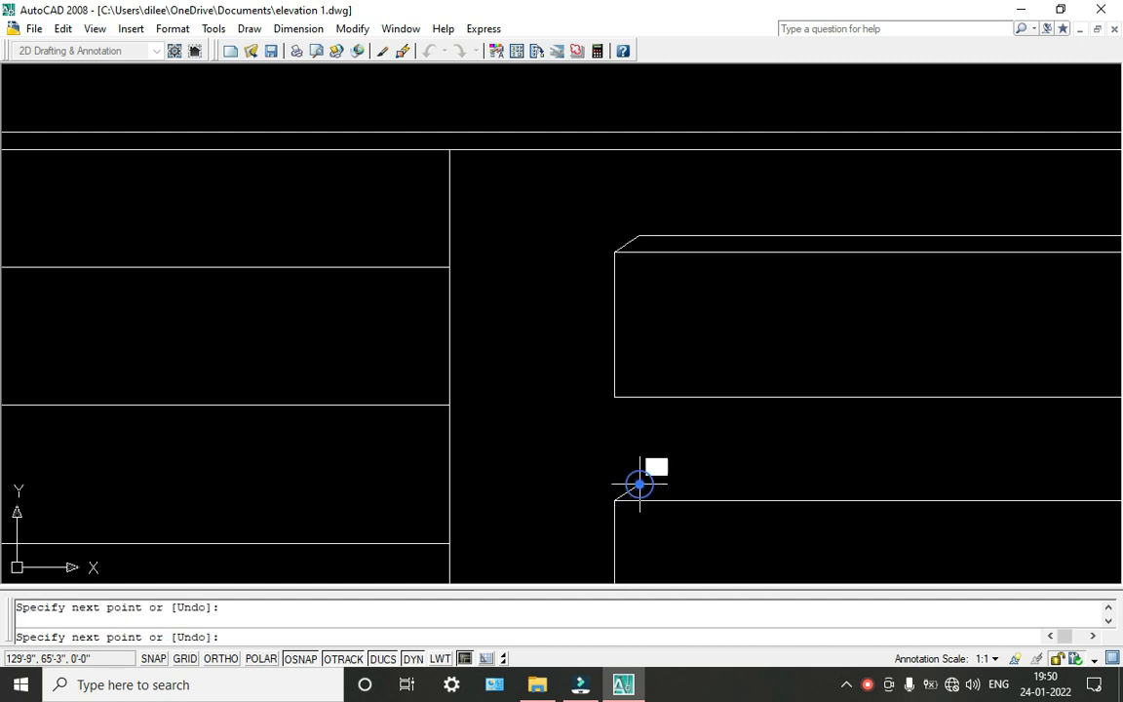
middle_click_drag(987, 468, 433, 433)
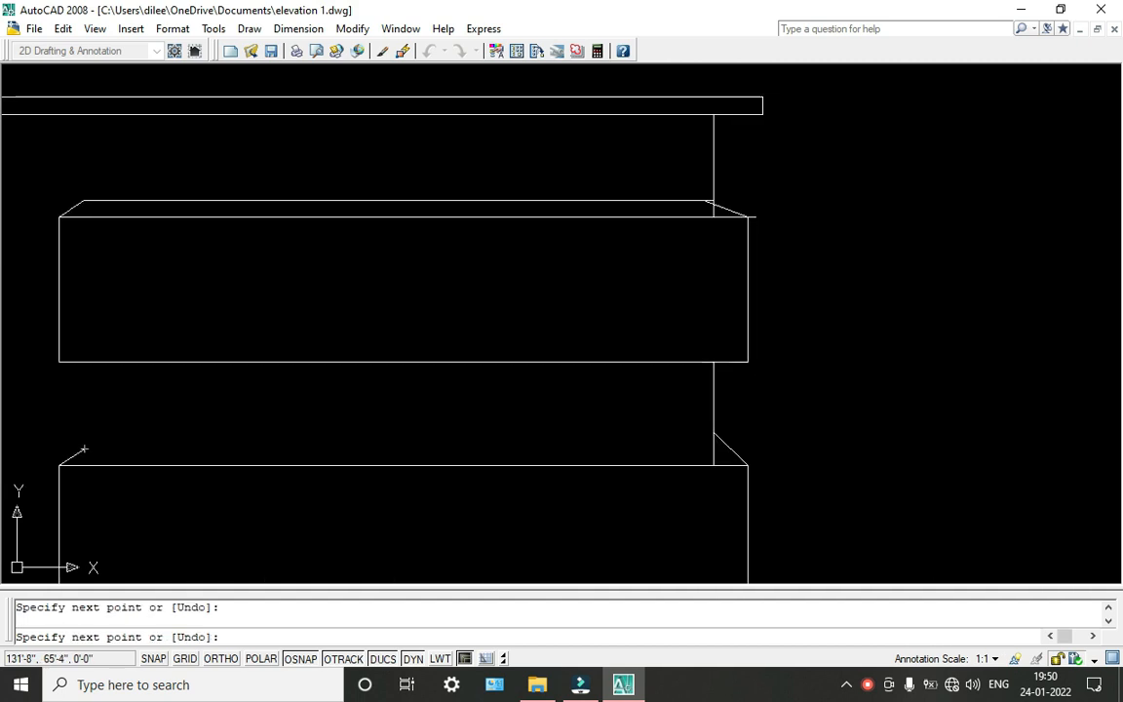
left_click(712, 448)
key("Return")
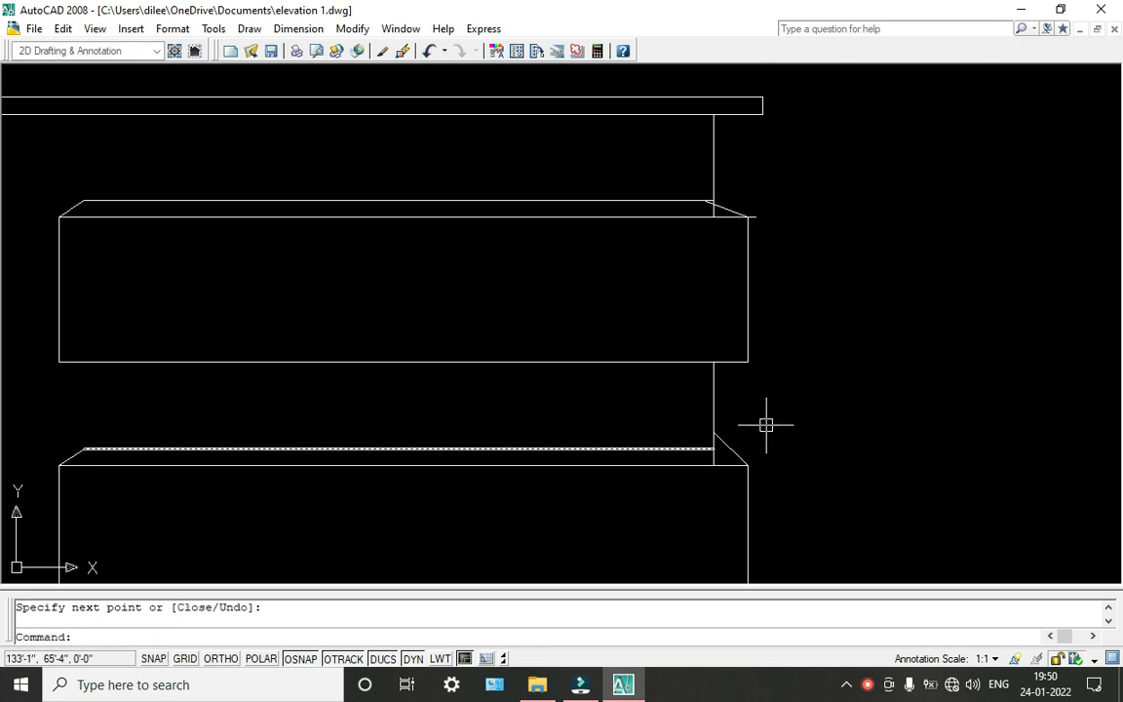
Erase the shallow slanted line at the right end of the upper band's top face.
scroll(770, 424, "down", 5)
scroll(765, 349, "up", 6)
left_click(737, 447)
key("Delete")
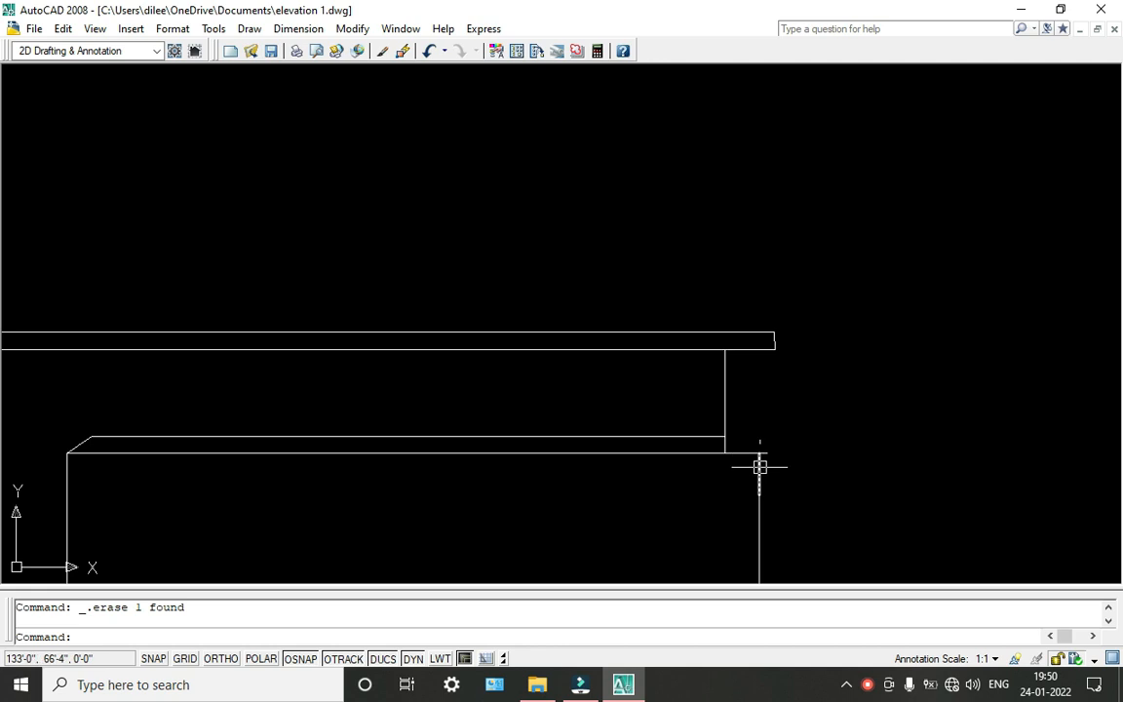
scroll(767, 426, "down", 4)
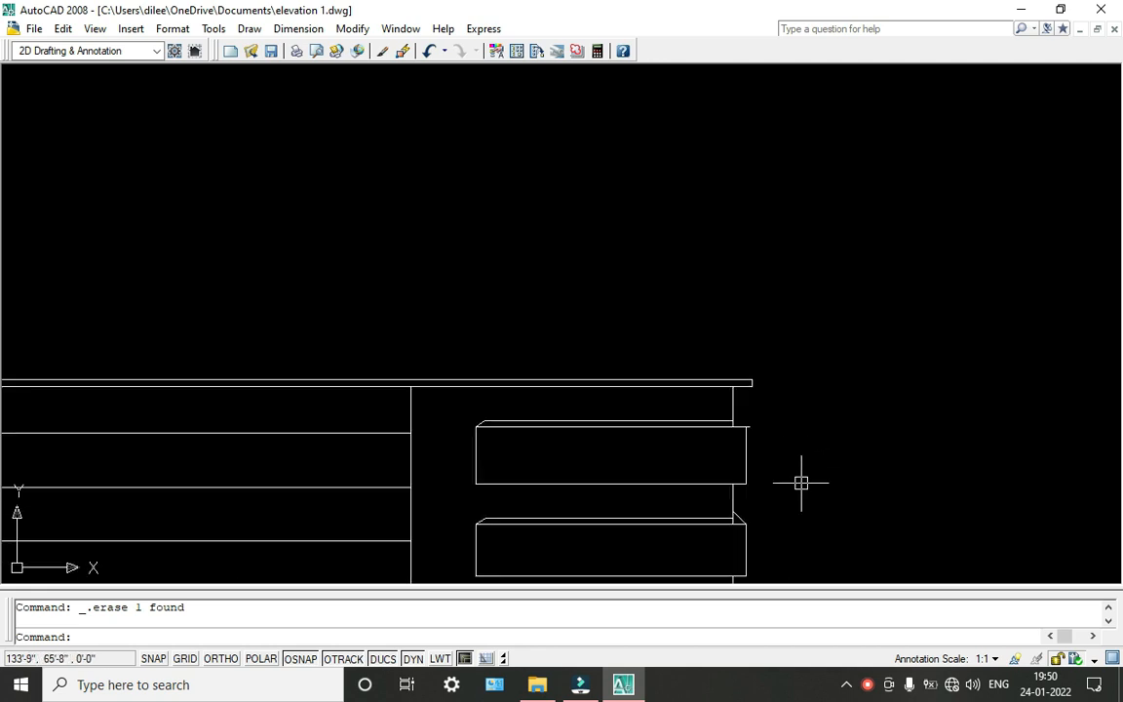
Draw a steeper sloped line about 3" long from the upper band's top-right corner to the tower edge, matching the lower band.
type("l")
key("Return")
scroll(770, 460, "up", 3)
left_click(727, 389)
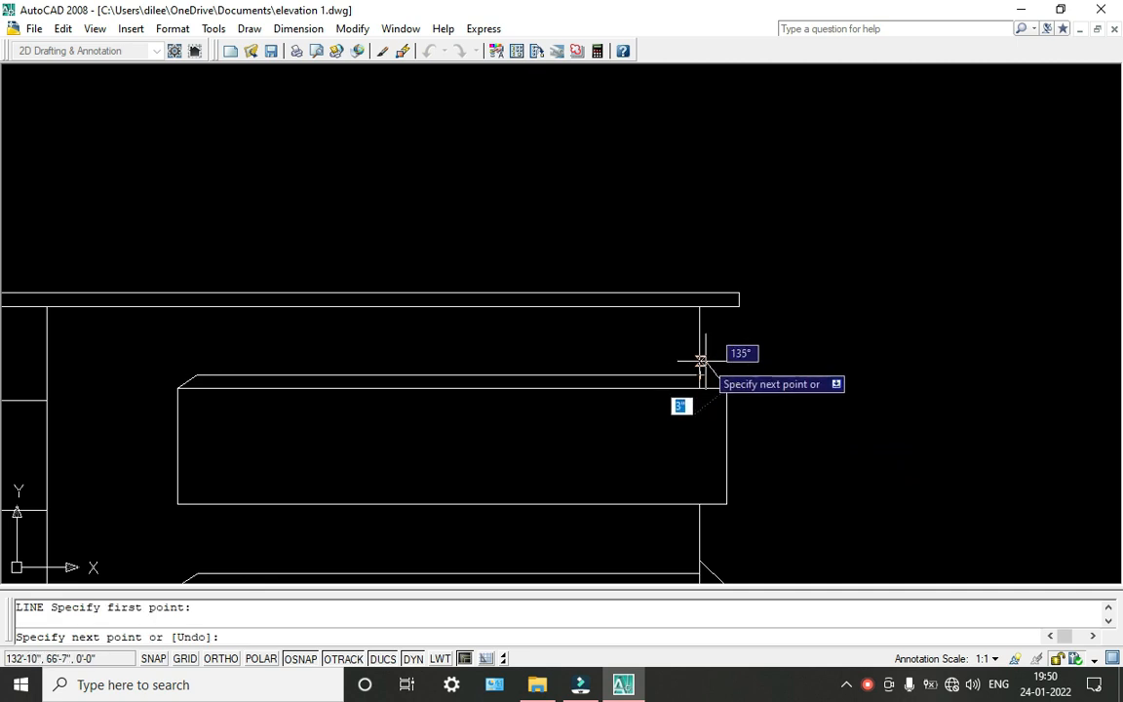
left_click(700, 359)
key("Return")
scroll(769, 418, "down", 2)
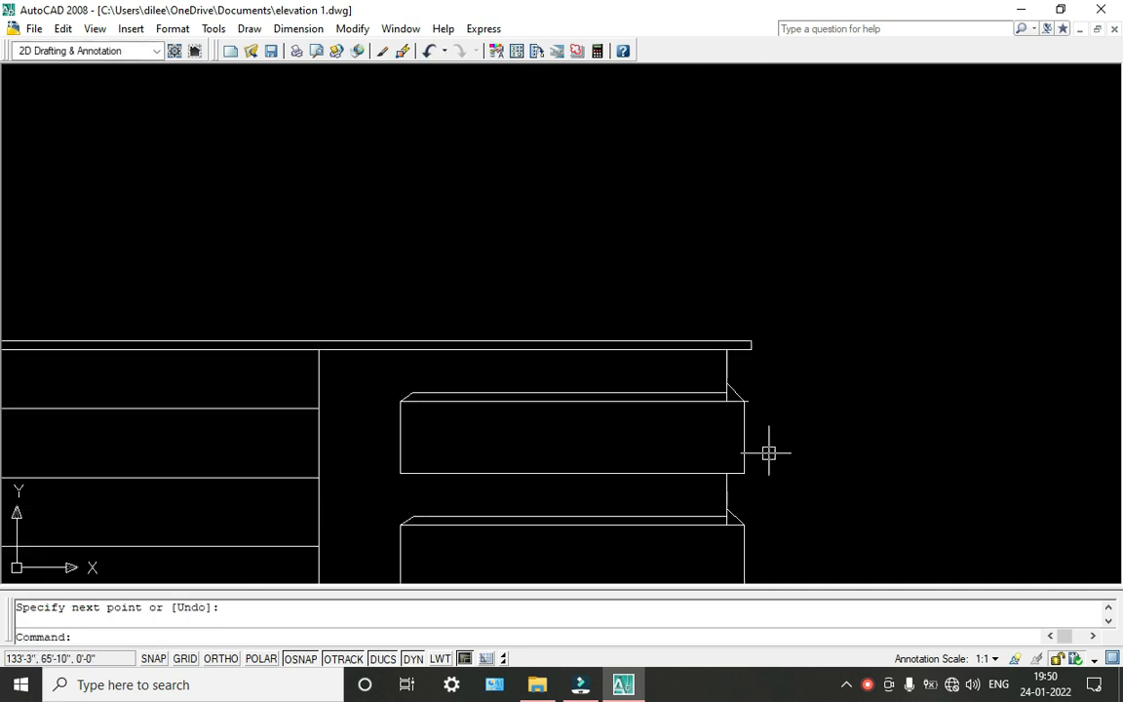
Shorten the upper band's top edge line so its right end meets the band's top-right corner.
scroll(750, 385, "up", 4)
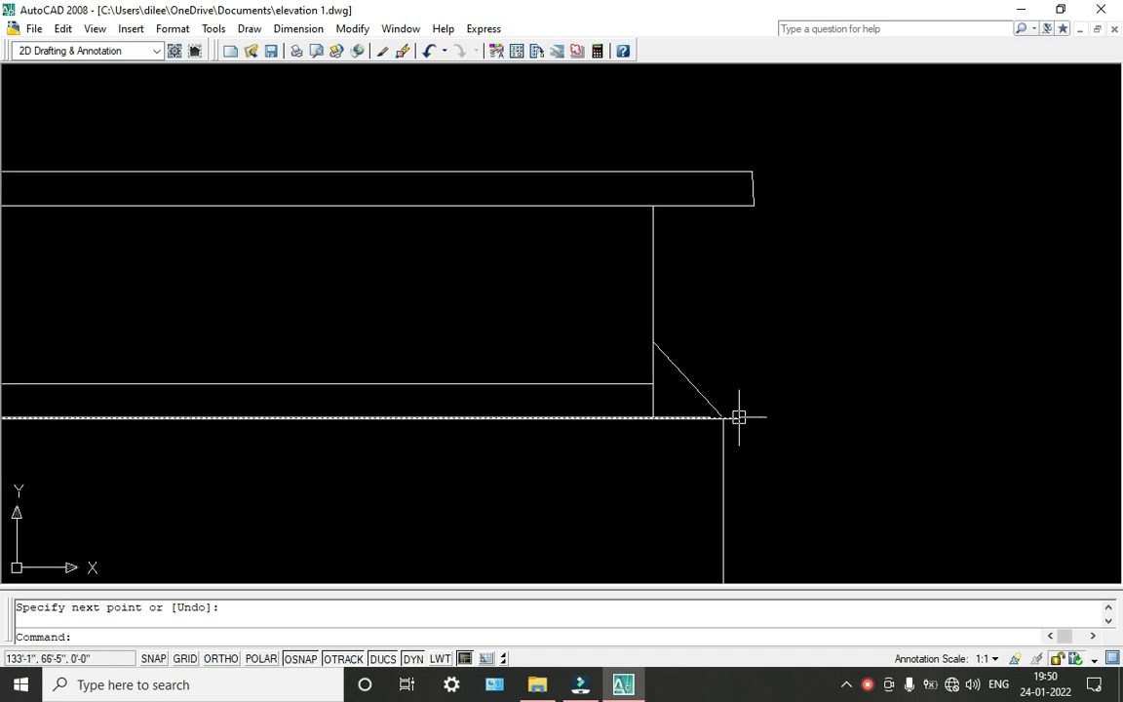
left_click(739, 416)
left_click(738, 419)
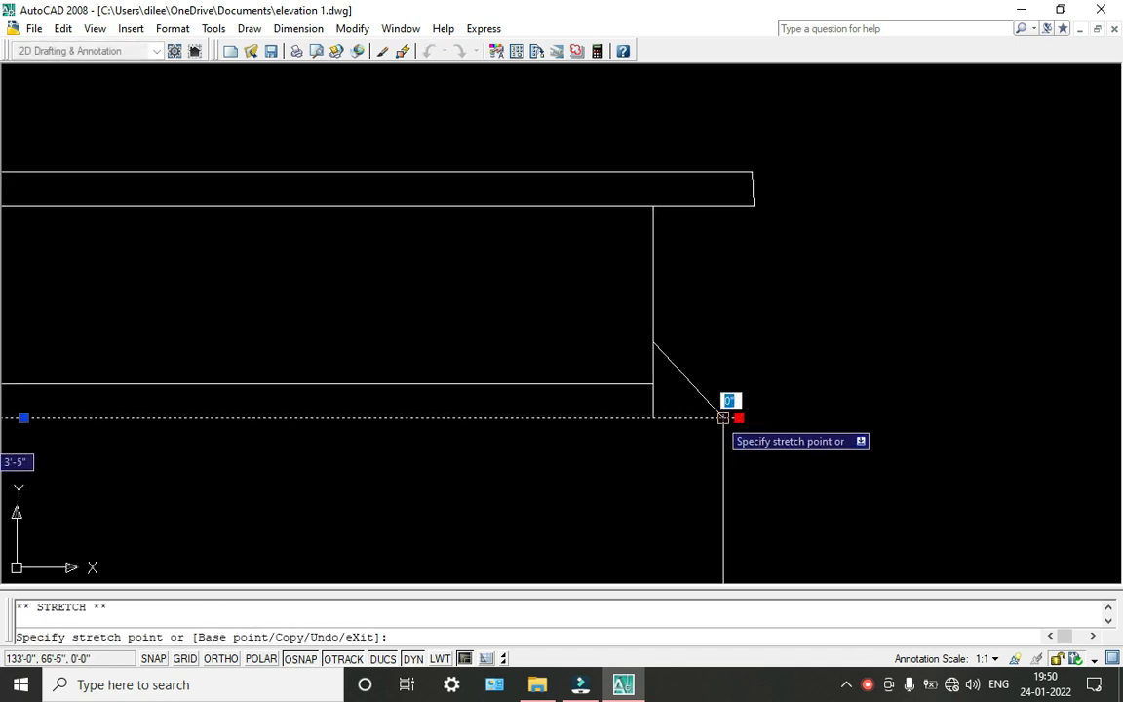
left_click(724, 419)
scroll(724, 418, "down", 3)
key("Escape")
scroll(722, 400, "down", 7)
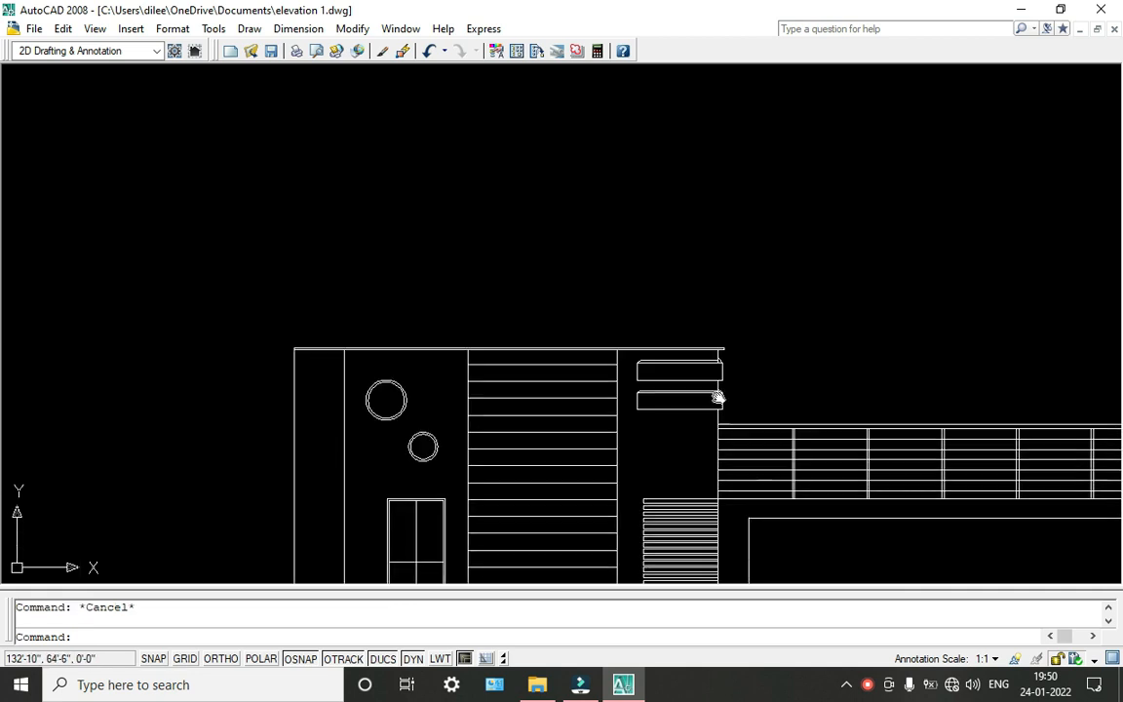
scroll(652, 293, "up", 3)
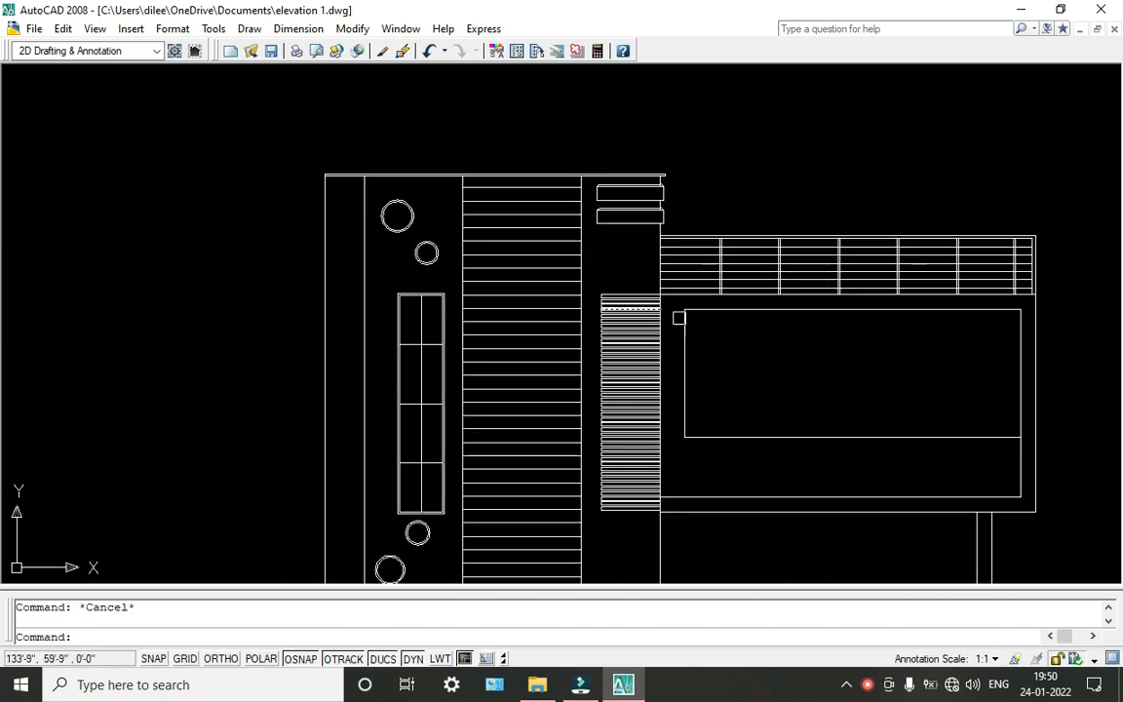
scroll(662, 238, "down", 2)
scroll(654, 151, "up", 3)
scroll(648, 154, "down", 2)
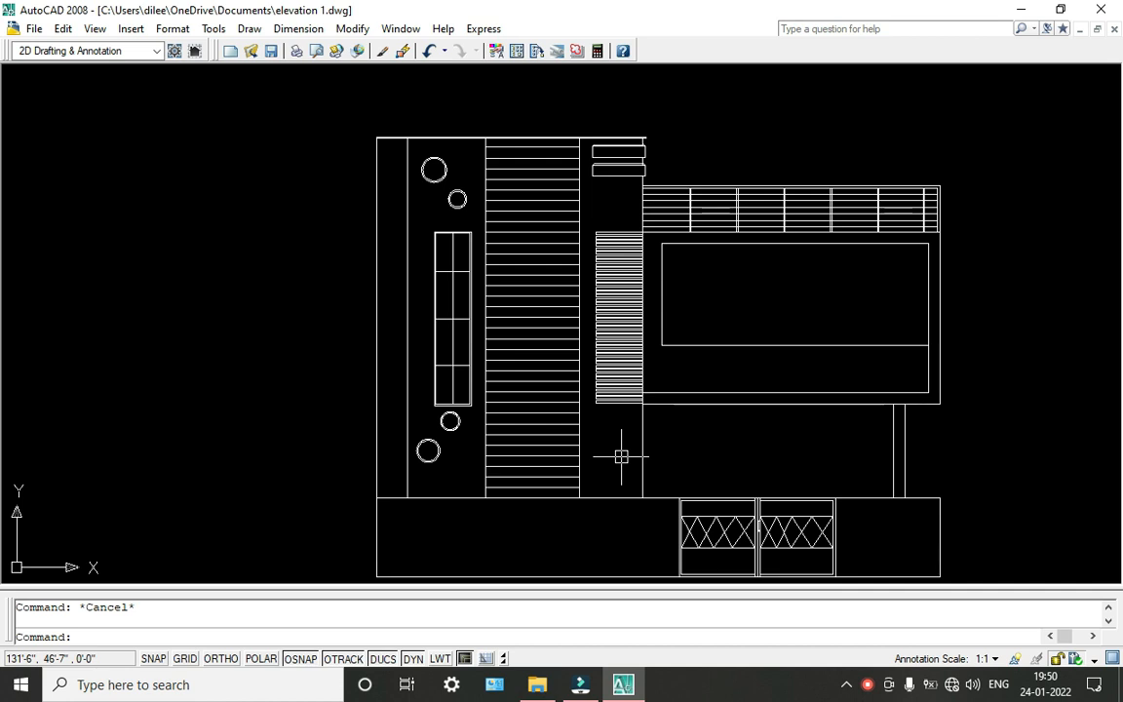
scroll(621, 457, "up", 1)
middle_click_drag(619, 456, 612, 338)
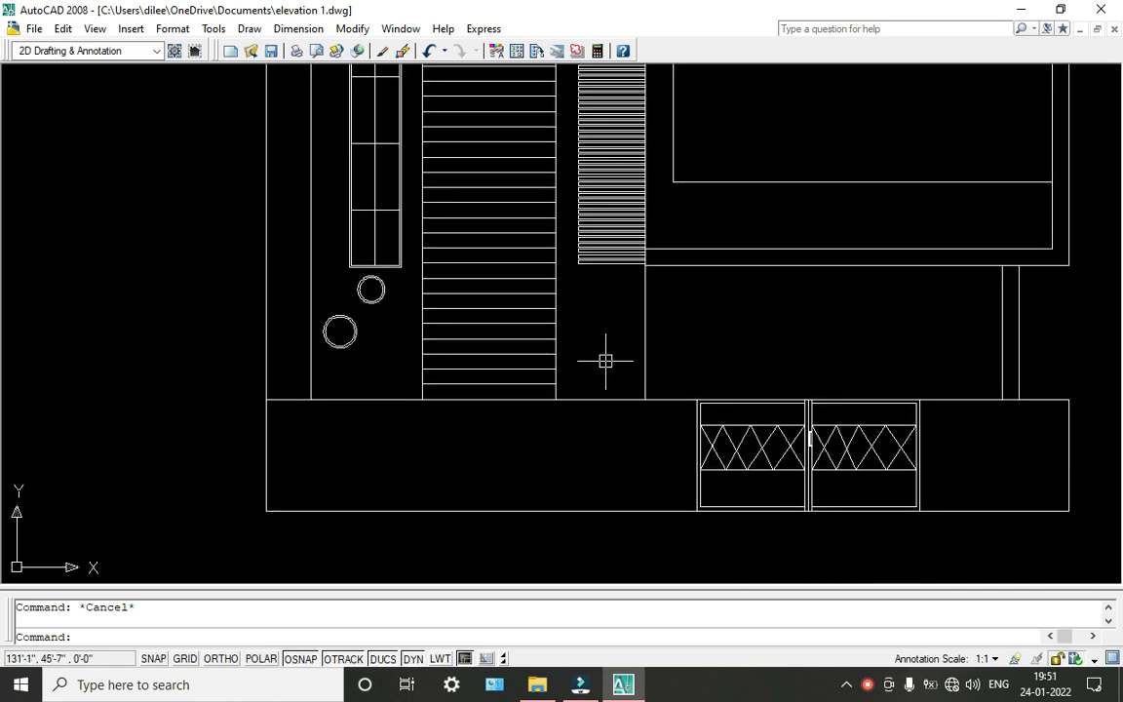
left_click(867, 685)
left_click(1059, 565)
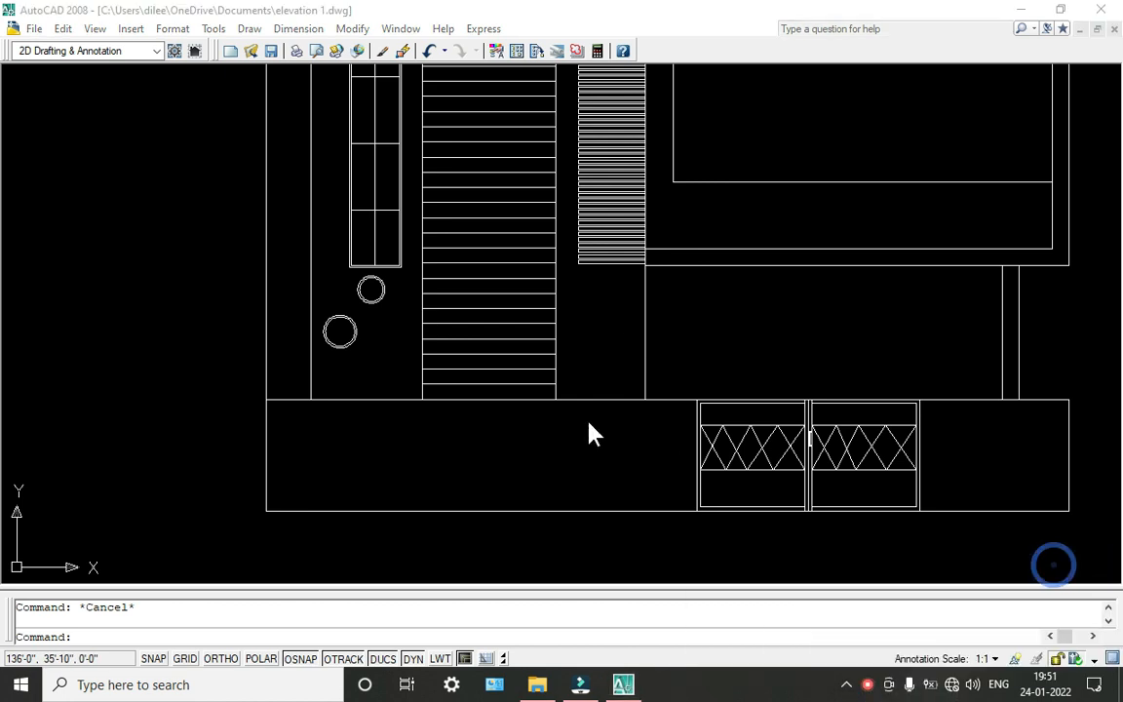
Save the elevation drawing.
scroll(404, 492, "down", 4)
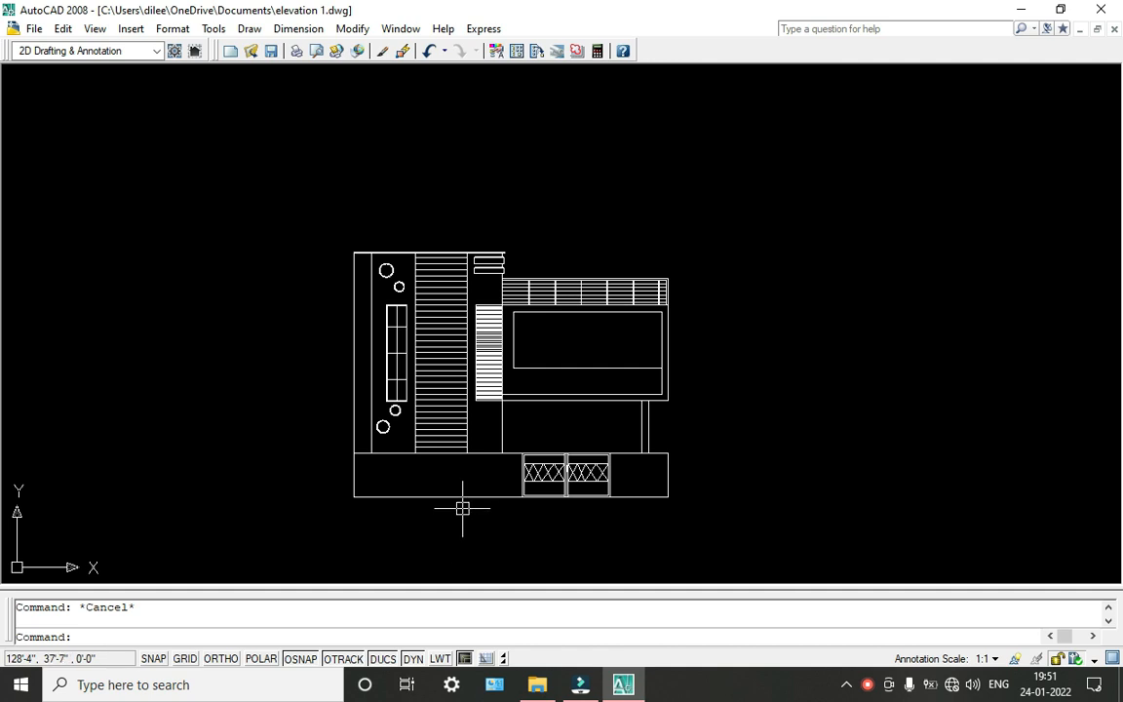
key("ctrl+s")
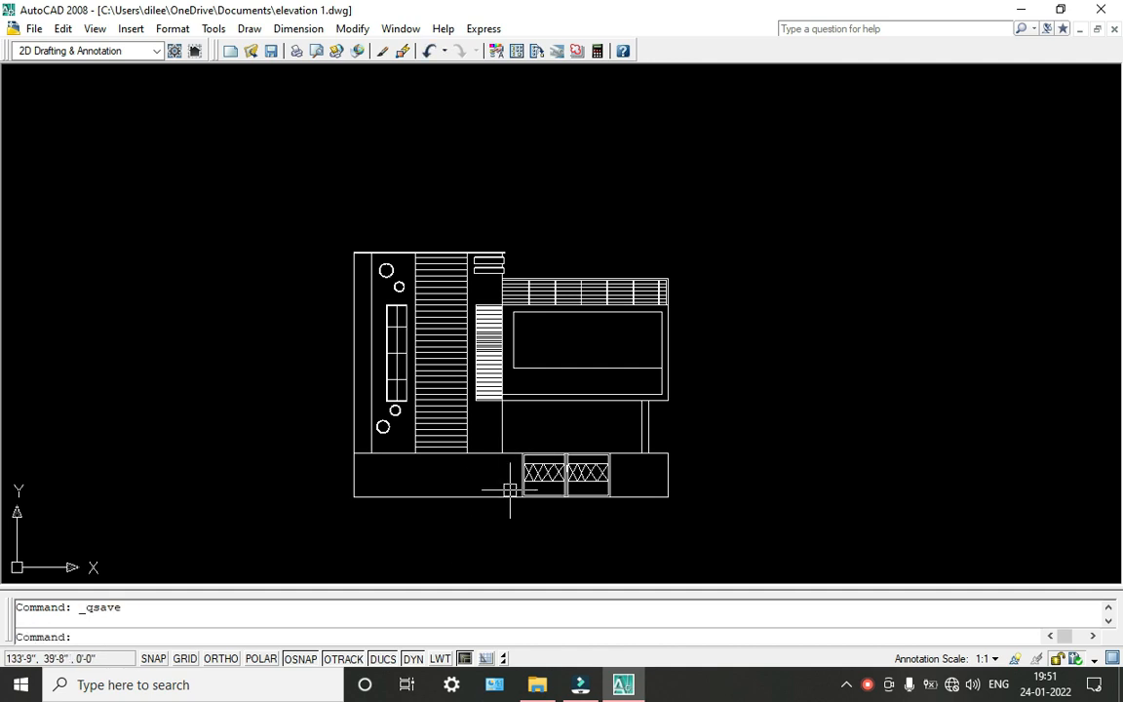
Start a hatch and look through the user-defined type and the custom and ISO pattern palettes.
type("h")
key("Return")
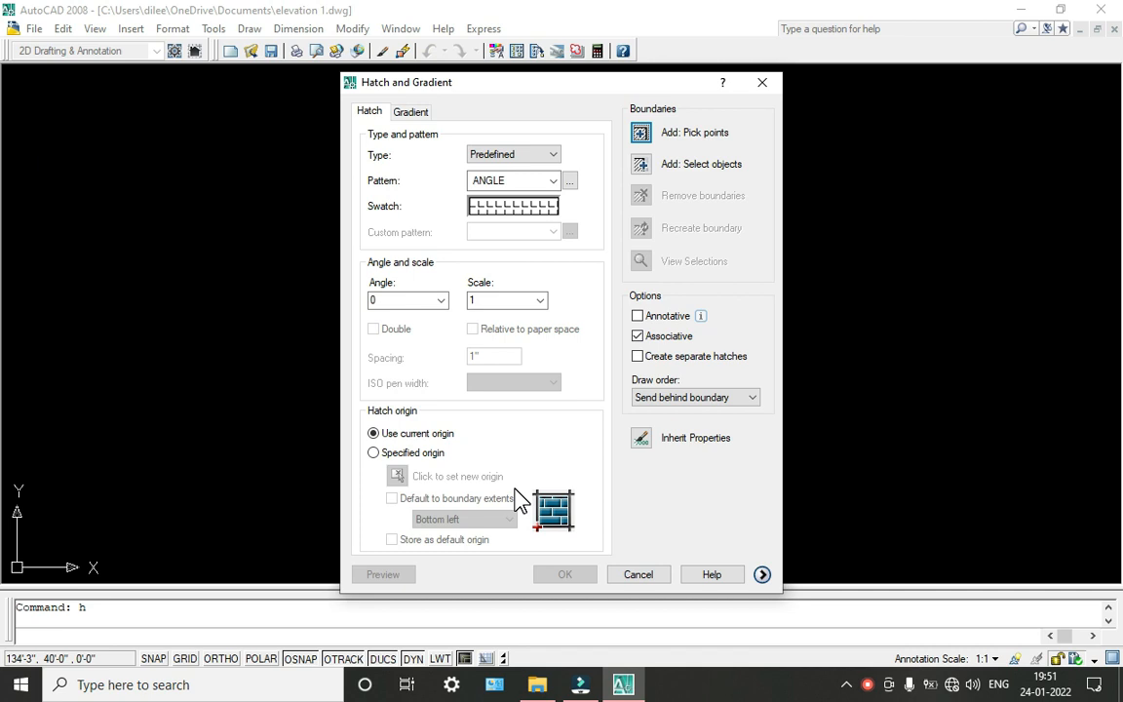
left_click(534, 155)
left_click(541, 181)
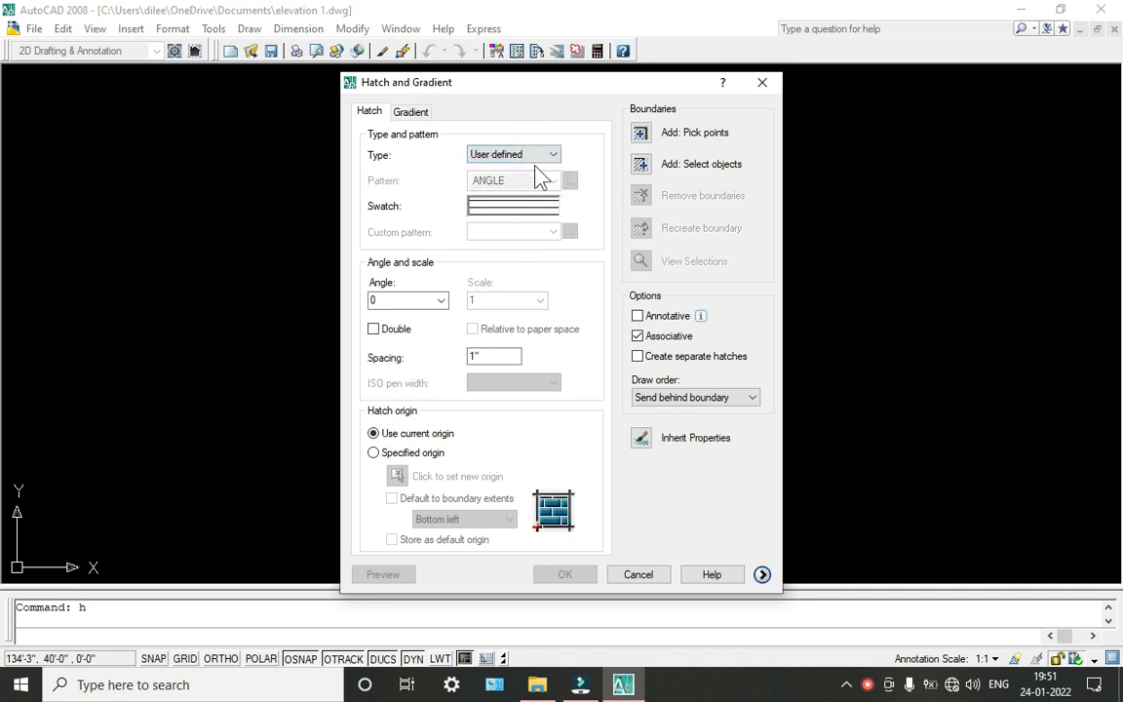
left_click(522, 207)
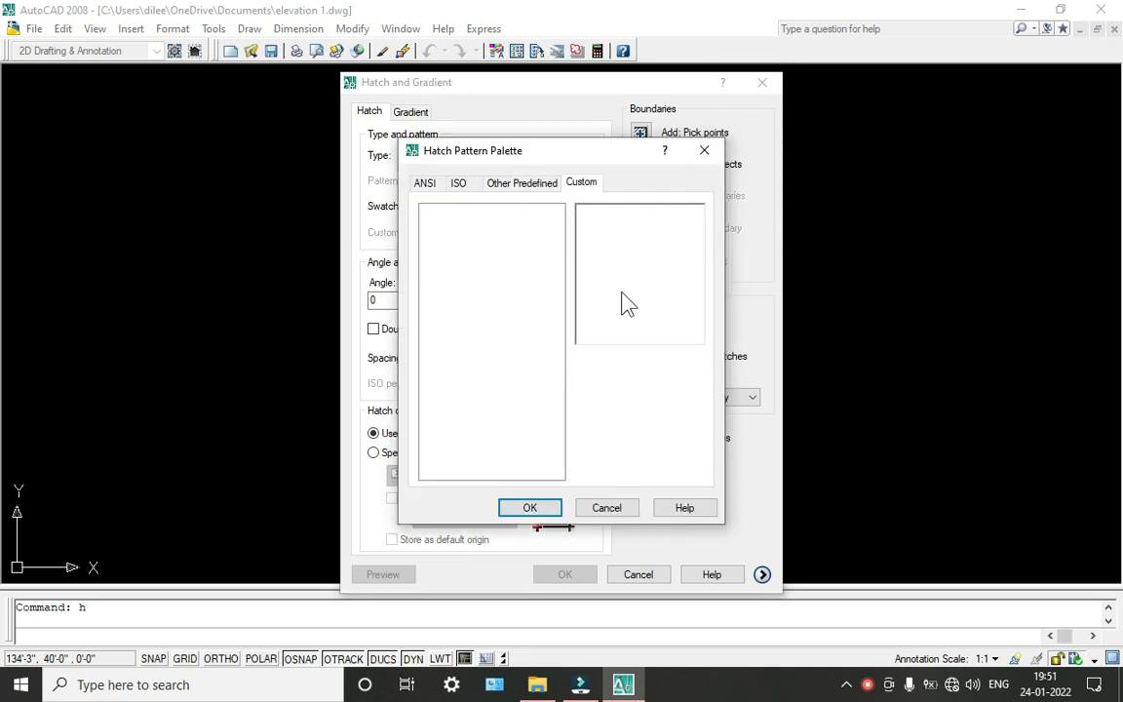
left_click(613, 511)
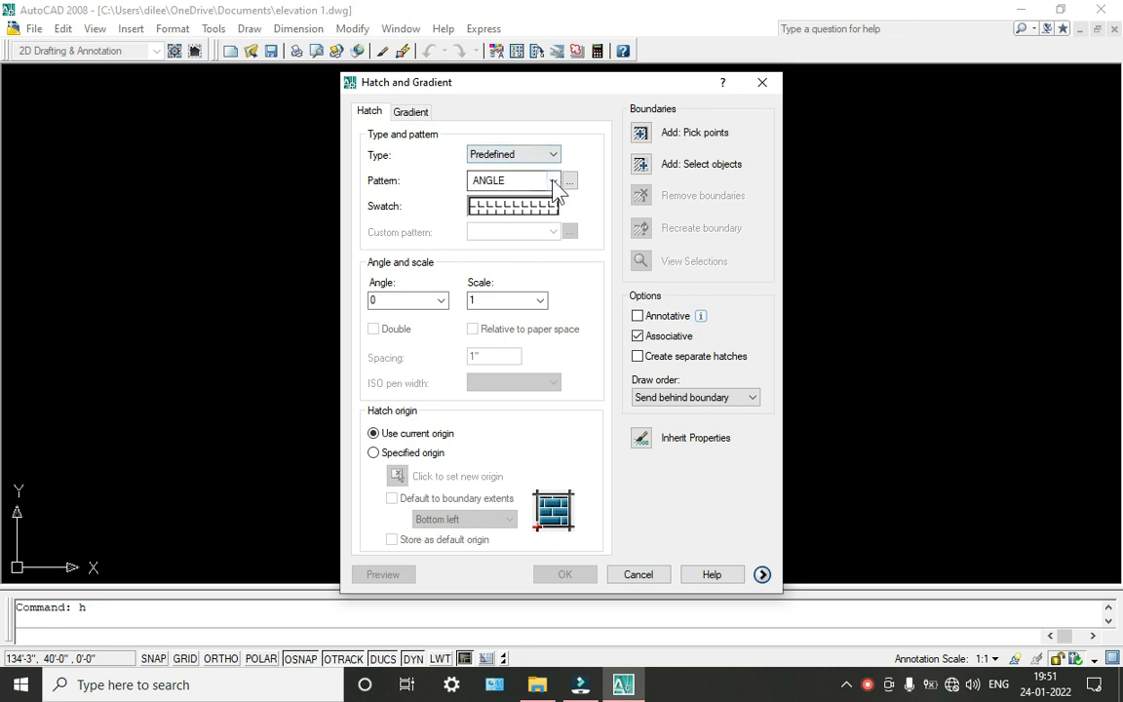
left_click(553, 181)
left_click(519, 219)
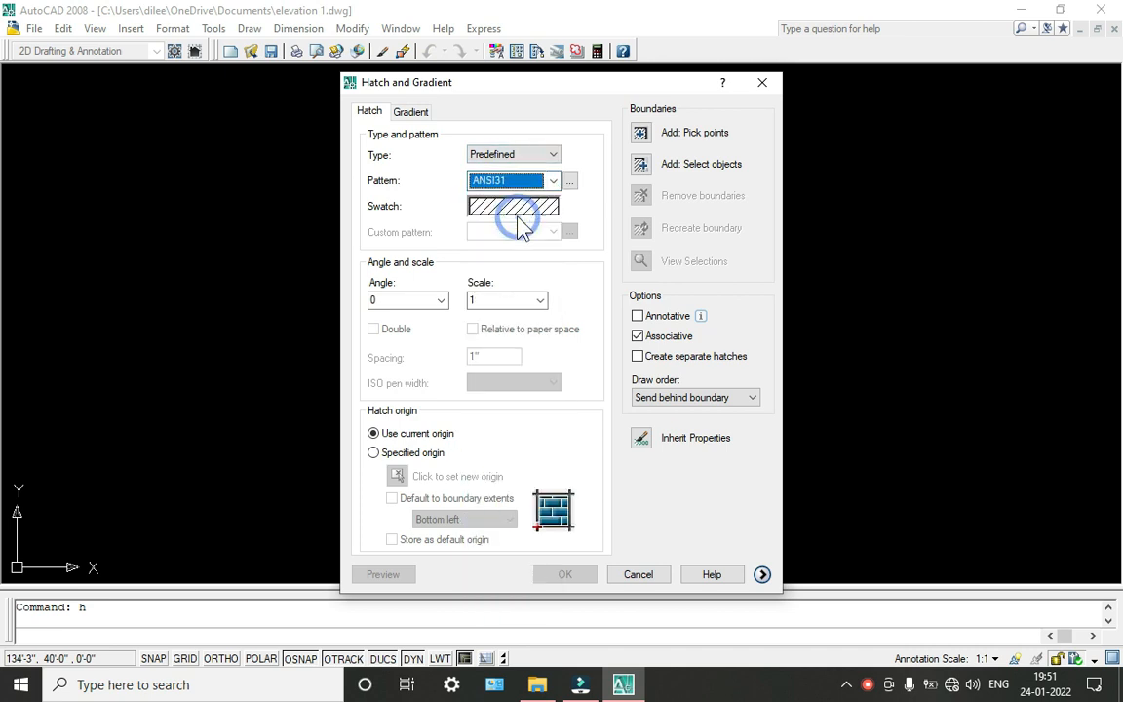
left_click(520, 213)
left_click(458, 183)
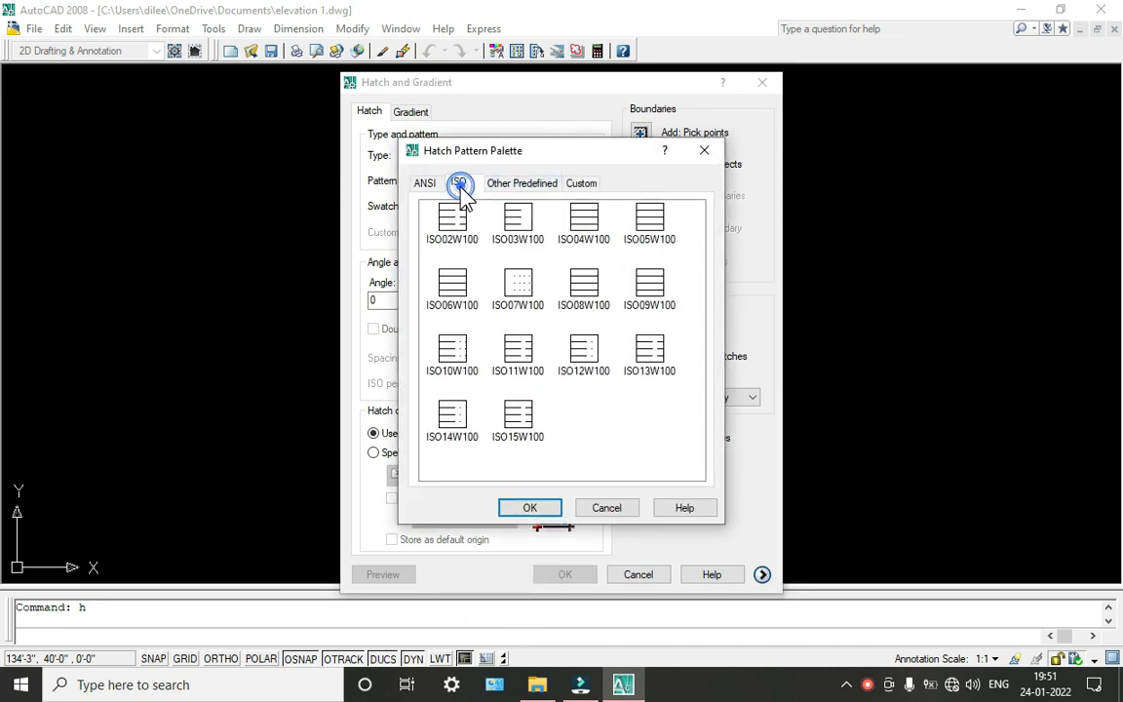
left_click(606, 508)
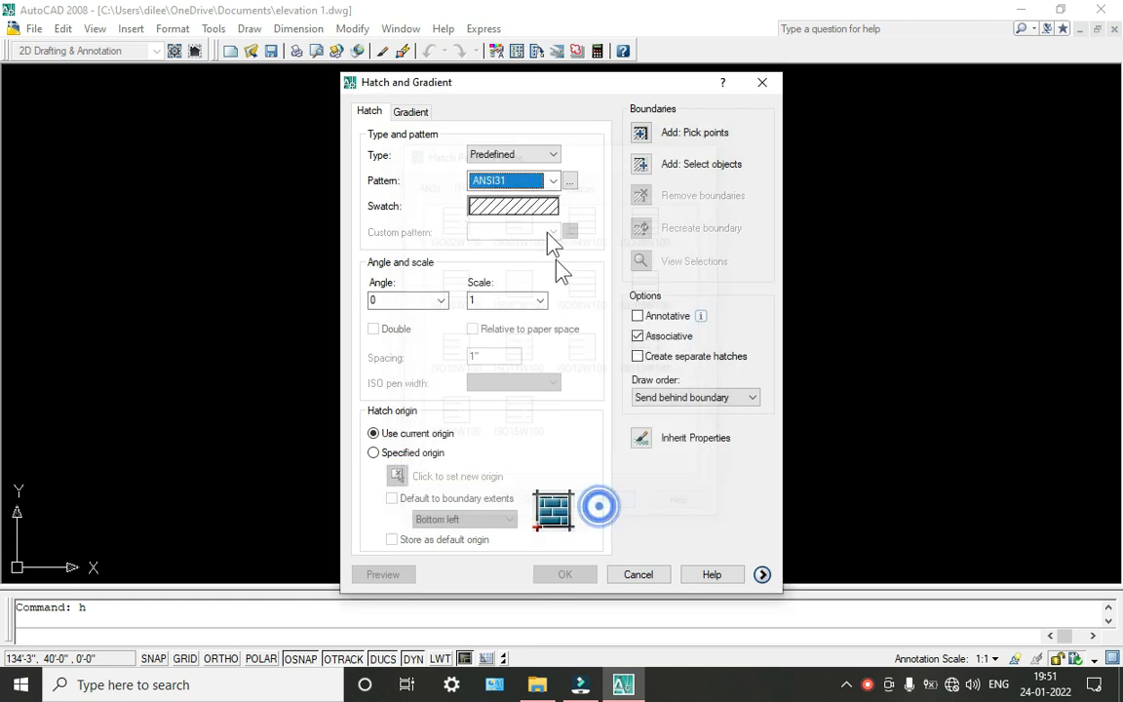
Choose the predefined AR-B88 brick pattern for the hatch.
left_click(552, 180)
scroll(506, 238, "up", 2)
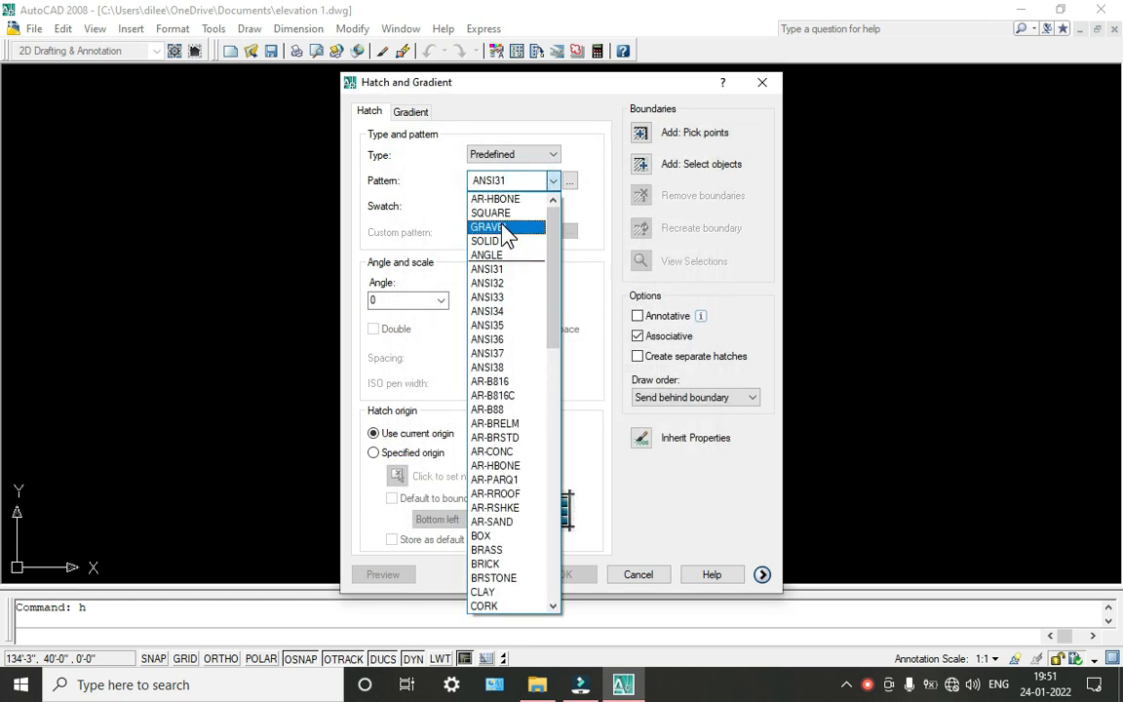
left_click(501, 256)
left_click(534, 203)
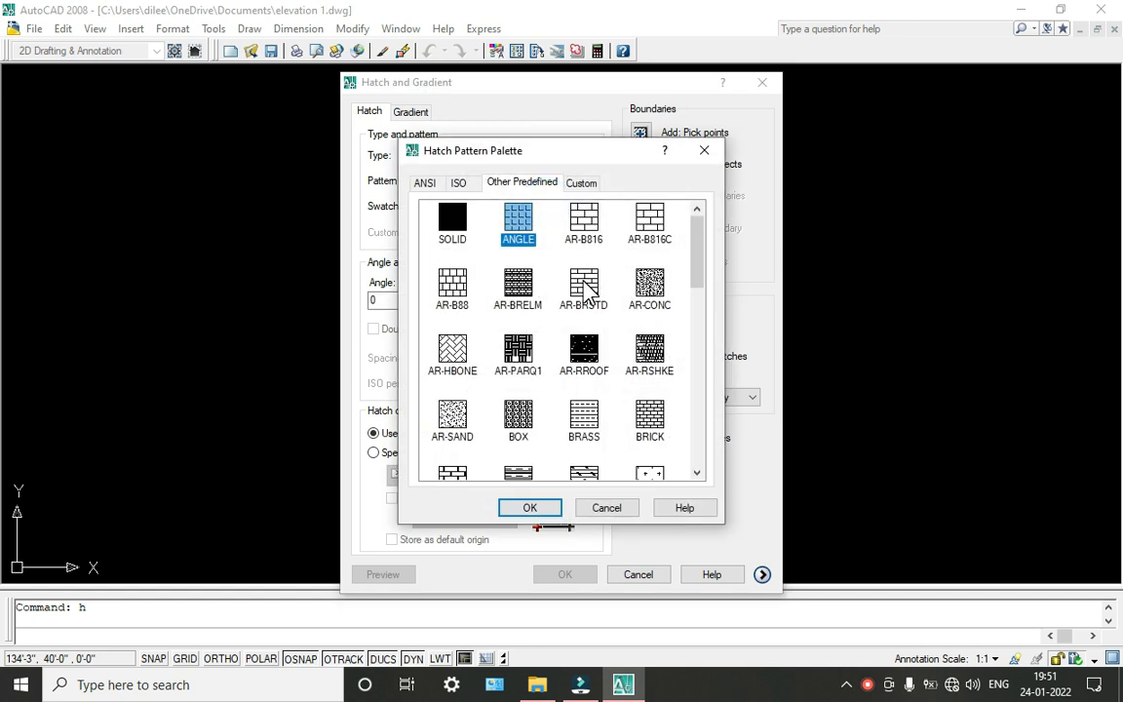
left_click(454, 293)
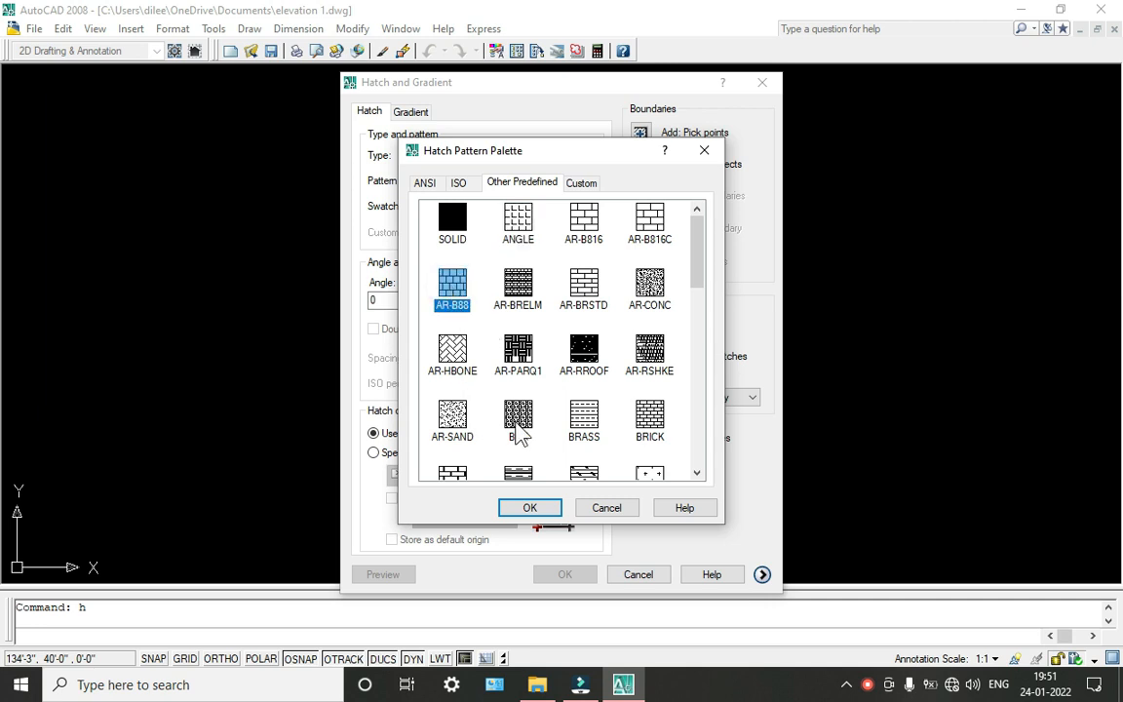
left_click(529, 508)
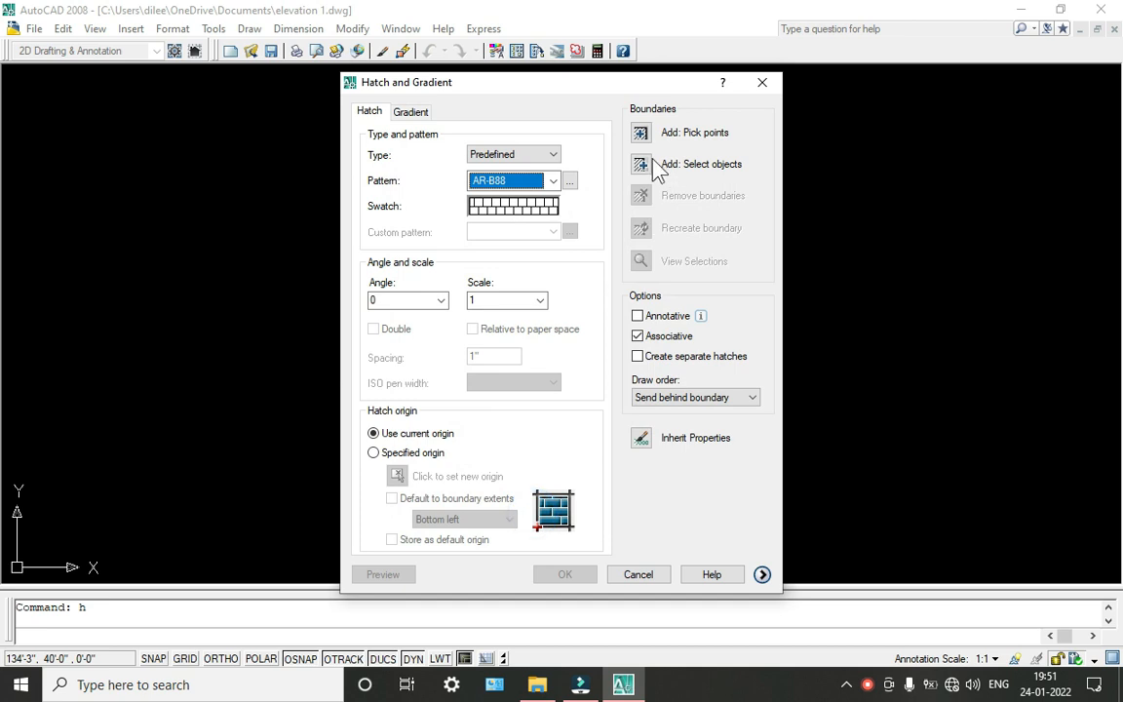
Fill the ground-floor wall area between the tower and the column with the AR-B88 hatch.
left_click(644, 133)
scroll(566, 410, "up", 3)
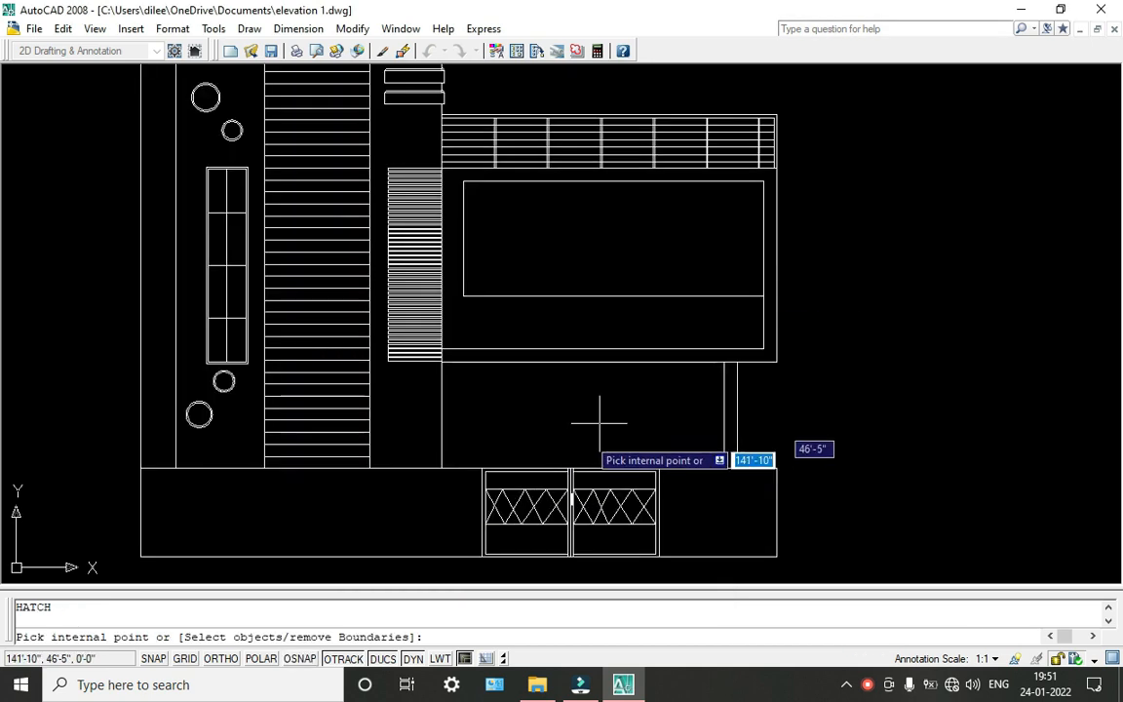
left_click(564, 399)
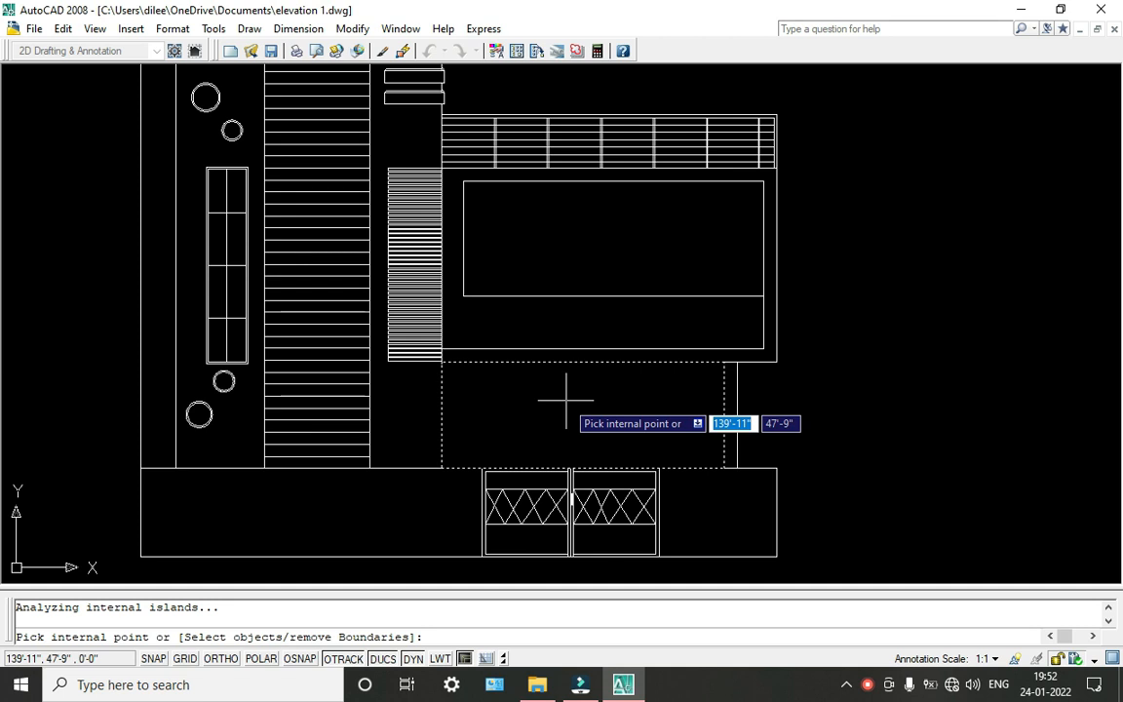
key("Return")
key("Return")
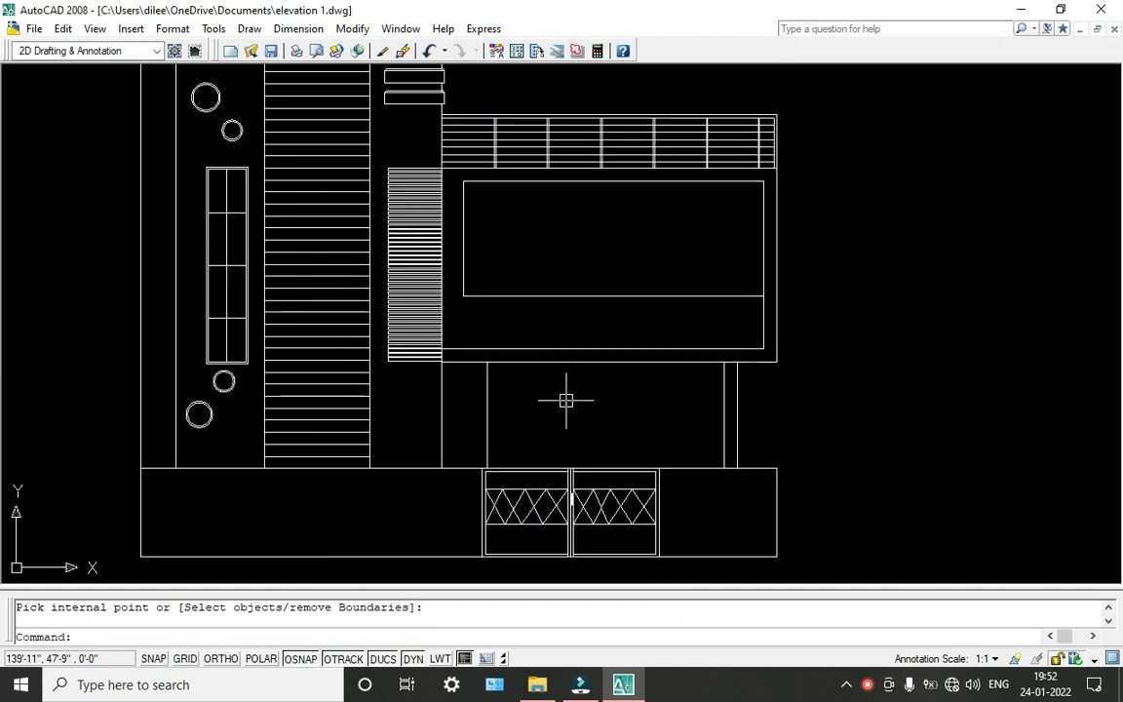
Delete the hatch from the ground-floor wall area.
scroll(566, 400, "up", 5)
key("Return")
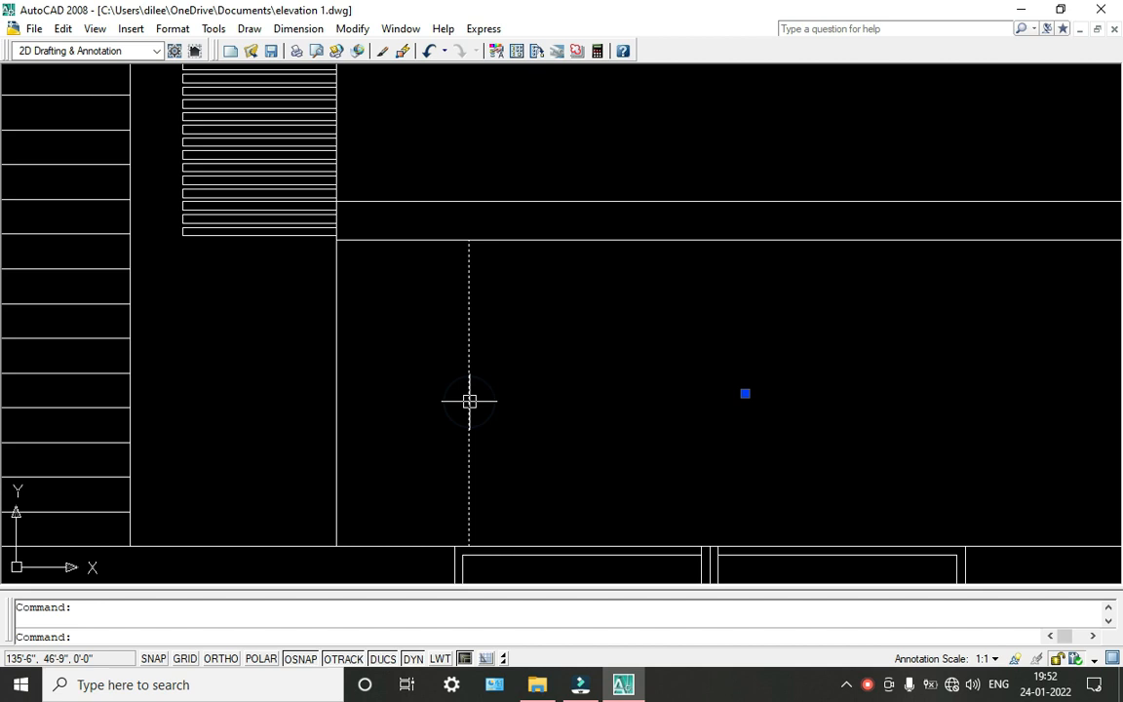
scroll(469, 400, "down", 3)
key("Delete")
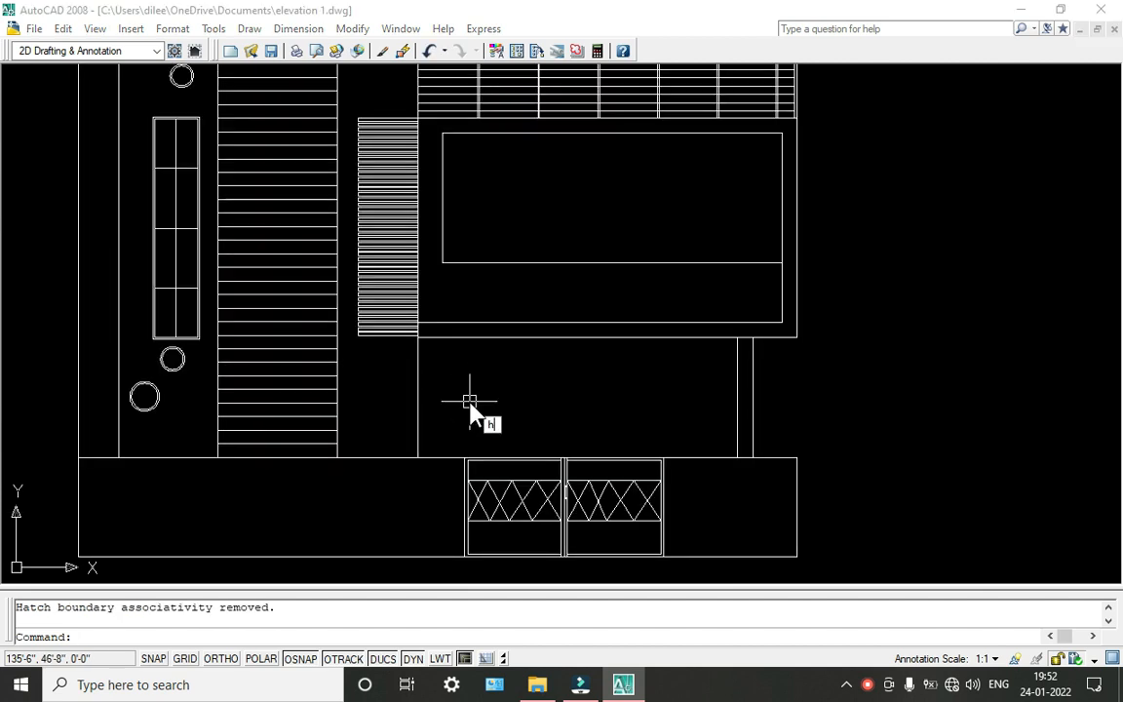
Hatch the ground-floor wall area between the tower and the column with AR-B88 at scale 0.25.
type("h")
key("Return")
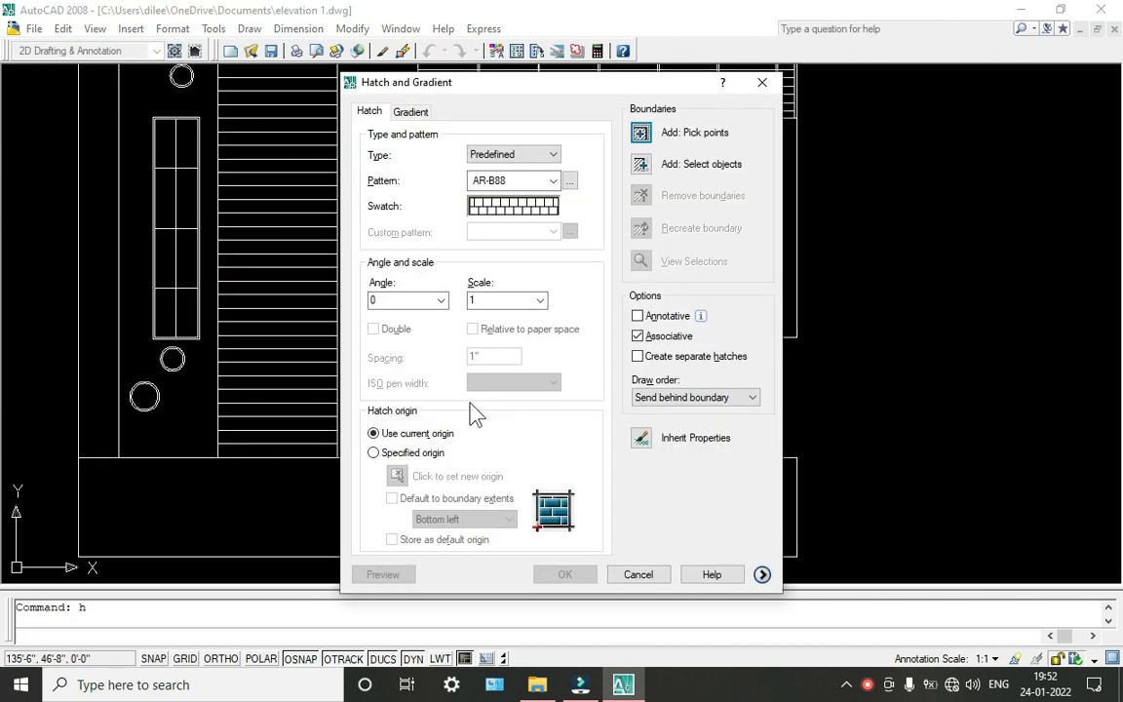
left_click(647, 138)
left_click(571, 383)
right_click(574, 384)
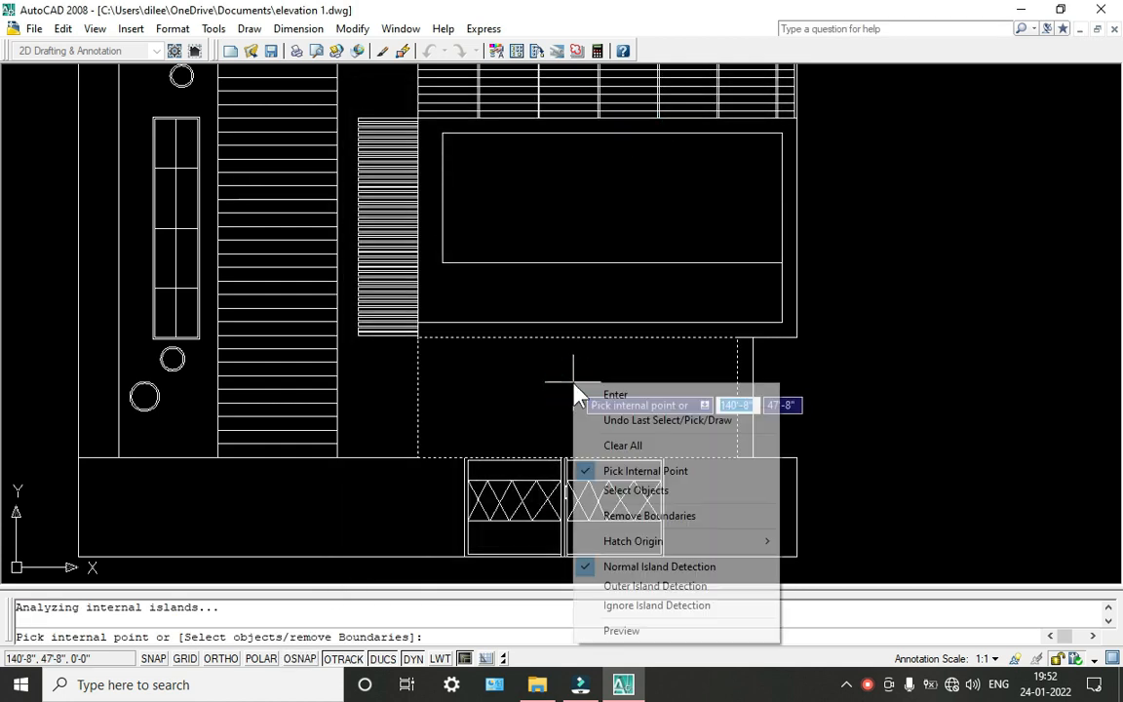
left_click(609, 394)
left_click(540, 303)
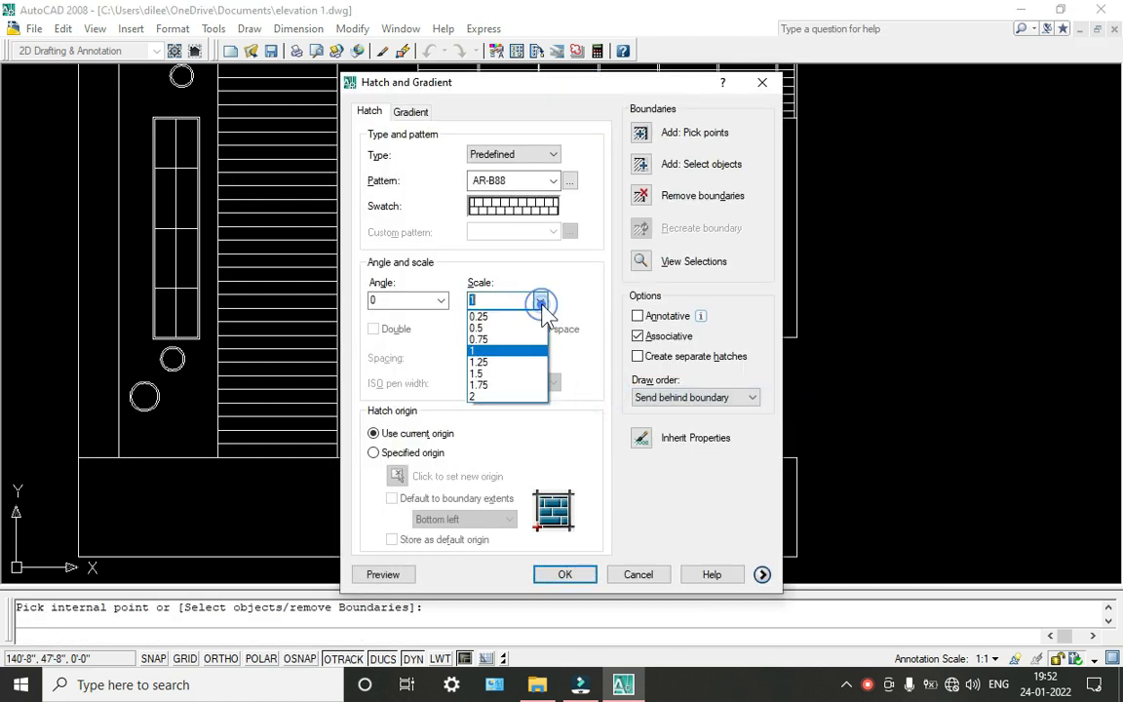
left_click(493, 316)
left_click(565, 576)
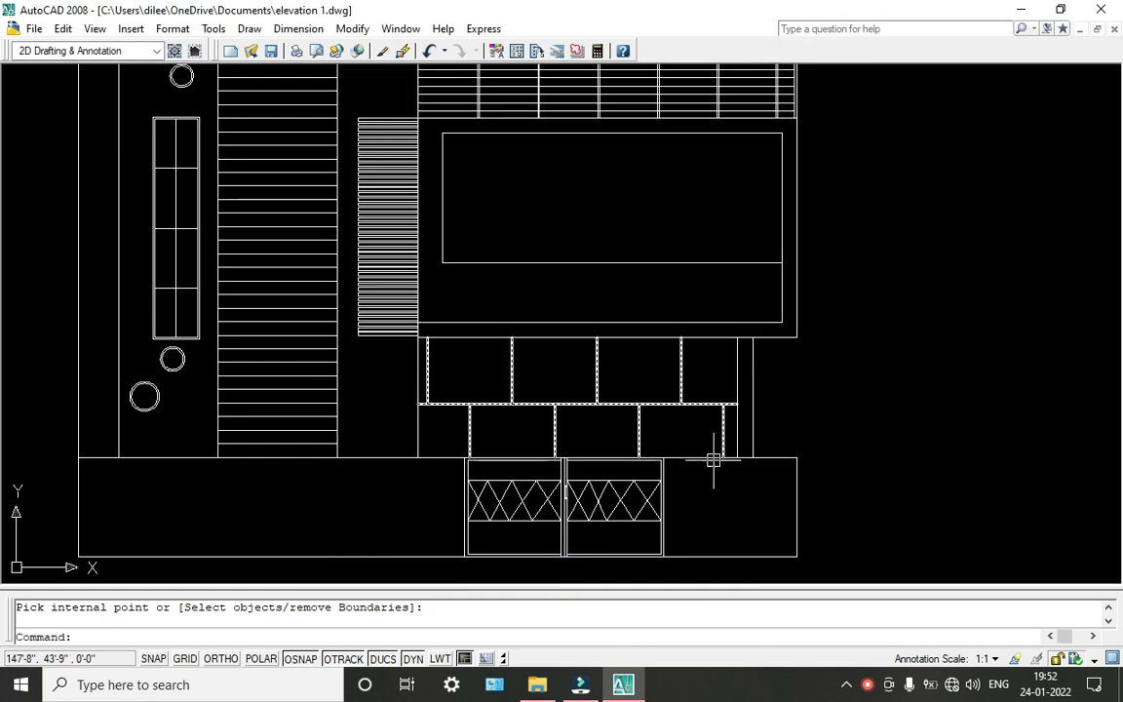
Edit the ground-floor wall hatch and set its scale to 0.010.
left_click(621, 400)
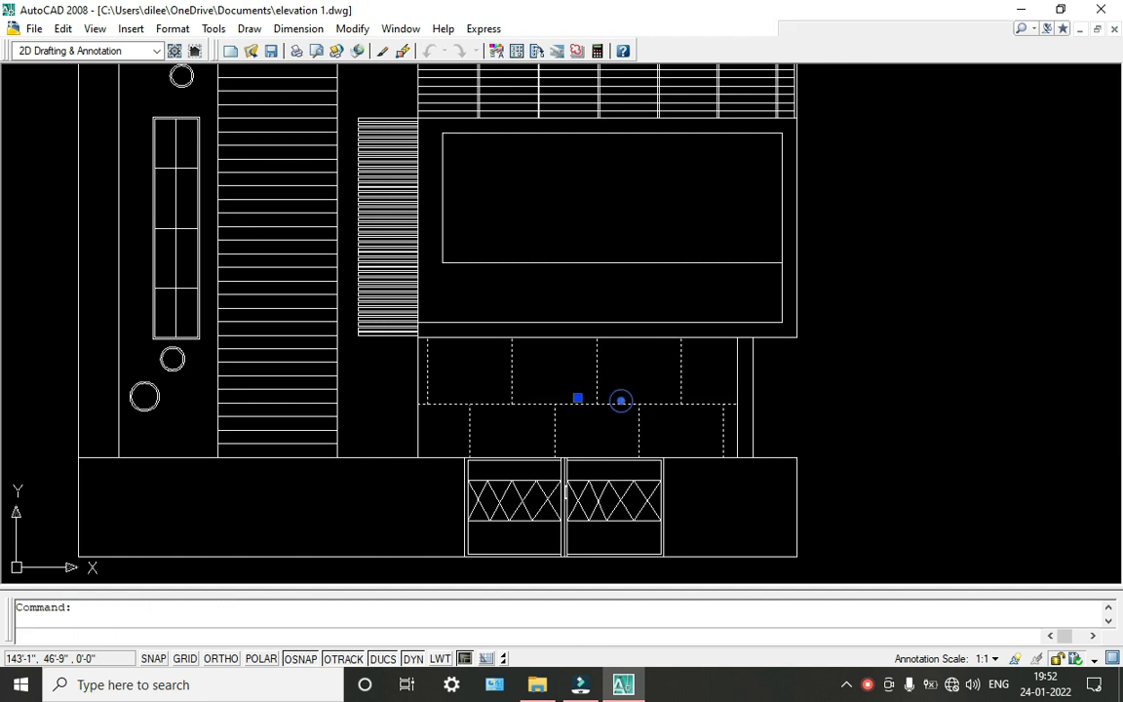
double_click(621, 400)
left_click(541, 302)
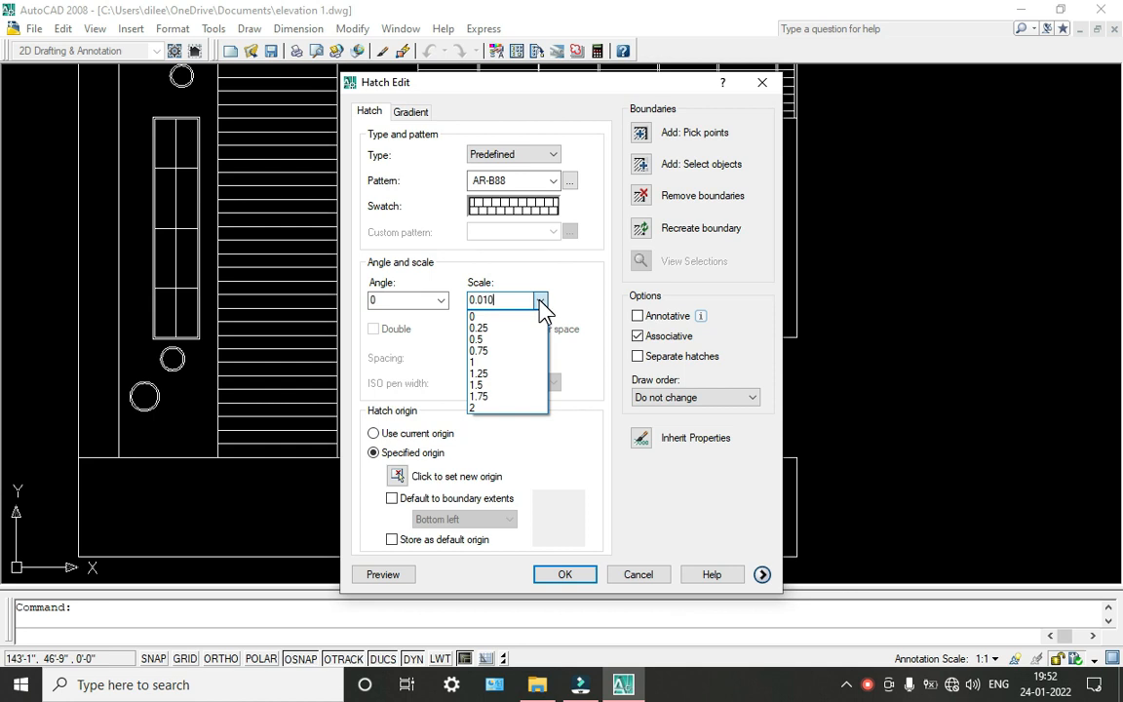
left_click(574, 324)
left_click(574, 577)
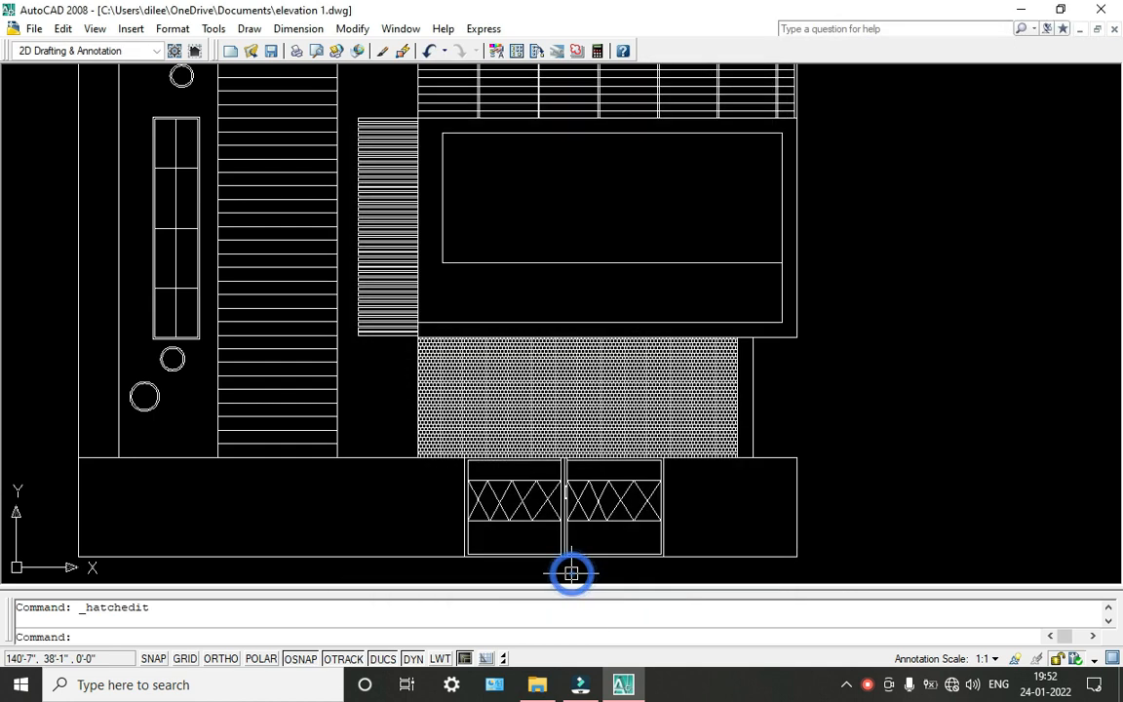
Edit the brick hatch on the ground-floor wall and set its scale to 0.10.
scroll(592, 364, "up", 2)
double_click(592, 364)
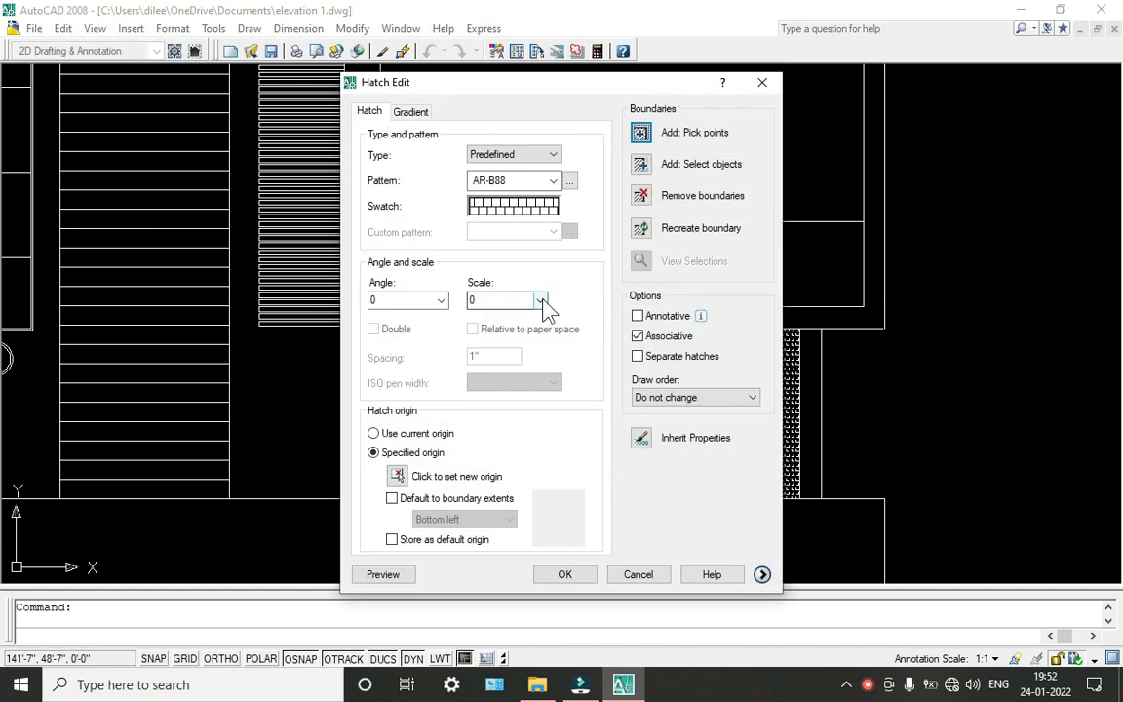
left_click(541, 300)
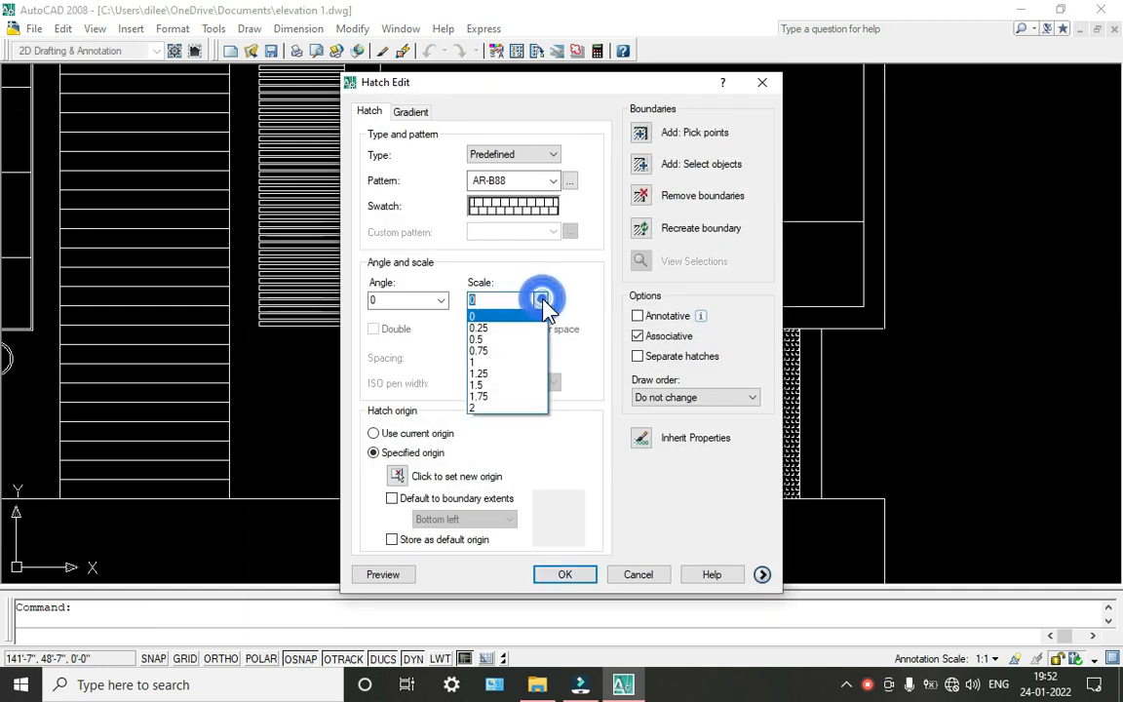
type("0.10")
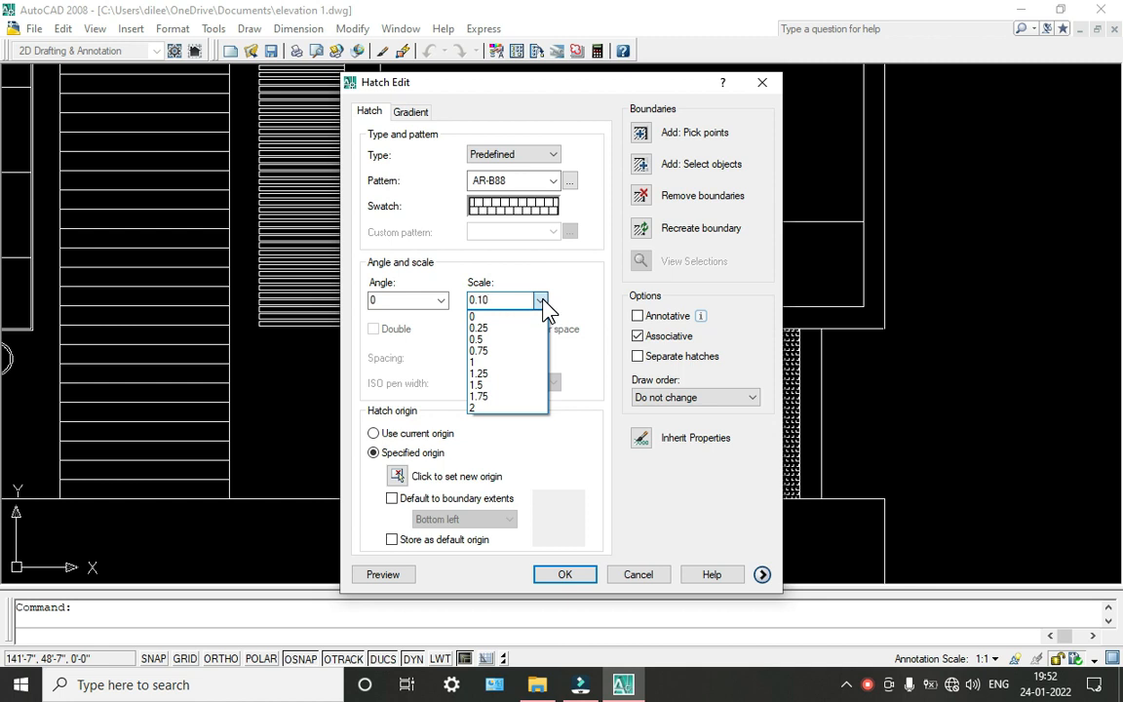
key("Return")
left_click(585, 379)
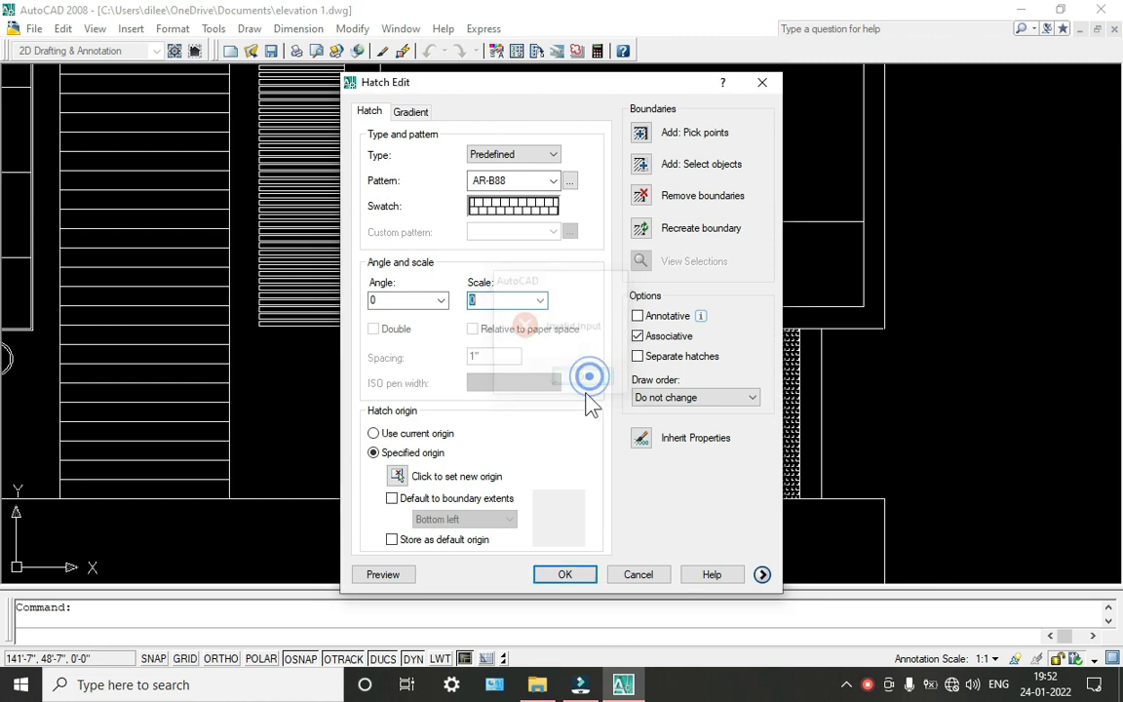
type("10")
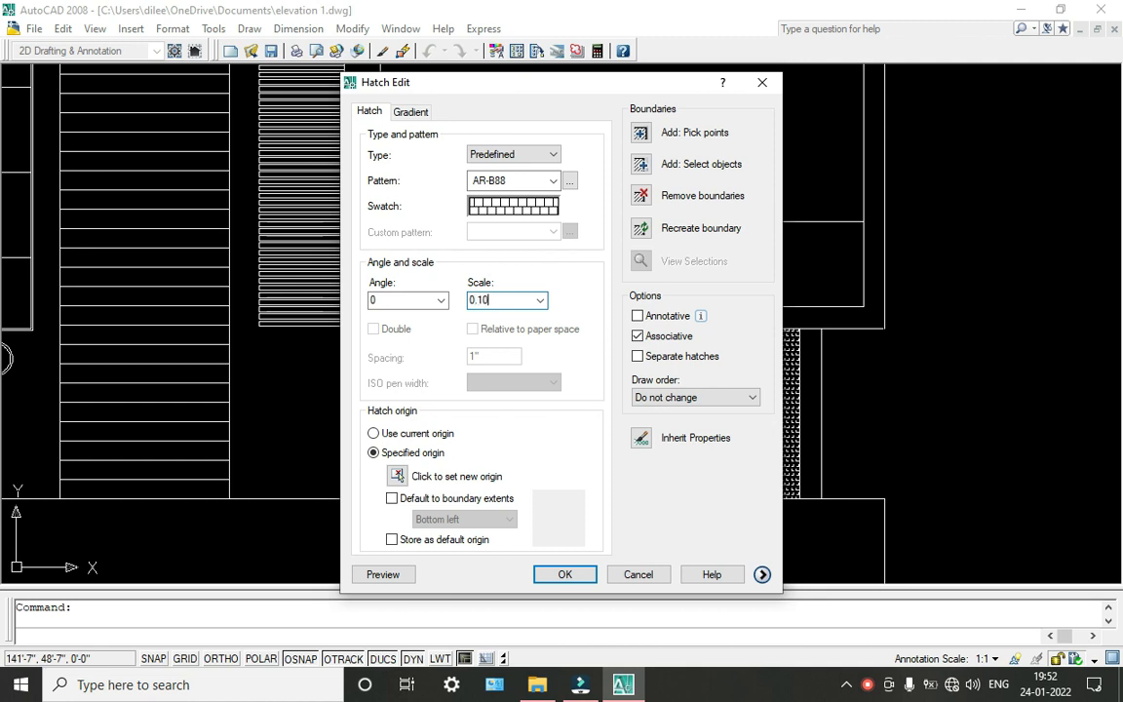
left_click(566, 574)
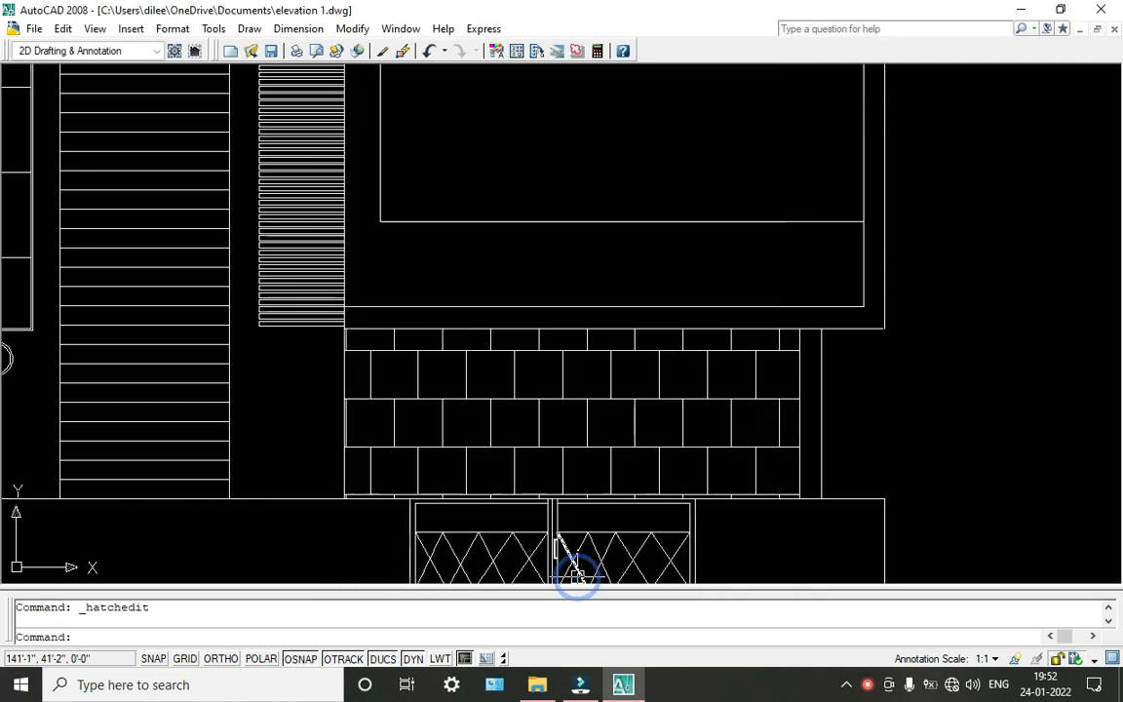
scroll(634, 456, "down", 2)
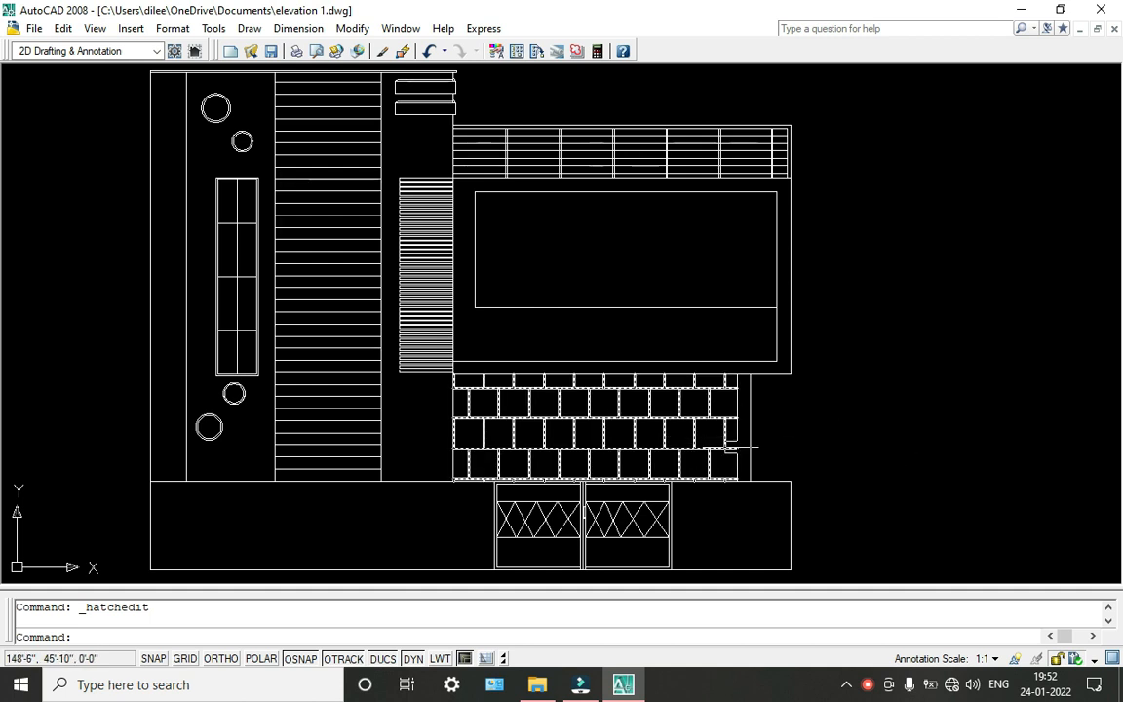
Delete the AR-B88 hatch from the ground-floor wall area.
left_click(692, 421)
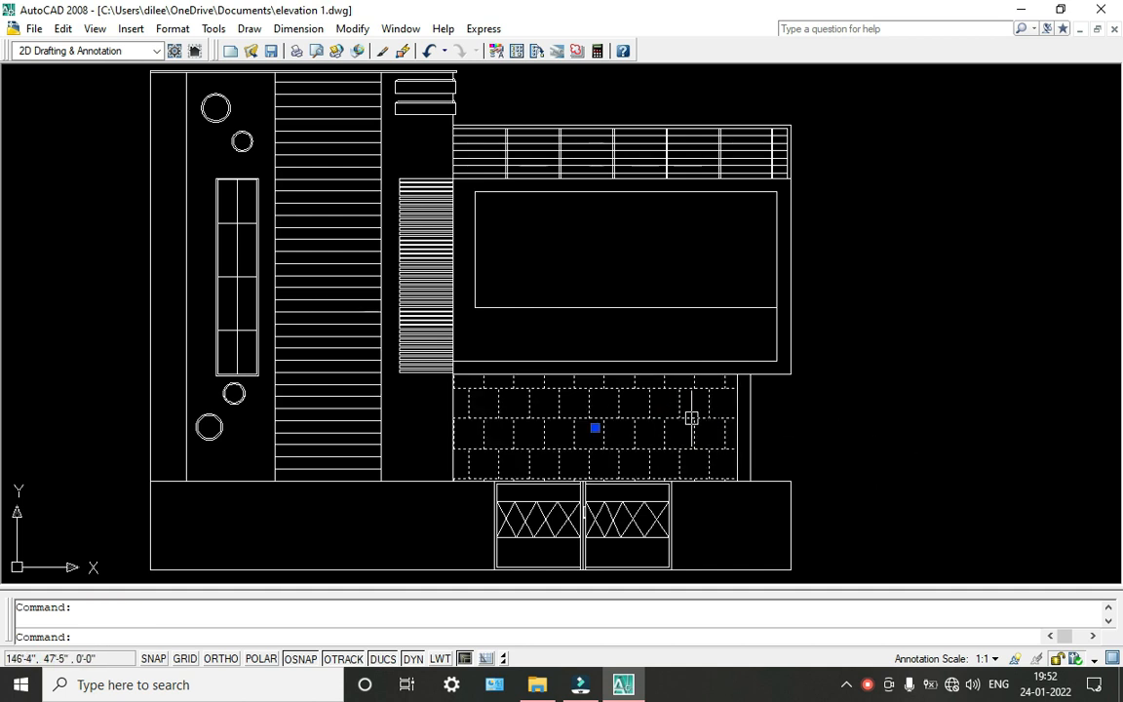
key("Delete")
scroll(691, 417, "down", 4)
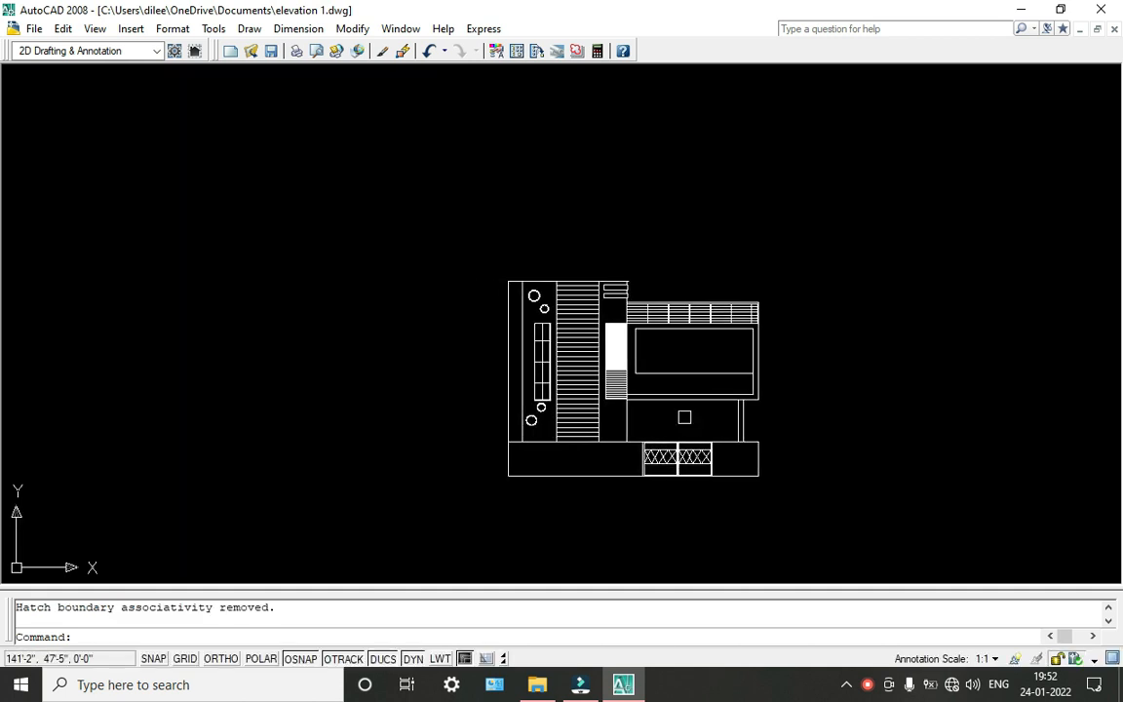
Set up a one-color aqua gradient hatch (124,253,229) with the curved pattern that fades towards the bottom.
scroll(546, 356, "up", 4)
scroll(513, 310, "up", 3)
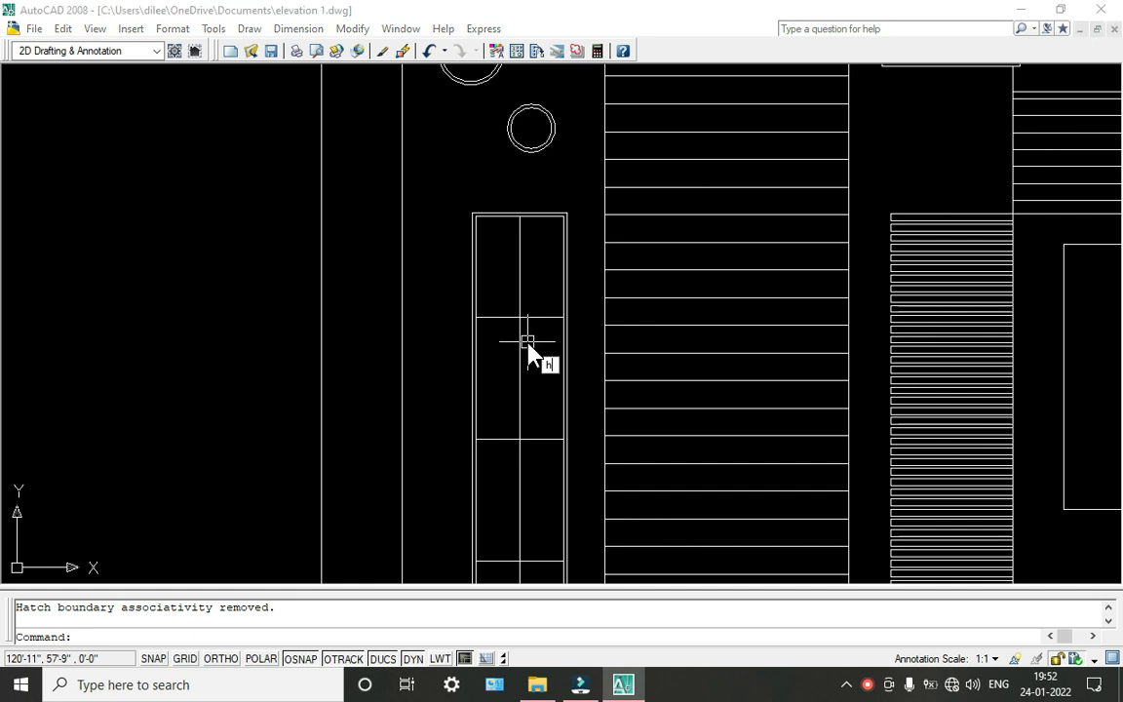
type("h")
key("Return")
left_click(409, 113)
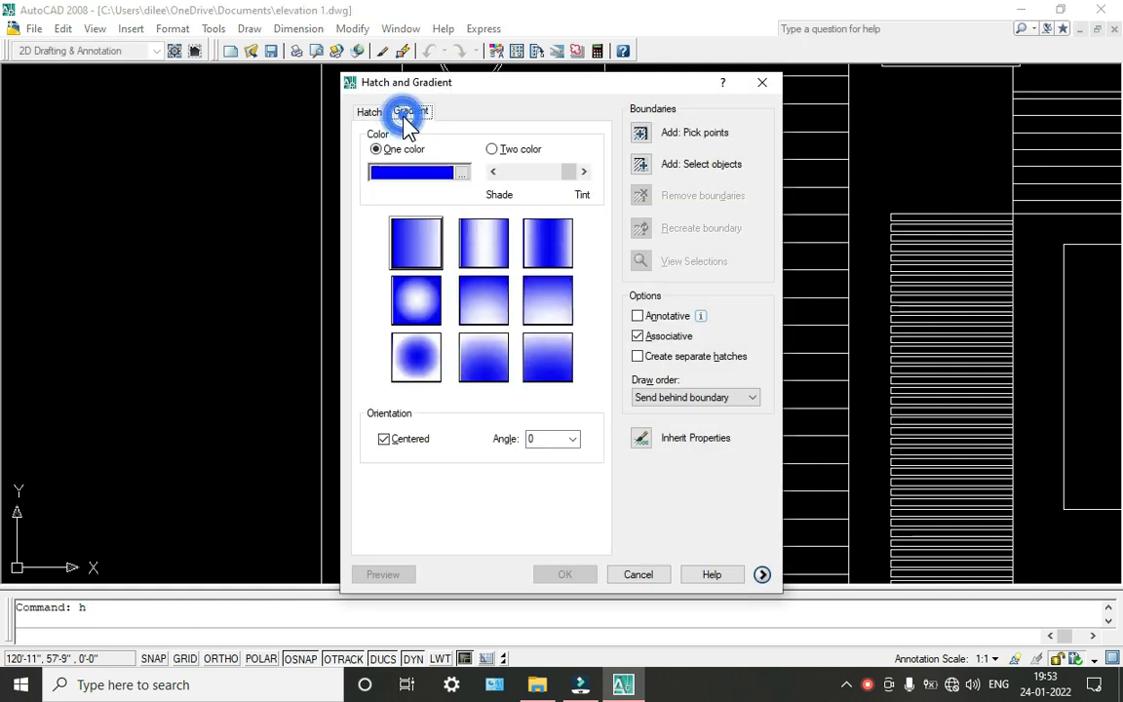
left_click(466, 176)
left_click_drag(526, 298, 495, 265)
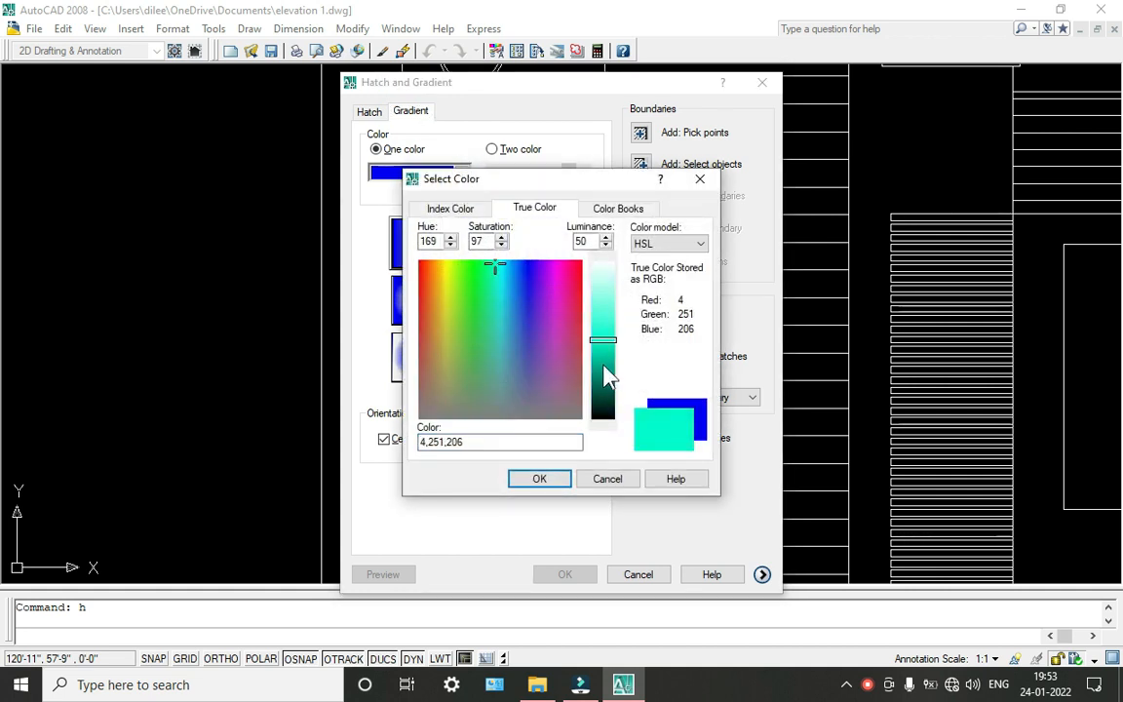
left_click_drag(603, 341, 602, 308)
left_click(534, 480)
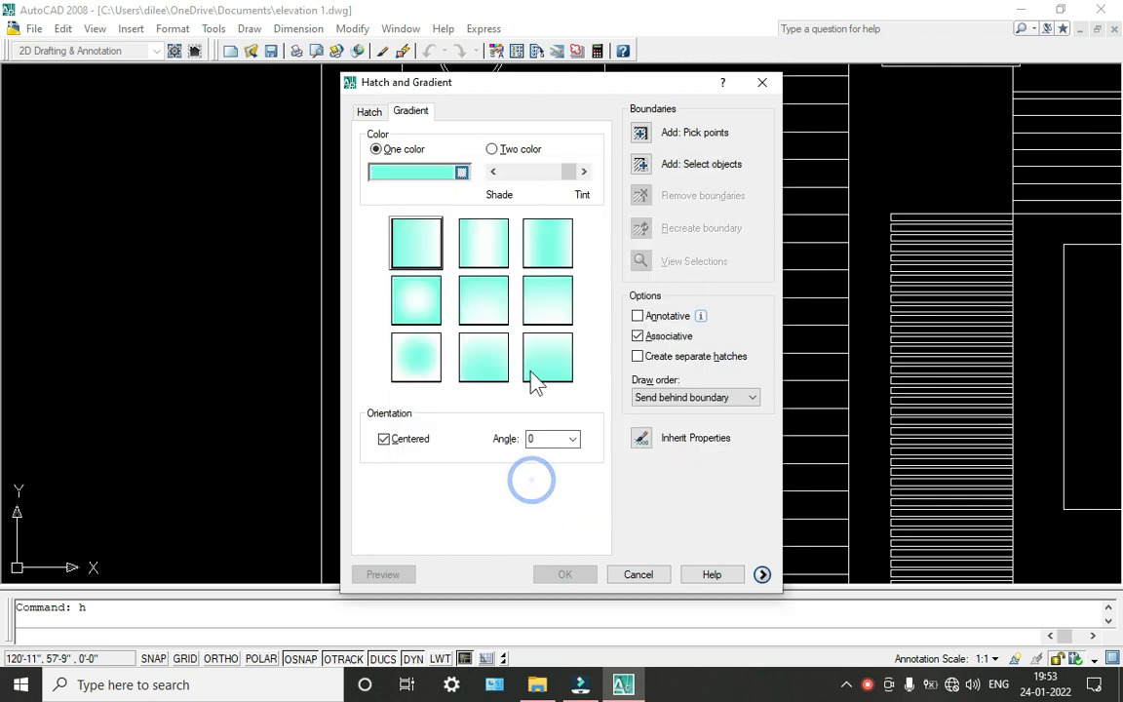
left_click(536, 308)
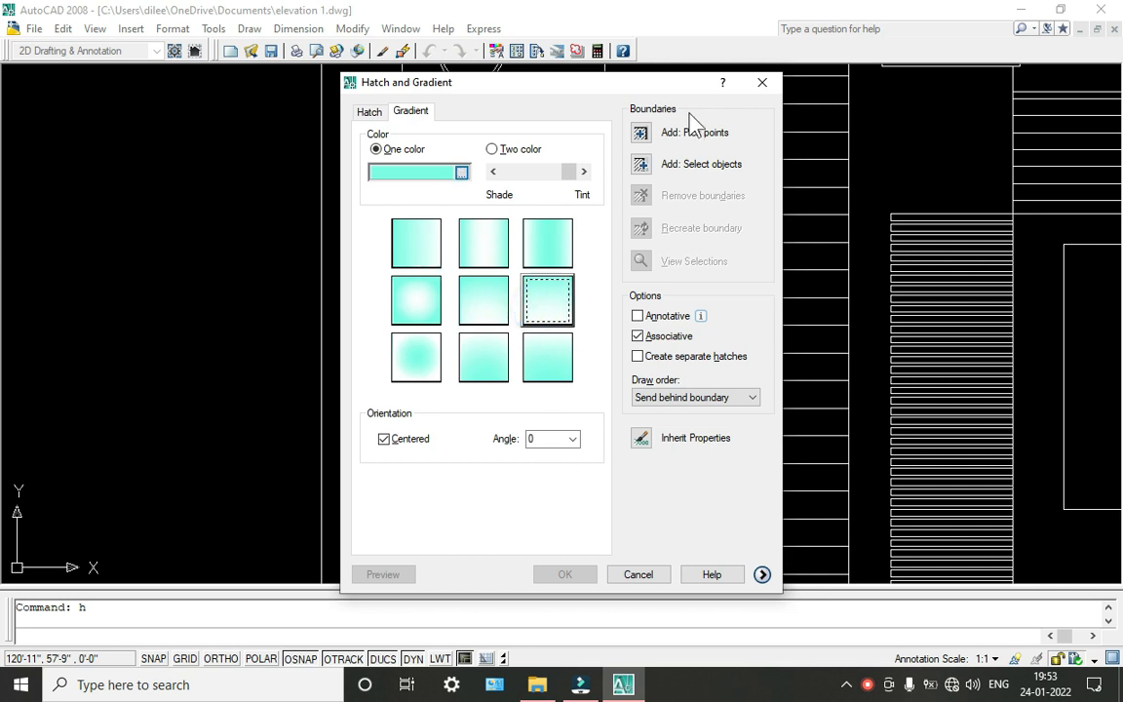
Apply the aqua gradient to all eight panes of the tall tower window.
left_click(640, 133)
left_click(497, 282)
left_click(529, 277)
left_click(493, 360)
left_click(537, 357)
middle_click_drag(515, 439, 496, 281)
left_click(488, 383)
left_click(532, 394)
left_click(477, 475)
left_click(528, 493)
key("Return")
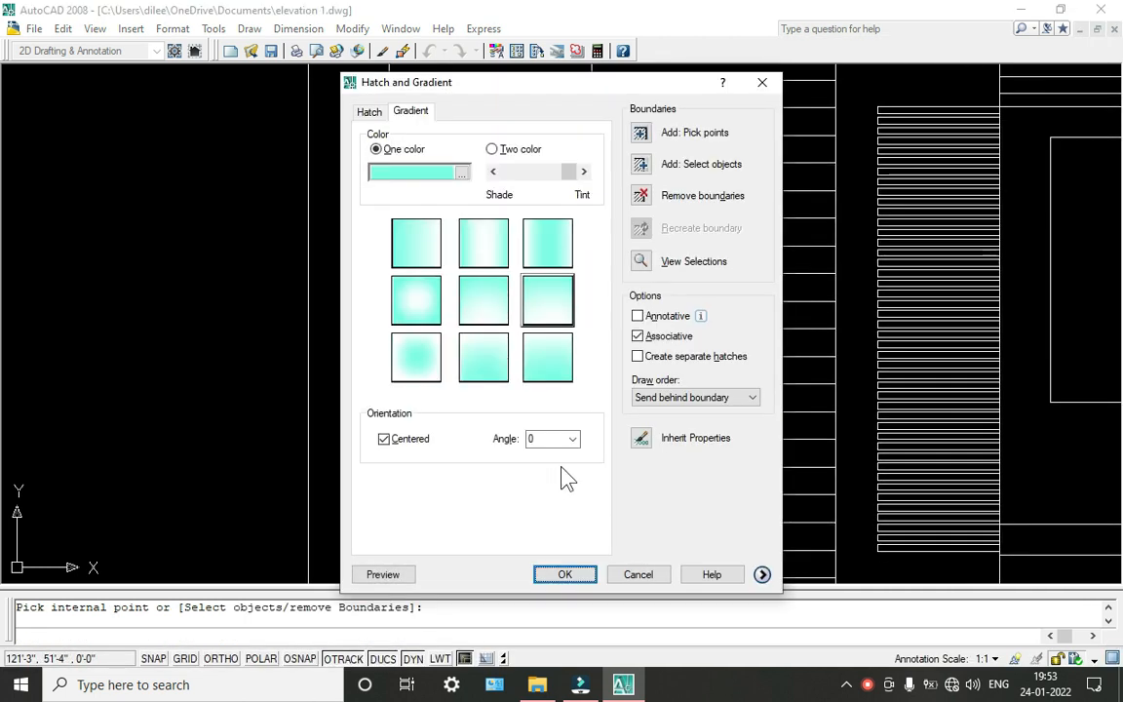
left_click(565, 576)
scroll(518, 395, "down", 2)
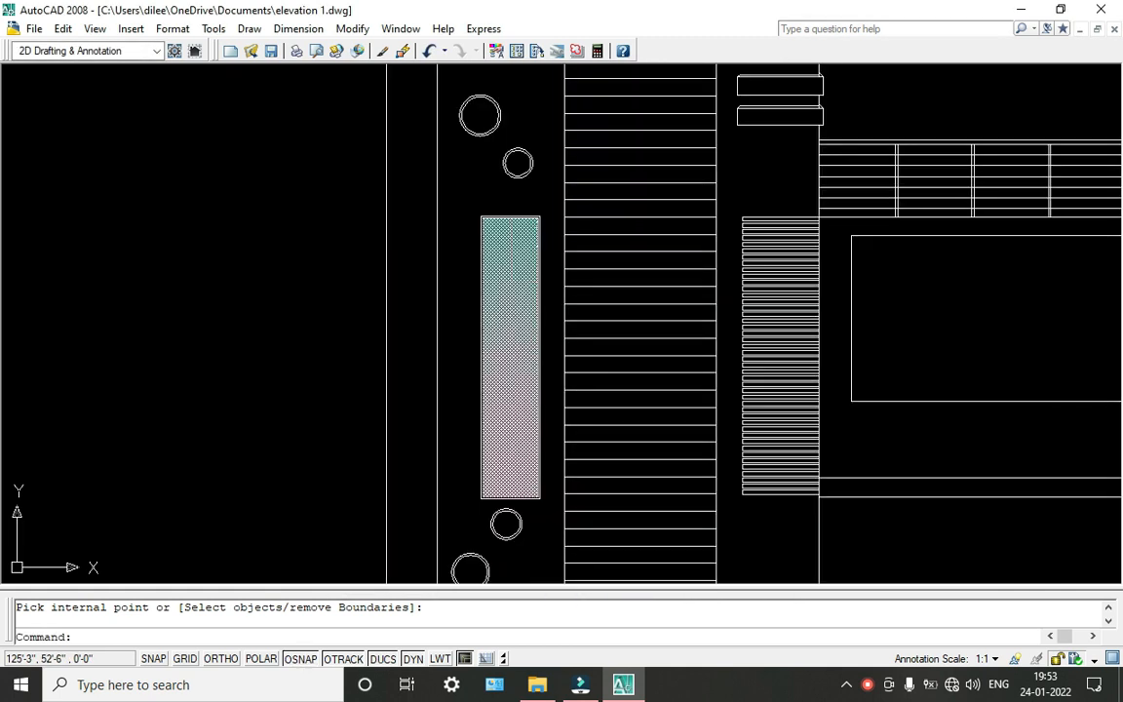
scroll(530, 303, "up", 5)
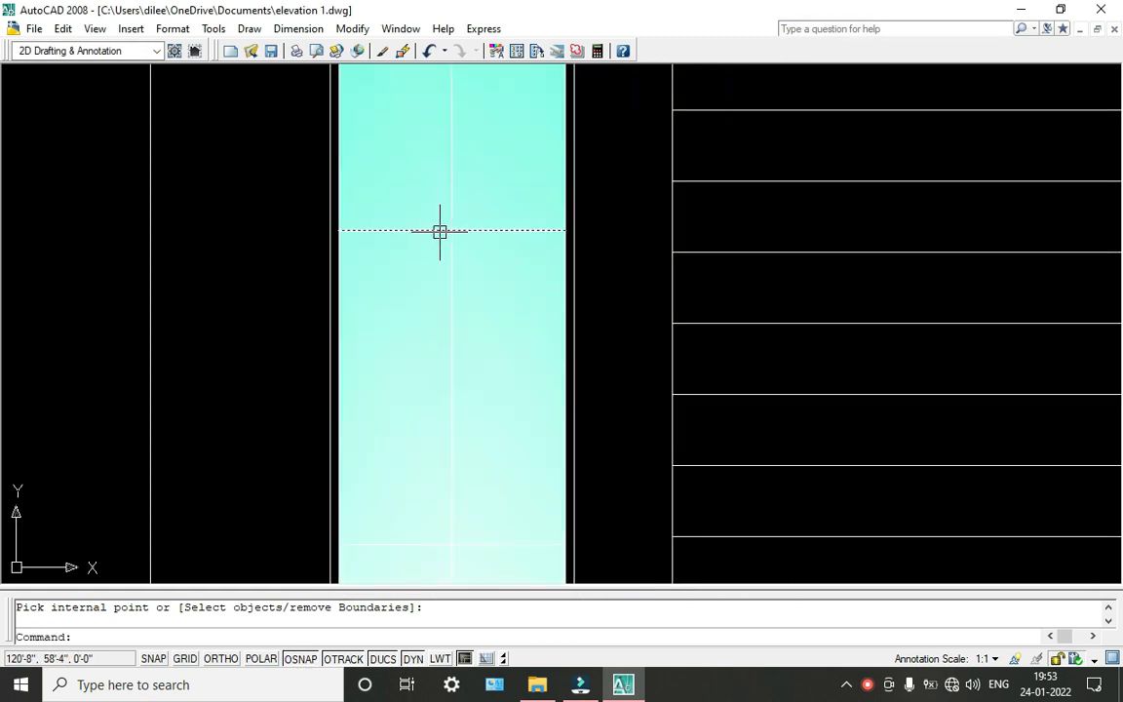
left_click(461, 230)
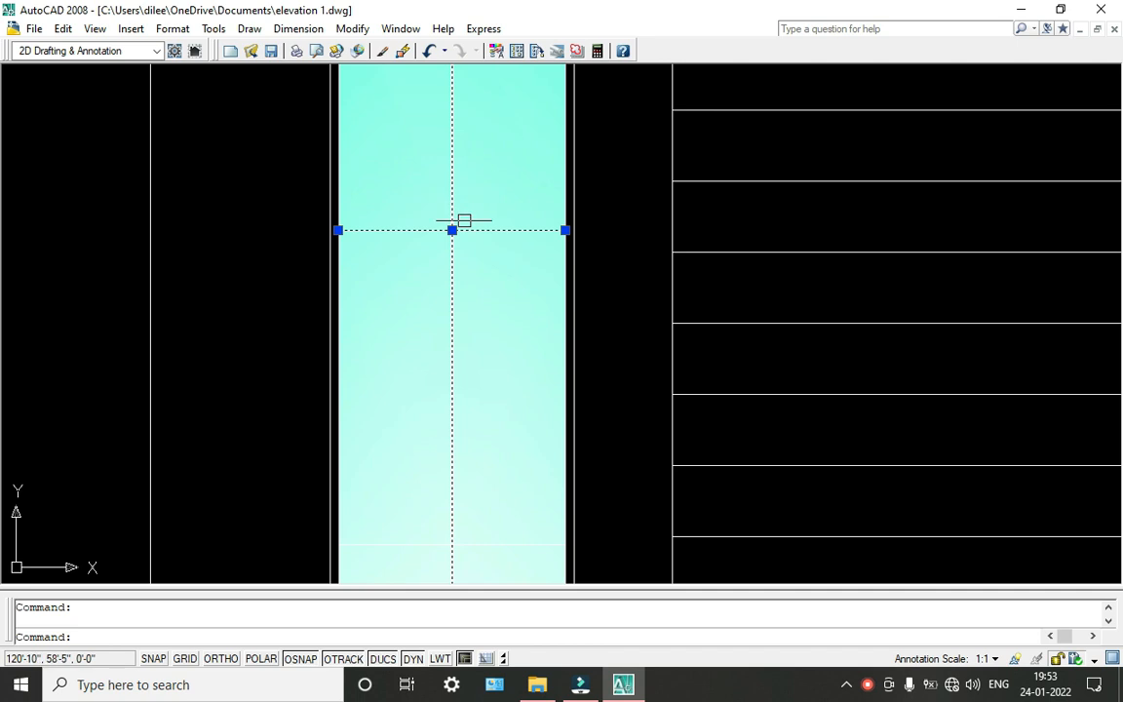
scroll(486, 303, "down", 5)
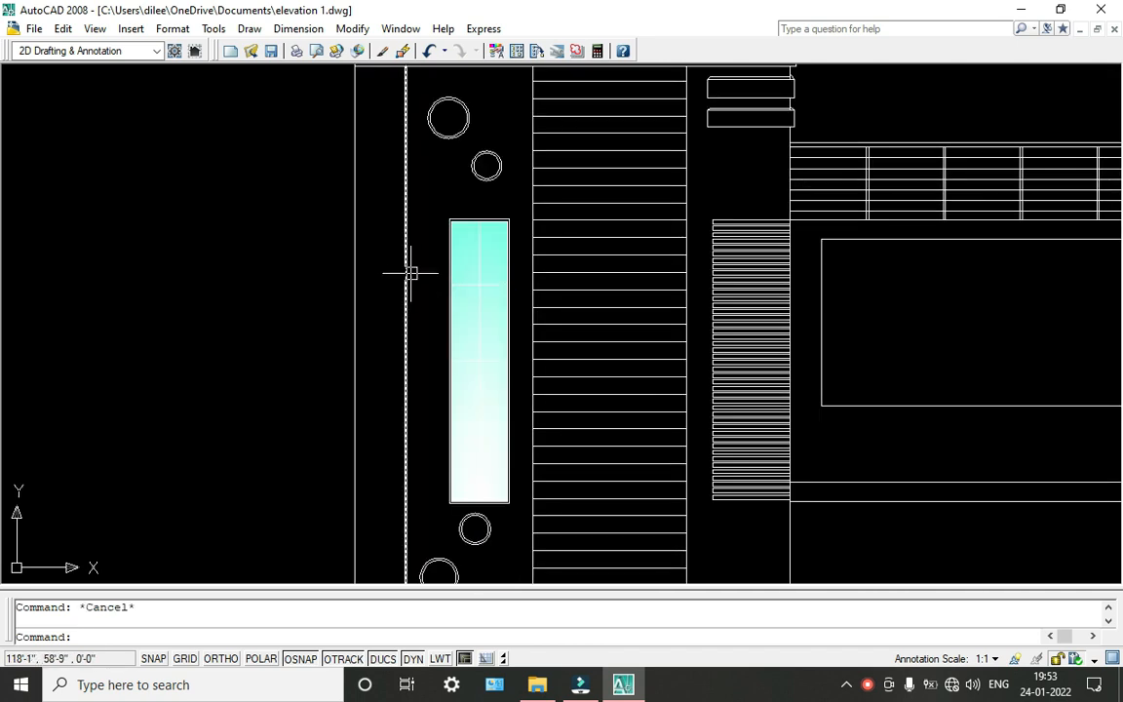
scroll(490, 554, "up", 7)
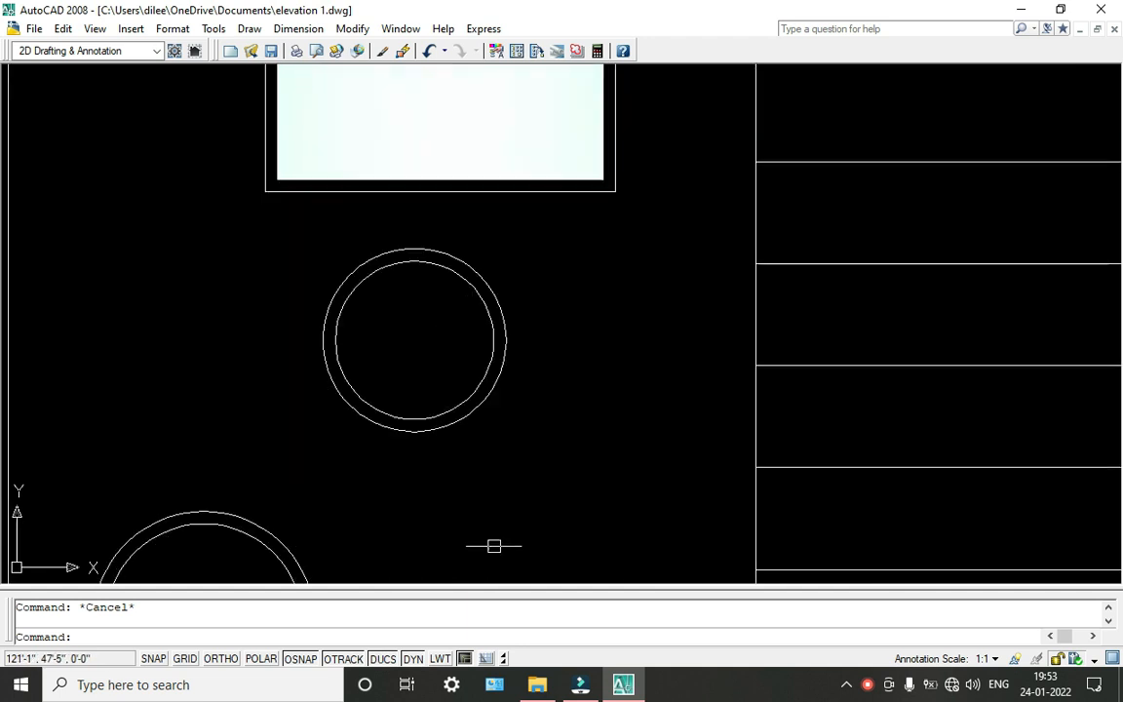
scroll(432, 299, "down", 5)
Set up a one-color pale yellow gradient hatch (248,230,130) with the curved pattern that fades towards the top.
mouse_move(431, 277)
middle_mouse_down()
mouse_move(436, 458)
mouse_move(446, 439)
middle_mouse_up()
scroll(445, 267, "up", 3)
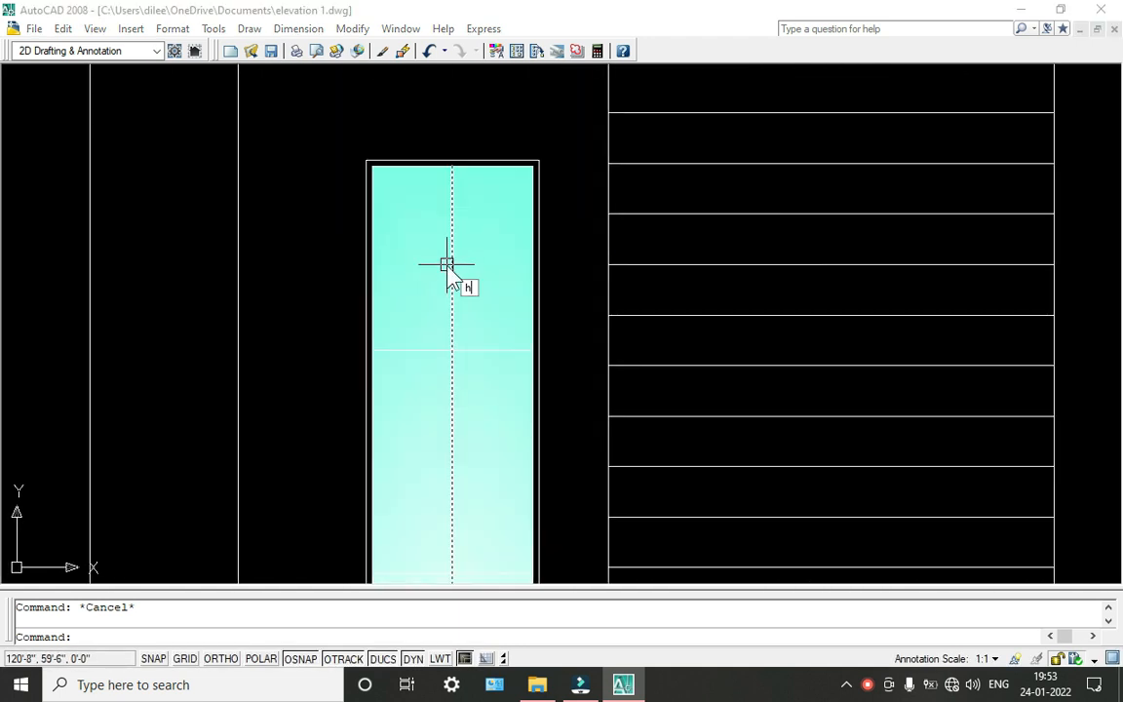
type("h")
key("Return")
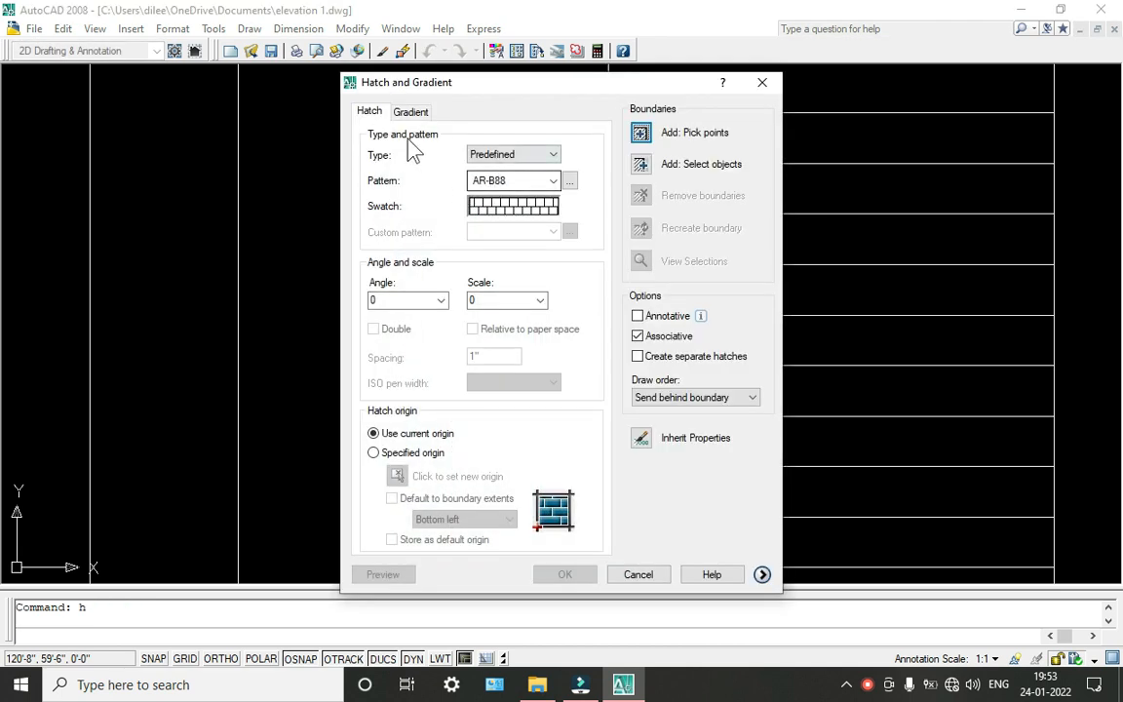
left_click(410, 113)
left_click(463, 174)
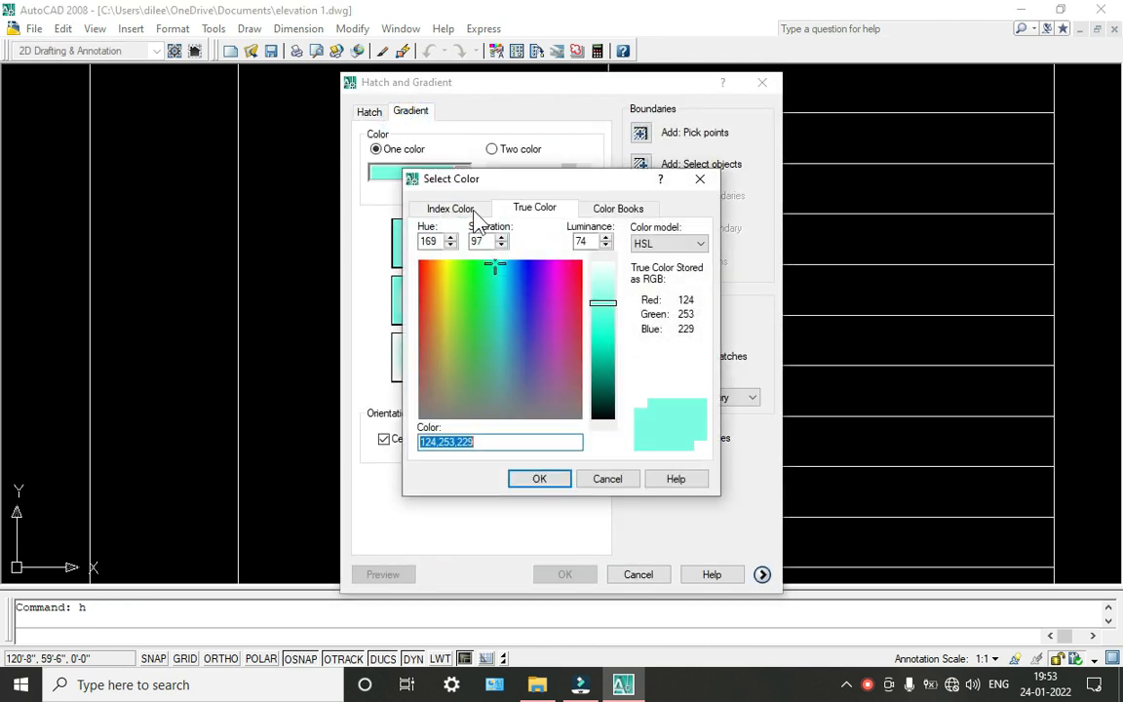
left_click(452, 270)
left_click(449, 266)
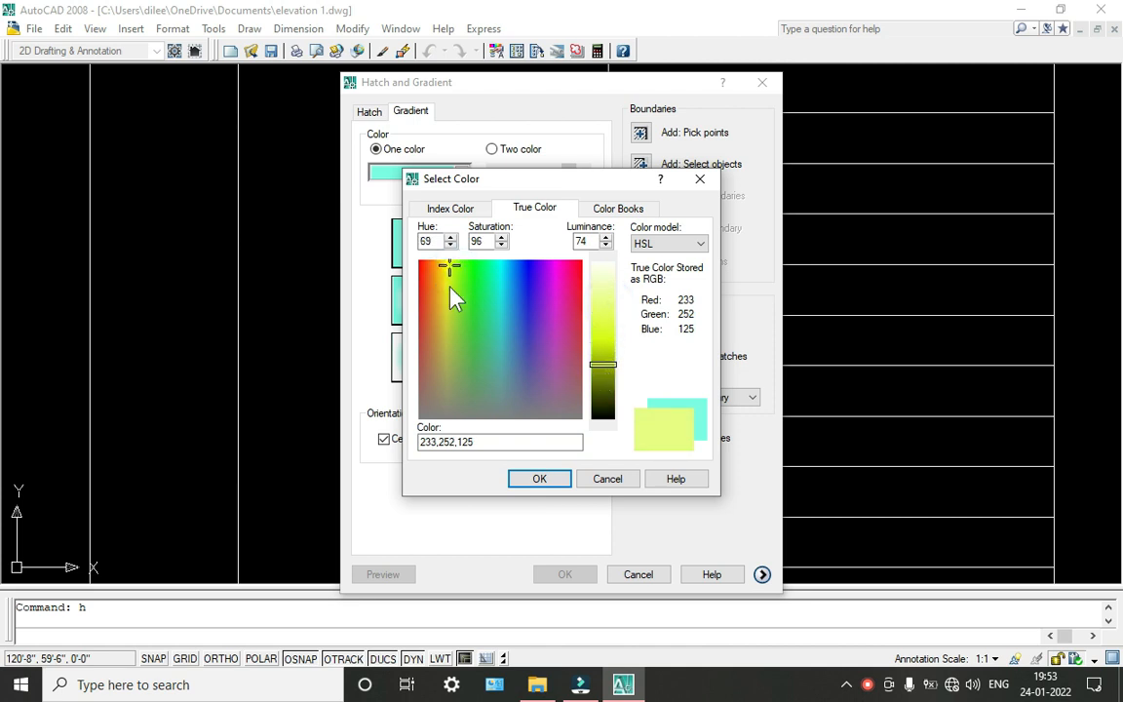
mouse_move(447, 280)
left_mouse_down()
mouse_move(449, 308)
mouse_move(442, 276)
left_mouse_up()
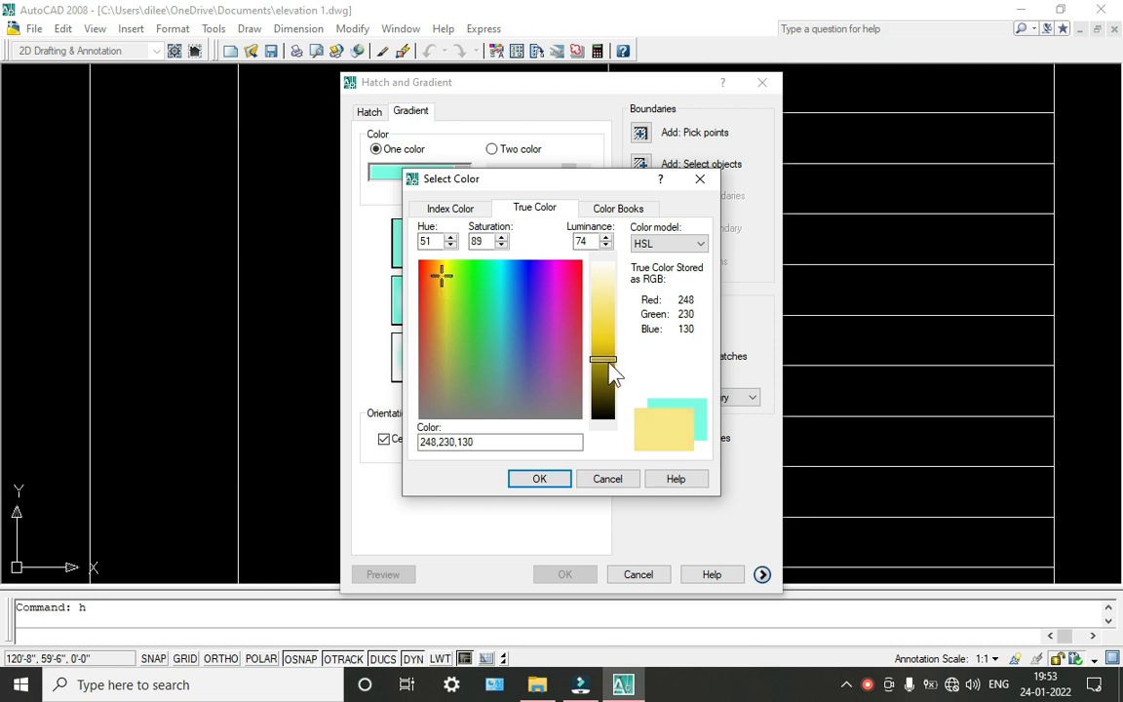
left_click(554, 481)
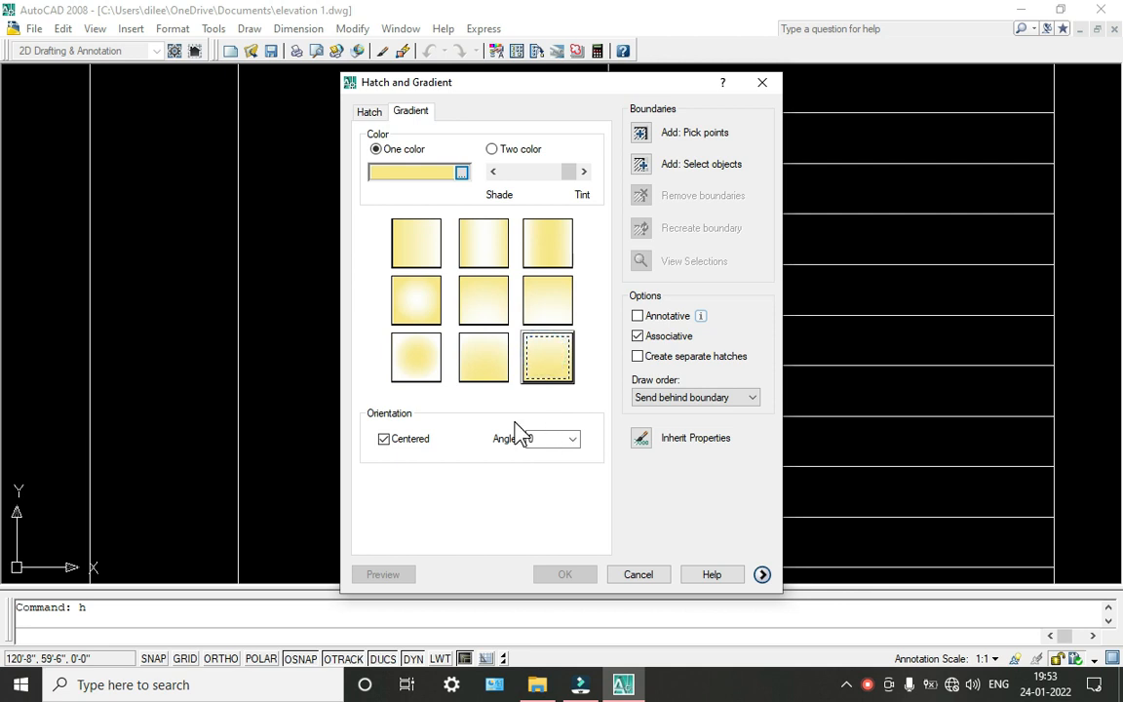
Try to fill the narrow frame band around the tall tower window with the yellow gradient.
left_click(645, 133)
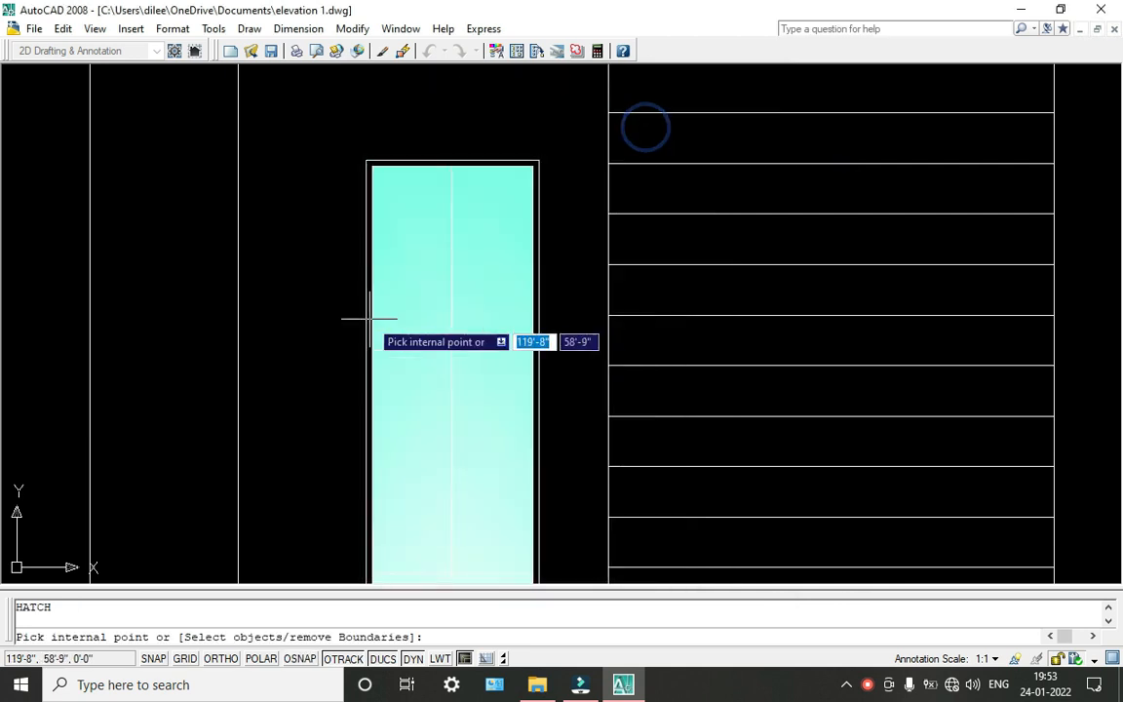
scroll(369, 171, "up", 5)
left_click(373, 251)
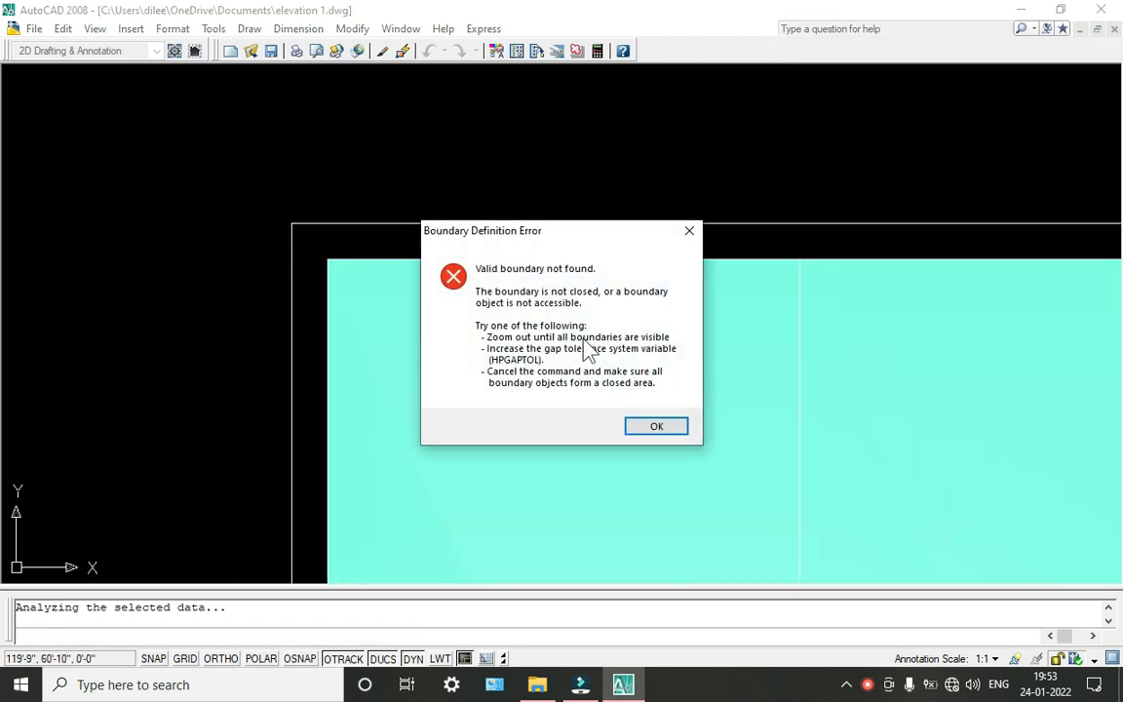
left_click(659, 429)
Examine the corners of the tower window frame for gaps in the boundary, and cancel the gradient hatch.
scroll(527, 346, "down", 4)
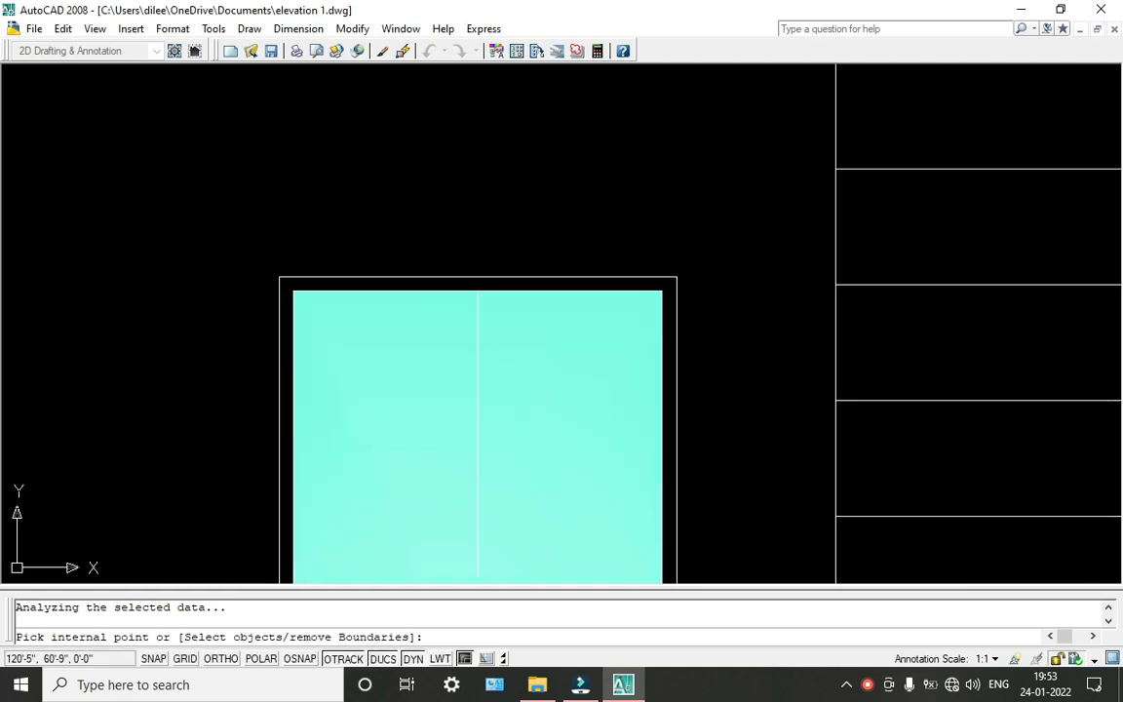
scroll(588, 283, "up", 5)
scroll(588, 283, "down", 8)
middle_click_drag(576, 306, 524, 118)
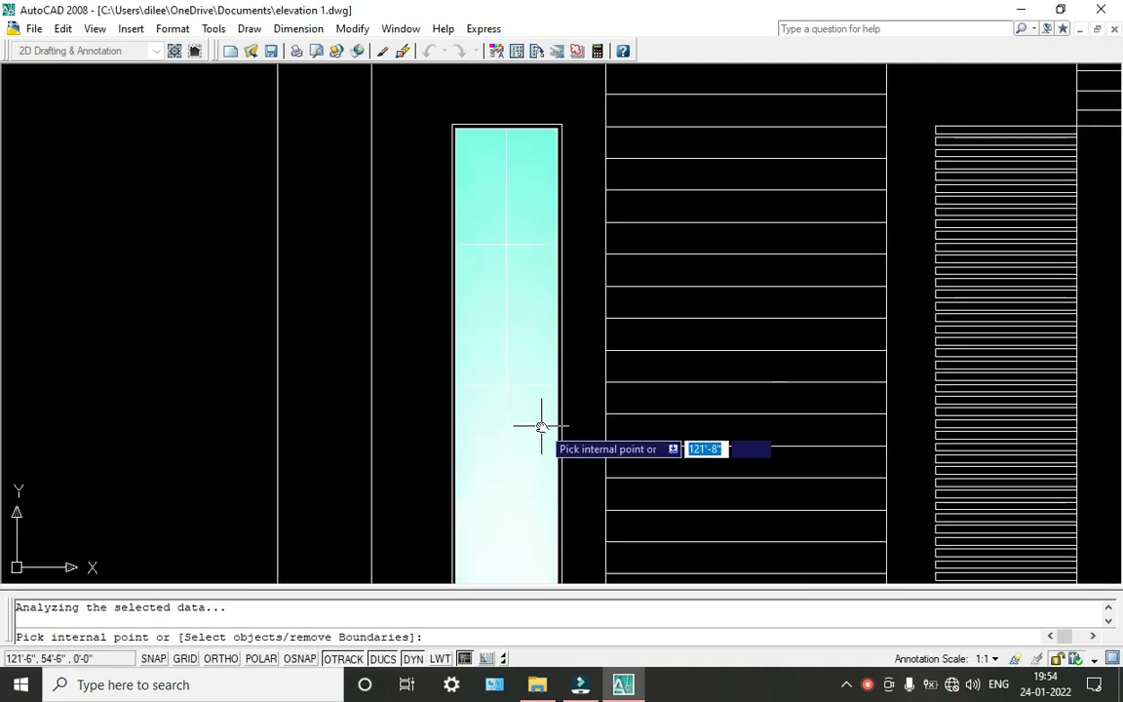
middle_click_drag(539, 426, 514, 122)
scroll(453, 395, "up", 3)
scroll(419, 390, "up", 6)
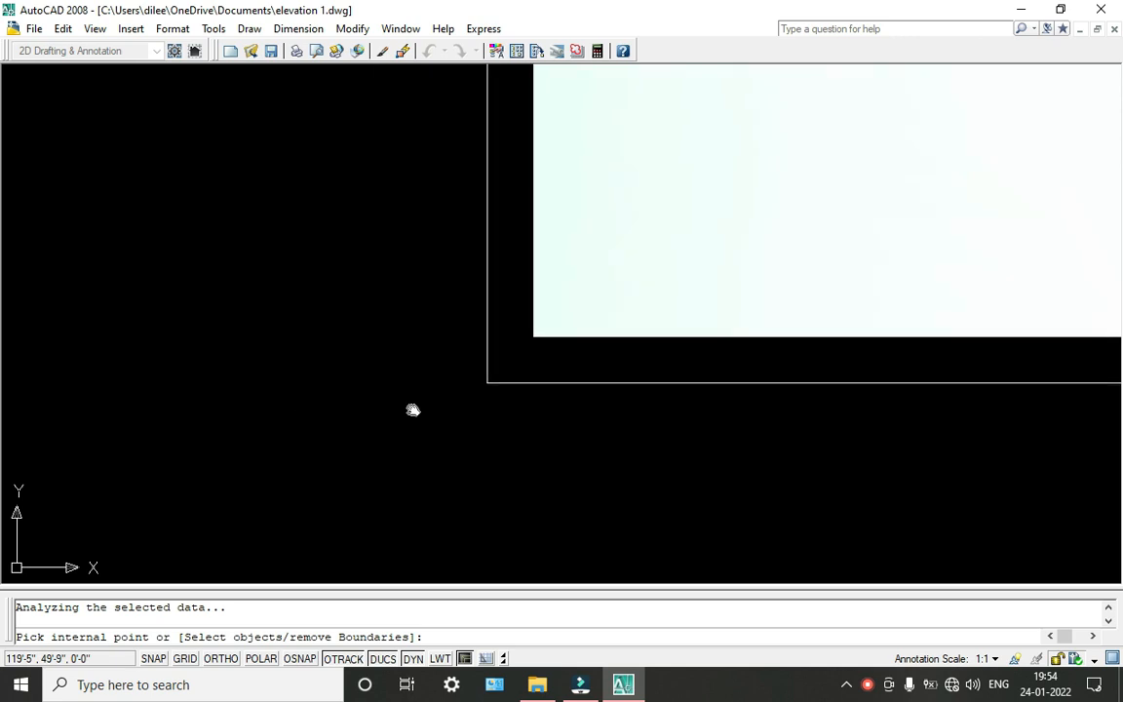
scroll(613, 384, "down", 6)
middle_click_drag(617, 390, 161, 404)
middle_click_drag(850, 454, 595, 475)
scroll(795, 448, "up", 4)
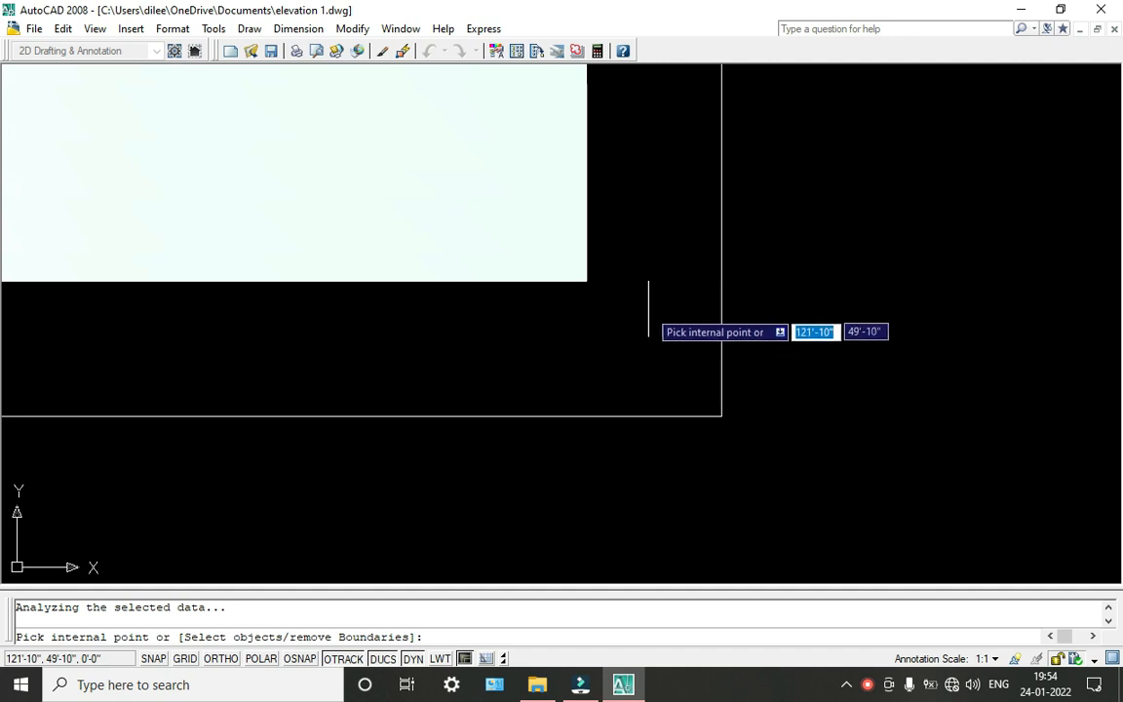
scroll(597, 283, "up", 2)
scroll(597, 284, "down", 3)
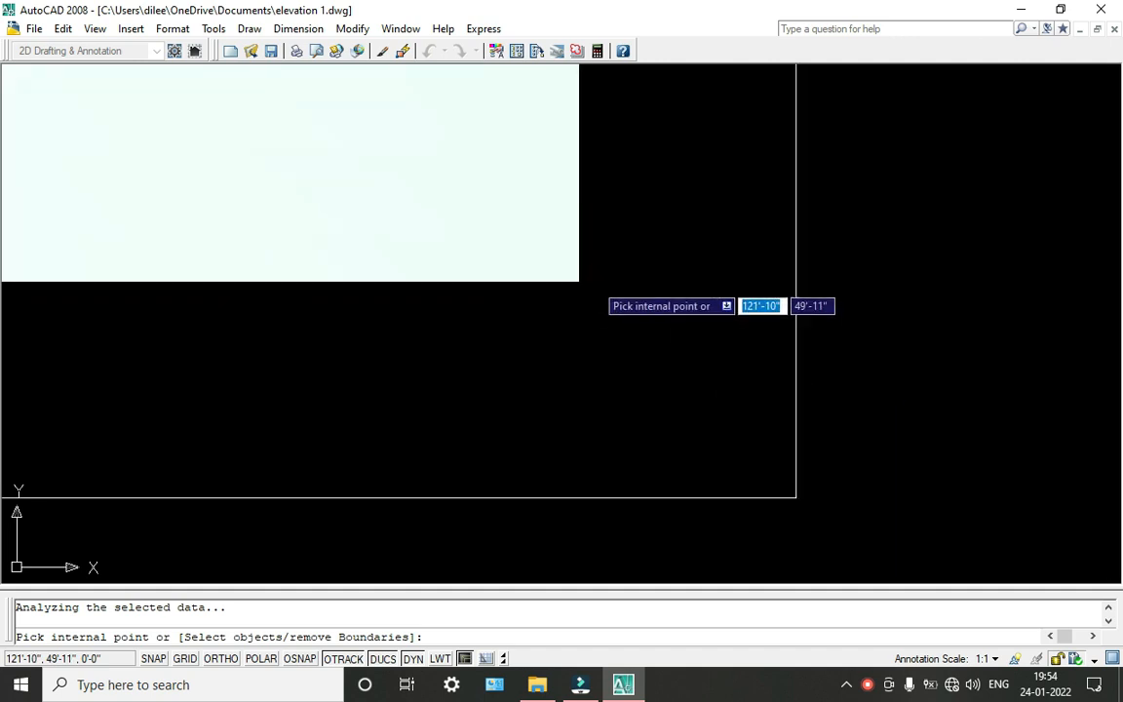
key("Escape")
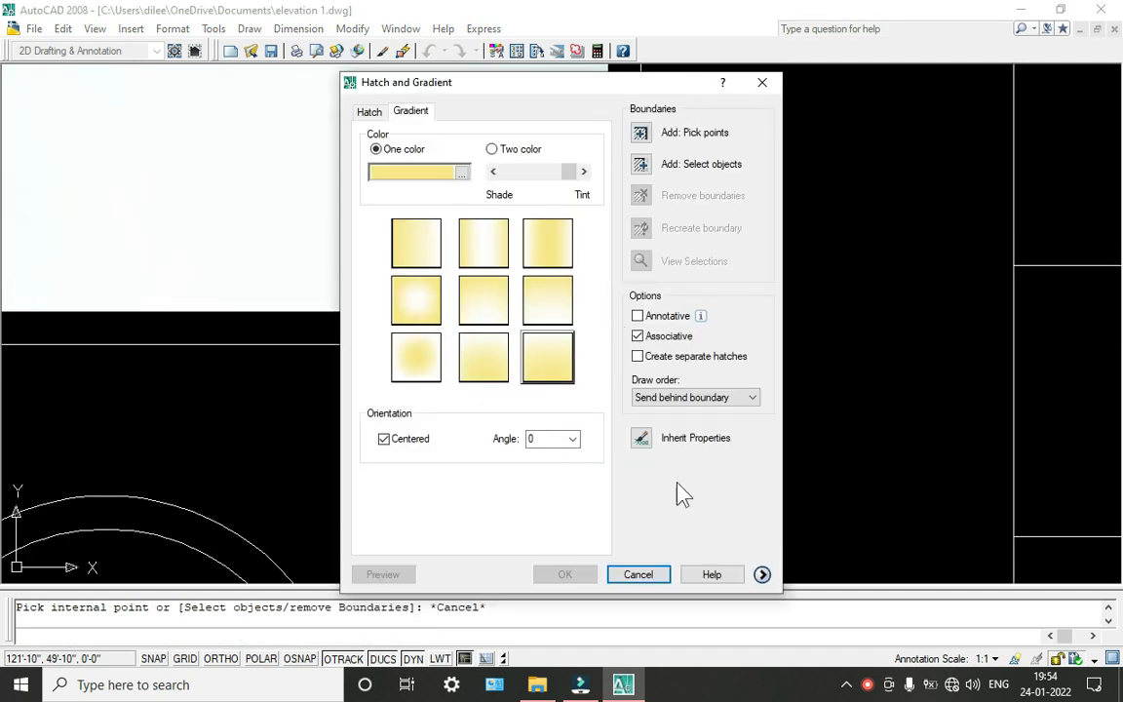
left_click(639, 575)
Examine the inner frame line of the tall tower window from its lower right corner up to its upper edge.
left_click(594, 309)
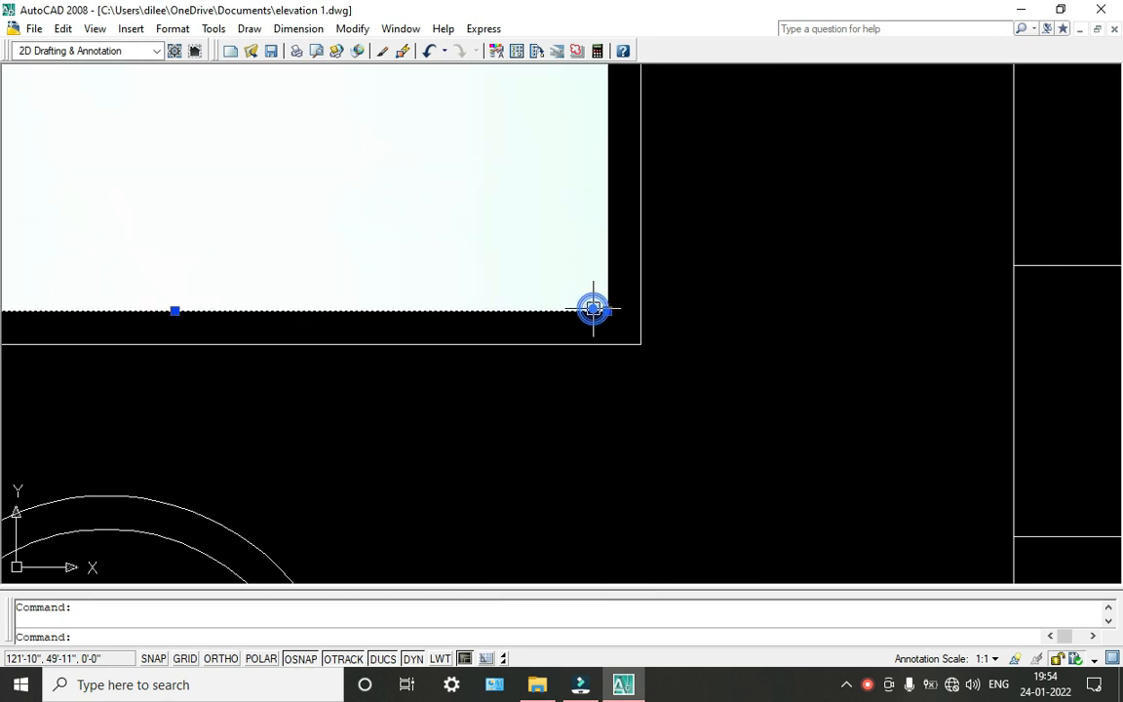
scroll(560, 302, "down", 4)
mouse_move(557, 303)
middle_mouse_down()
mouse_move(571, 407)
mouse_move(627, 444)
mouse_move(738, 654)
middle_mouse_up()
key("Escape")
middle_click_drag(523, 324, 499, 606)
middle_click_drag(453, 242, 425, 394)
middle_click_drag(444, 215, 456, 375)
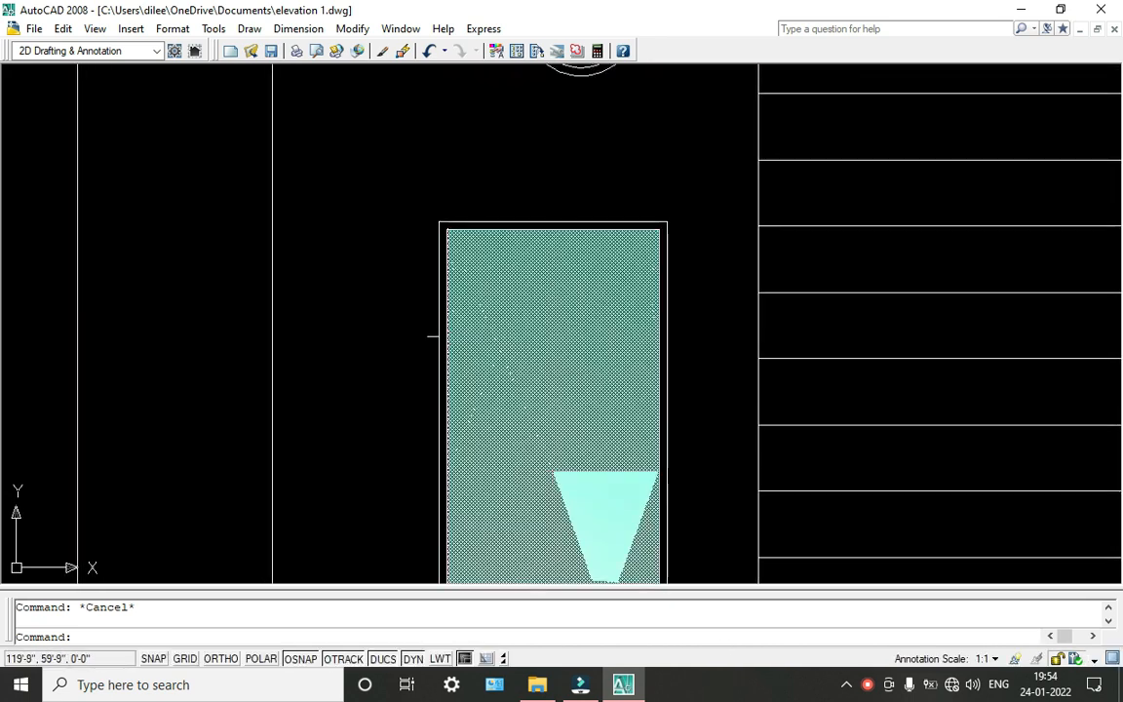
scroll(442, 226, "up", 2)
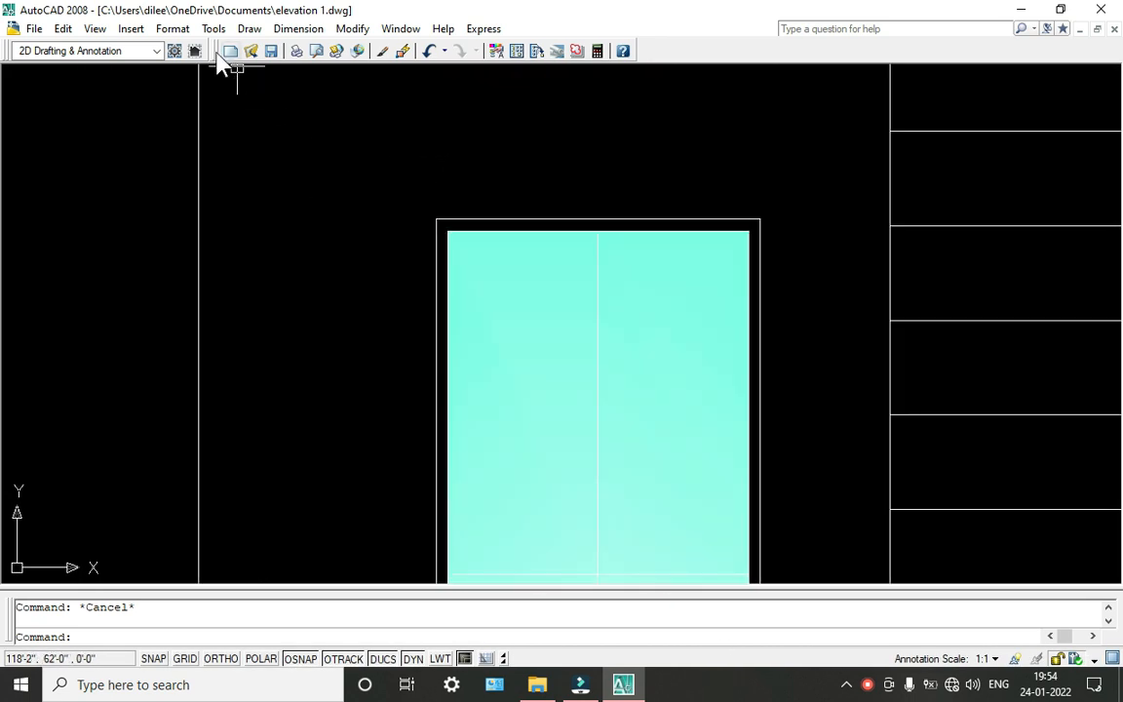
Draw a rectangle over the inner frame outline of the tall tower window, from its upper left to its lower right corner.
type("rec")
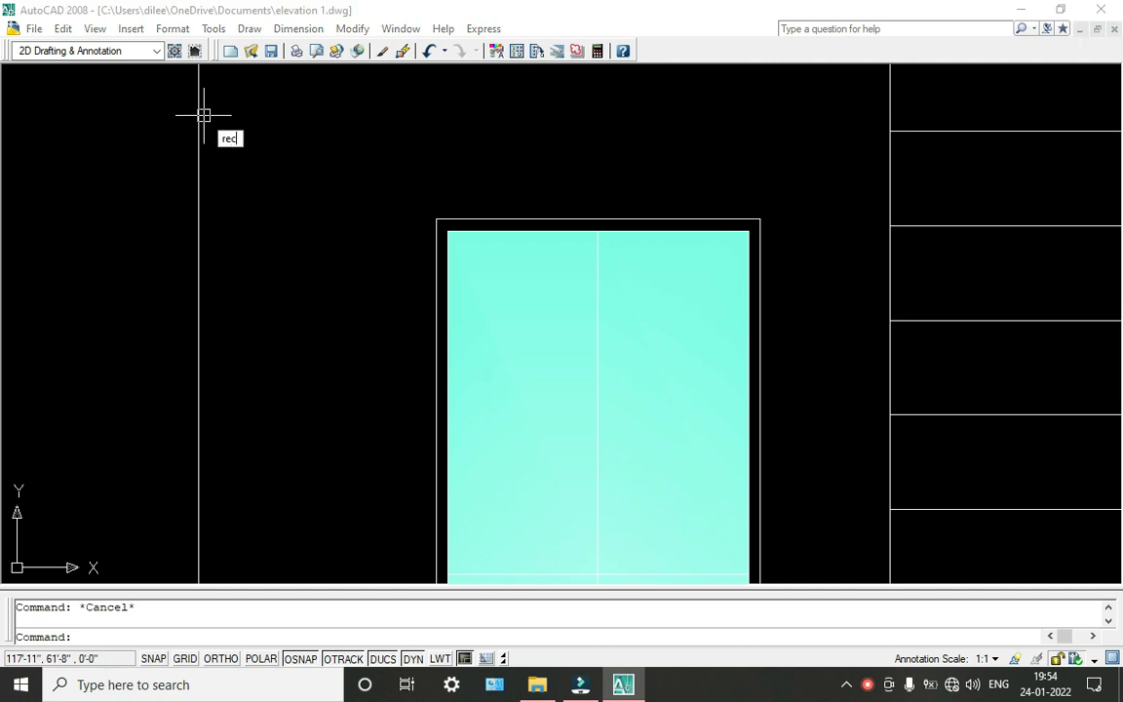
key("Return")
scroll(464, 238, "up", 4)
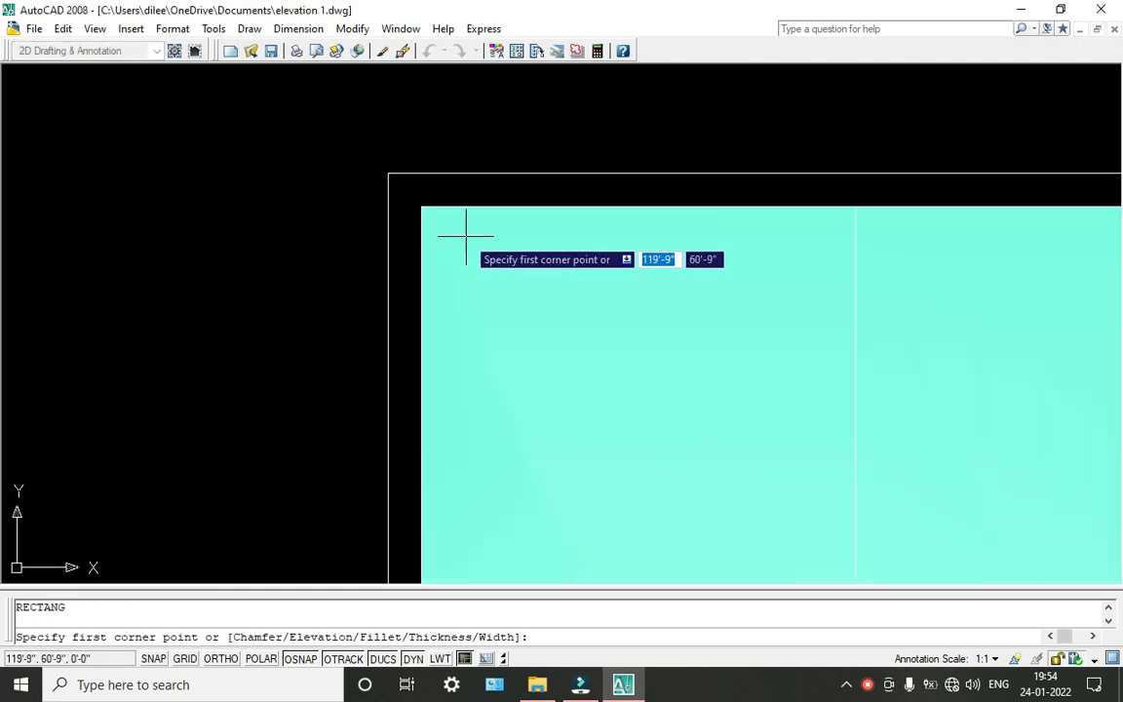
left_click(421, 206)
scroll(499, 296, "down", 5)
middle_click_drag(505, 303, 401, 143)
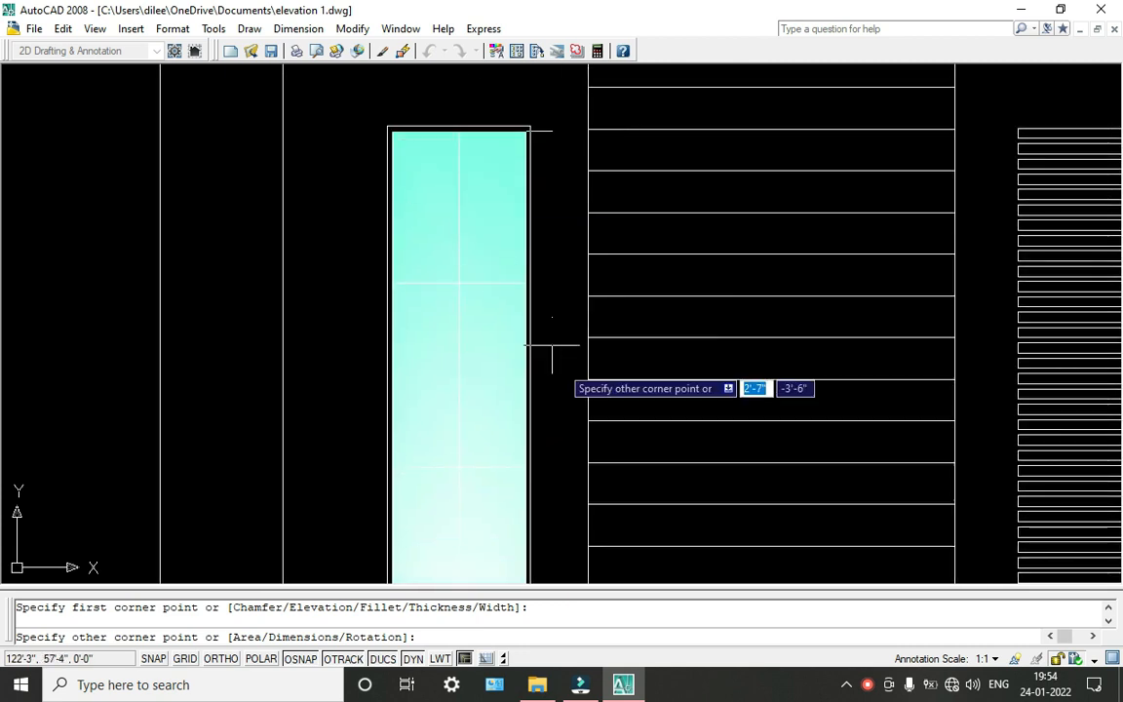
middle_click_drag(564, 366, 410, 173)
scroll(375, 561, "up", 4)
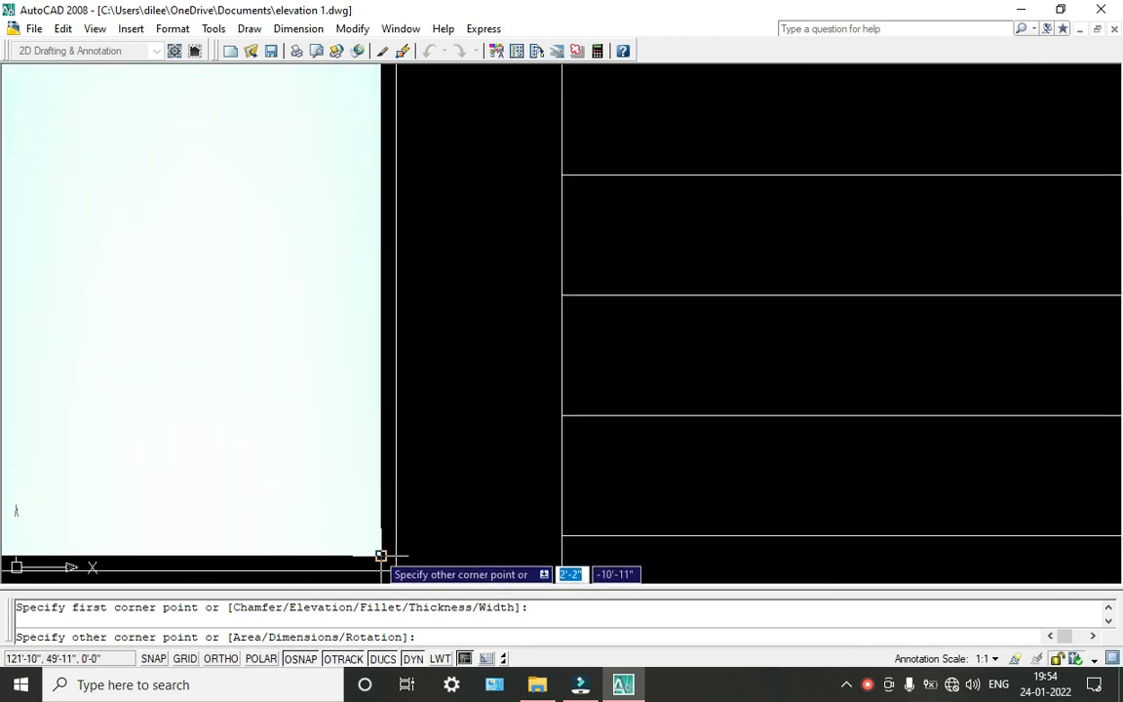
left_click(376, 551)
Draw a second rectangle over the outer frame outline of the tall tower window, from its upper left to its lower right corner.
scroll(391, 454, "down", 5)
middle_click_drag(391, 321, 434, 421)
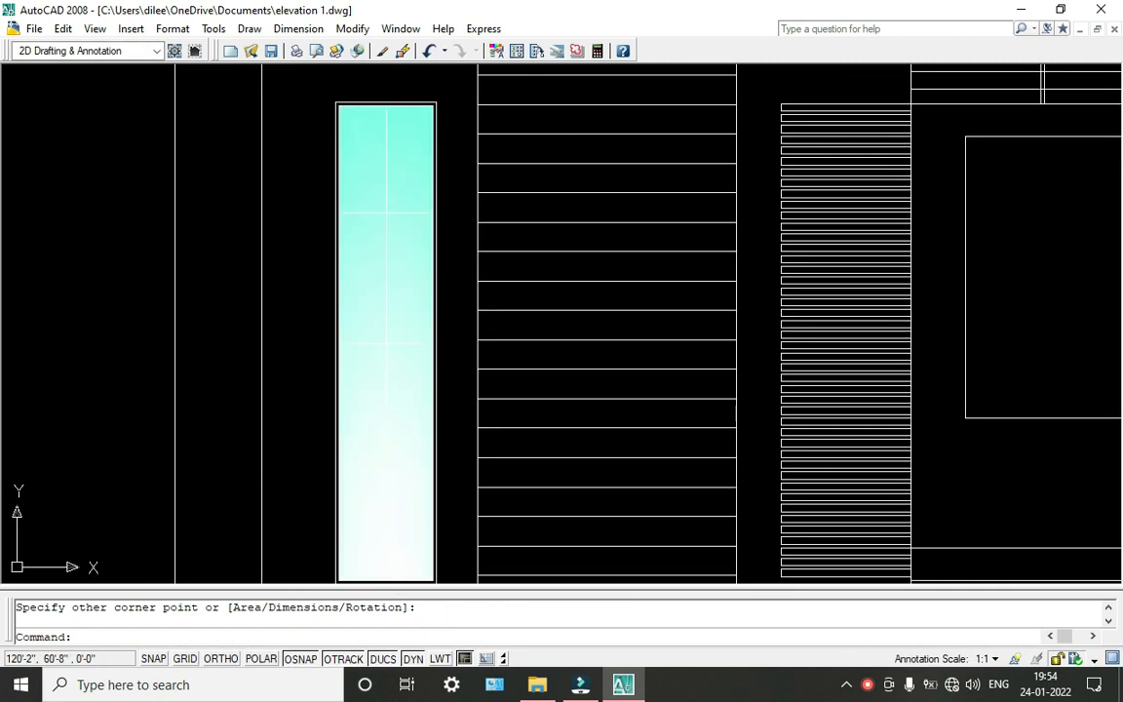
scroll(366, 102, "up", 5)
key("Return")
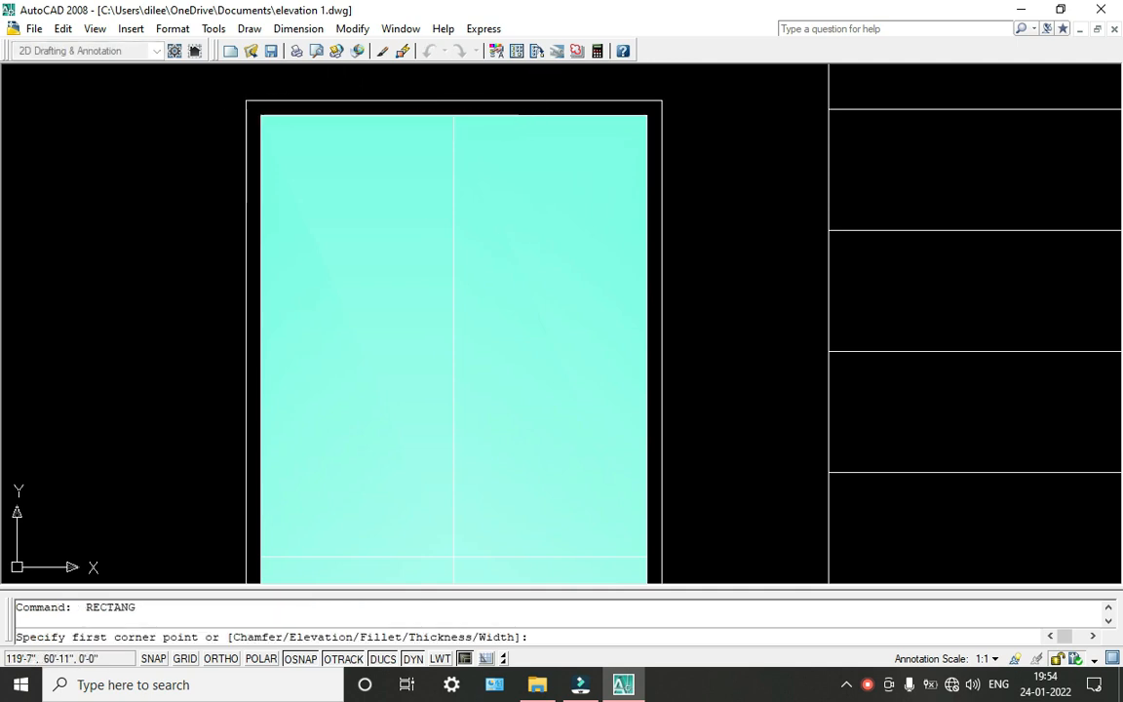
left_click(246, 100)
scroll(513, 352, "down", 2)
scroll(517, 354, "down", 2)
middle_click_drag(548, 548, 392, 279)
middle_click_drag(443, 446, 317, 90)
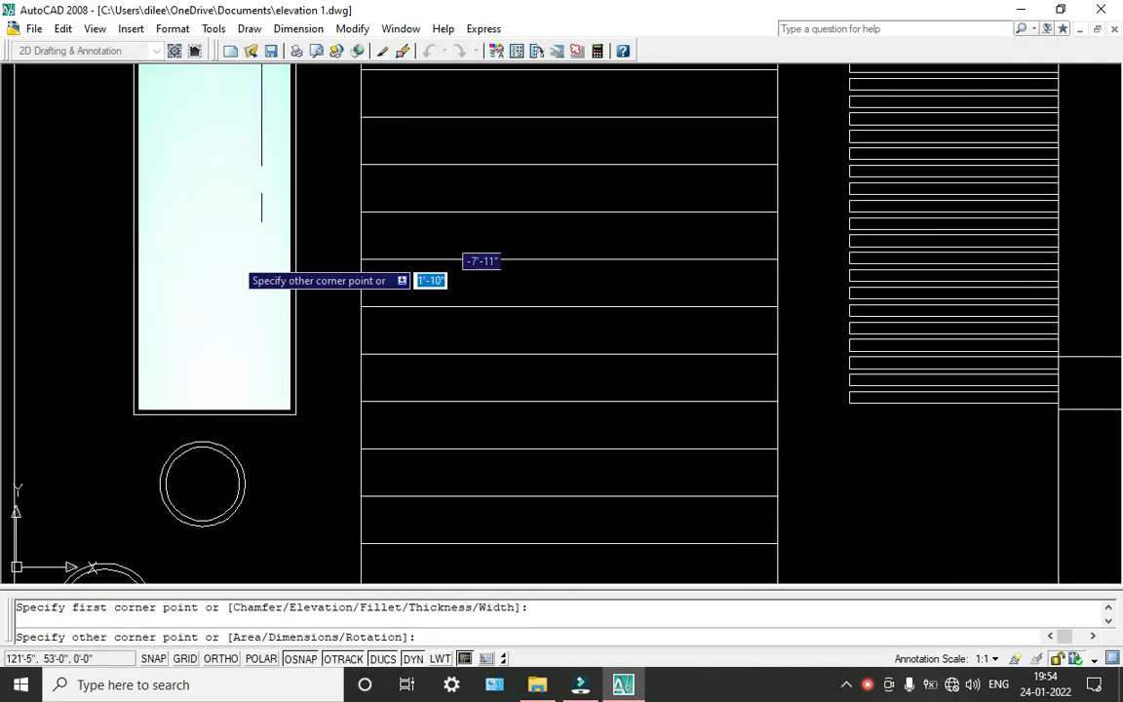
scroll(265, 383, "up", 3)
scroll(273, 392, "up", 3)
left_click(369, 500)
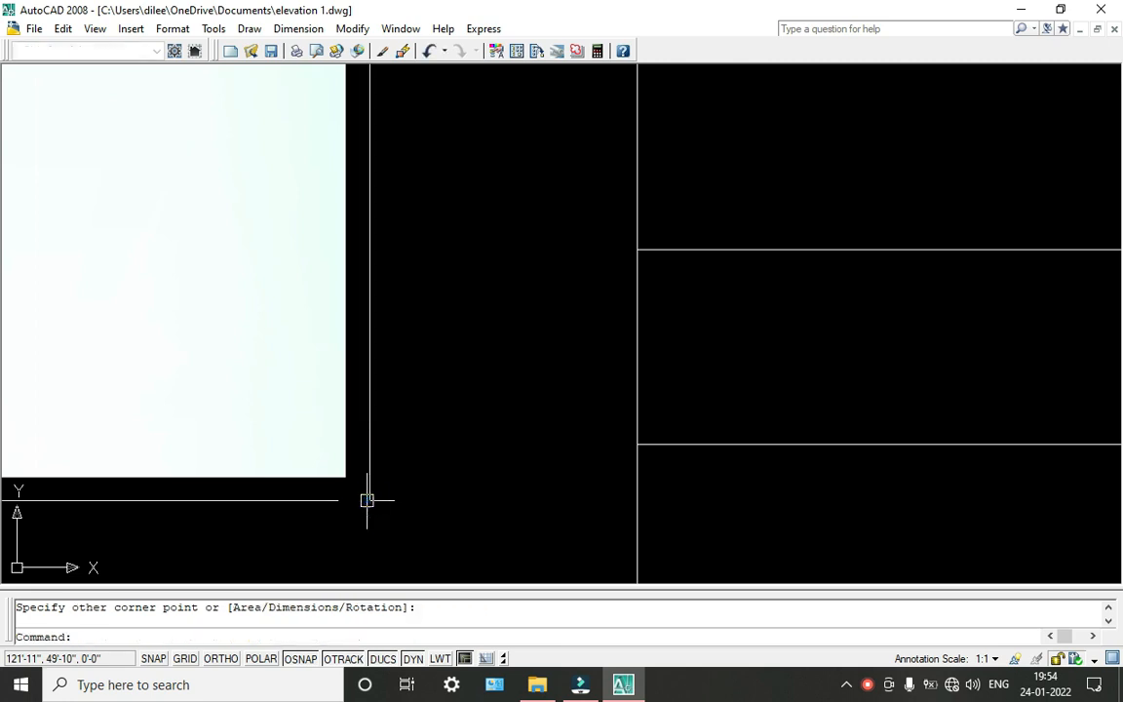
Set up a one-color gradient hatch in light yellow (239,249,128) and pick the frame band around the tall tower window as its boundary.
type("h")
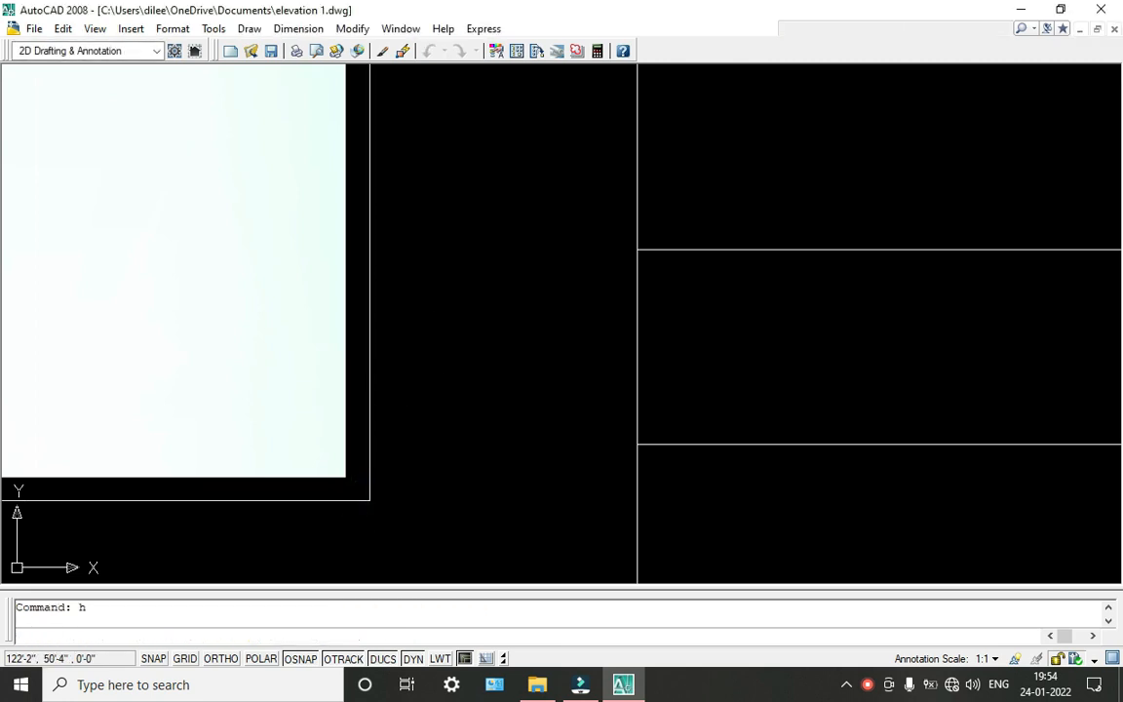
key("Return")
left_click(408, 113)
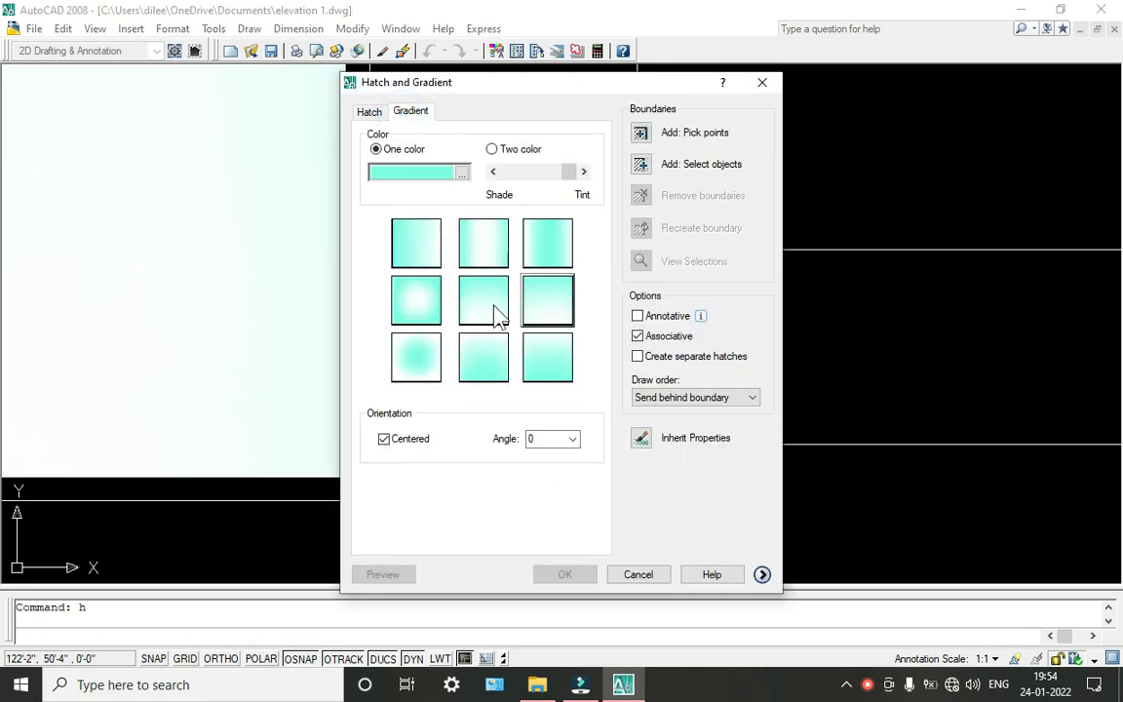
left_click(462, 174)
left_click(449, 274)
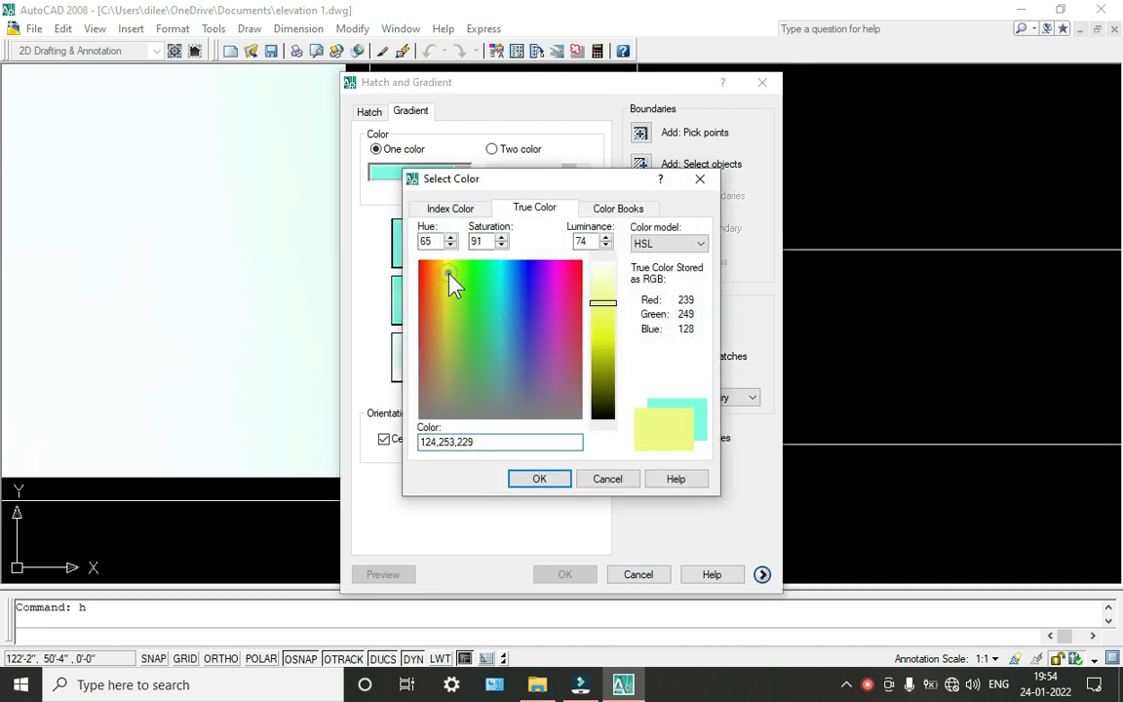
left_click(539, 479)
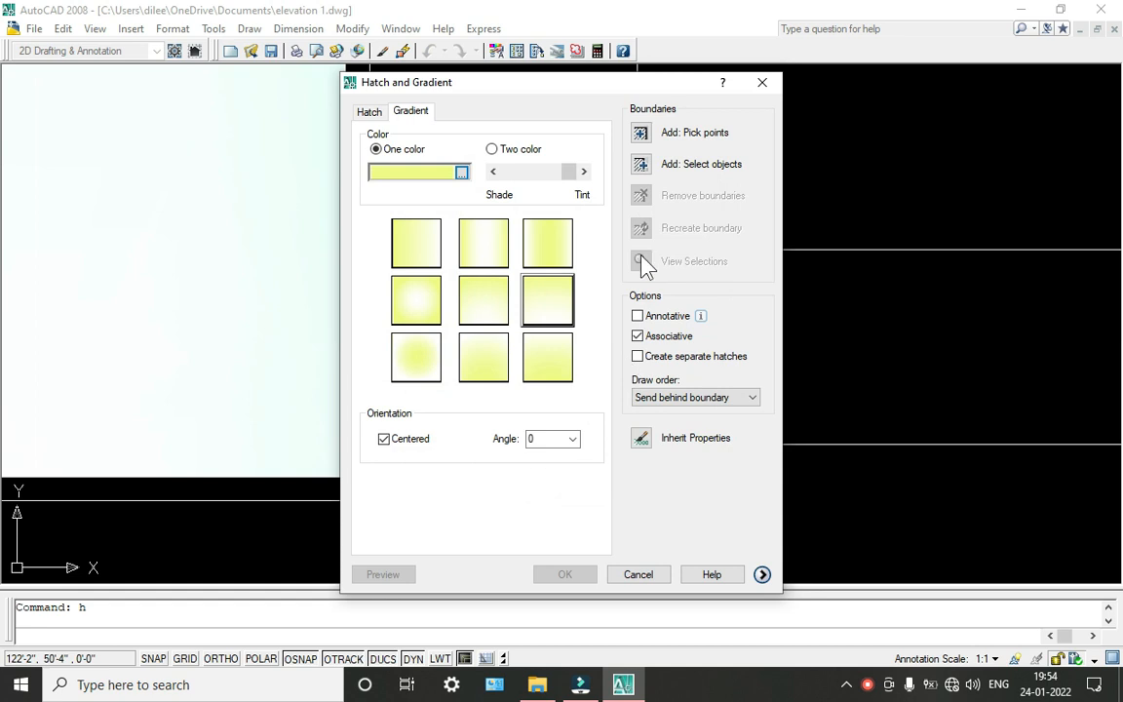
left_click(641, 136)
left_click(361, 404)
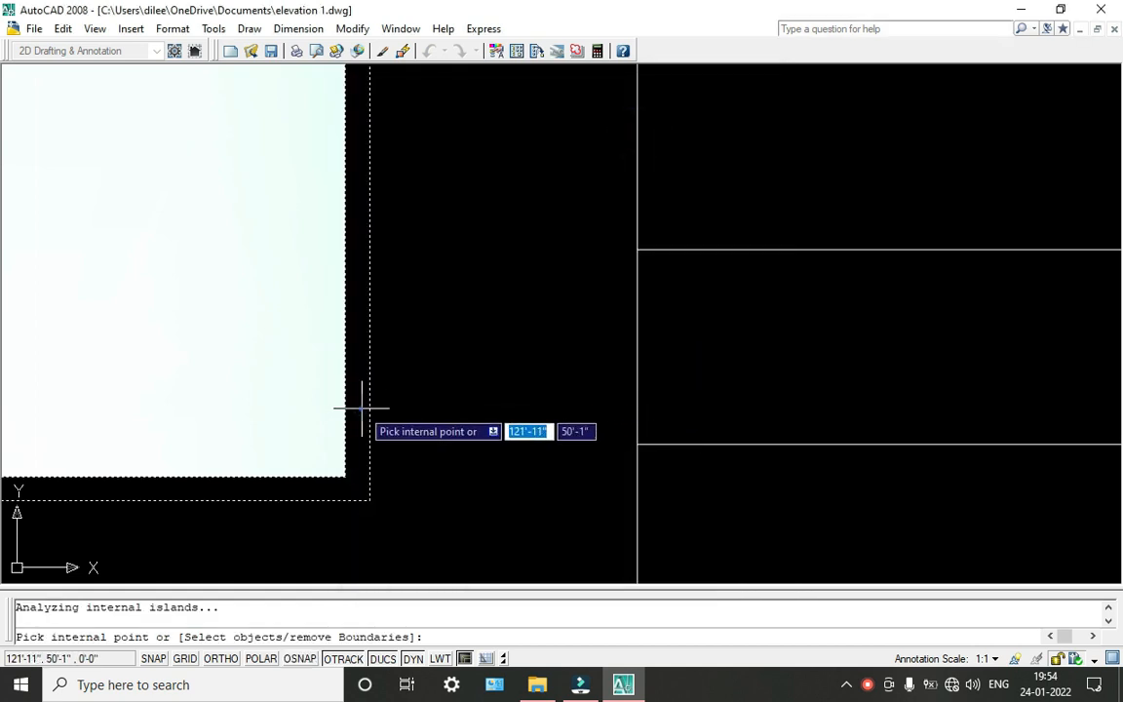
key("Return")
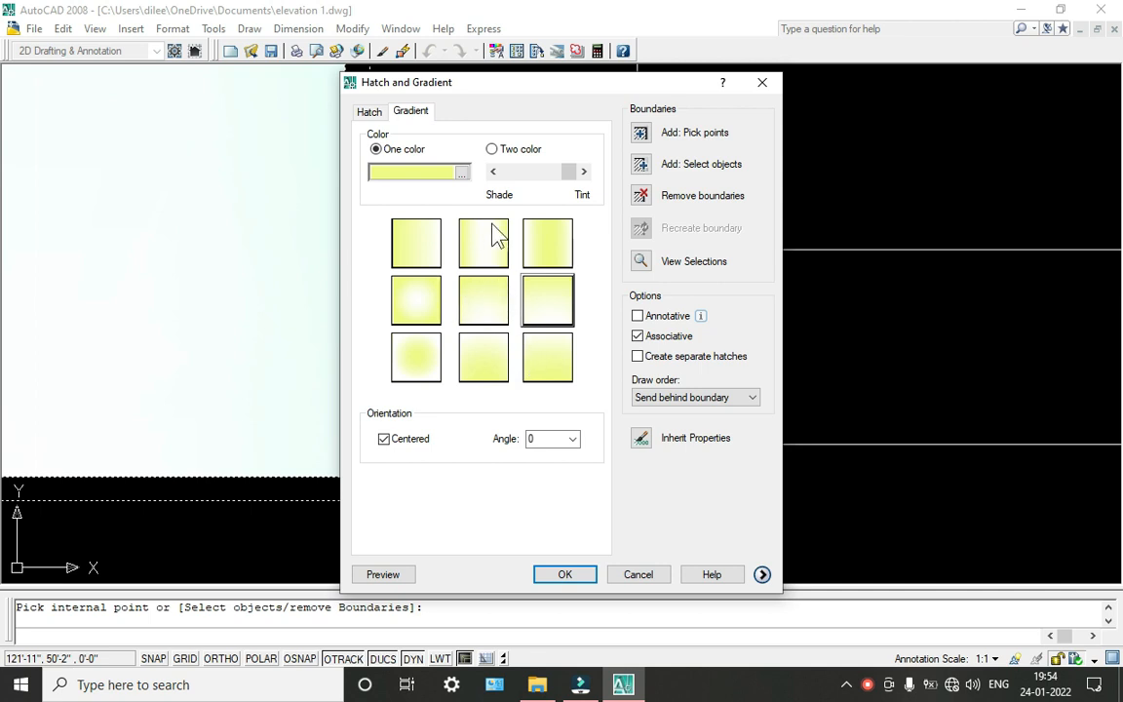
Darken the gradient color to luminance 46 (206,224,11) and apply the hatch to the window's frame band.
left_click(462, 173)
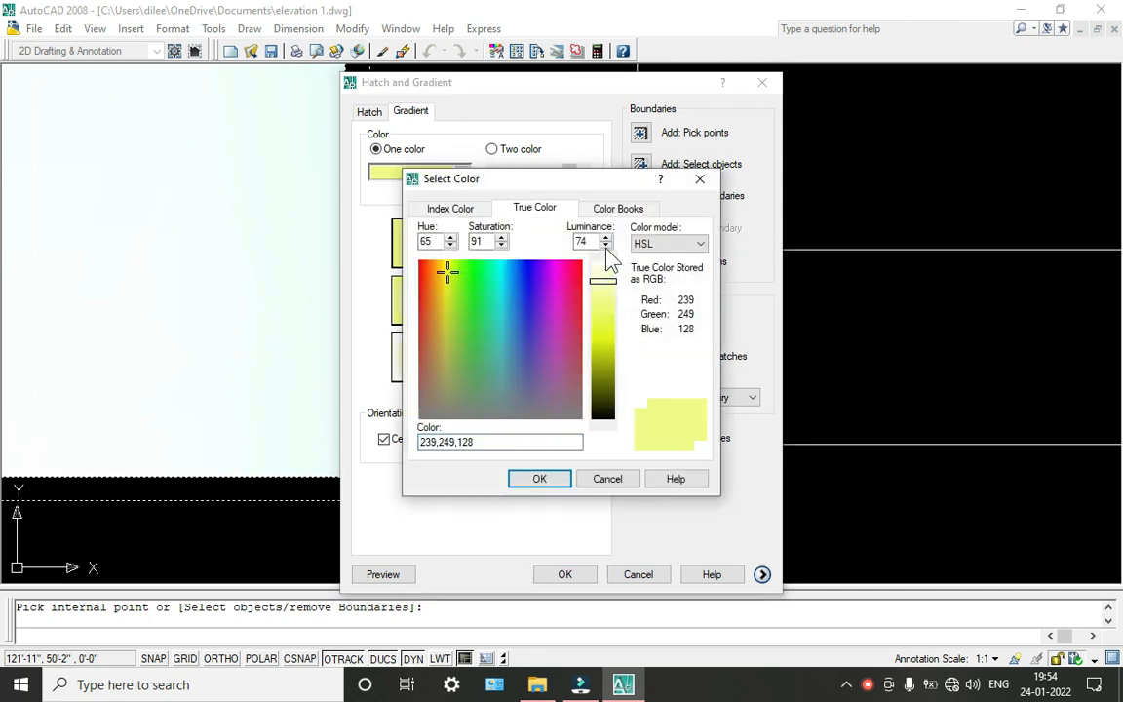
left_click(605, 246)
left_click_drag(612, 375, 596, 347)
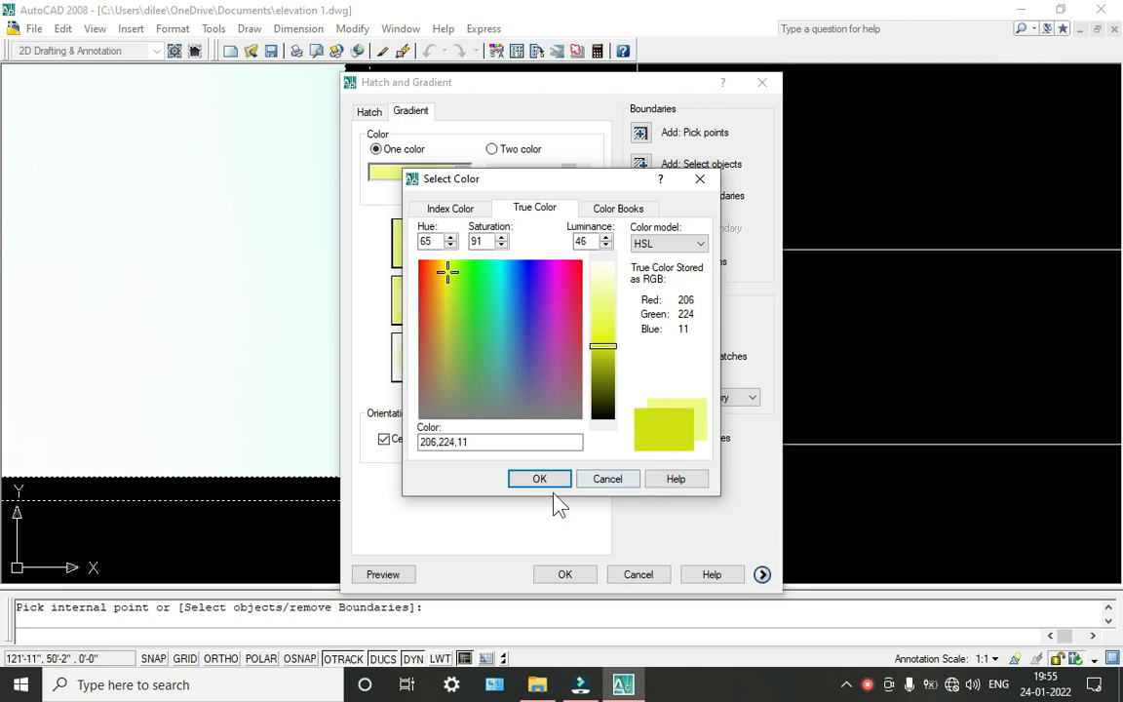
left_click(546, 481)
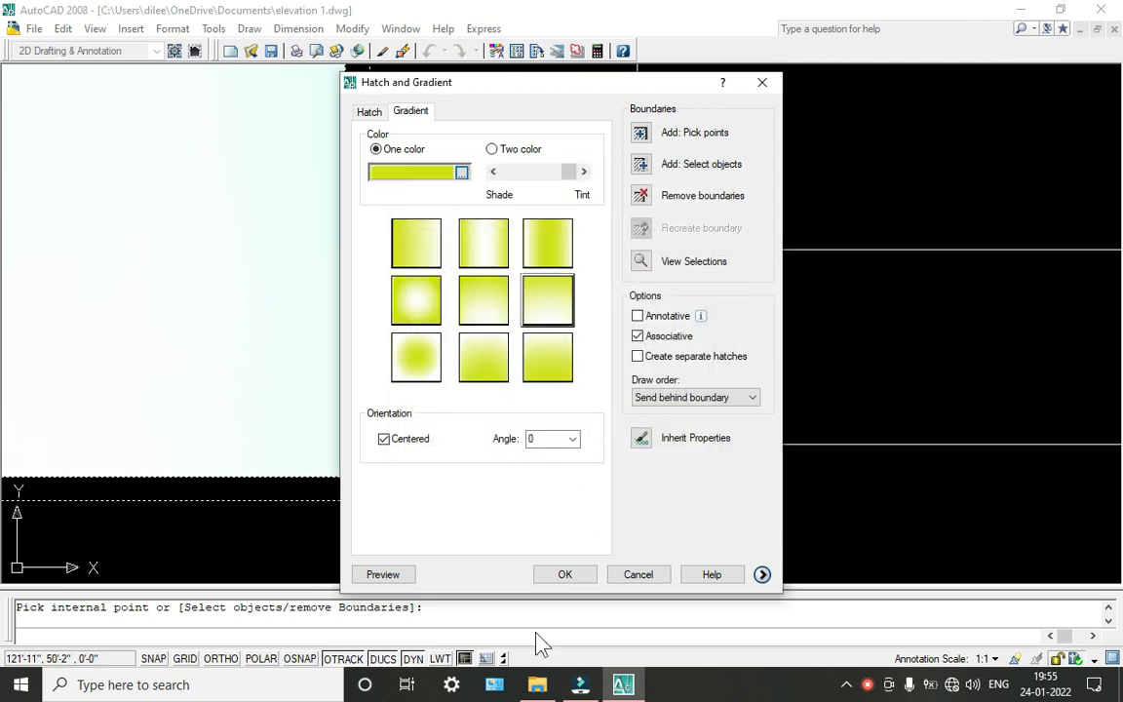
left_click(564, 577)
Undo the gradient hatch on the tall window's frame band.
scroll(511, 506, "down", 5)
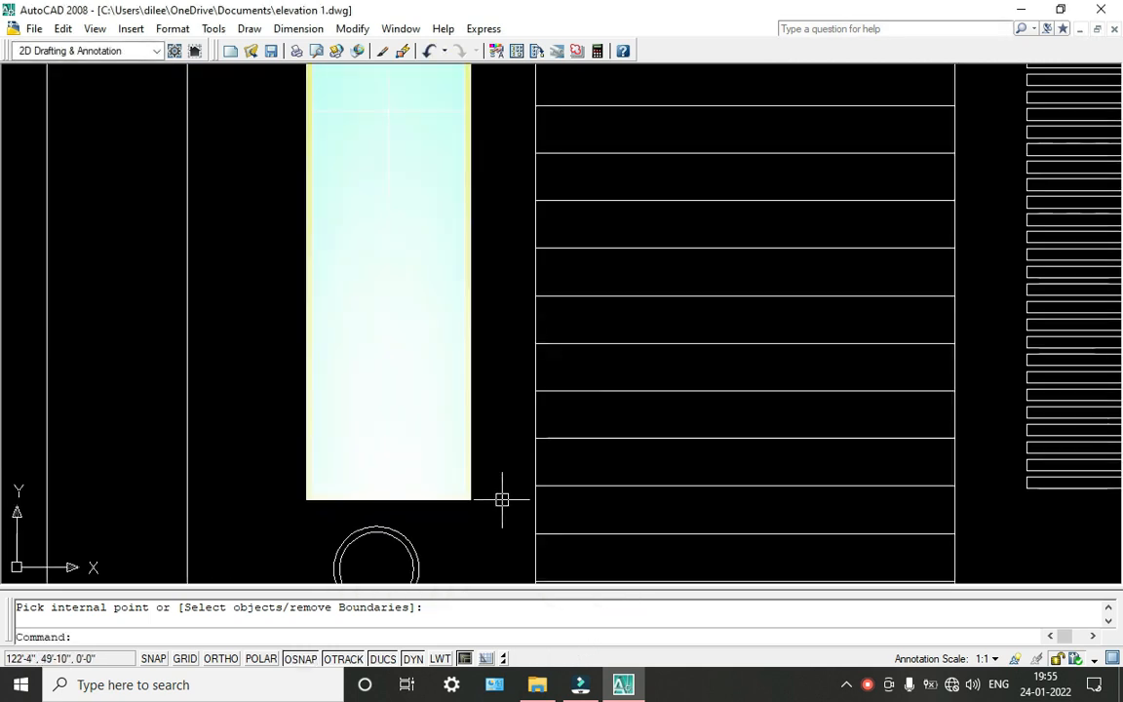
key("ctrl+z")
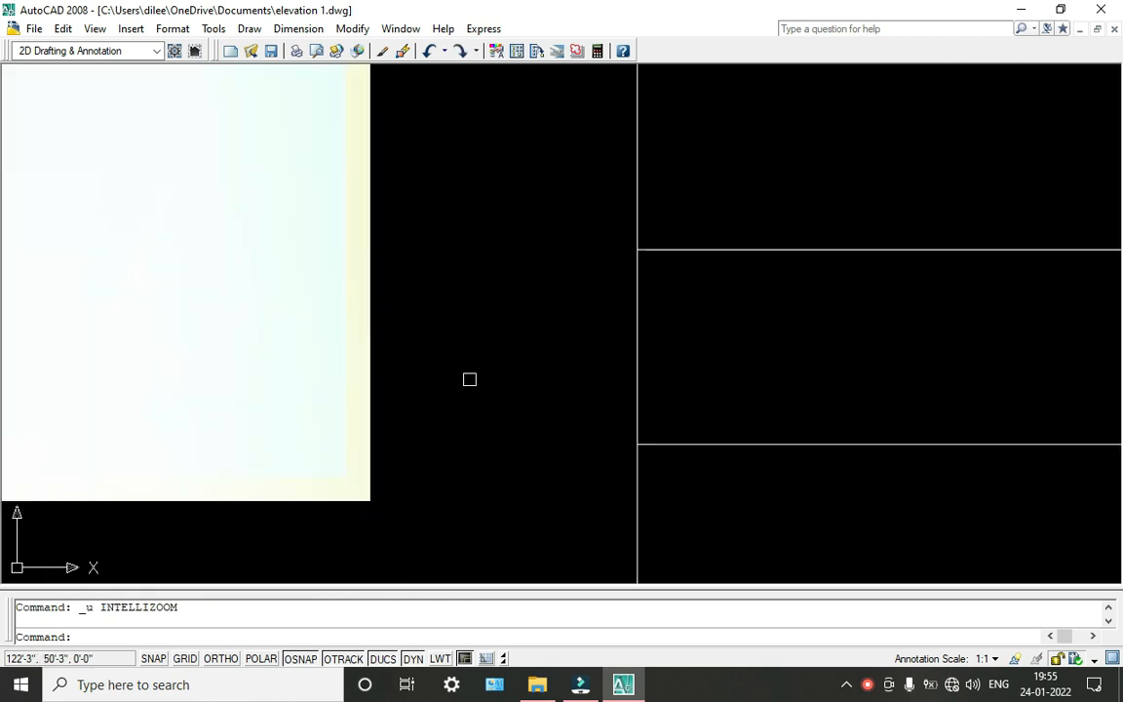
key("ctrl+z")
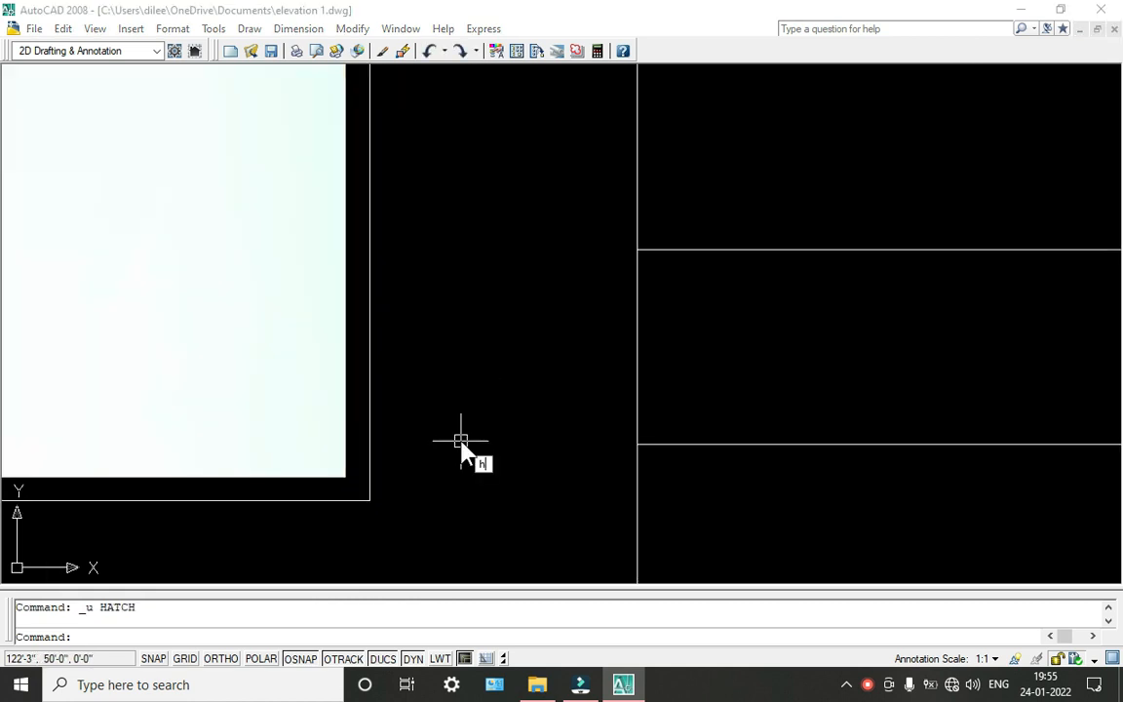
Fill the tall window's frame band with the one-color yellow-green gradient, using the curved pattern that fades towards the top.
type("h")
key("Return")
left_click(408, 112)
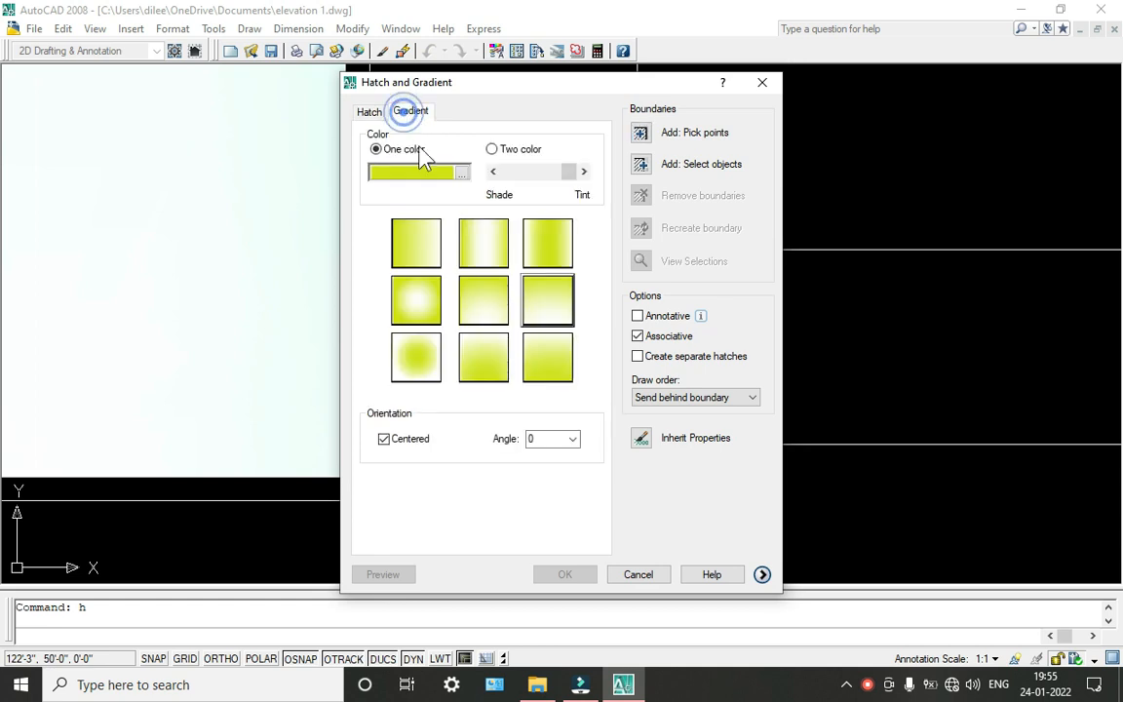
left_click(562, 370)
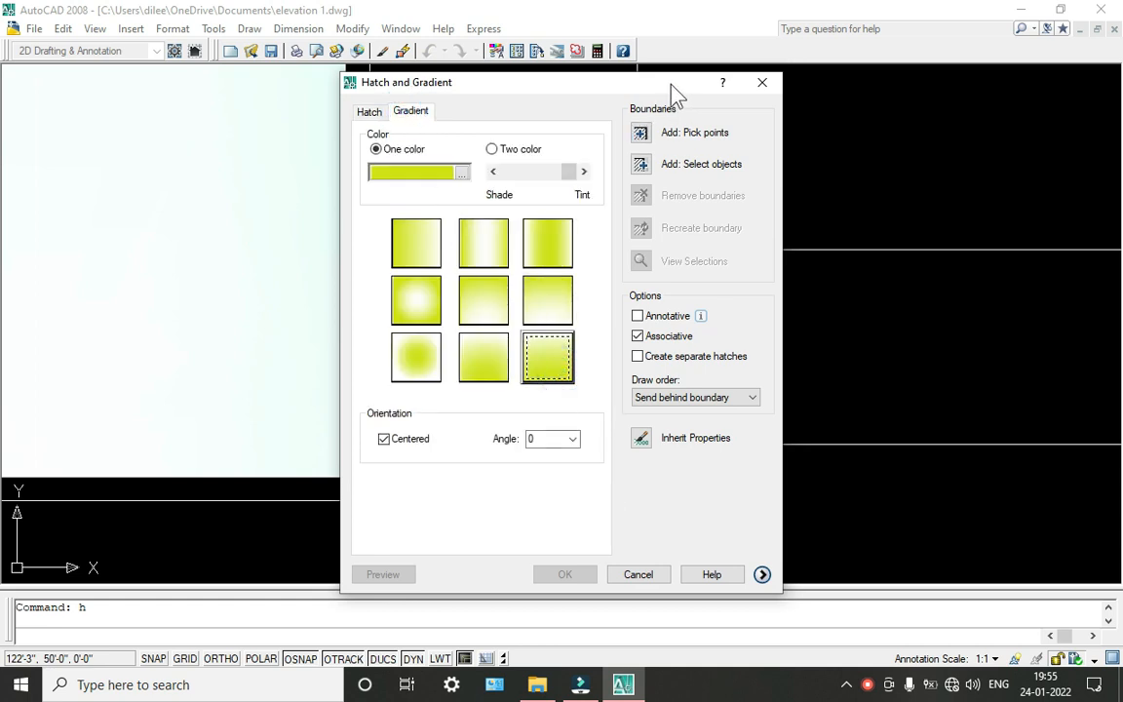
left_click(643, 135)
left_click(361, 316)
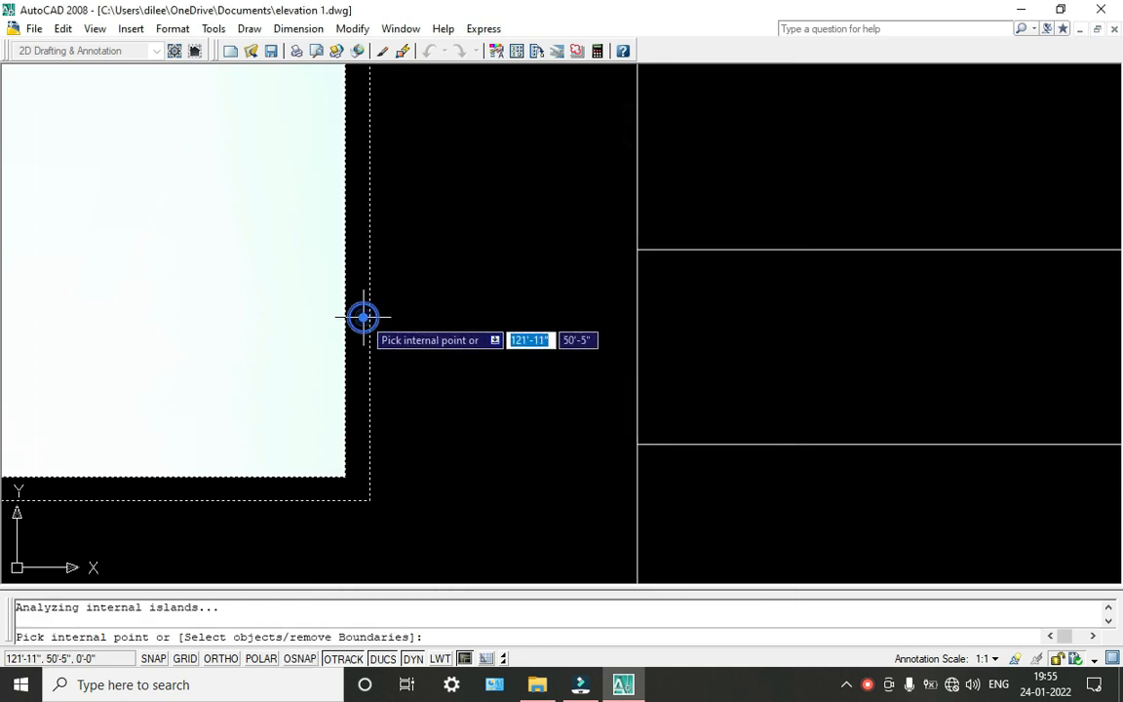
key("Return")
key("Return")
scroll(500, 441, "down", 5)
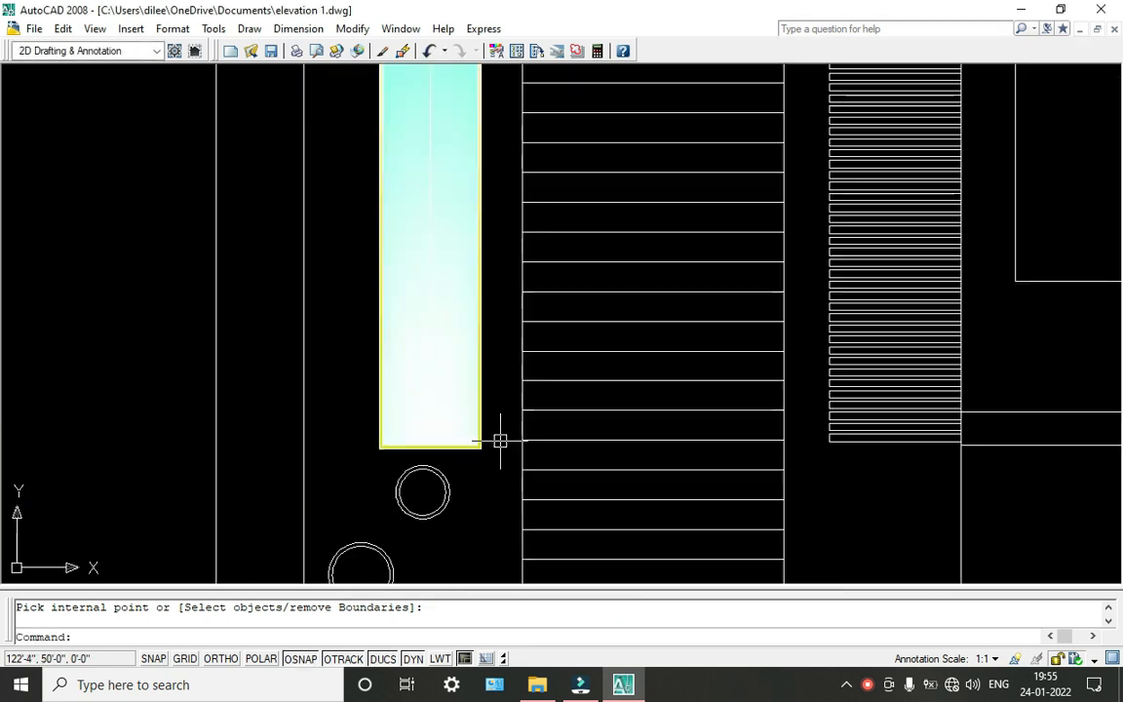
Examine the gradient fill of the tall window's frame at its upper and lower ends and within the whole tower.
middle_click_drag(447, 351, 442, 510)
scroll(425, 104, "up", 4)
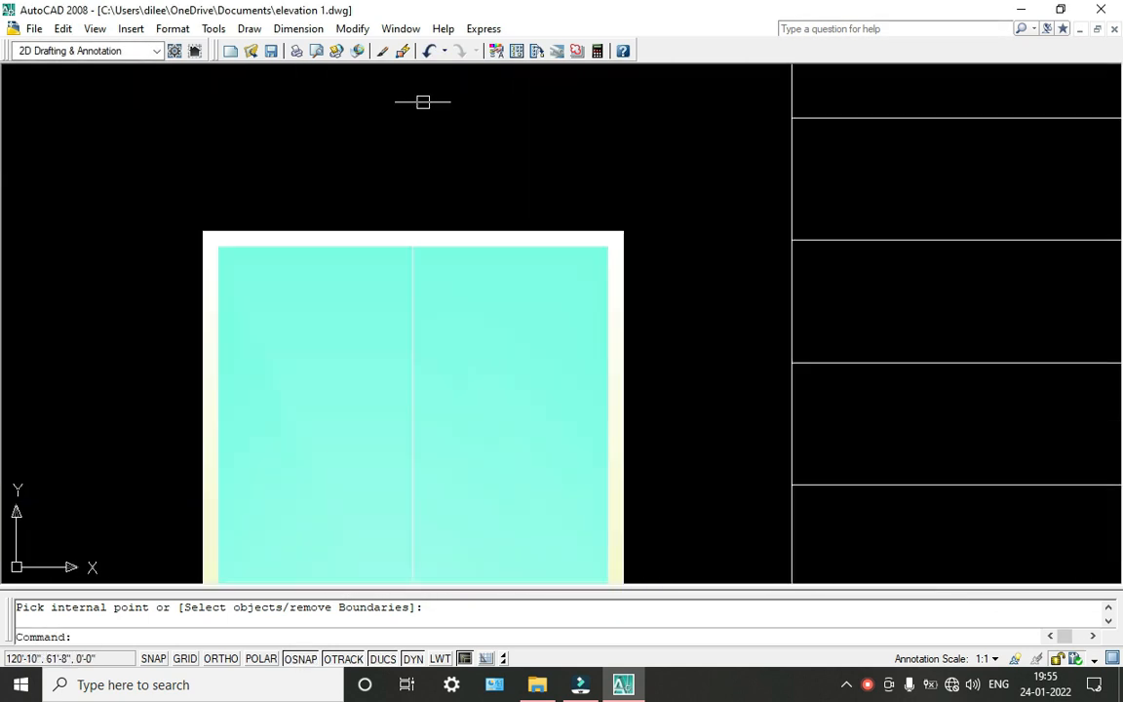
scroll(591, 227, "up", 3)
scroll(636, 255, "up", 3)
scroll(631, 258, "down", 9)
mouse_move(611, 244)
middle_mouse_down()
mouse_move(604, 260)
mouse_move(529, 124)
middle_mouse_up()
scroll(529, 391, "up", 4)
scroll(530, 390, "down", 4)
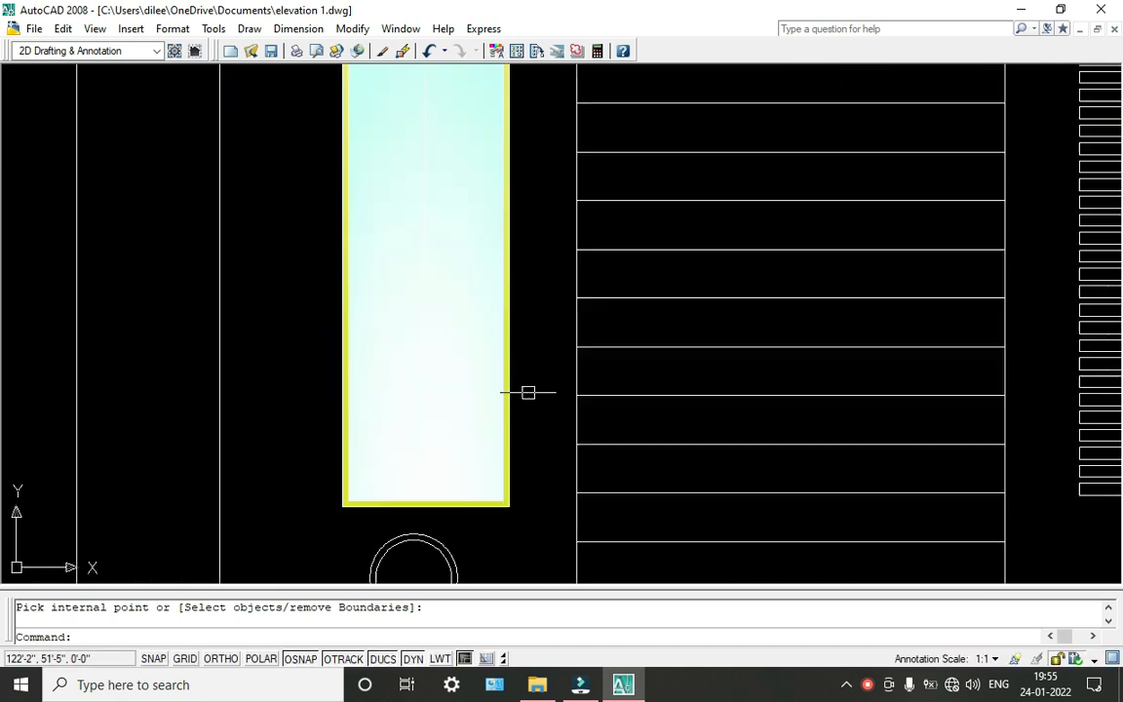
middle_click_drag(521, 389, 543, 542)
scroll(493, 380, "down", 2)
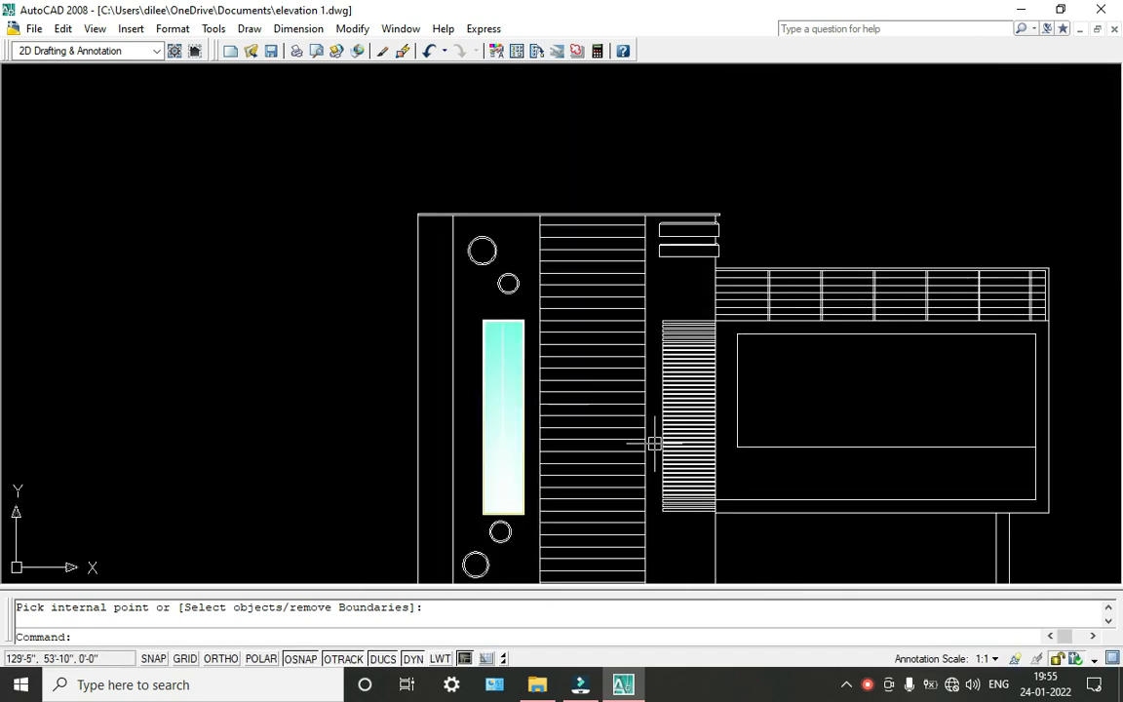
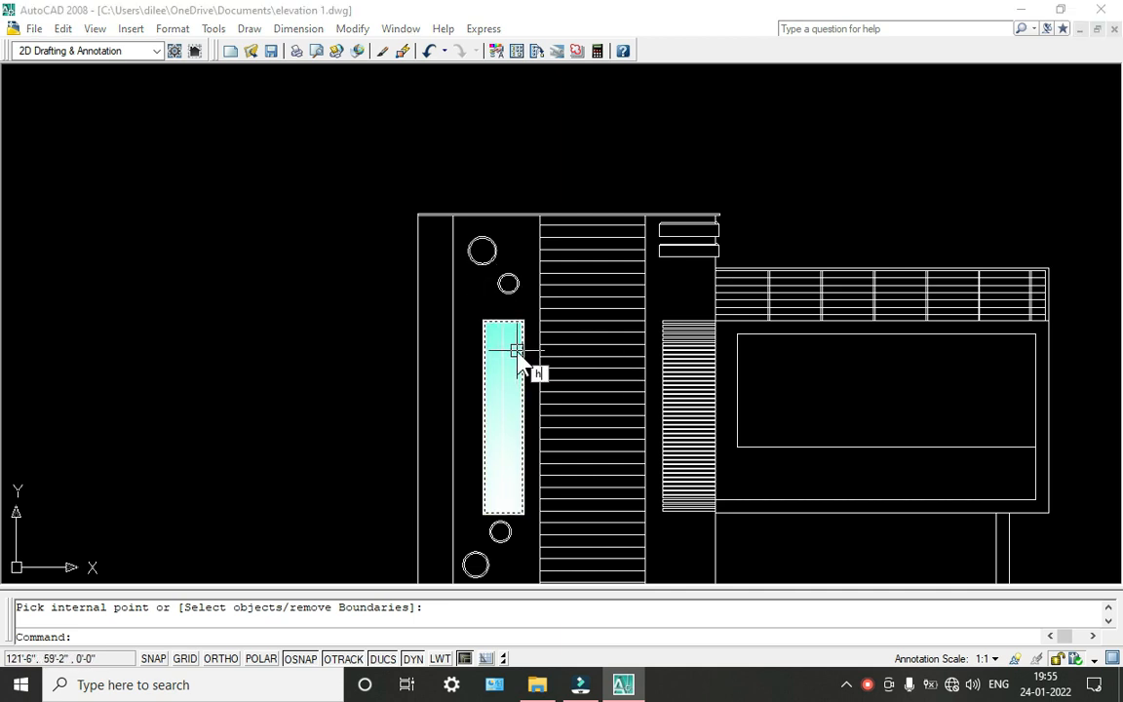
Start a new pattern hatch, browse the other predefined patterns, and accept the selected pattern.
key("Escape")
type("h")
key("Return")
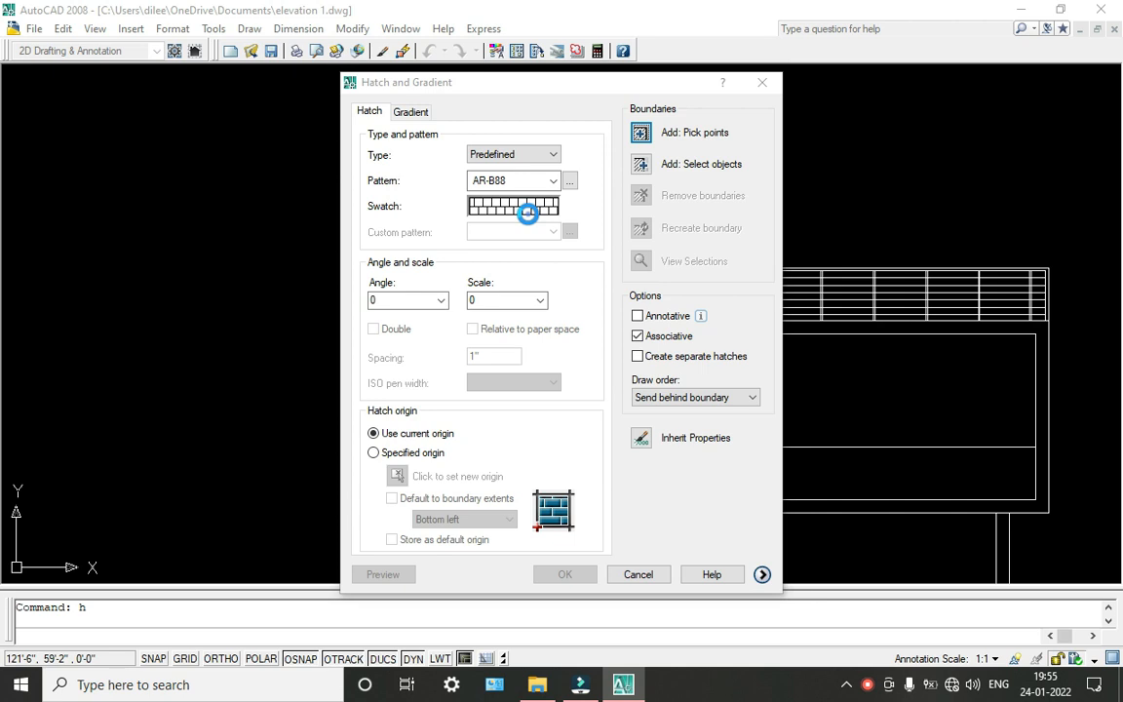
left_click(527, 208)
scroll(600, 370, "down", 10)
scroll(600, 374, "up", 2)
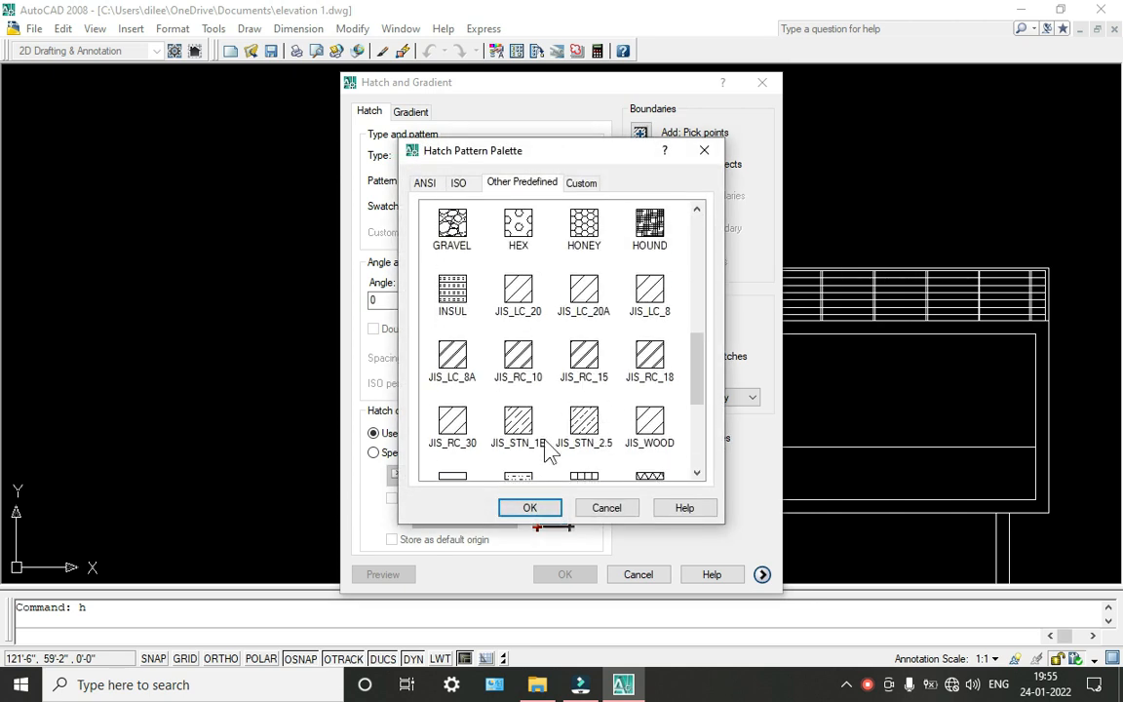
left_click(533, 508)
Try to hatch the inner circles of all four round tower ornaments with the JIS_STN_2.5 pattern.
left_click(656, 139)
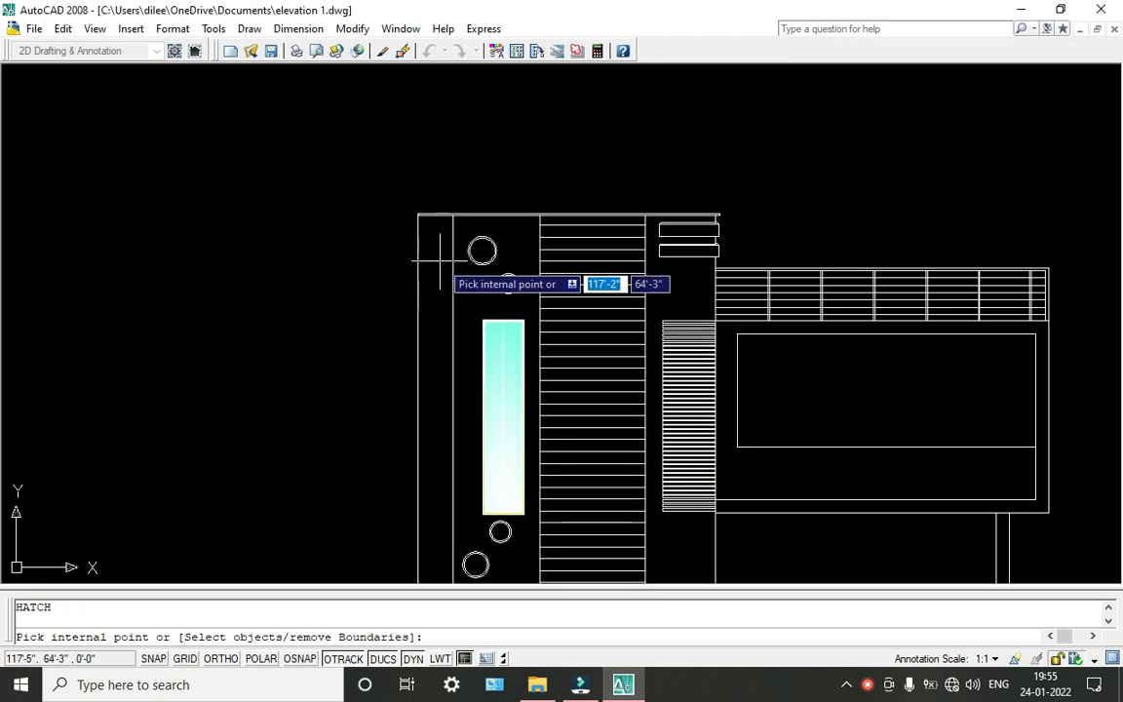
scroll(497, 249, "up", 2)
left_click(557, 311)
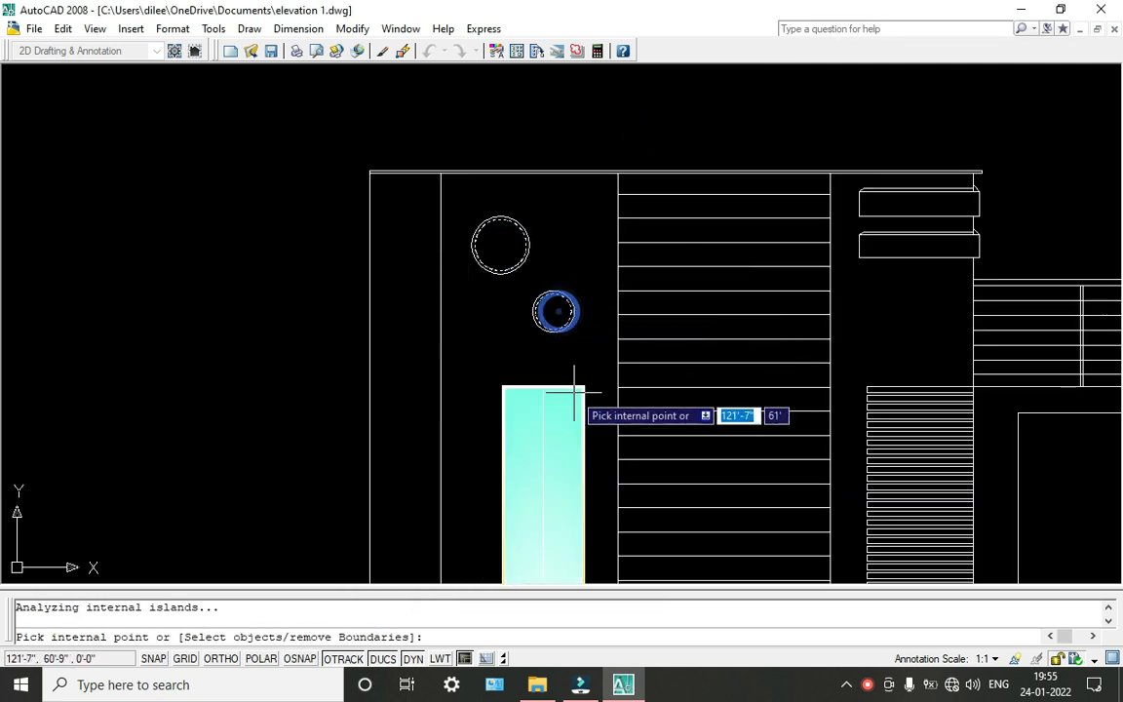
middle_click_drag(537, 466, 484, 201)
middle_click_drag(491, 446, 508, 150)
scroll(468, 254, "up", 3)
left_click(552, 305)
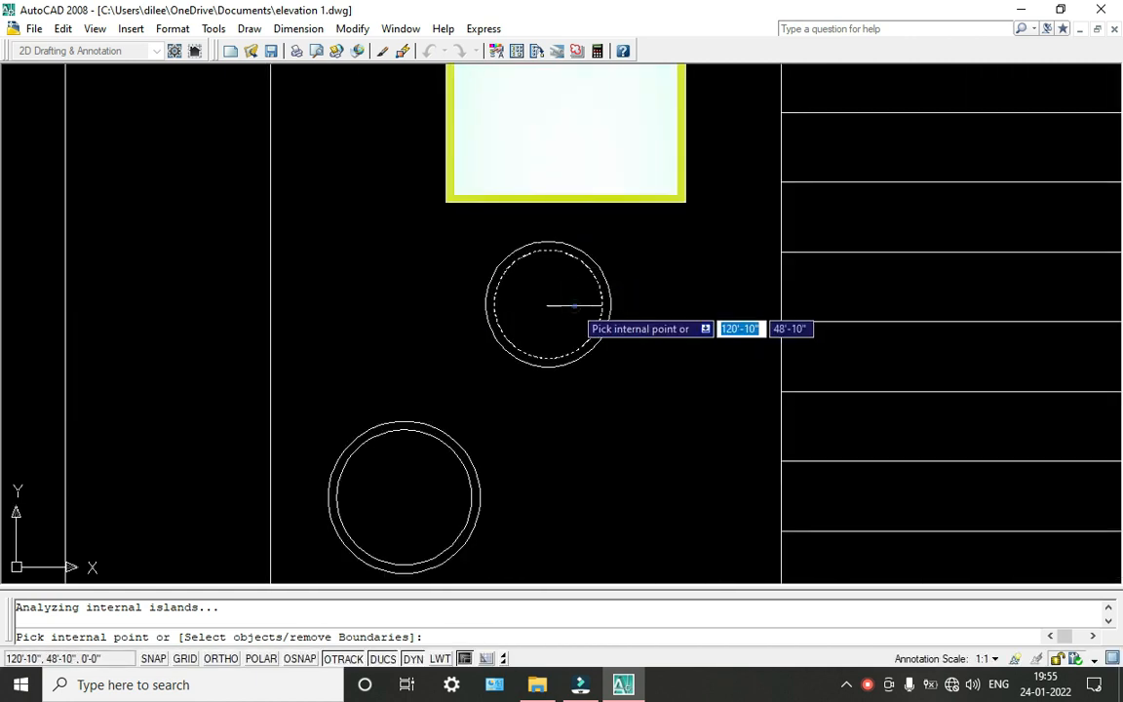
left_click(411, 490)
right_click(411, 490)
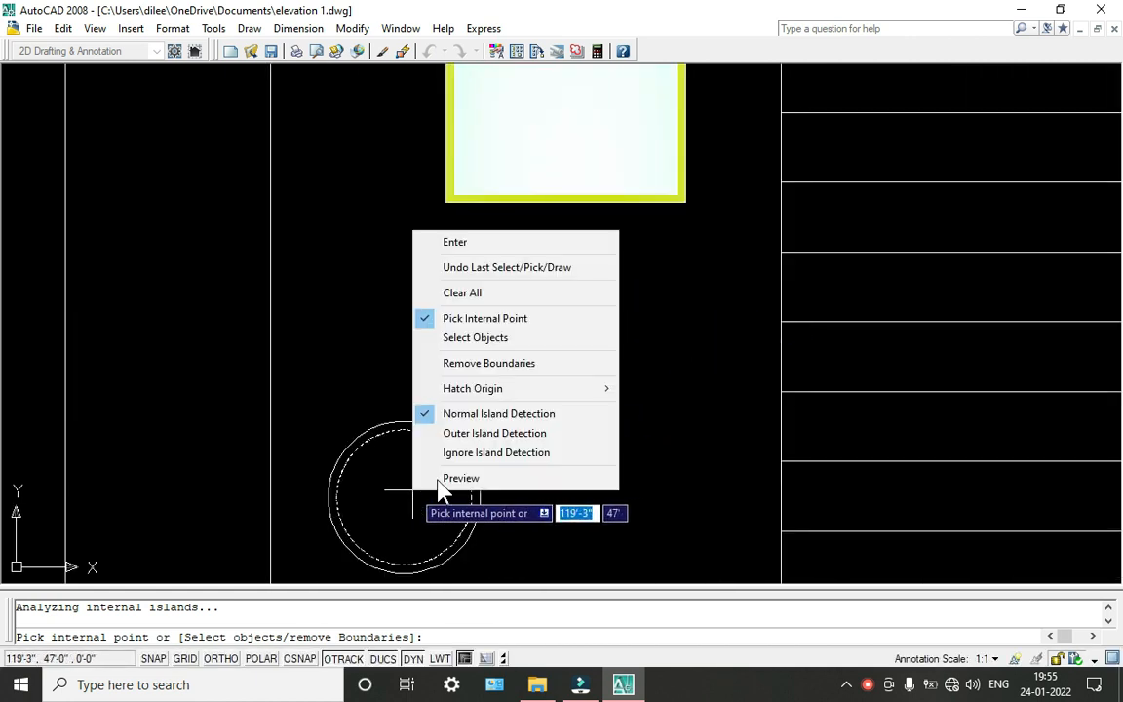
left_click(443, 239)
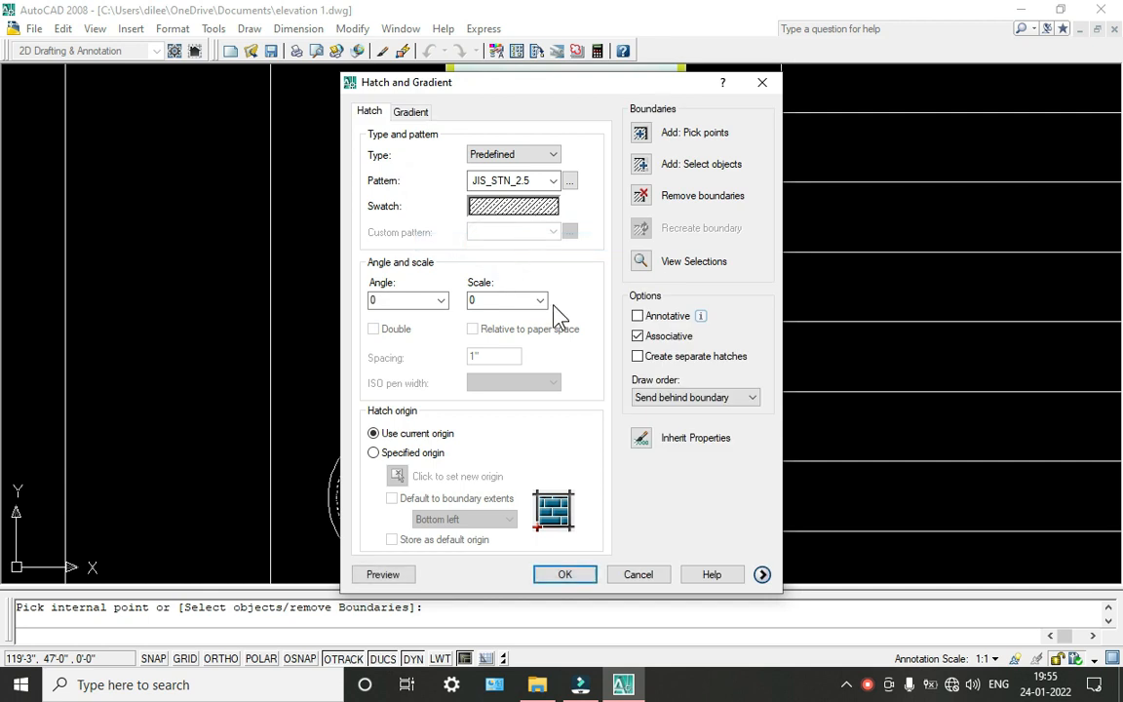
left_click(573, 575)
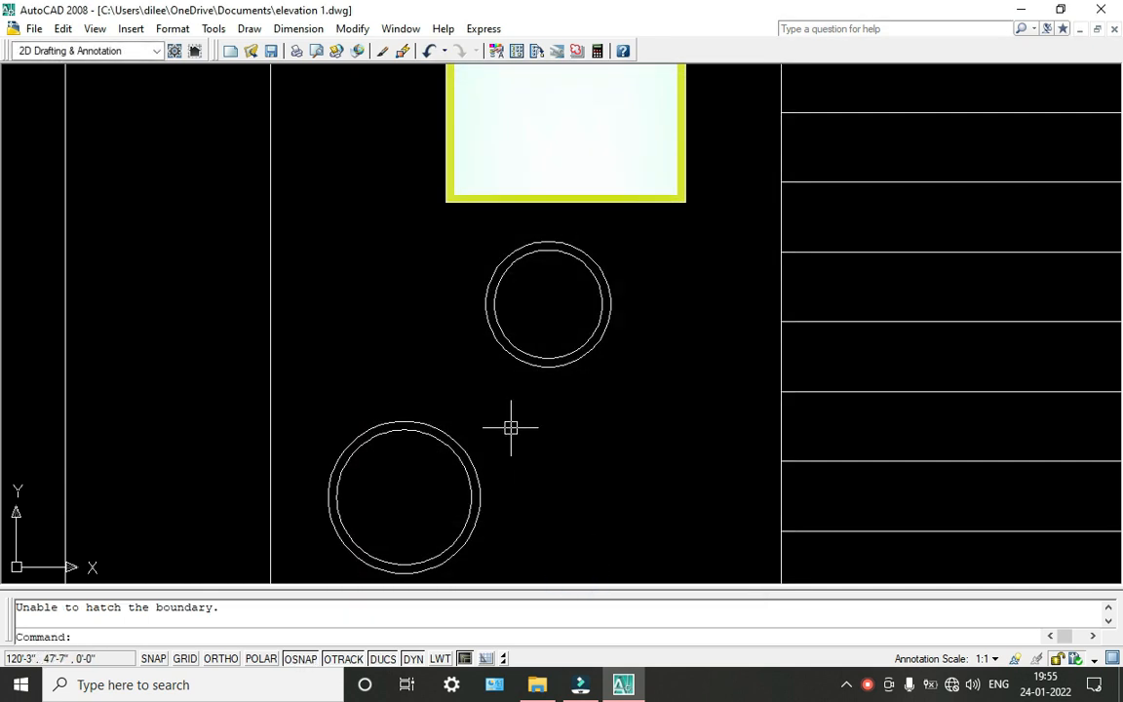
Cancel the stray selection inside the lower large ornament and undo the last hatch command.
left_click(415, 494)
left_click(413, 492)
left_click(404, 471)
left_click(404, 470)
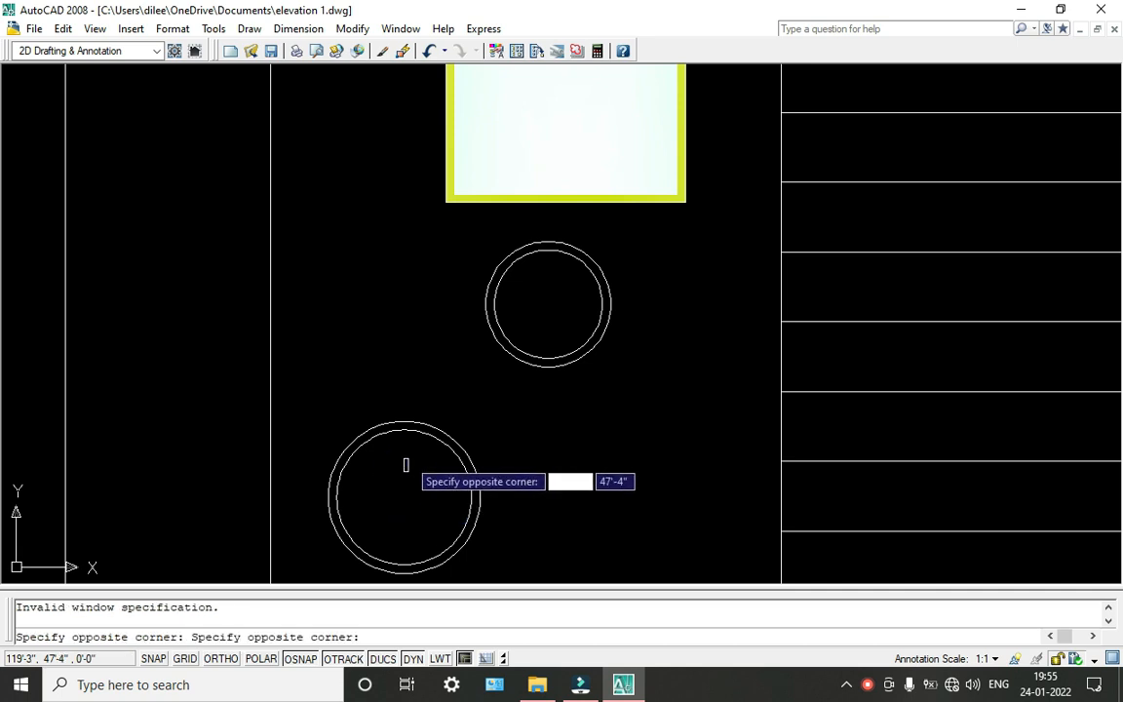
key("Escape")
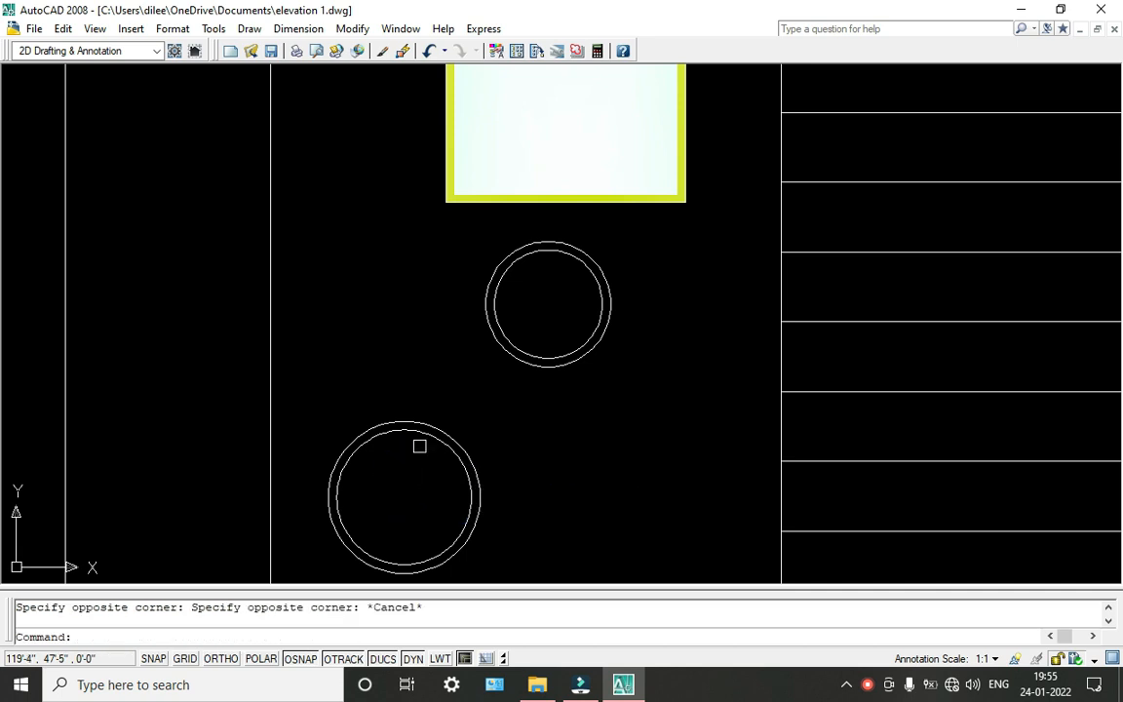
key("ctrl+z")
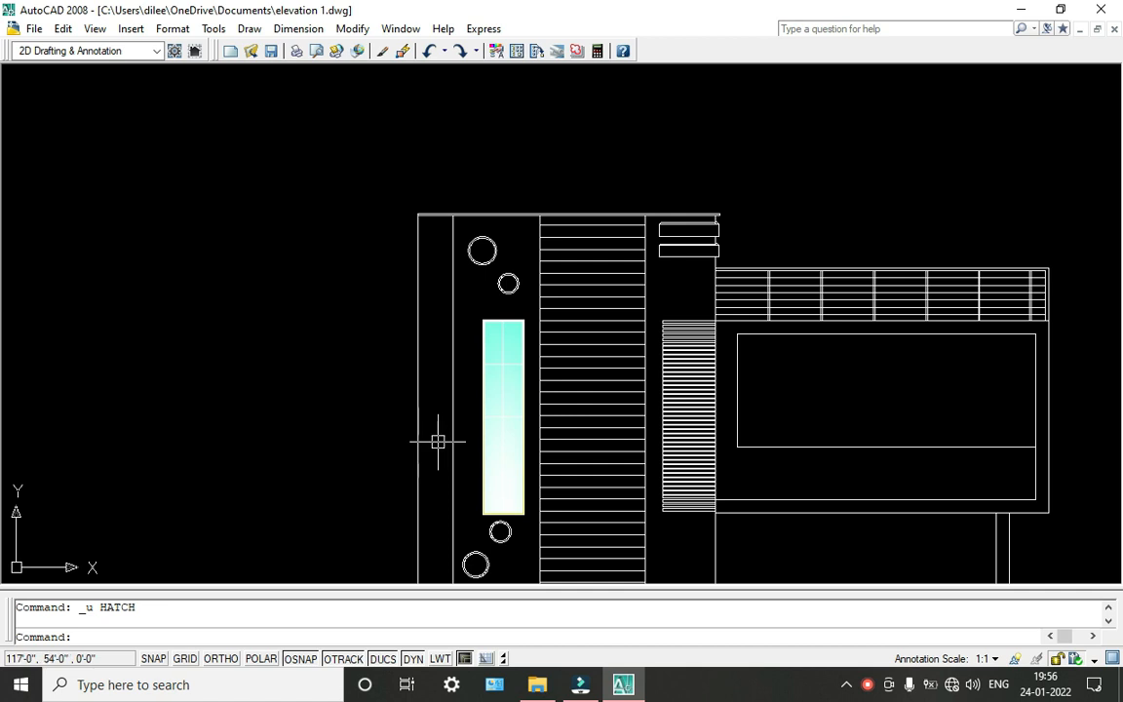
Hatch the inner circle of the upper large ornament above the tall window with JIS_STN_2.5 at scale 0.25.
scroll(438, 441, "up", 4)
scroll(456, 283, "up", 2)
scroll(447, 115, "up", 3)
middle_click_drag(446, 115, 510, 297)
type("h")
key("Return")
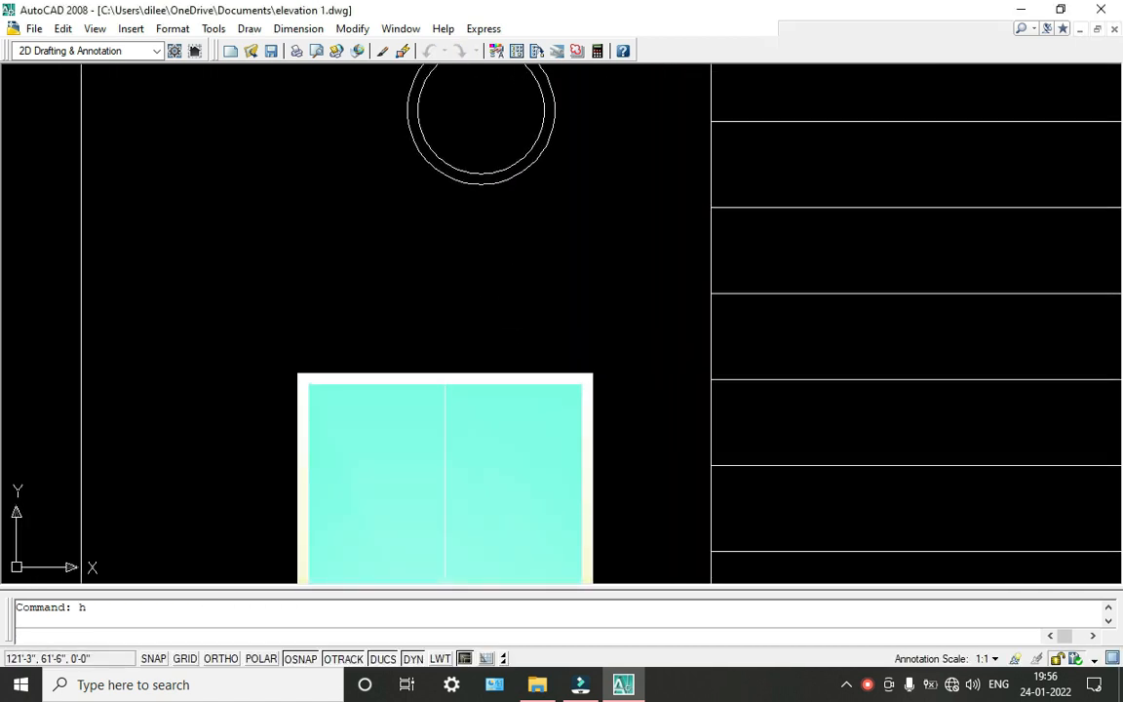
left_click(627, 379)
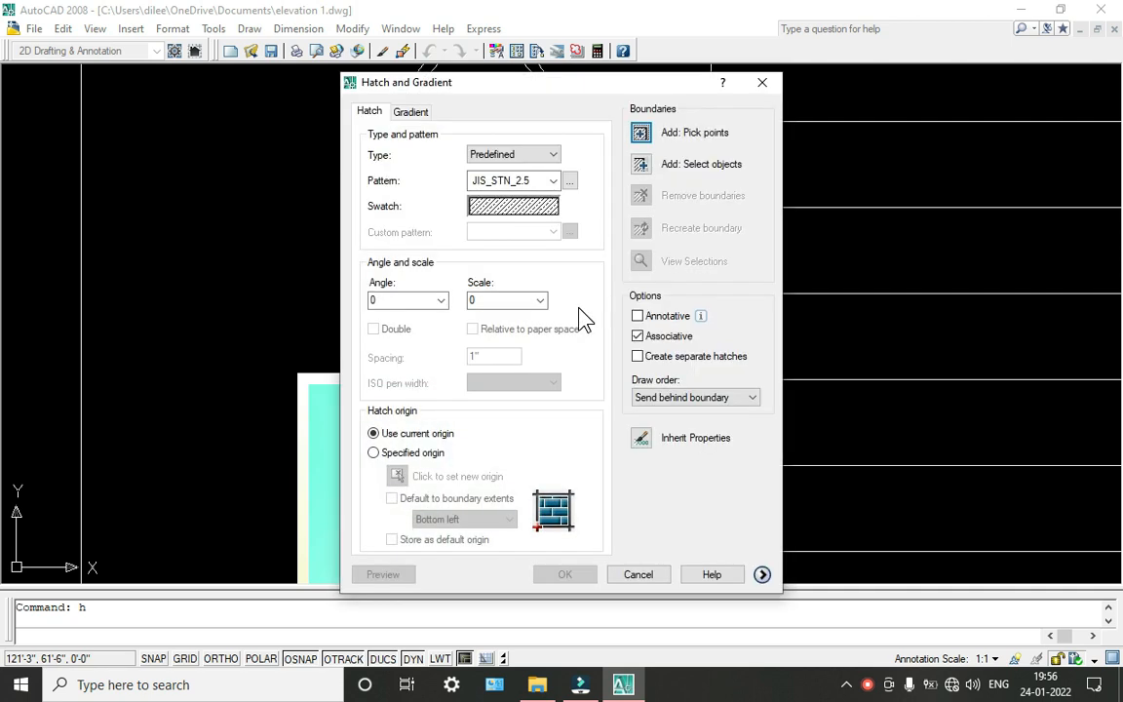
left_click(642, 134)
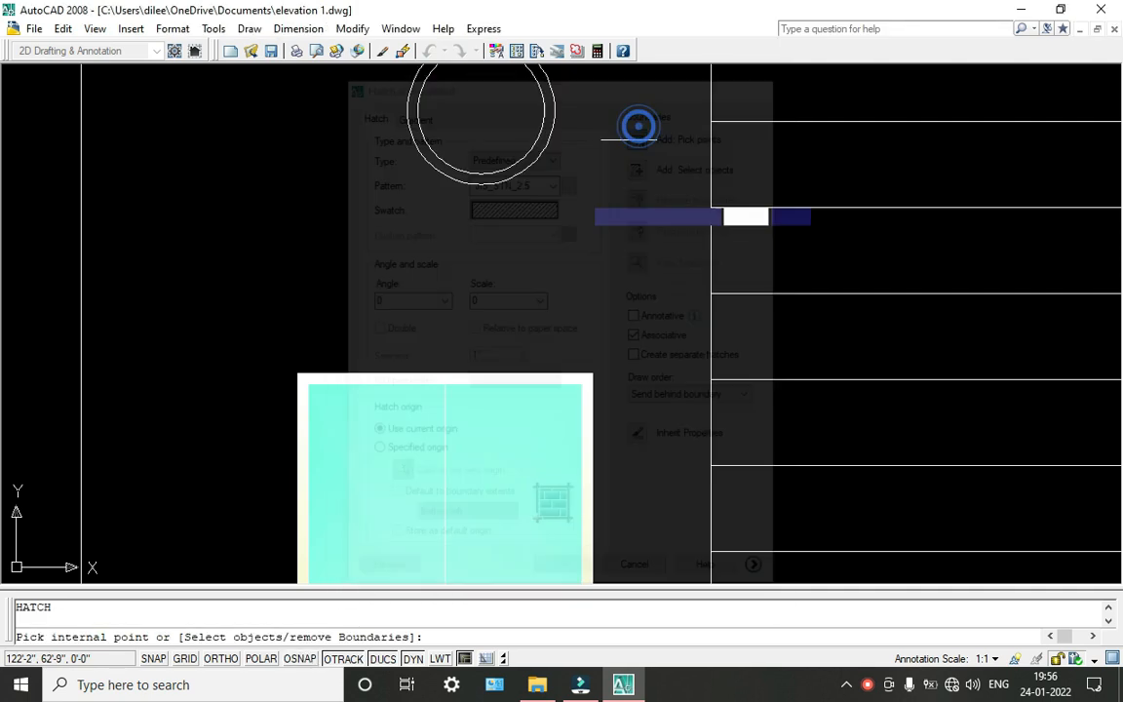
scroll(465, 339, "down", 4)
key("Return")
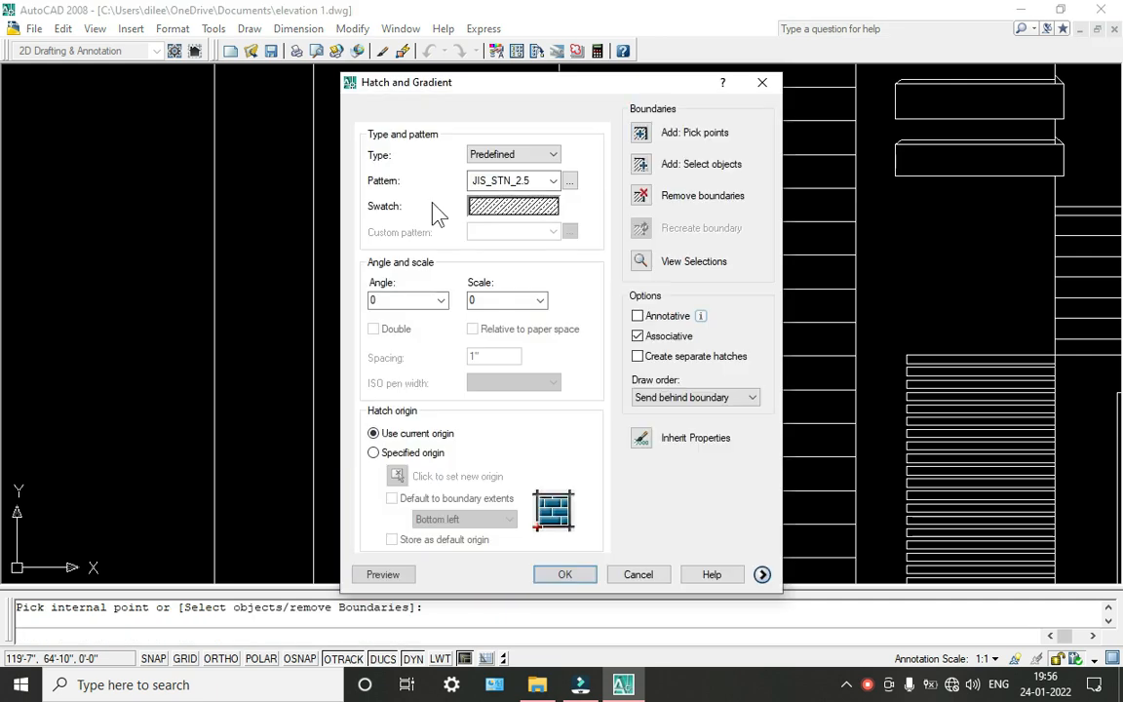
scroll(512, 336, "up", 2)
left_click(488, 318)
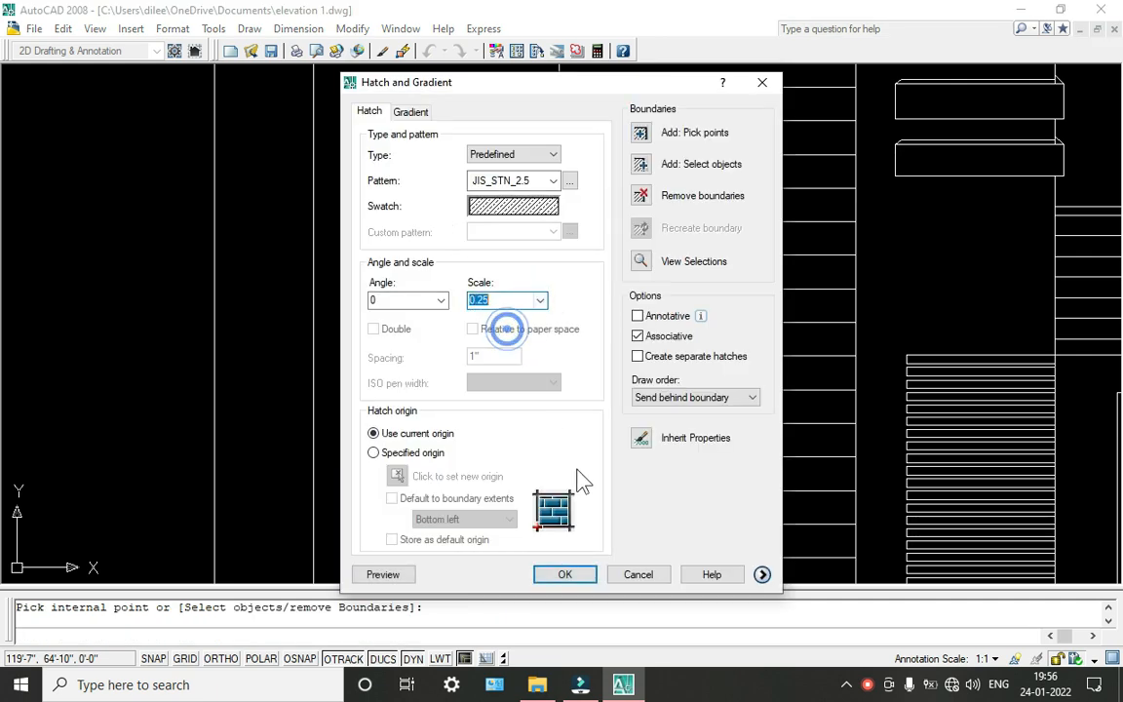
left_click(566, 575)
scroll(381, 113, "up", 5)
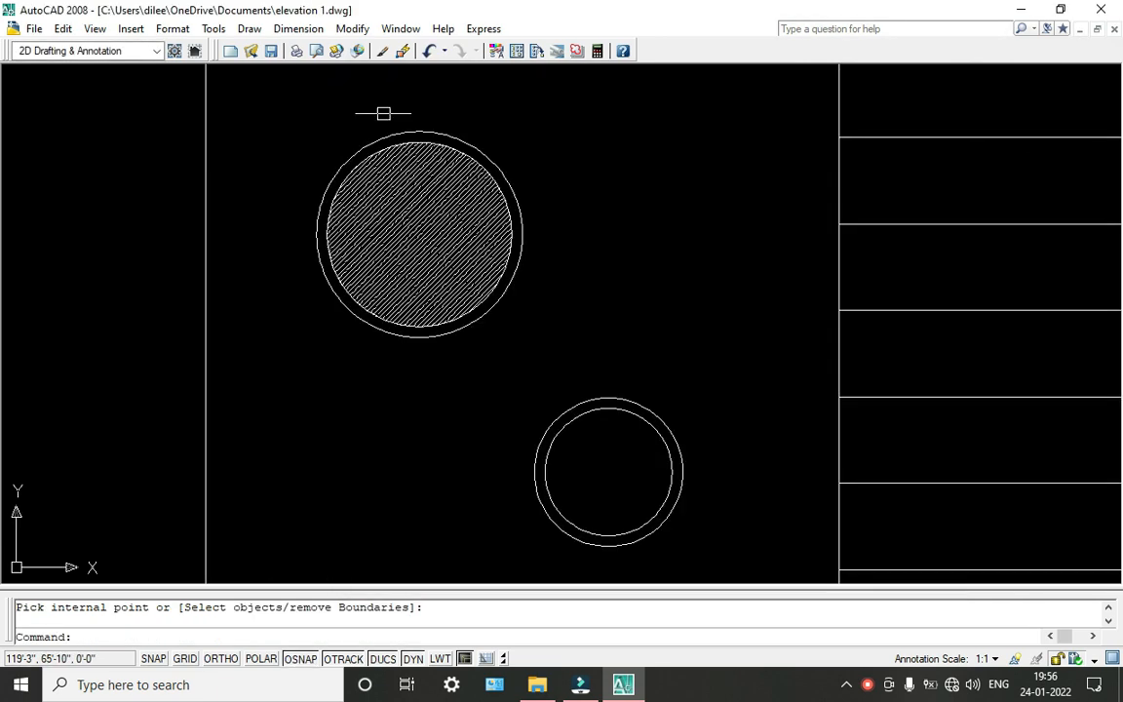
scroll(438, 197, "down", 6)
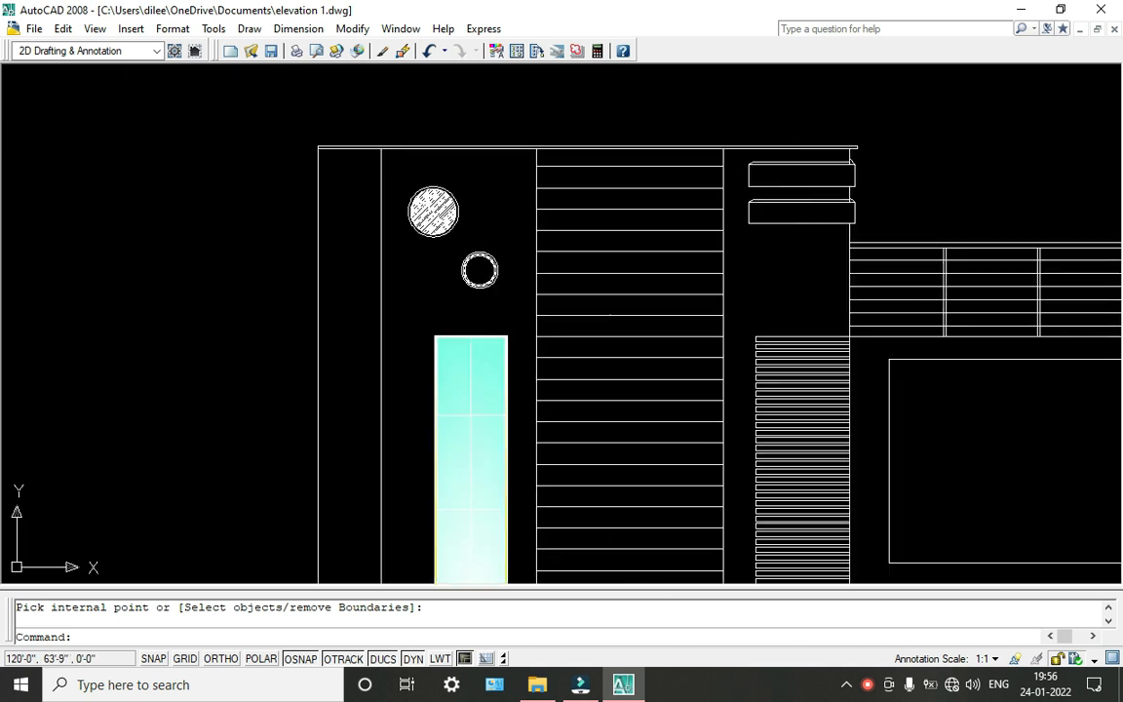
Set the scale of the upper large ornament's hatch to 0.5.
scroll(435, 226, "up", 3)
double_click(431, 198)
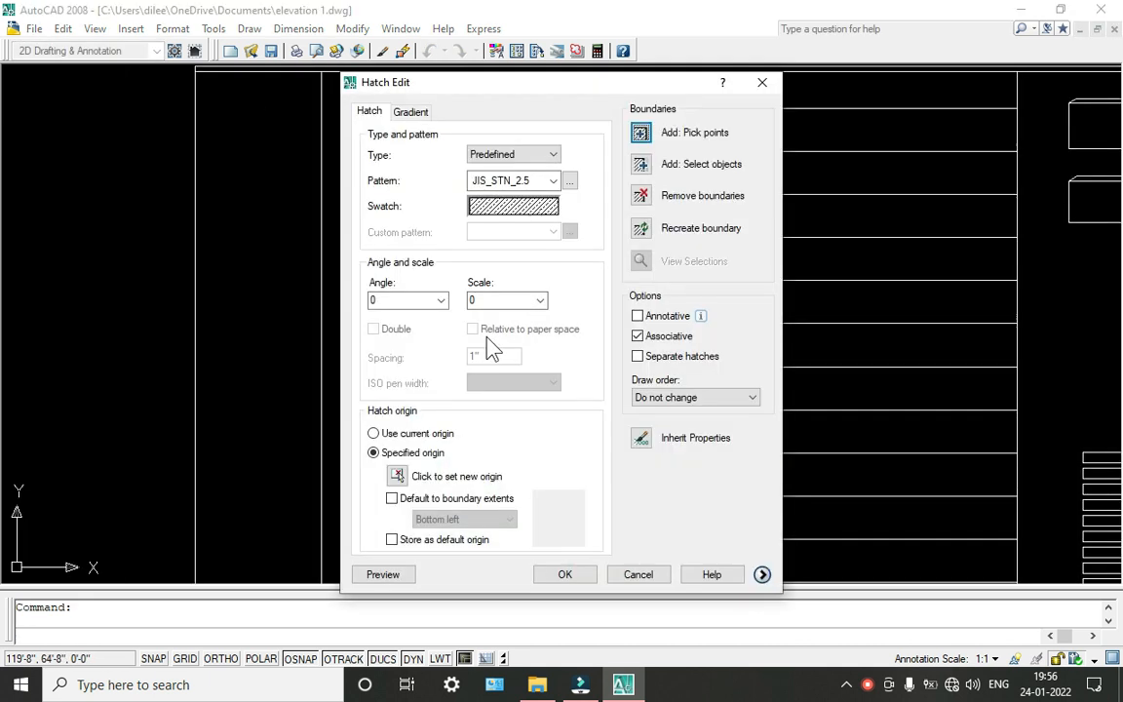
left_click(540, 302)
left_click(499, 341)
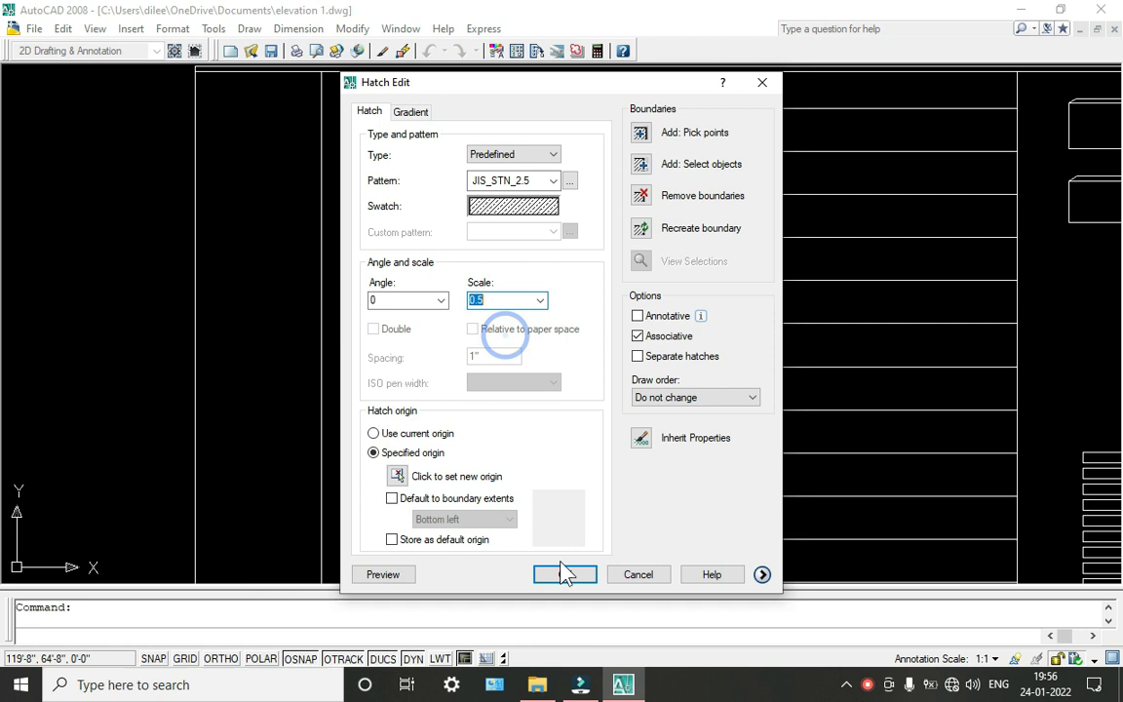
left_click(566, 575)
Set the scale of the upper large ornament's hatch to 0.75.
left_click(431, 193)
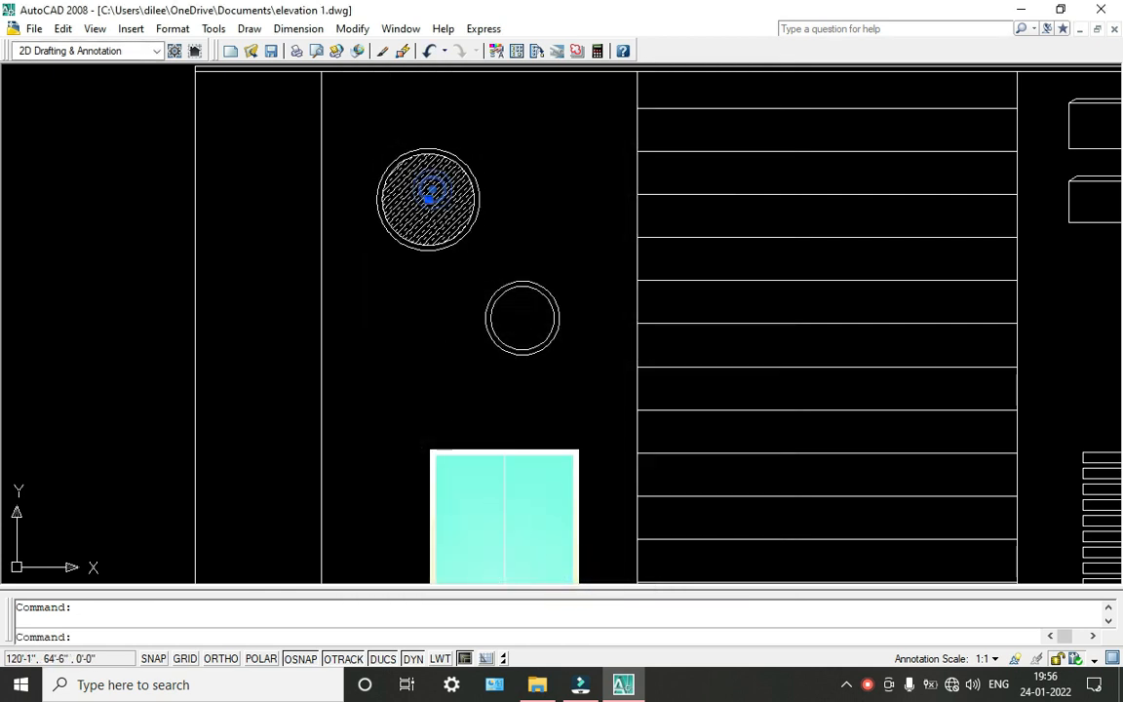
double_click(431, 200)
left_click(540, 300)
left_click(523, 339)
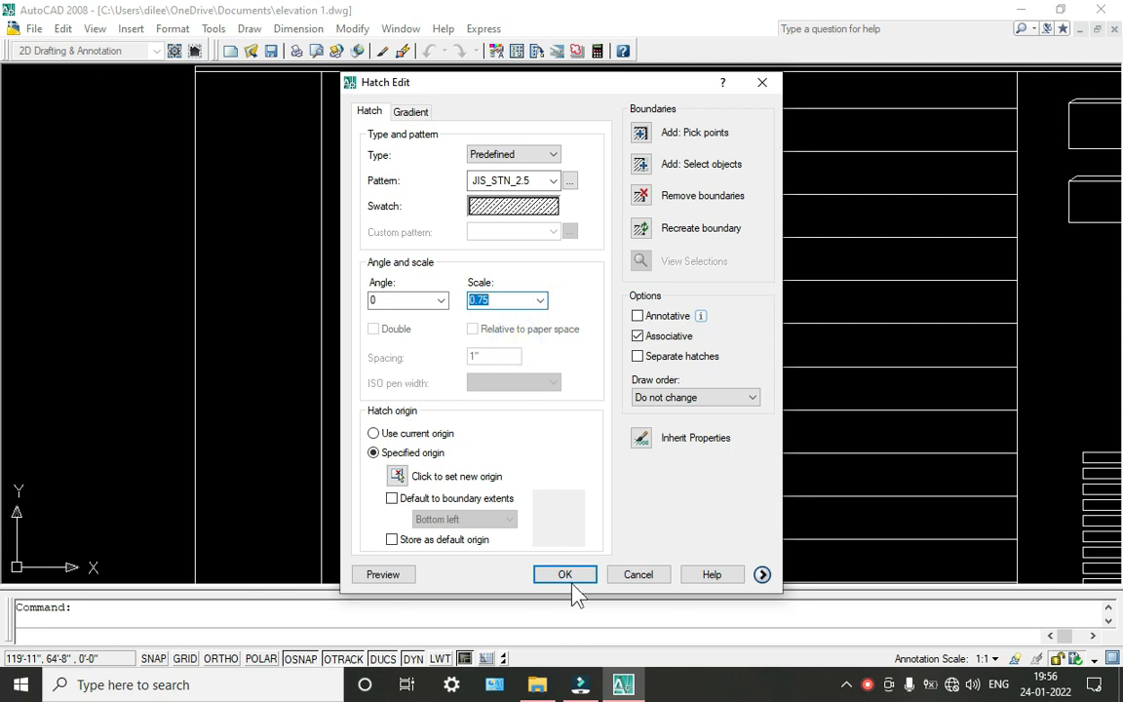
left_click(571, 583)
scroll(449, 178, "up", 6)
scroll(458, 176, "down", 4)
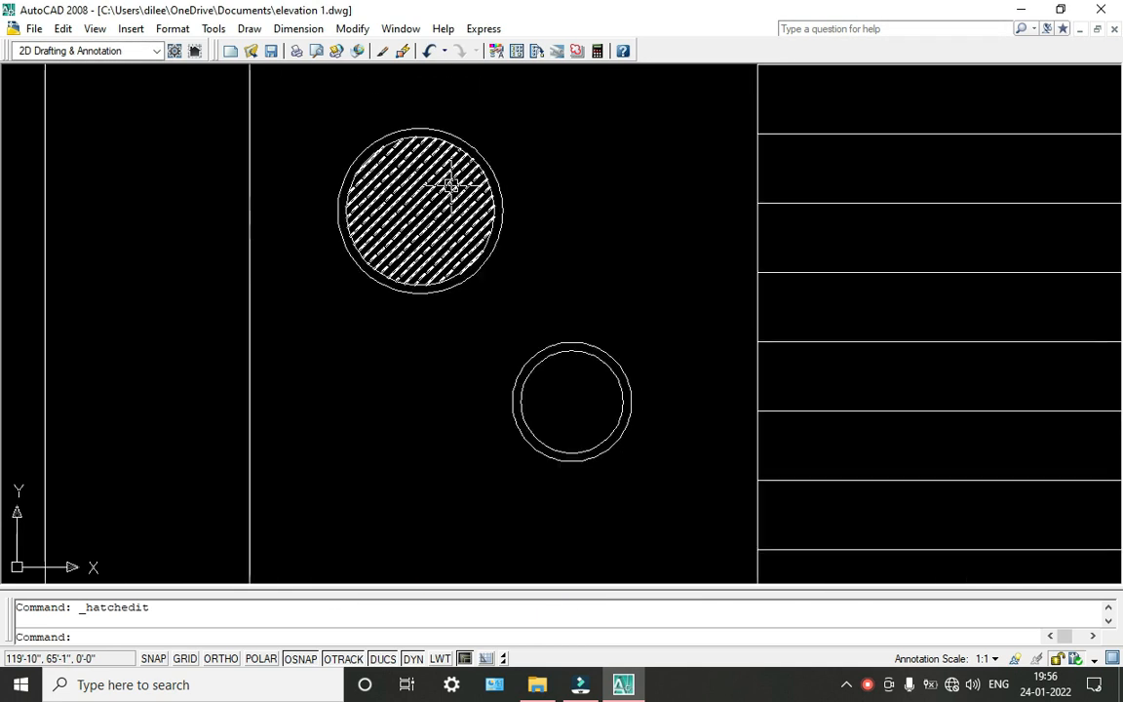
Try to match the upper large ornament's hatch properties onto the smaller ornament beside it.
type("m")
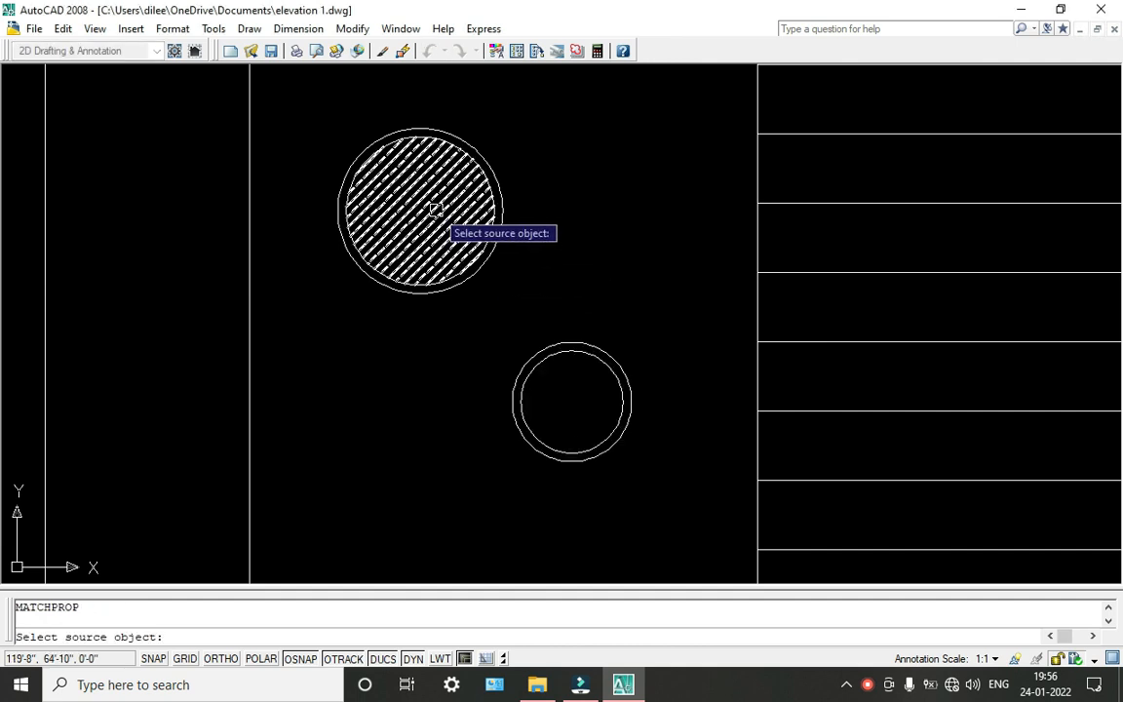
left_click(432, 214)
left_click(571, 401)
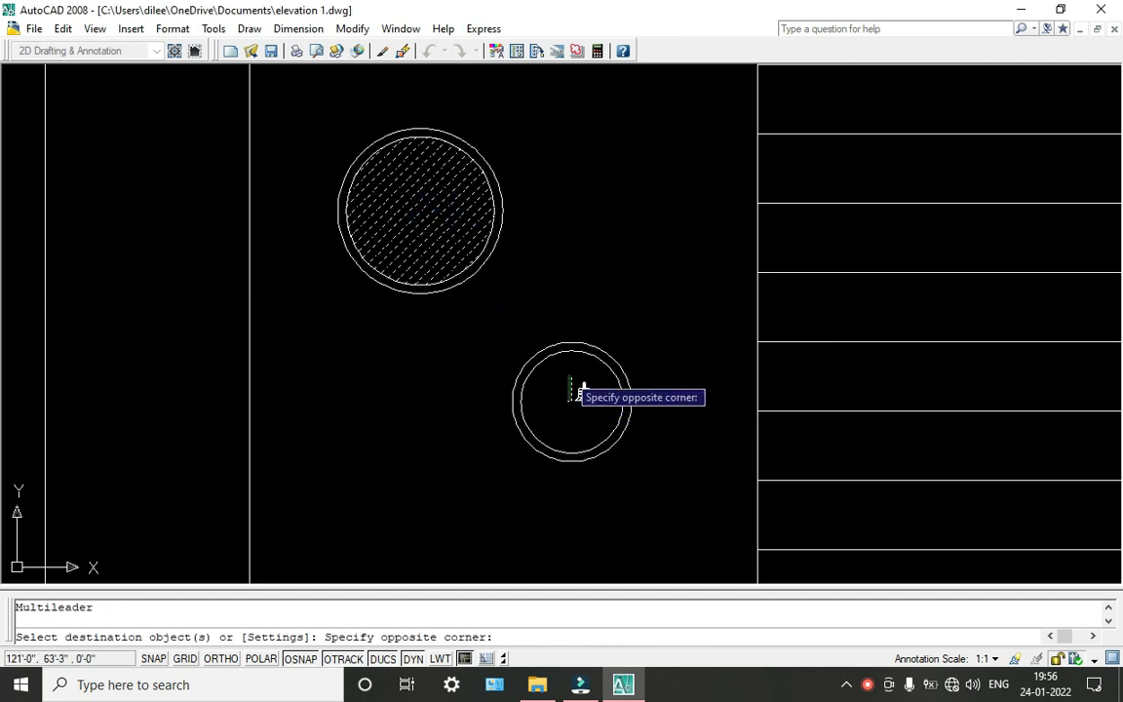
left_click(562, 370)
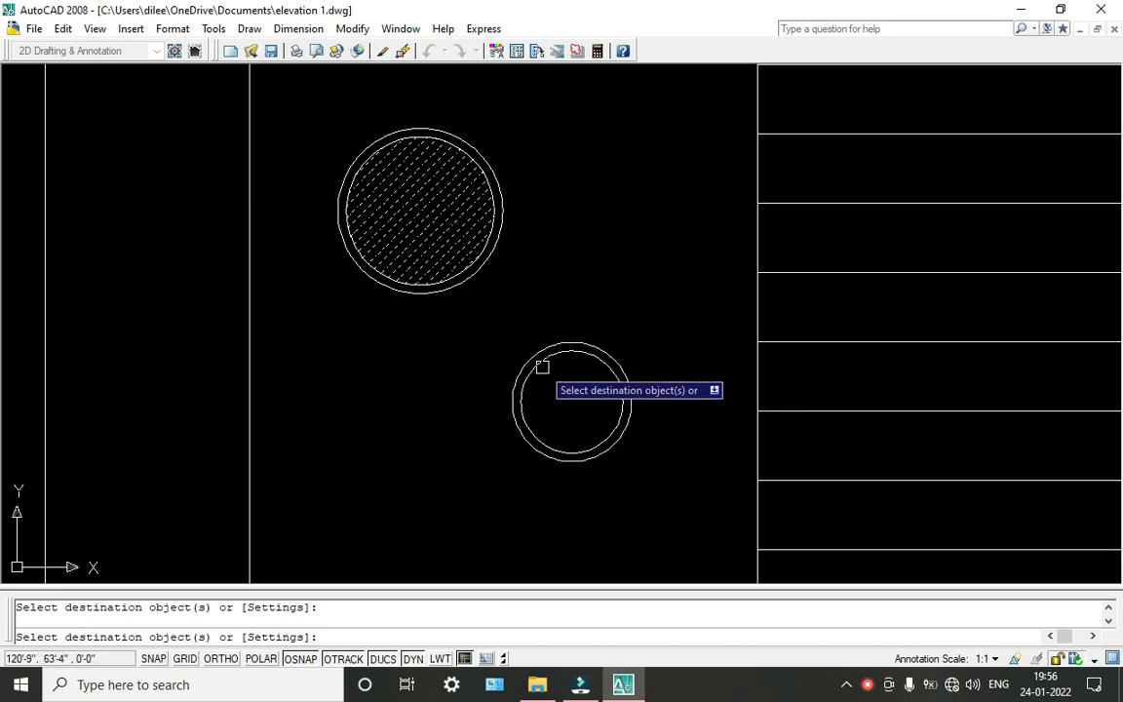
key("Escape")
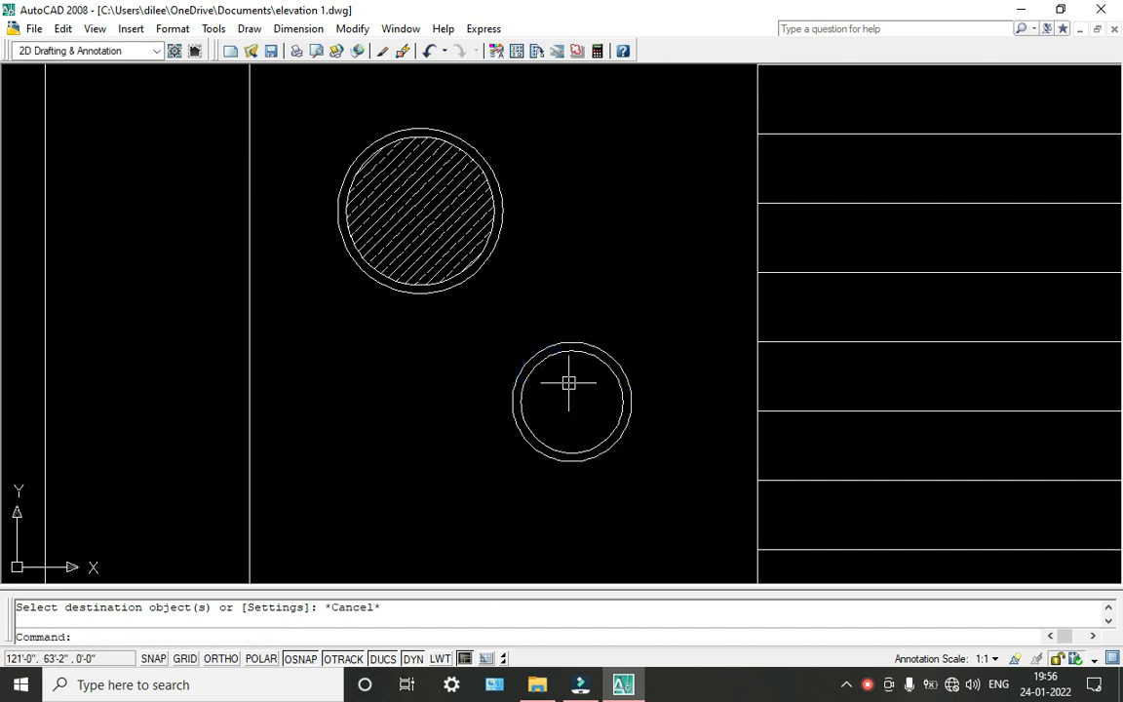
Hatch the inner circles of the three remaining round ornaments with JIS_STN_2.5 at scale 0.75.
type("h")
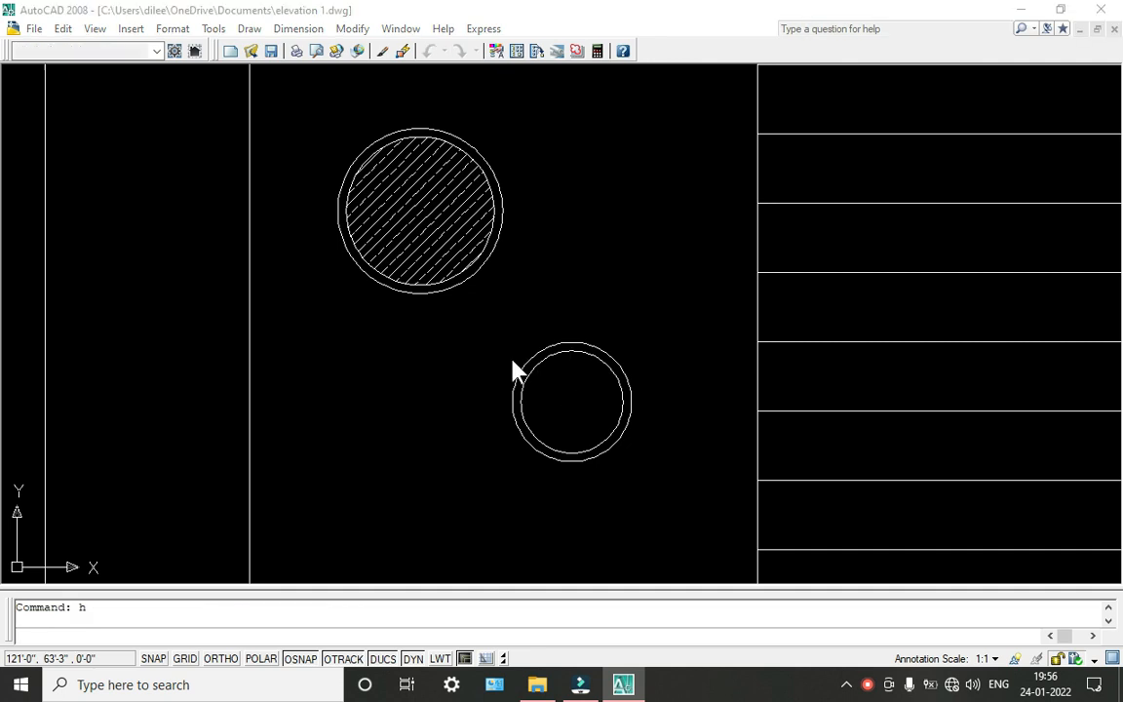
key("Return")
left_click(540, 301)
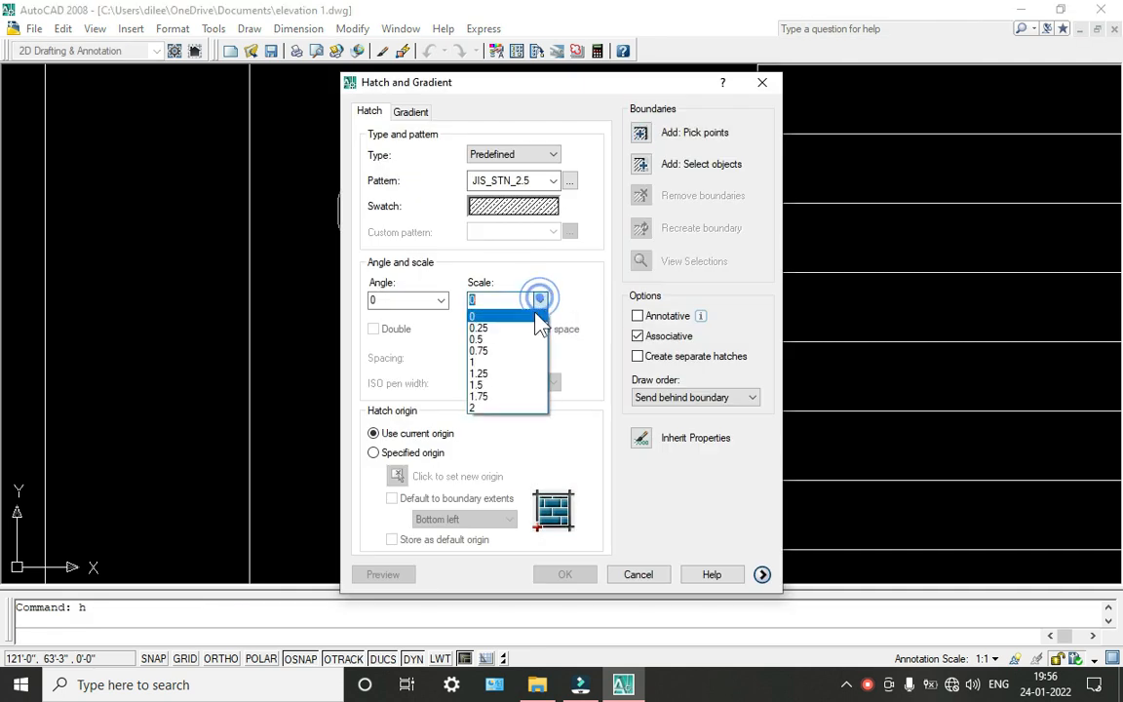
left_click(506, 350)
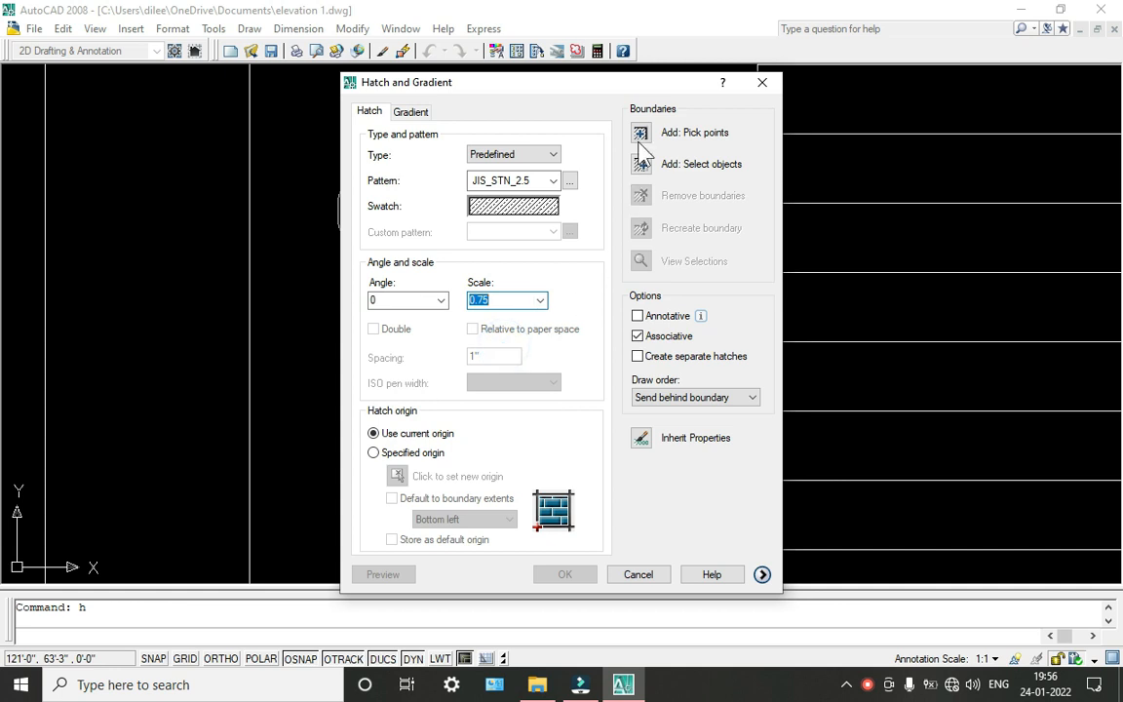
left_click(639, 133)
left_click(581, 408)
middle_click_drag(488, 514, 488, 302)
scroll(487, 302, "up", 5)
left_click(660, 118)
left_click(518, 304)
key("Return")
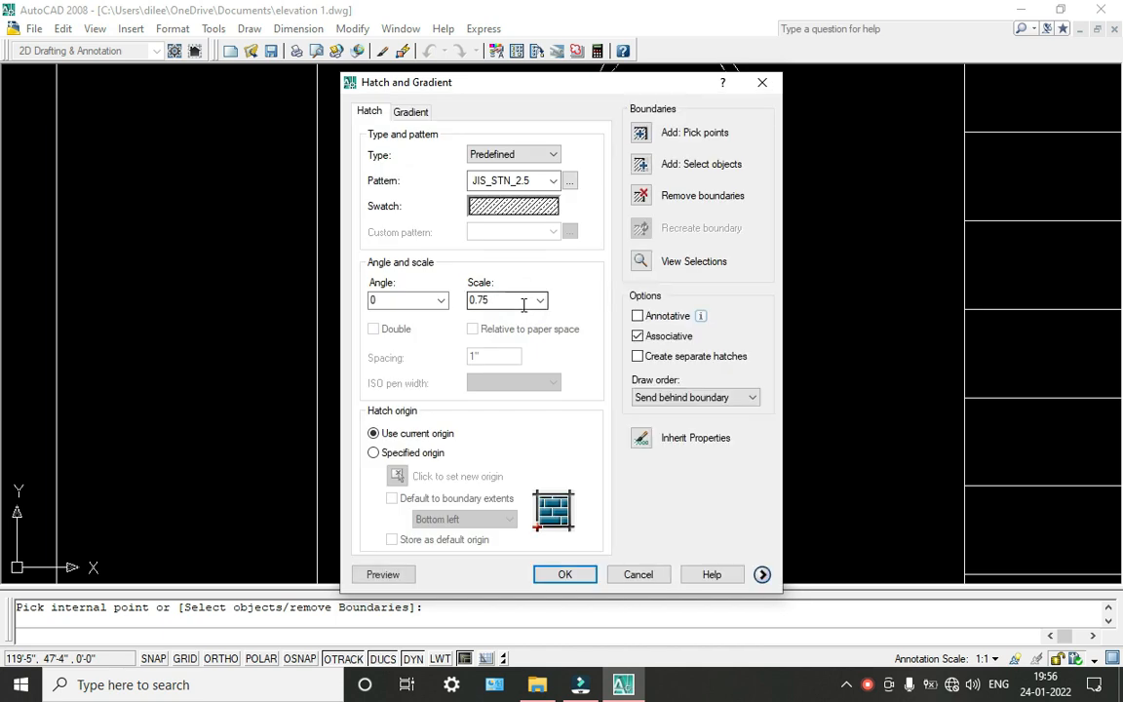
left_click(575, 577)
scroll(557, 447, "down", 3)
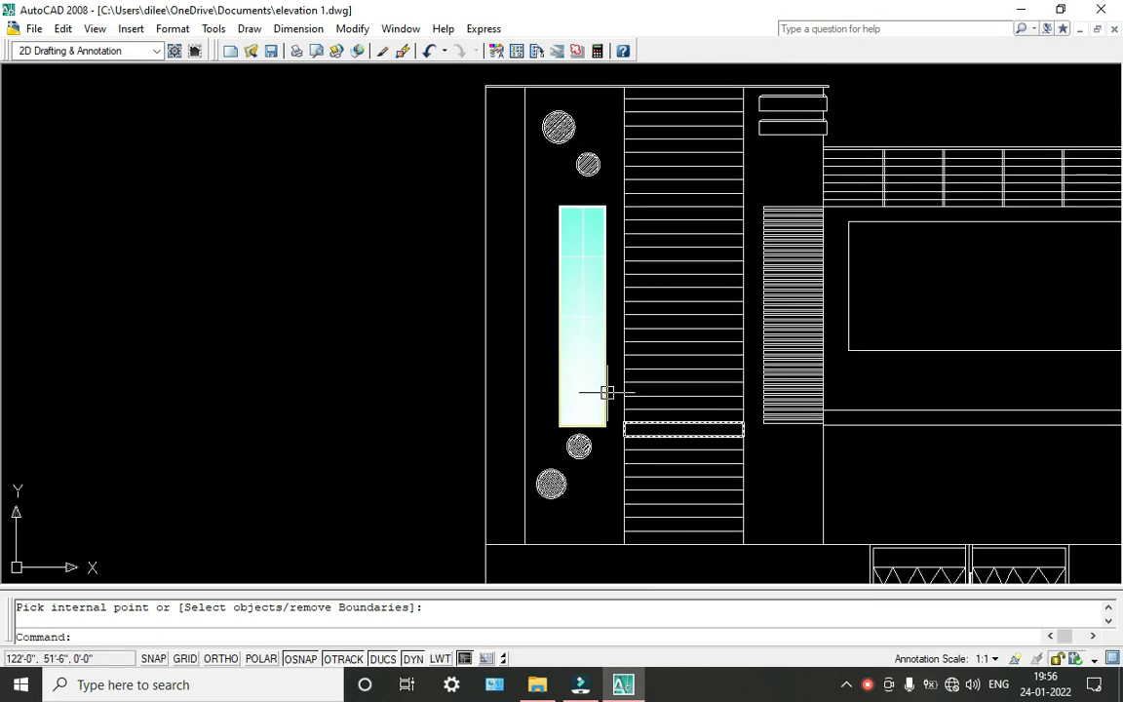
Hatch the narrow vertical strip along the tower's outer edge with the GRAVEL pattern at scale 1.
left_click(663, 186)
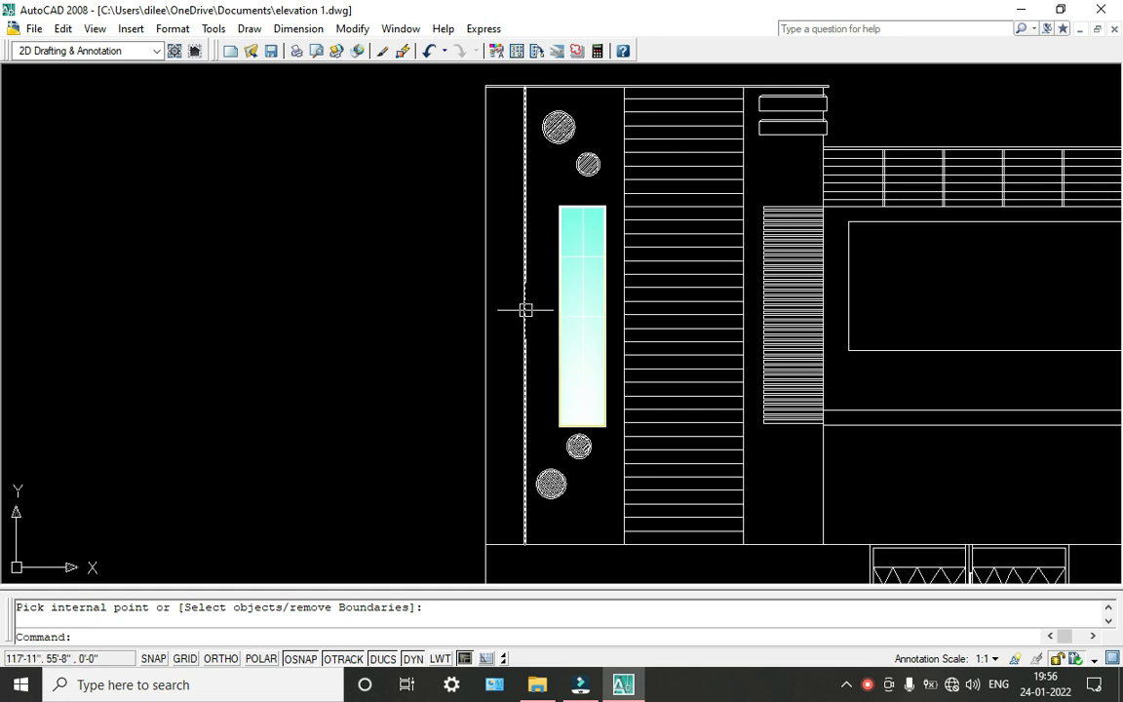
key("Return")
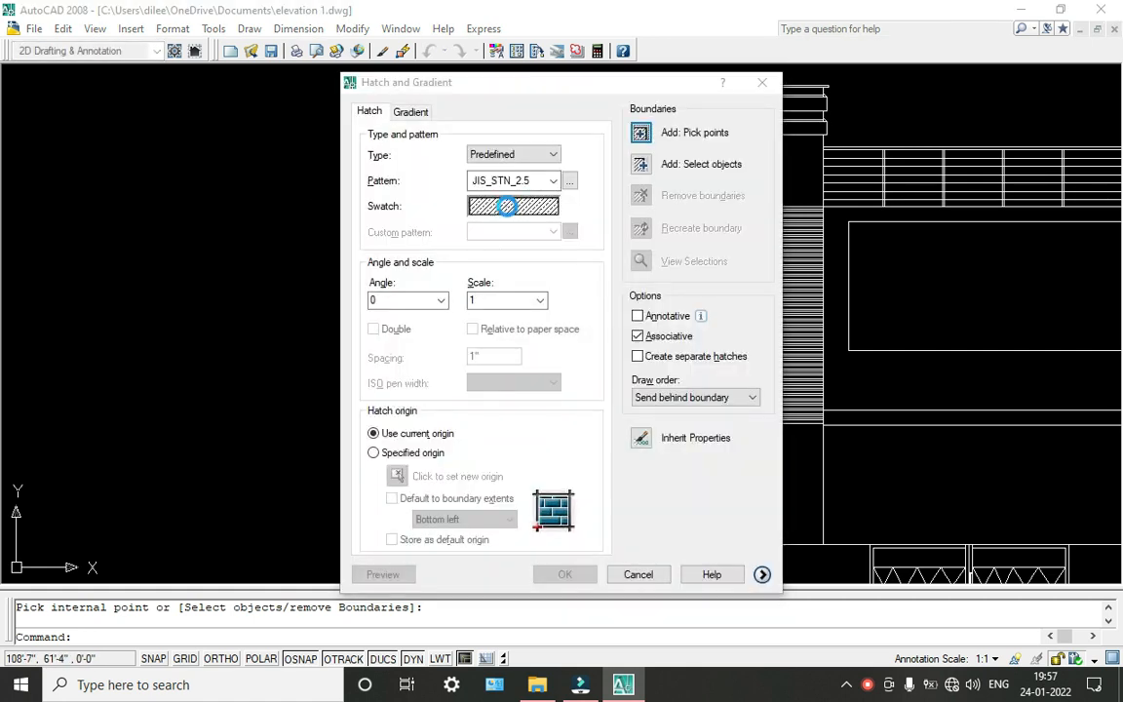
left_click(507, 206)
scroll(607, 351, "down", 5)
scroll(607, 373, "down", 4)
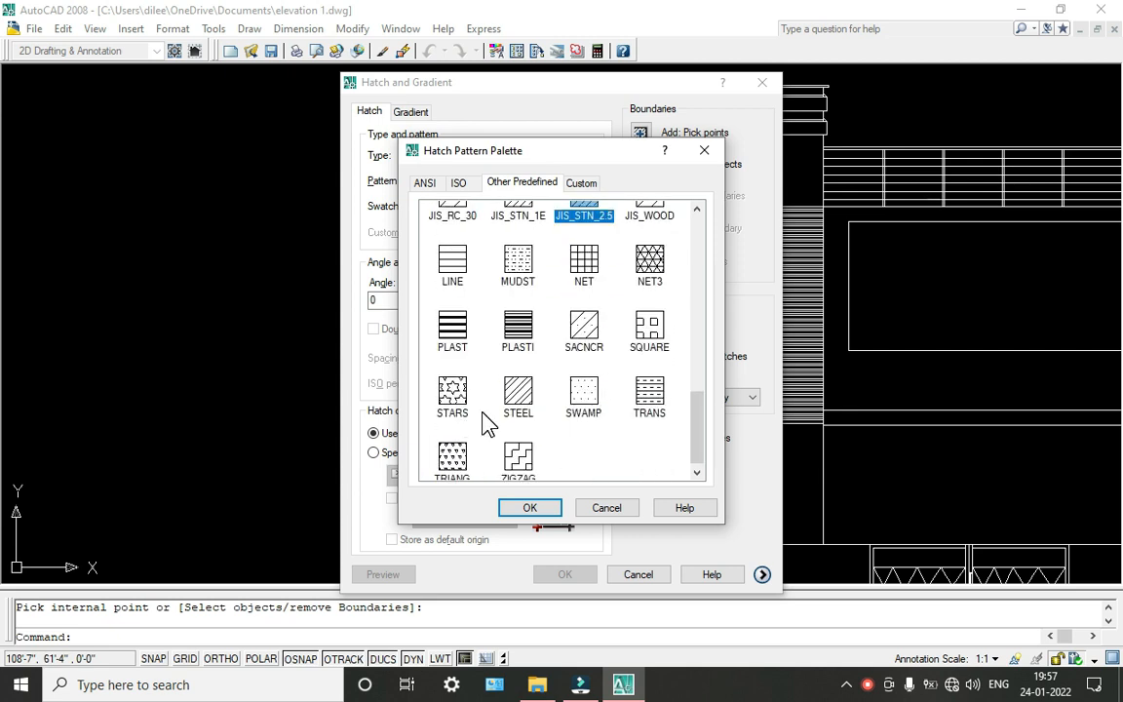
scroll(488, 421, "up", 6)
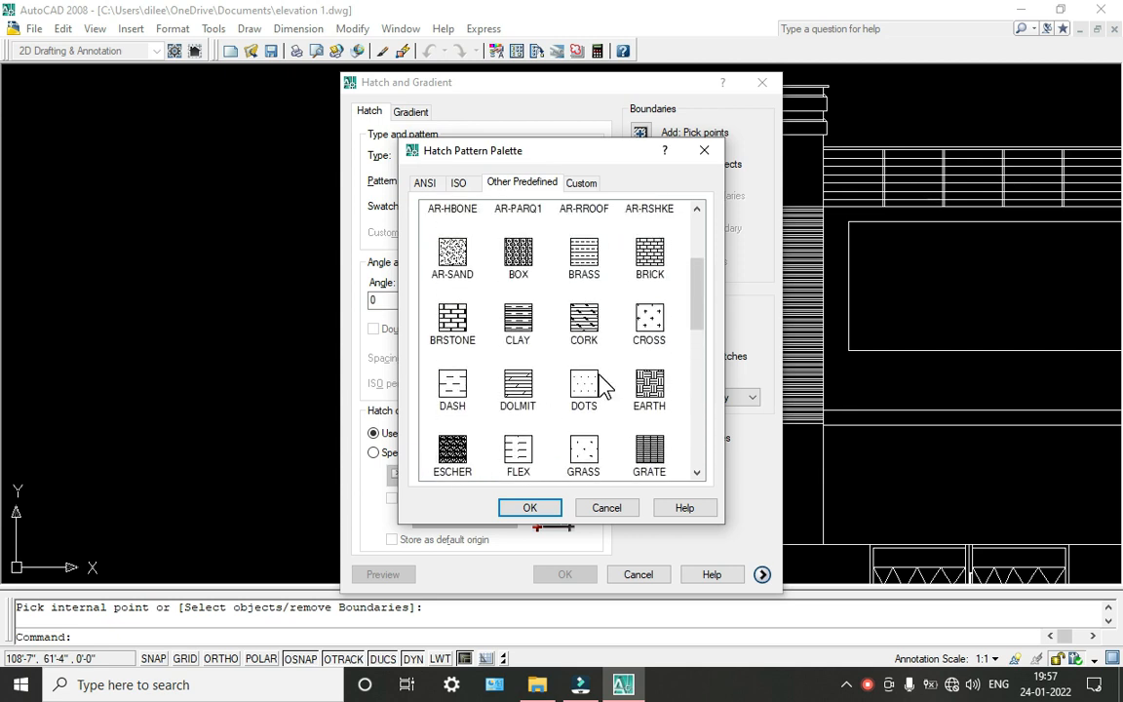
scroll(602, 385, "up", 1)
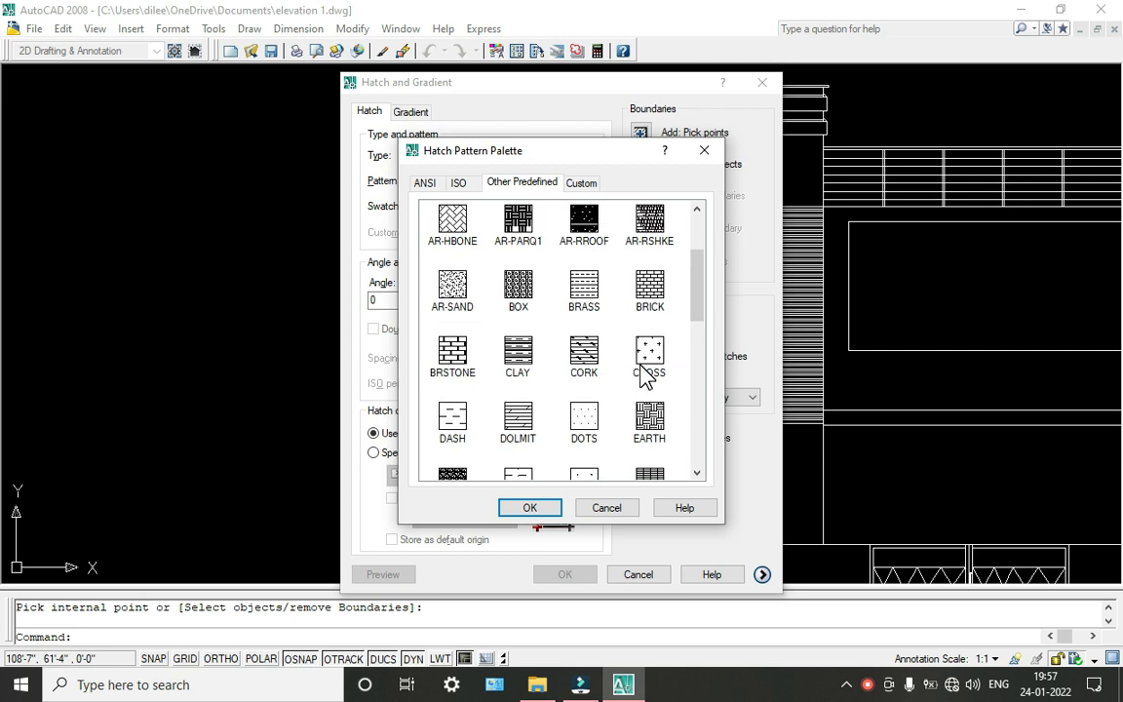
scroll(594, 381, "up", 3)
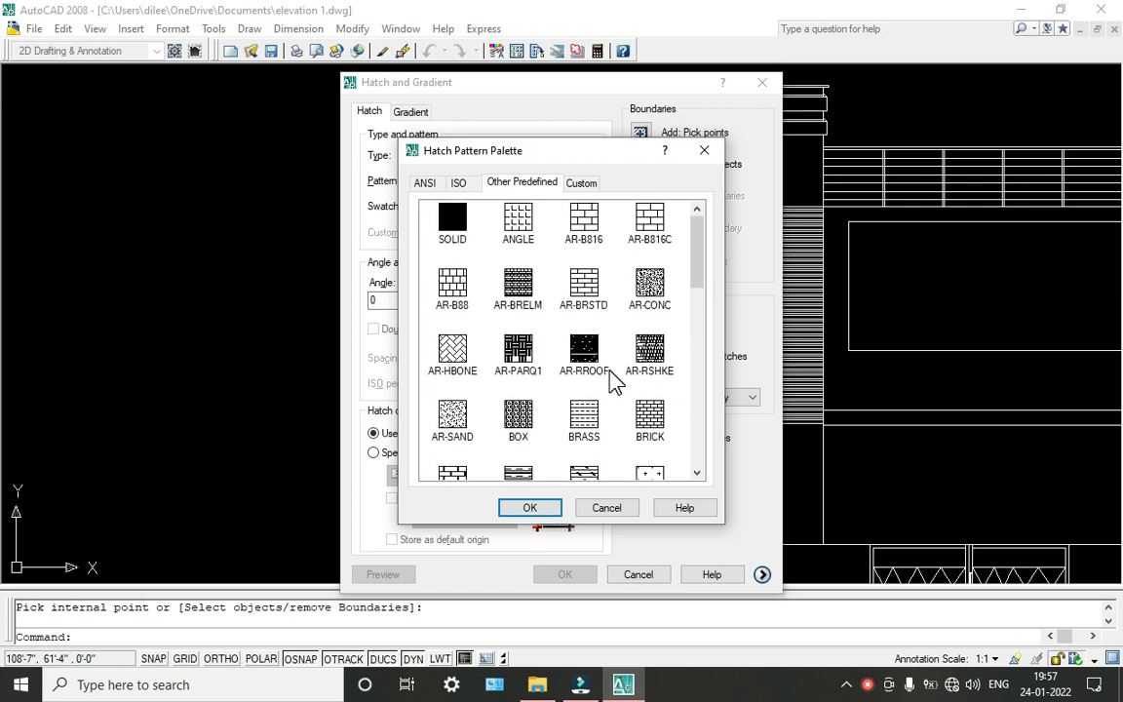
scroll(614, 382, "down", 5)
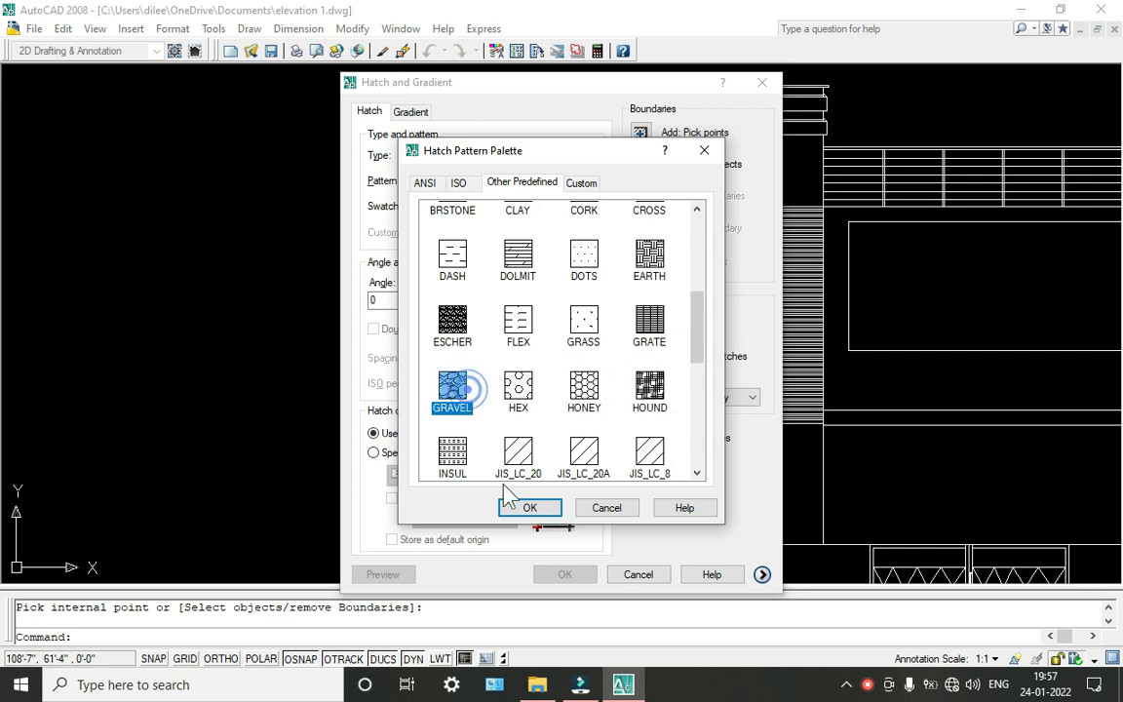
left_click(541, 506)
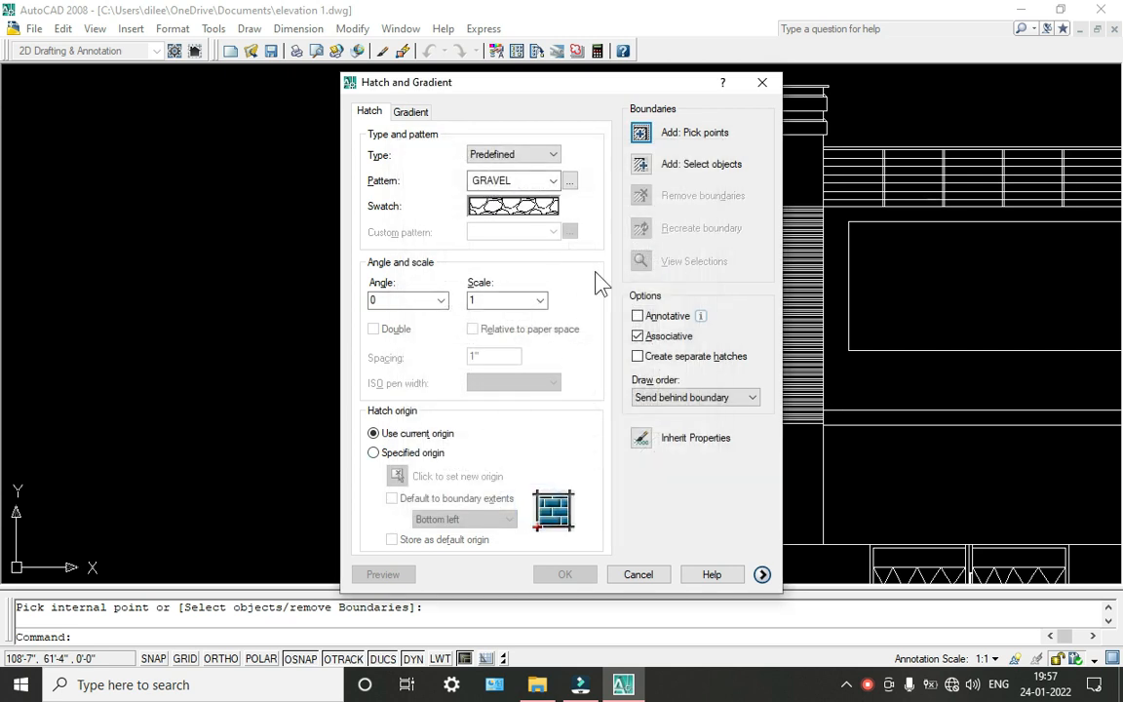
left_click(642, 137)
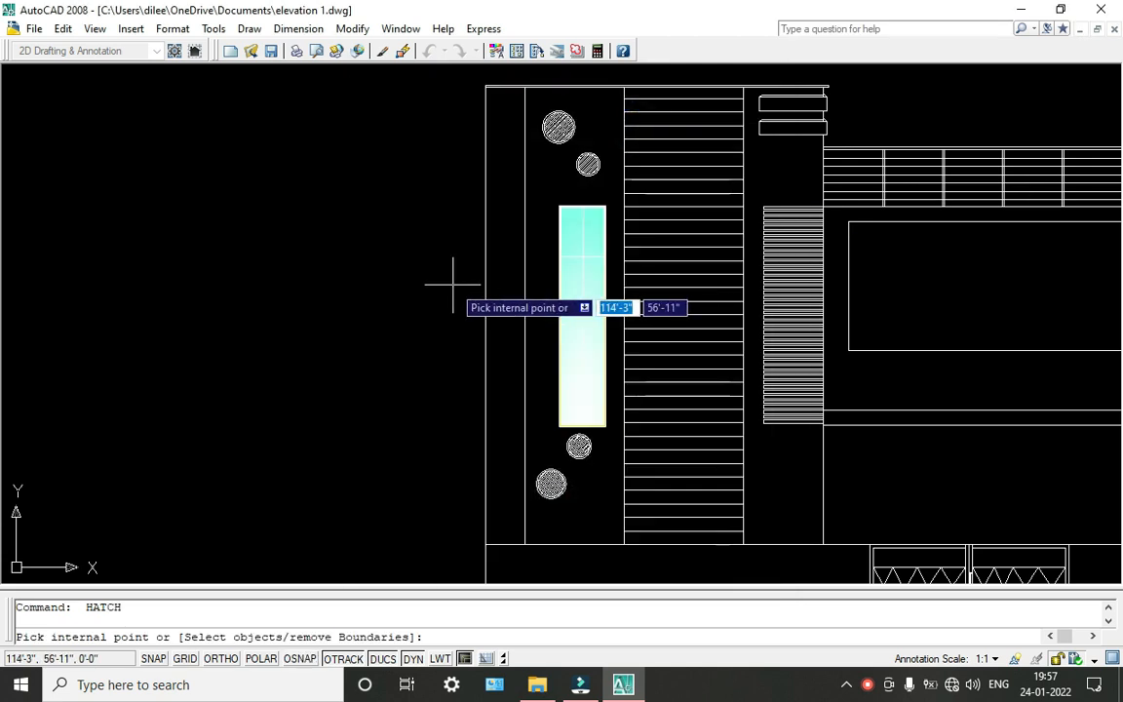
left_click(514, 238)
key("Return")
left_click(564, 574)
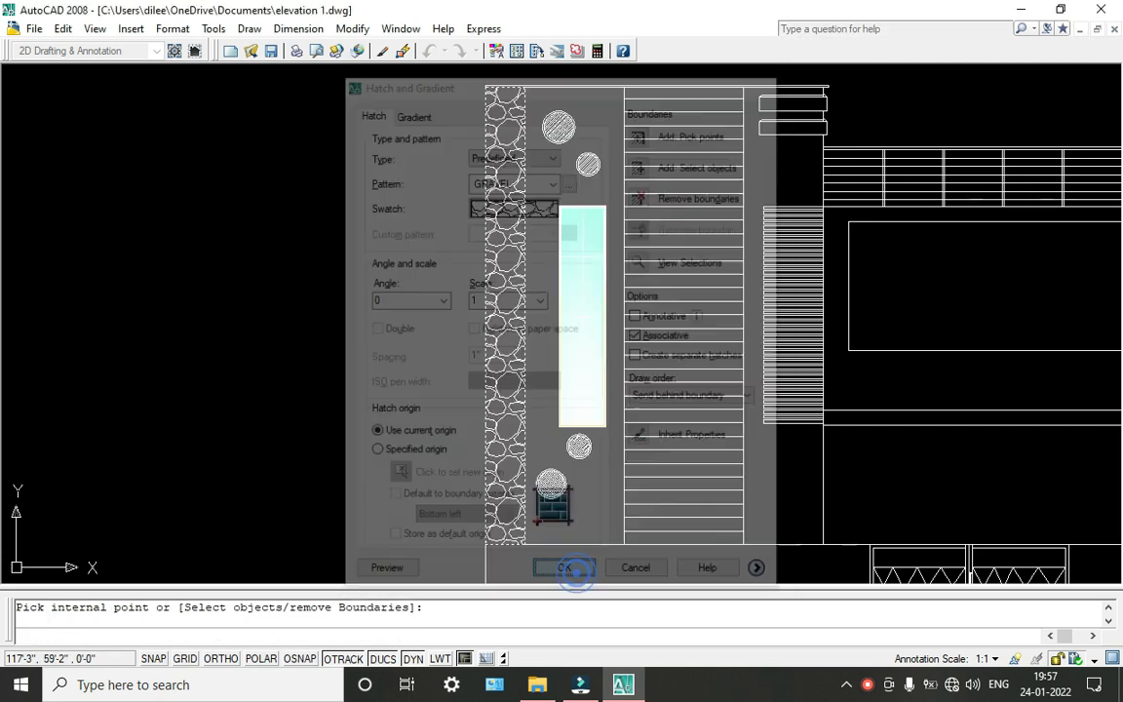
Hatch the long compound wall section between the tower's outer edge and the gate with the NET3 pattern at scale 1.
scroll(586, 419, "down", 2)
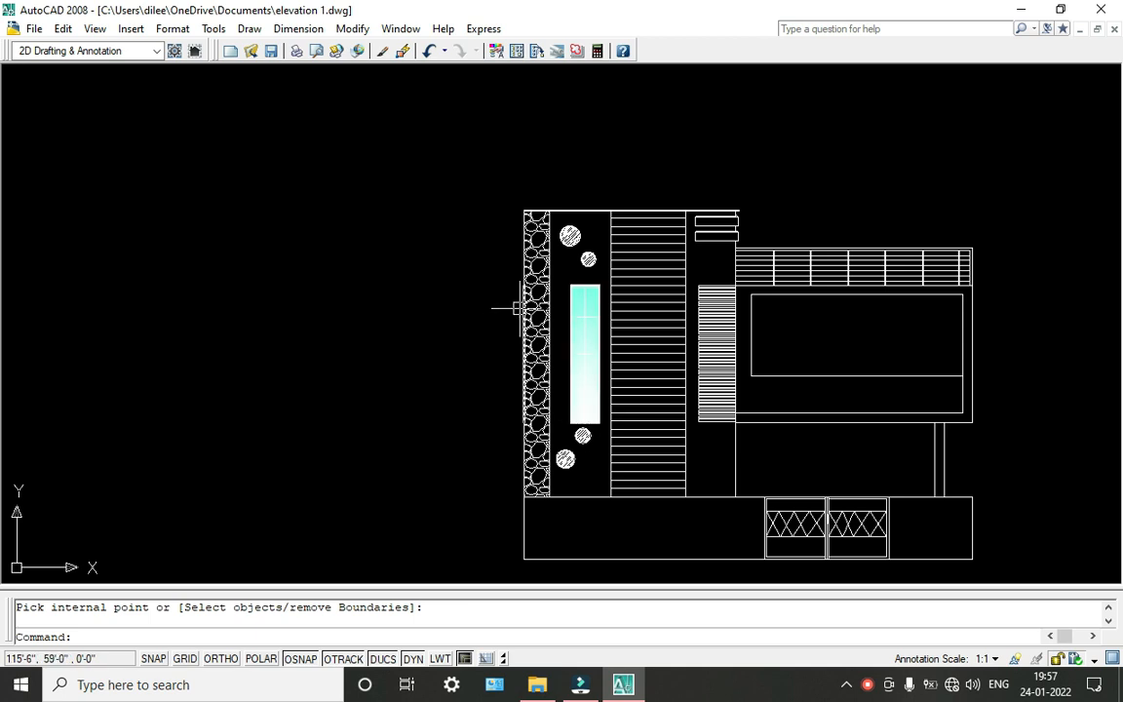
scroll(519, 306, "up", 5)
scroll(571, 271, "down", 5)
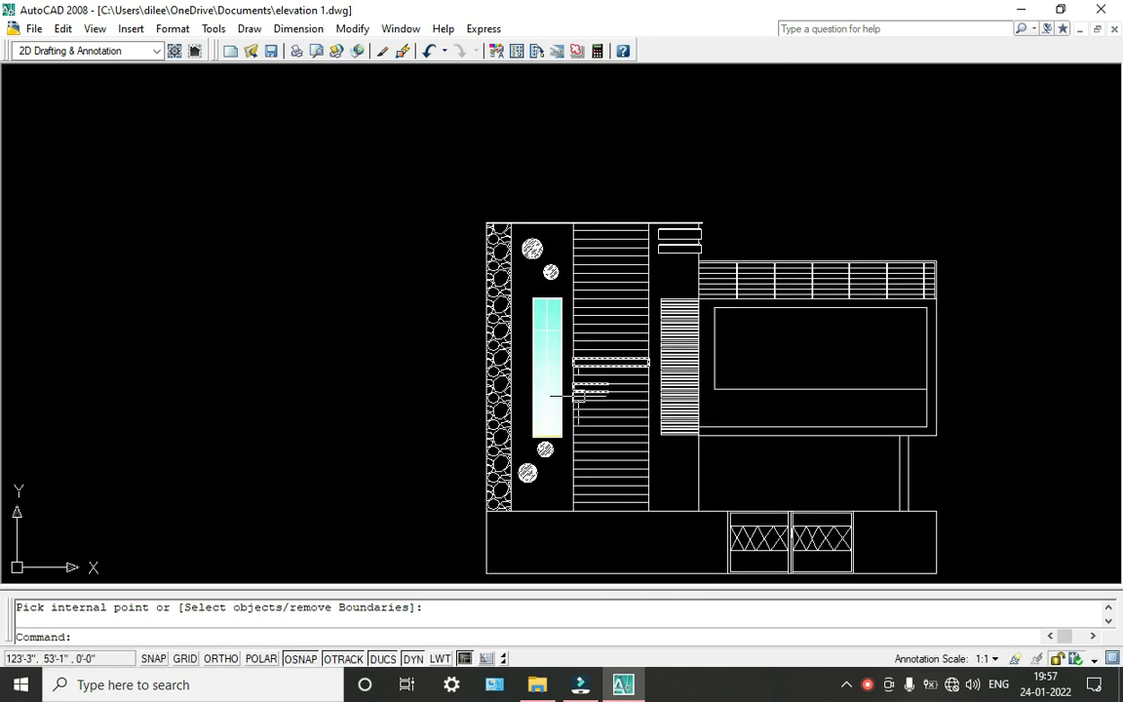
scroll(587, 392, "up", 2)
middle_click_drag(596, 463, 591, 300)
key("space")
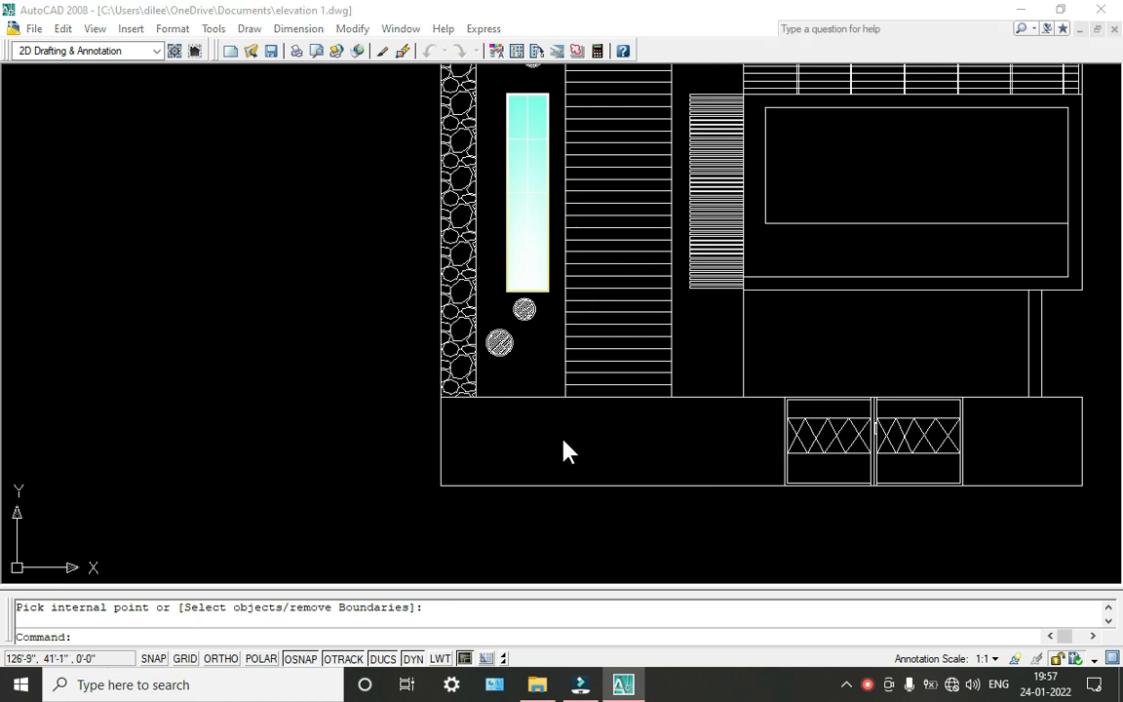
left_click(528, 207)
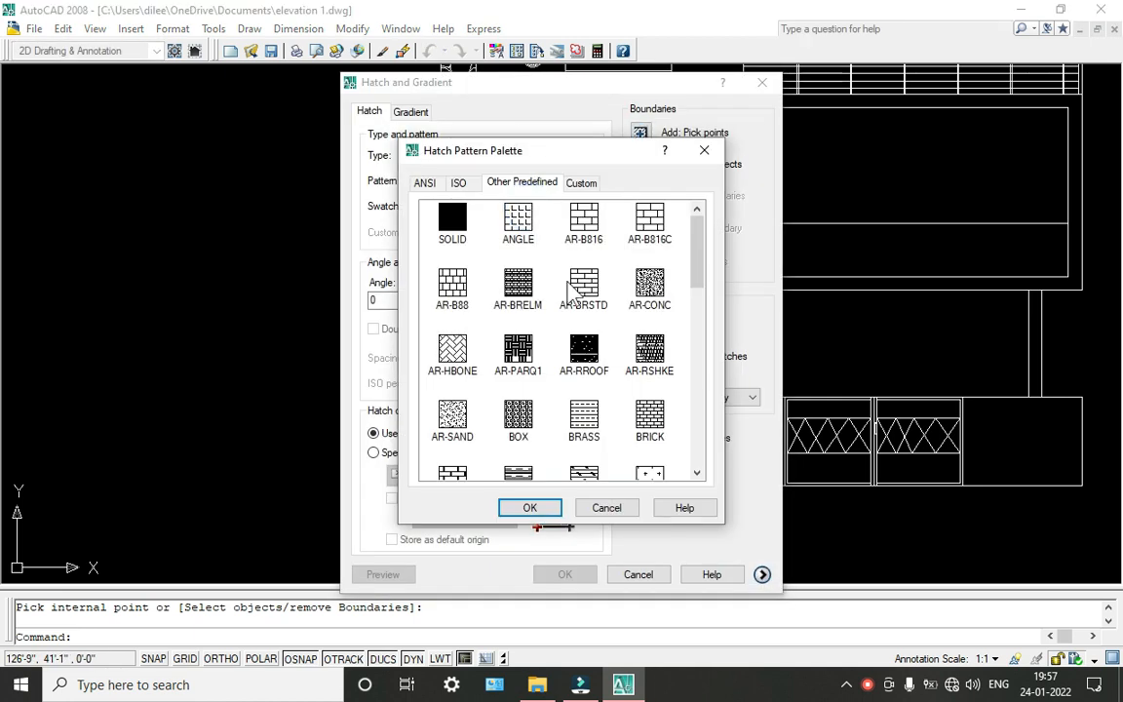
scroll(583, 304, "down", 3)
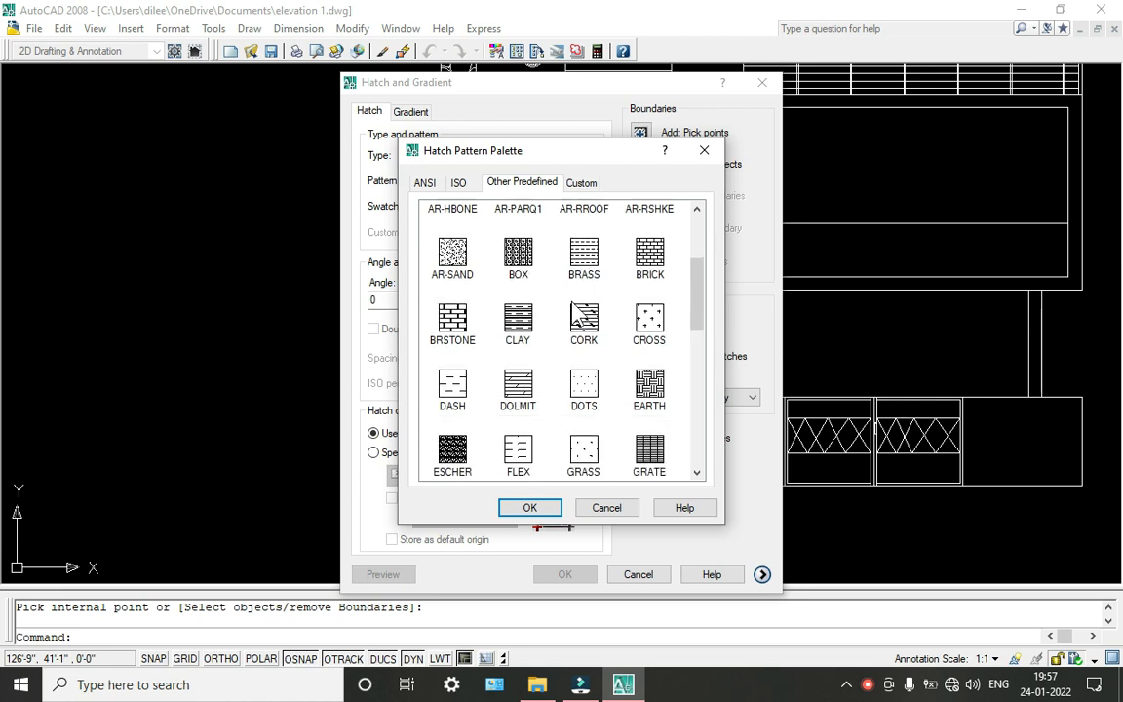
scroll(606, 362, "down", 4)
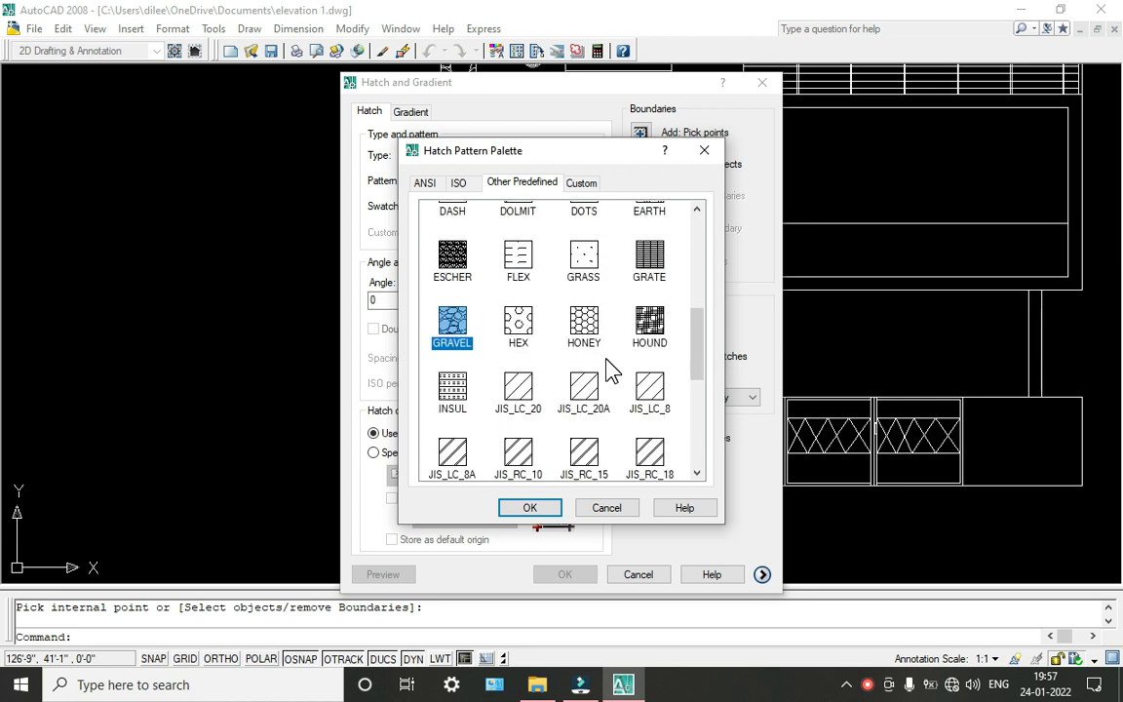
scroll(595, 405, "down", 1)
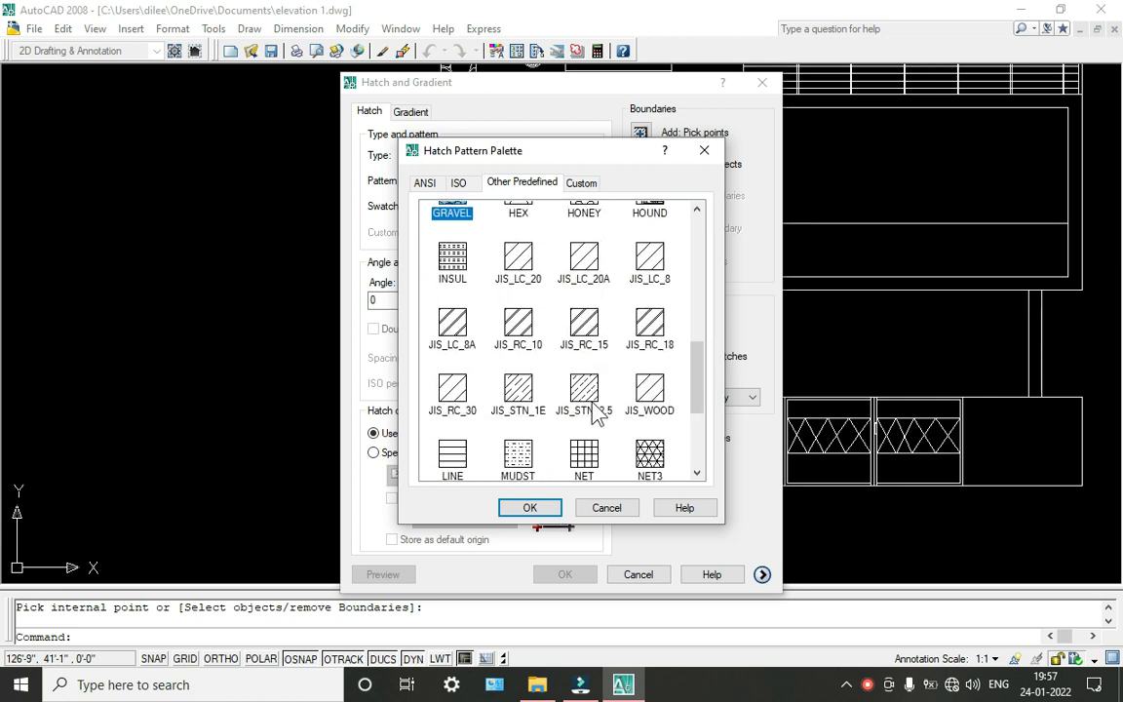
scroll(590, 420, "down", 1)
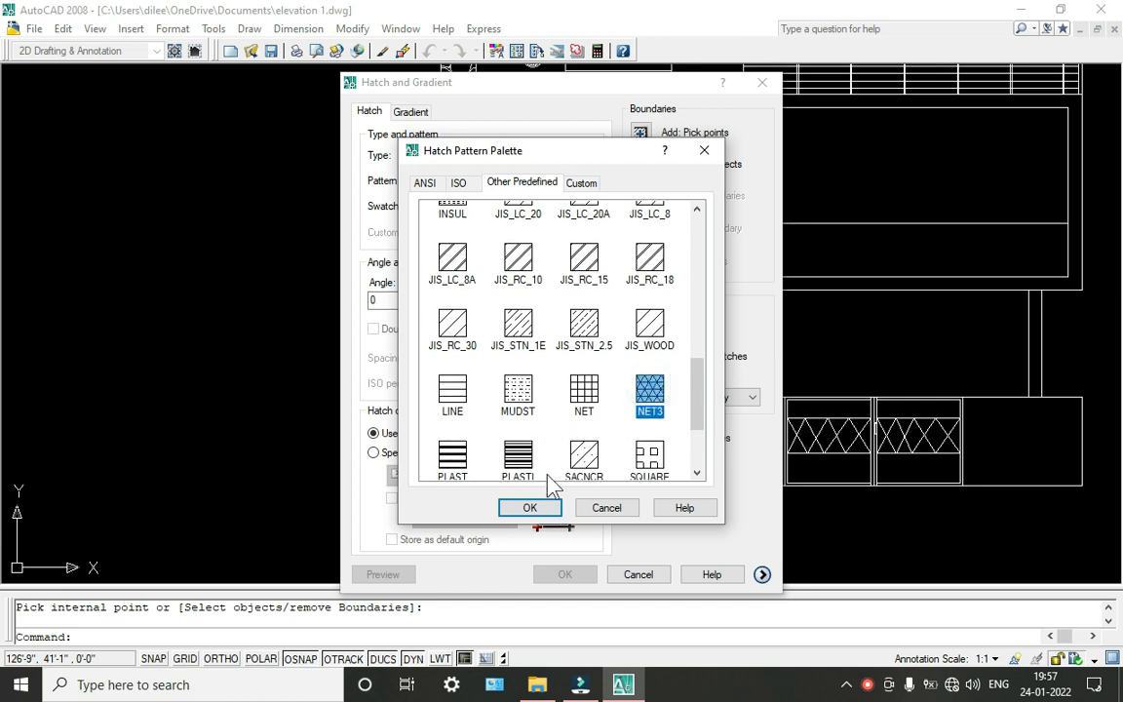
left_click(530, 508)
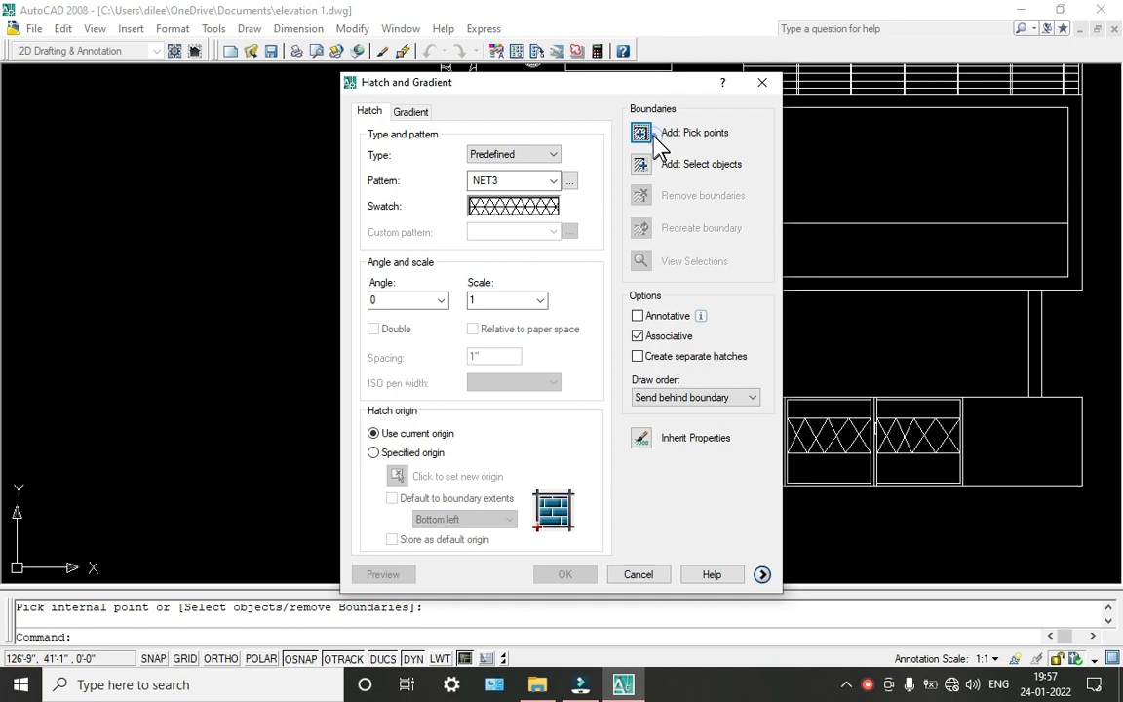
left_click(645, 136)
left_click(514, 451)
key("Return")
left_click(564, 574)
Set the scale of the compound wall's NET3 hatch to 1.25.
scroll(624, 429, "up", 5)
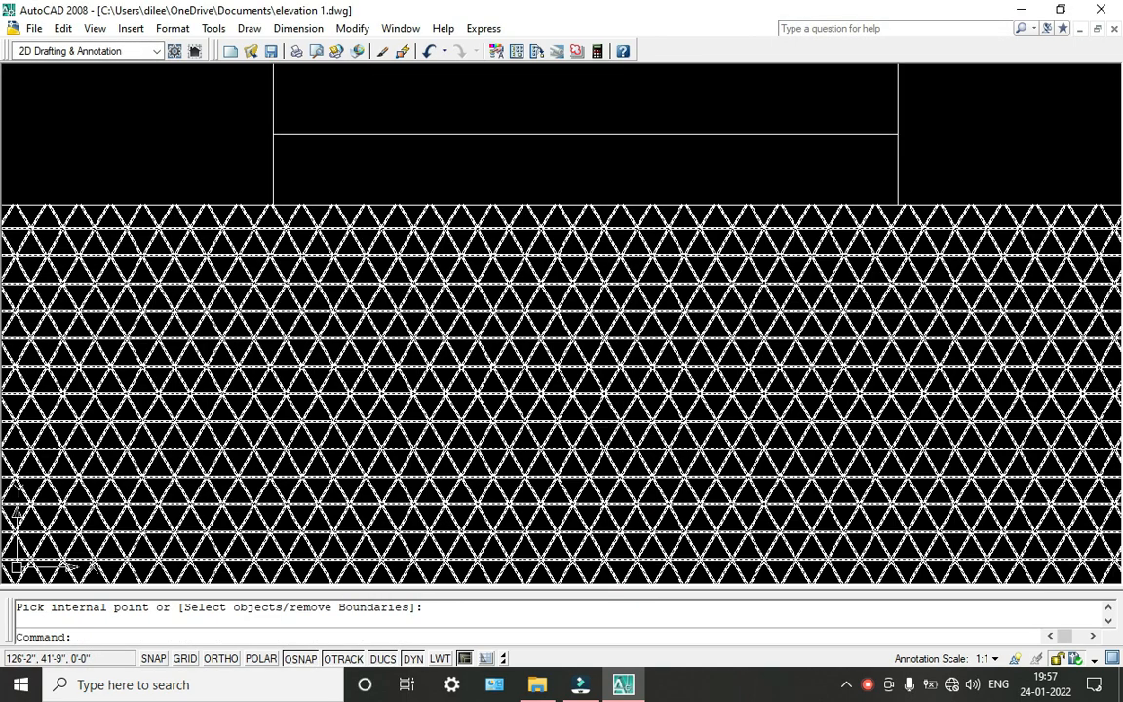
scroll(575, 400, "down", 6)
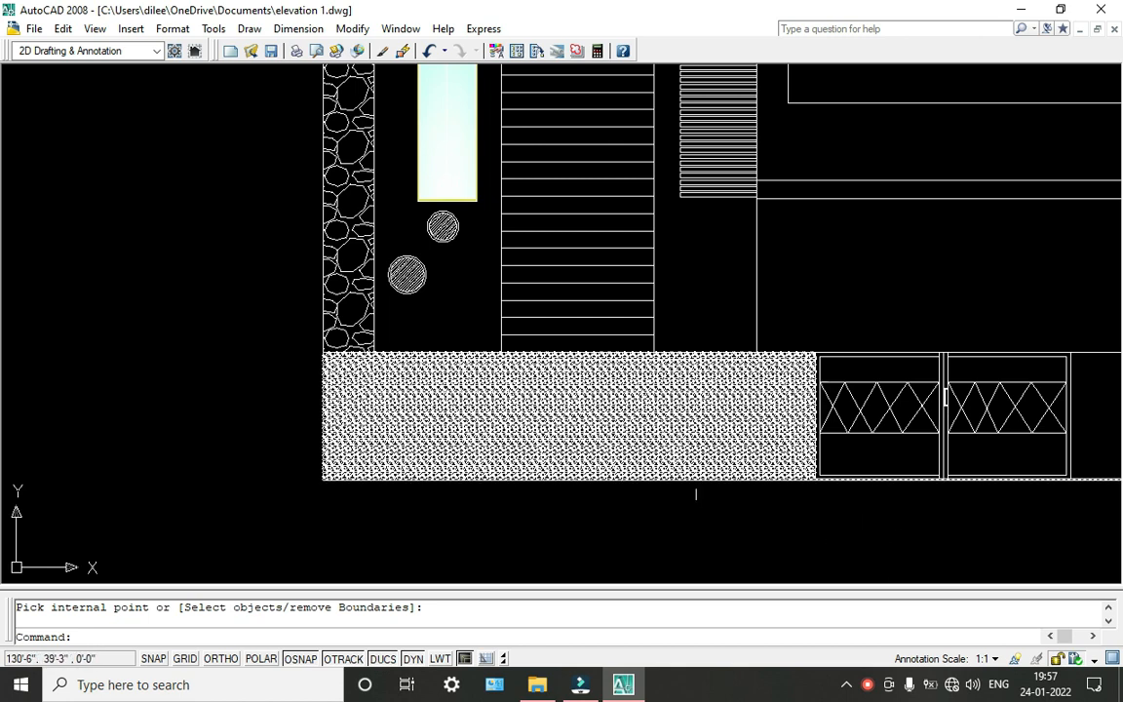
double_click(667, 436)
left_click(539, 301)
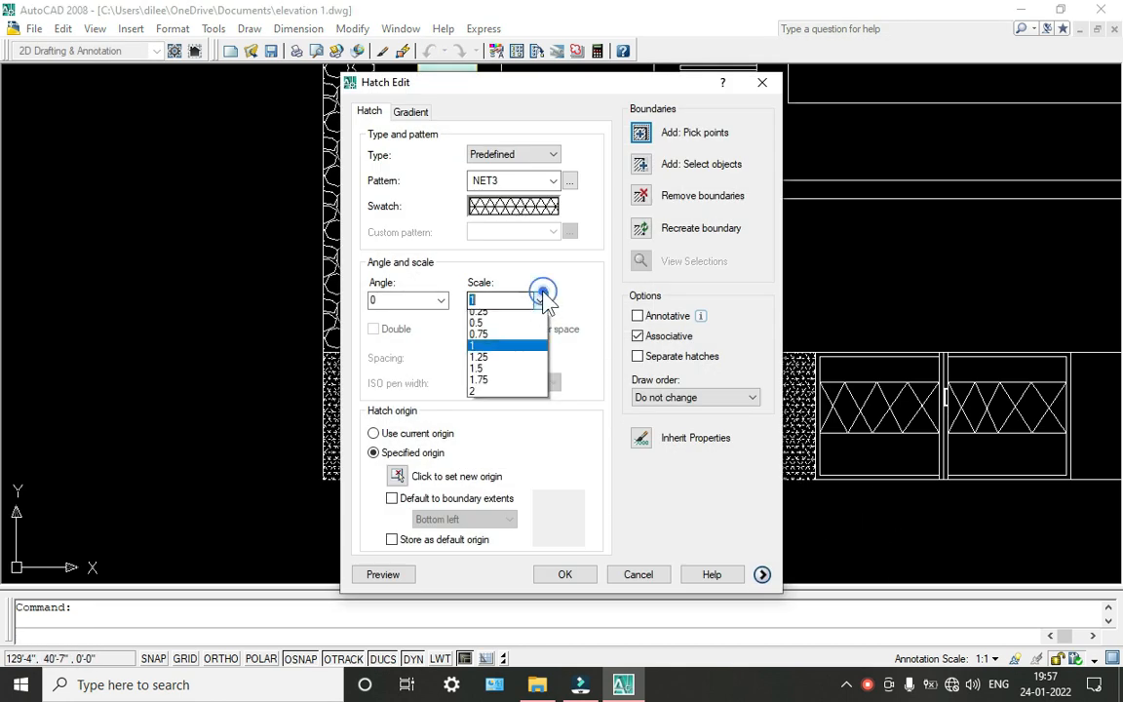
left_click(526, 363)
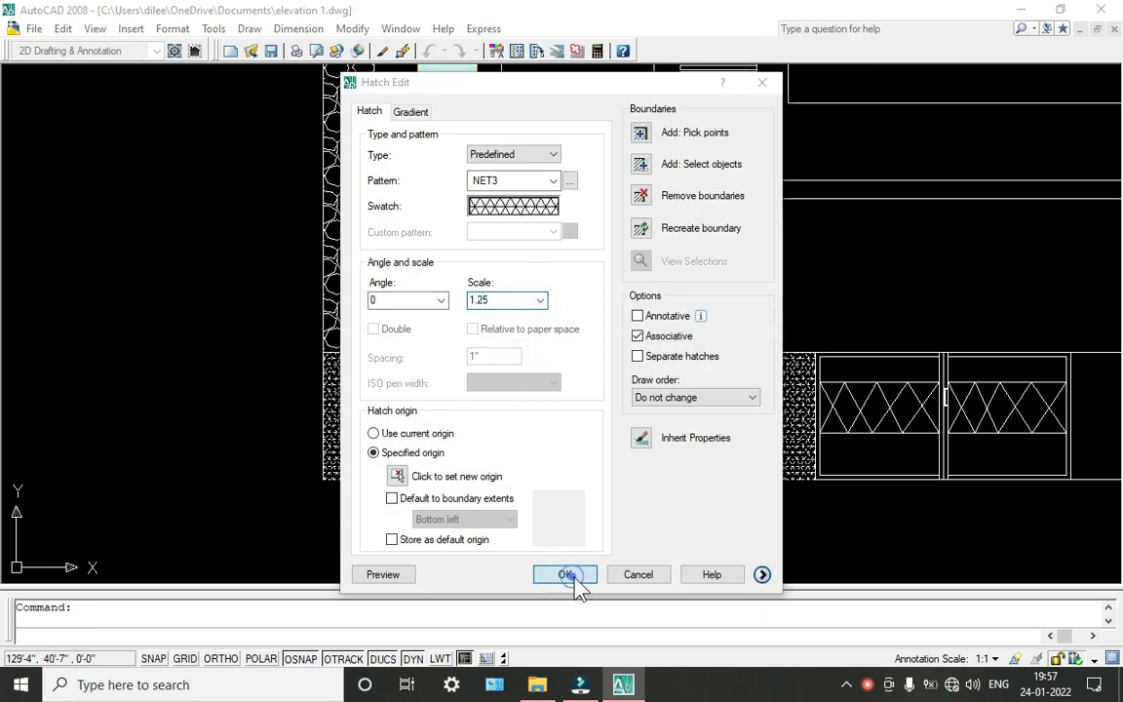
left_click(571, 576)
Set the scale of the compound wall's NET3 hatch to 1.5.
double_click(553, 355)
left_click(540, 300)
left_click(512, 377)
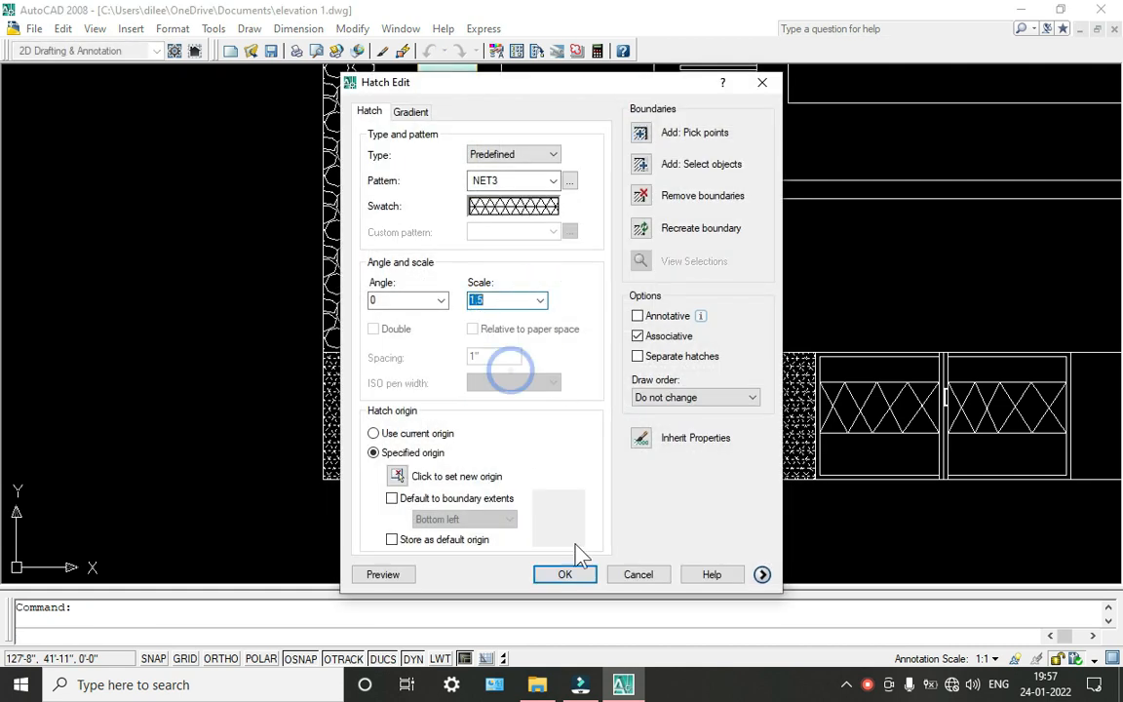
left_click(584, 574)
Set the scale of the compound wall's NET3 hatch to 2.
double_click(584, 409)
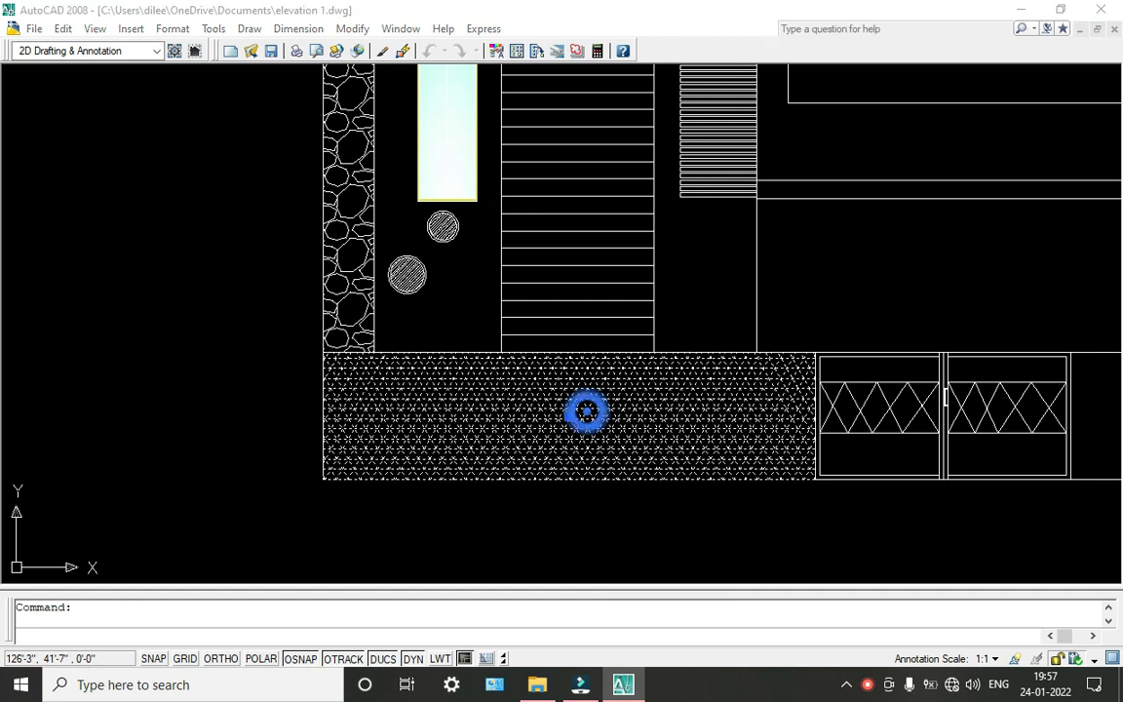
left_click(539, 300)
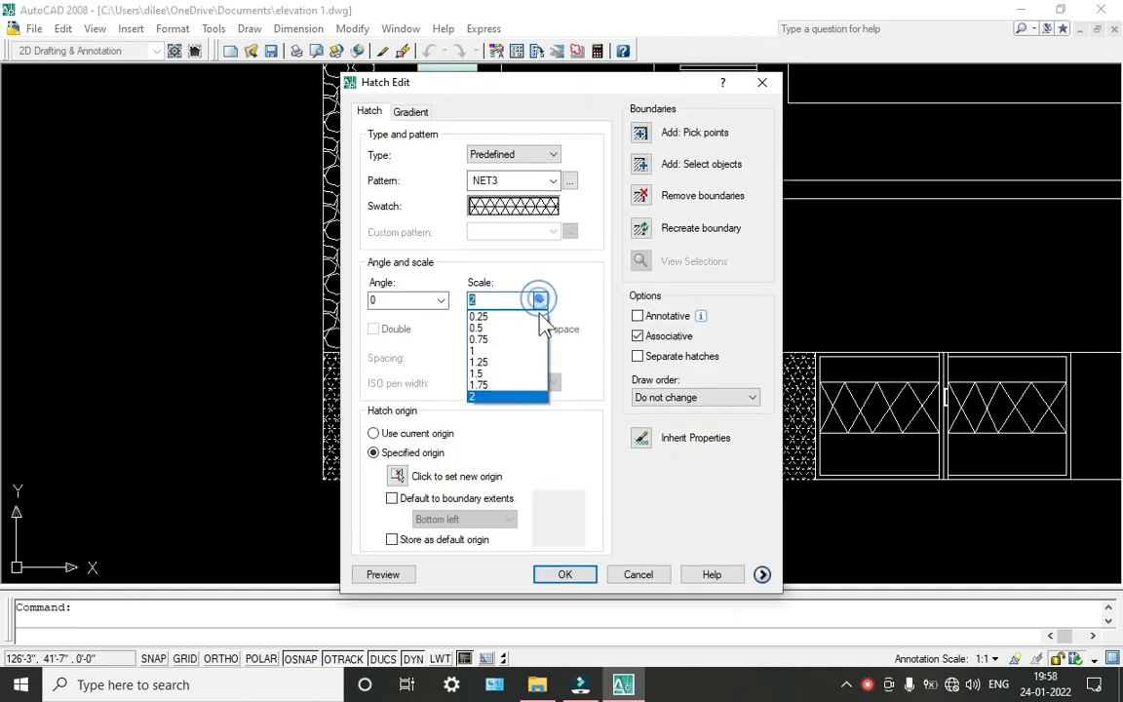
left_click(506, 397)
left_click(583, 583)
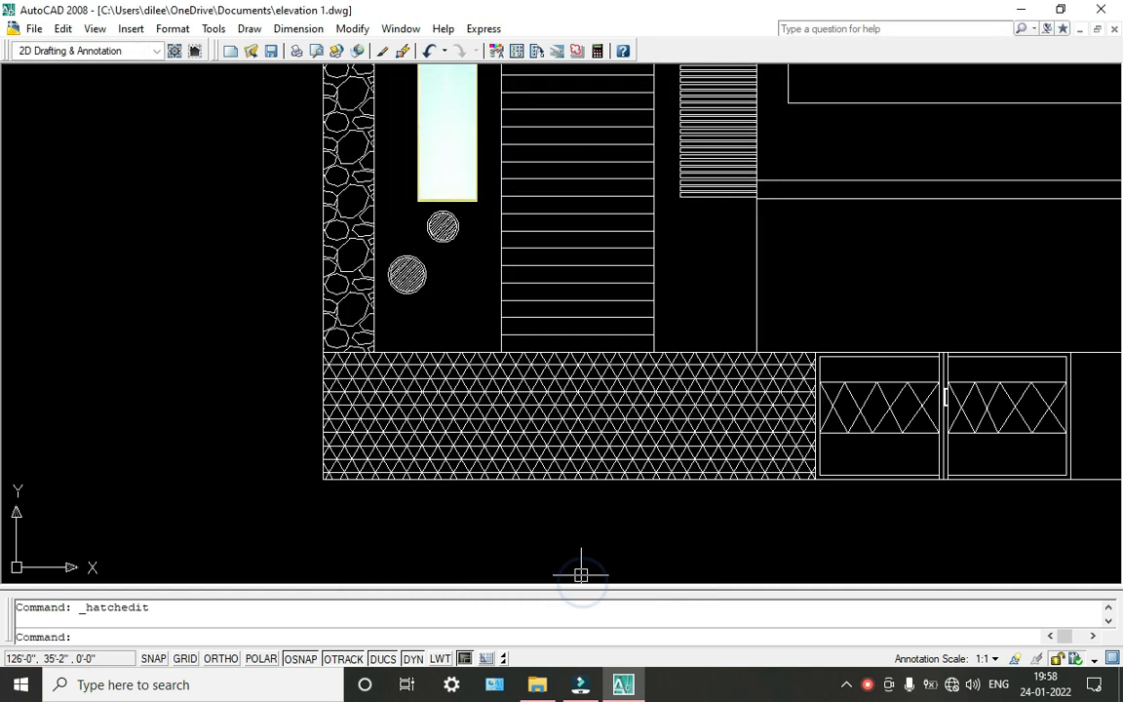
scroll(664, 546, "down", 2)
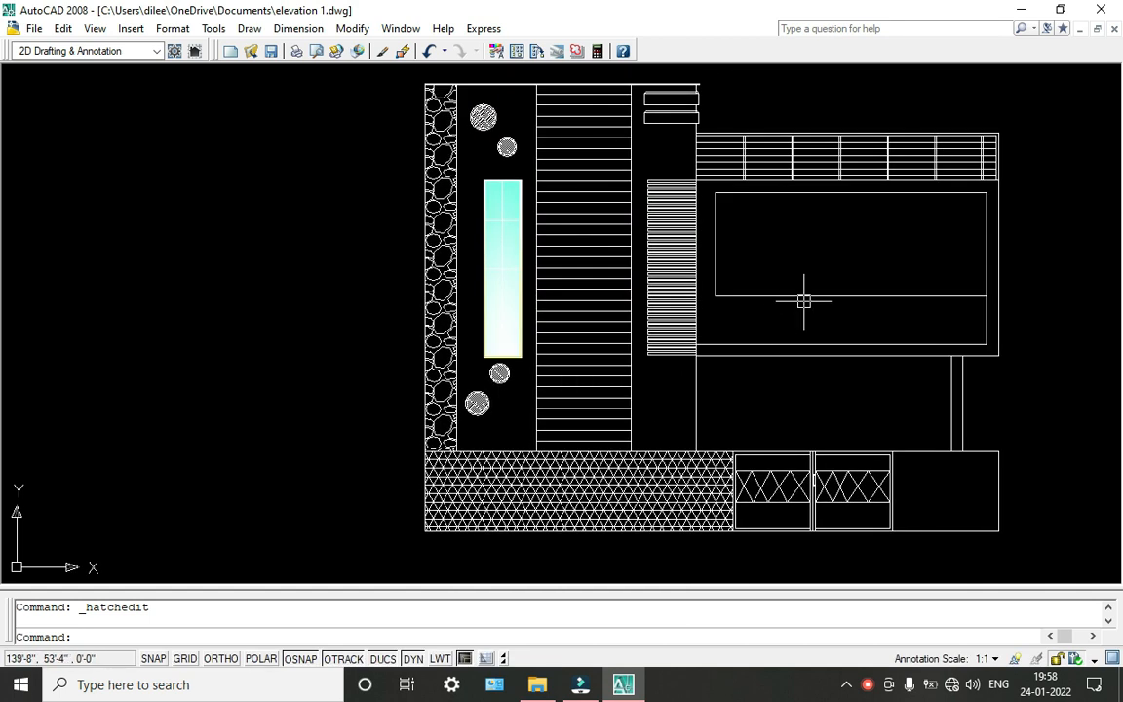
scroll(884, 313, "up", 1)
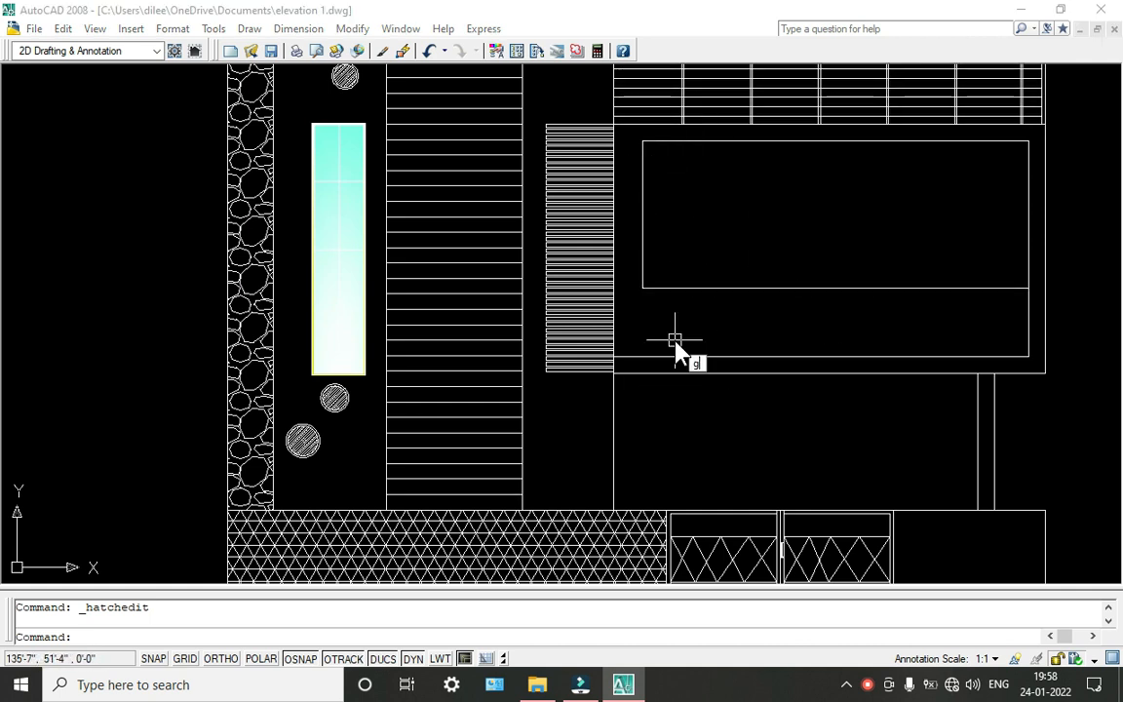
type("g")
key("Return")
key("Escape")
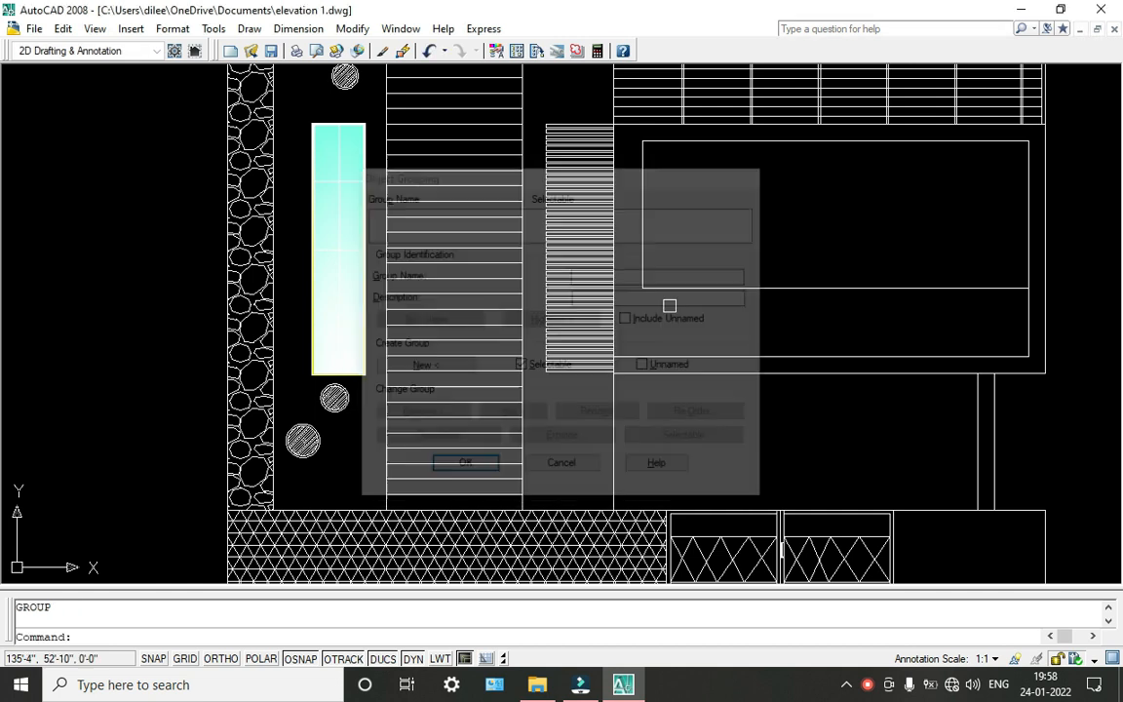
type("h")
key("Return")
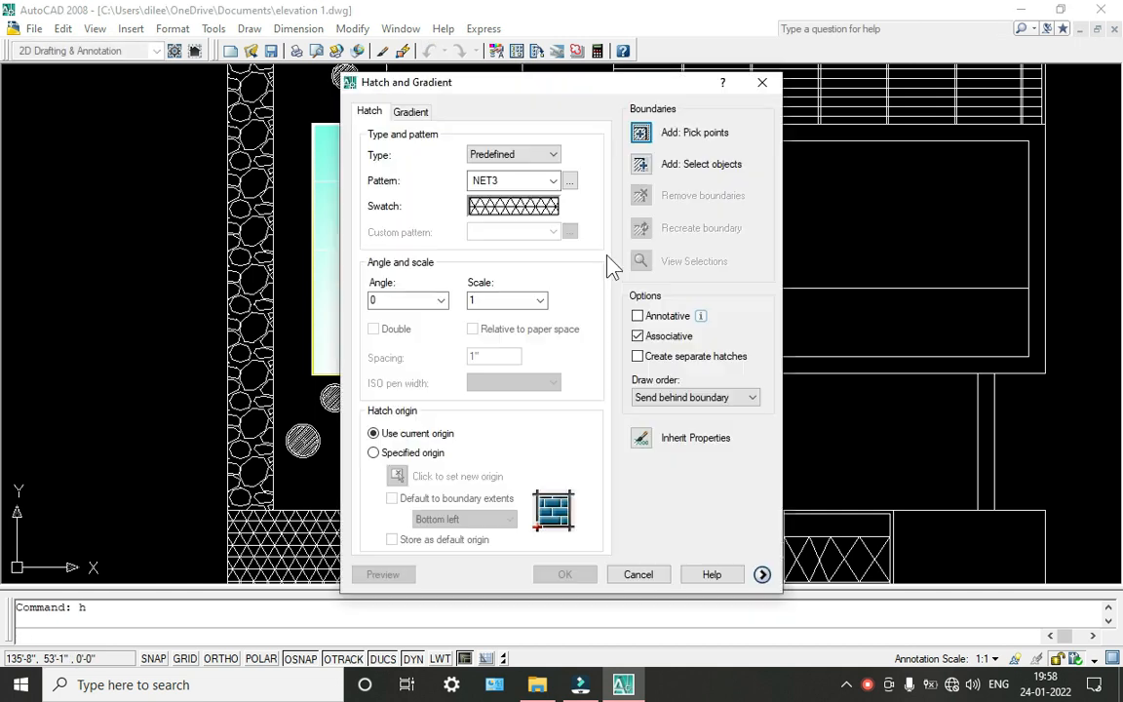
left_click(411, 113)
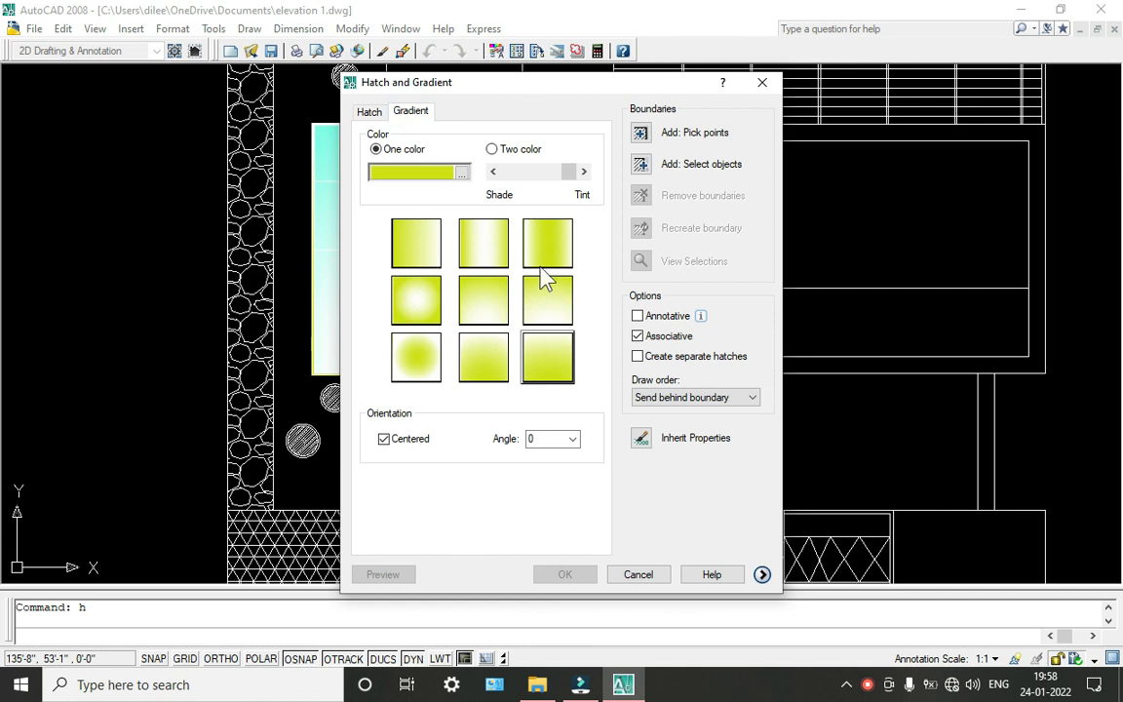
left_click(490, 150)
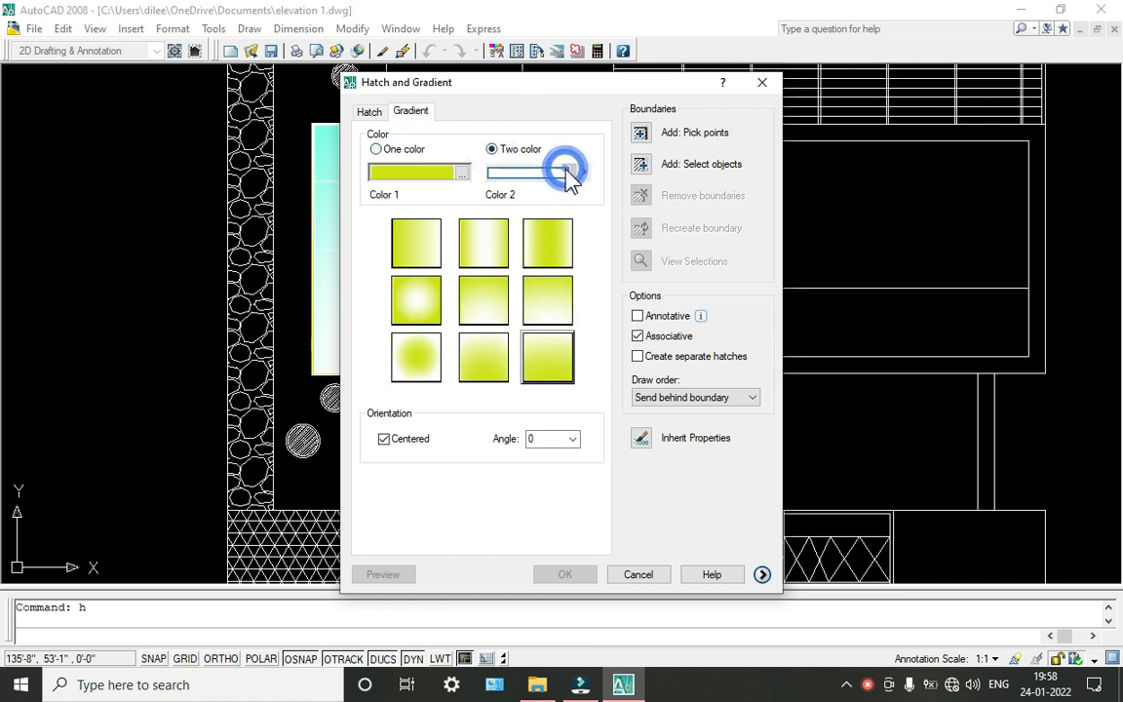
left_click(572, 171)
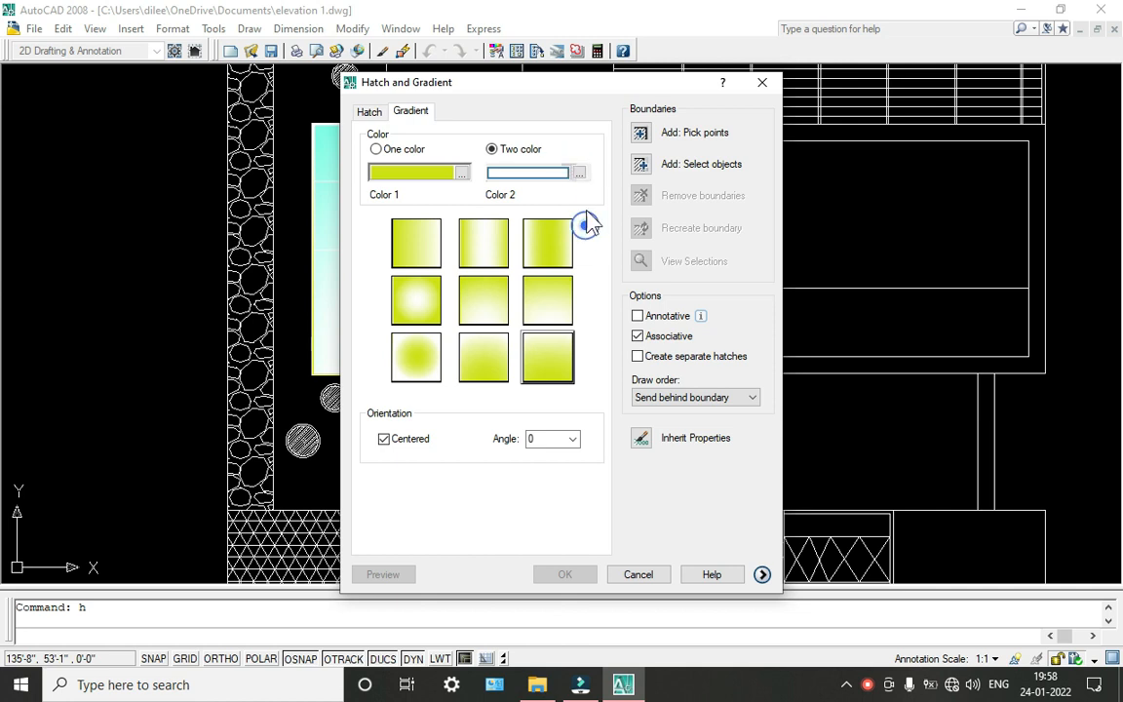
left_click(580, 172)
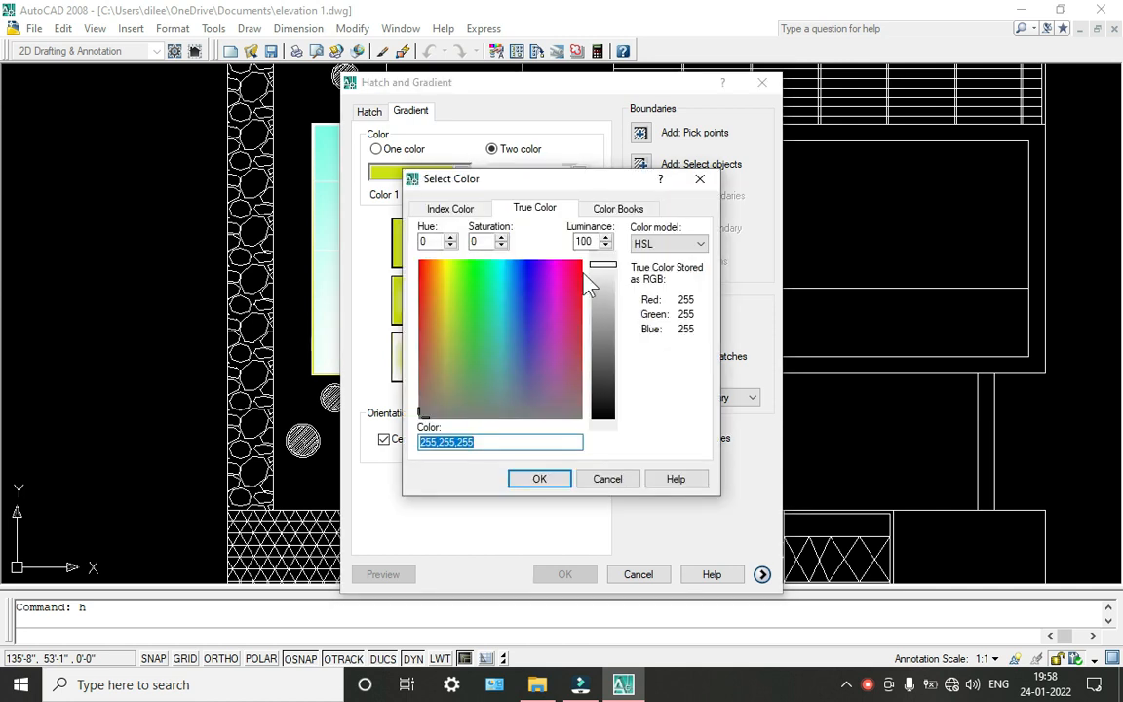
left_click(499, 282)
left_click(608, 259)
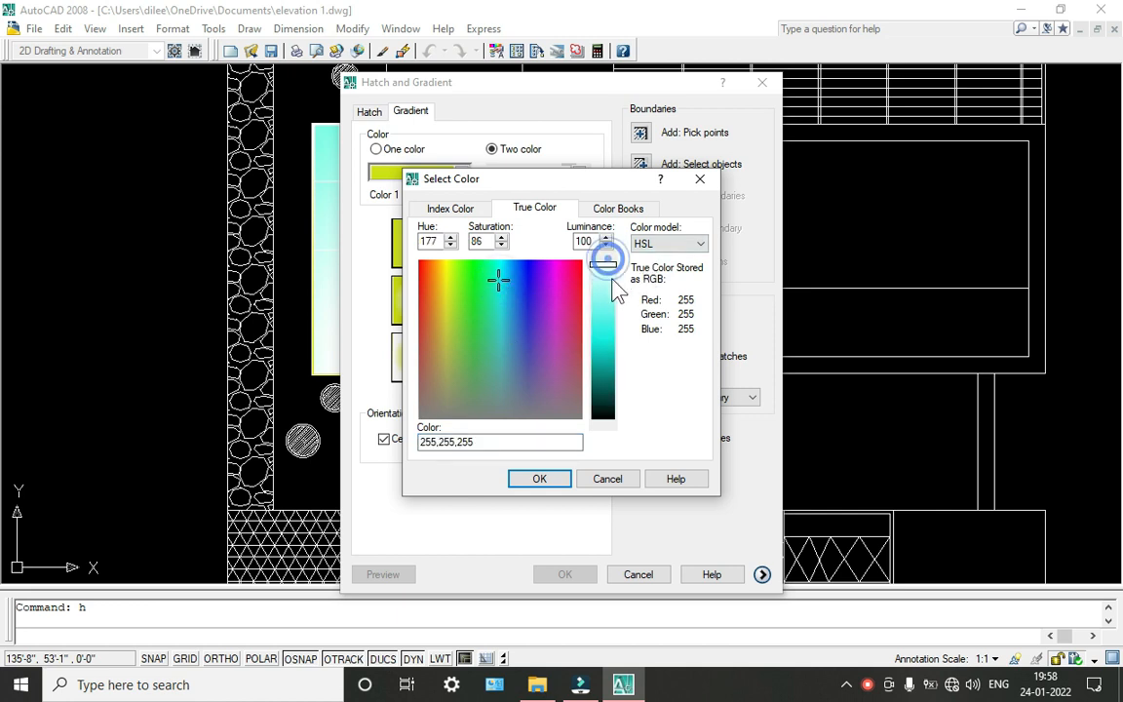
left_click(611, 319)
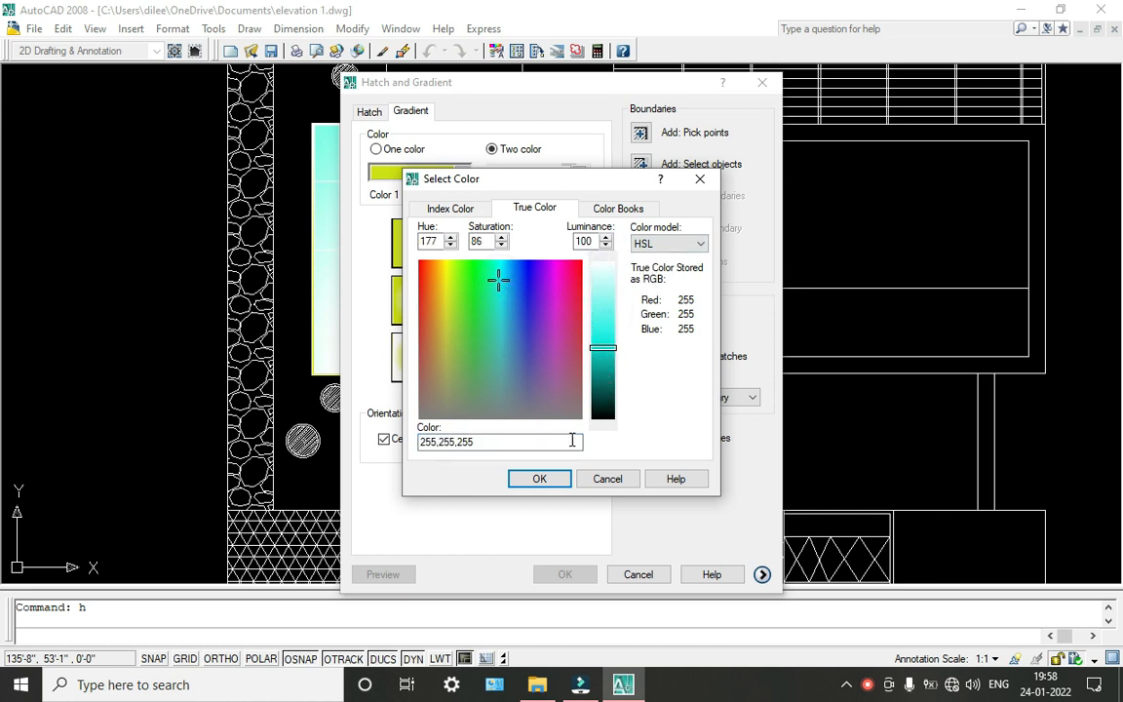
left_click(534, 480)
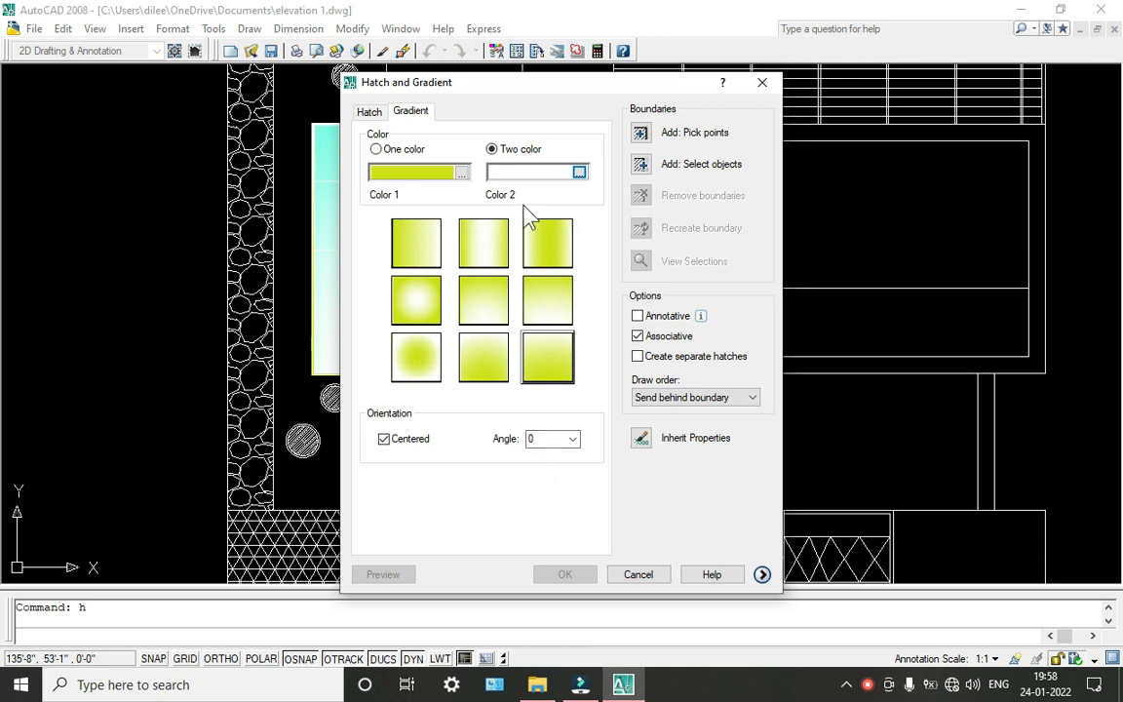
left_click(460, 173)
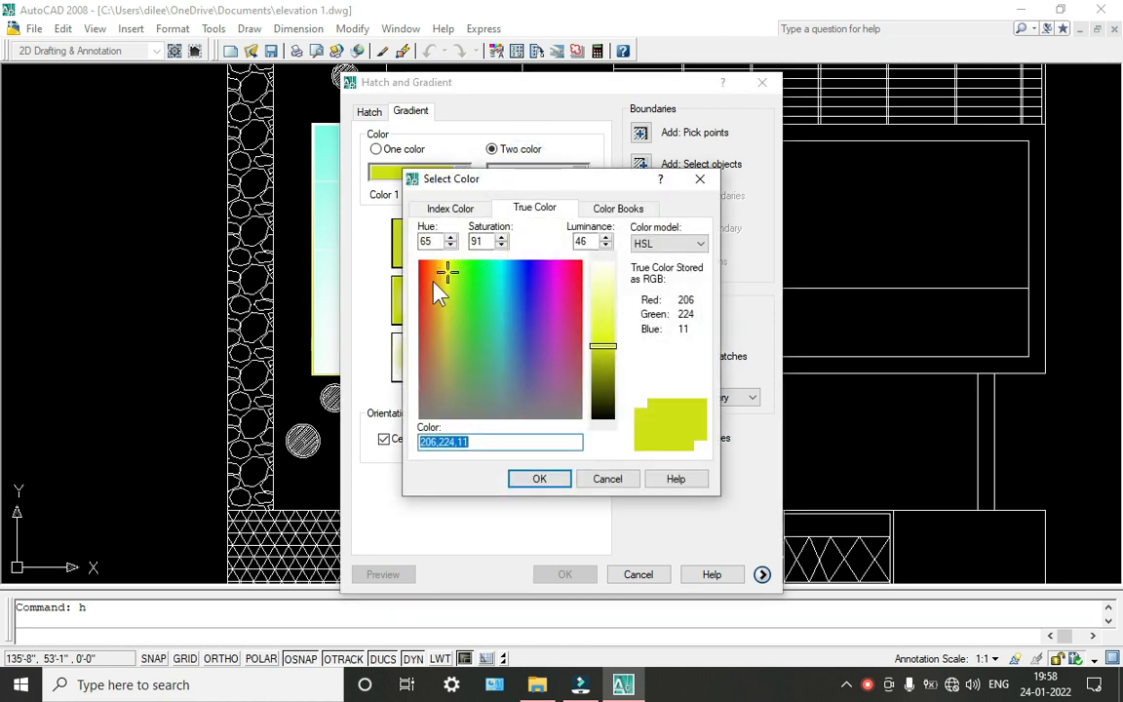
left_click(426, 275)
left_click(539, 478)
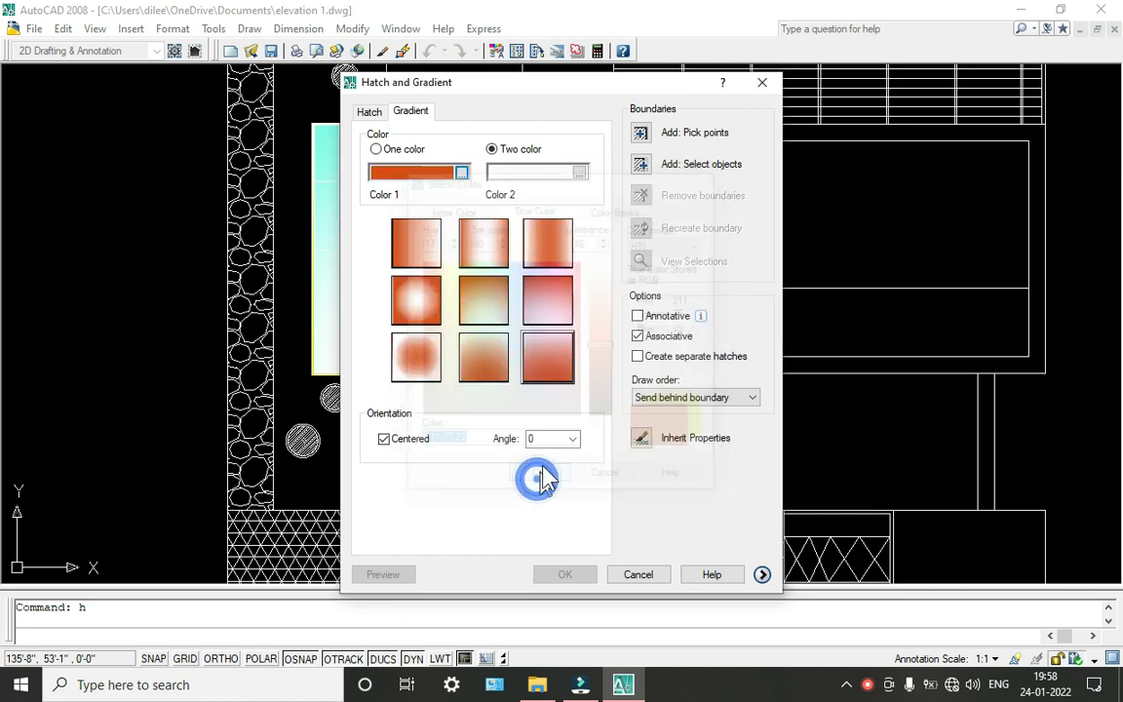
left_click(579, 175)
left_click(545, 278)
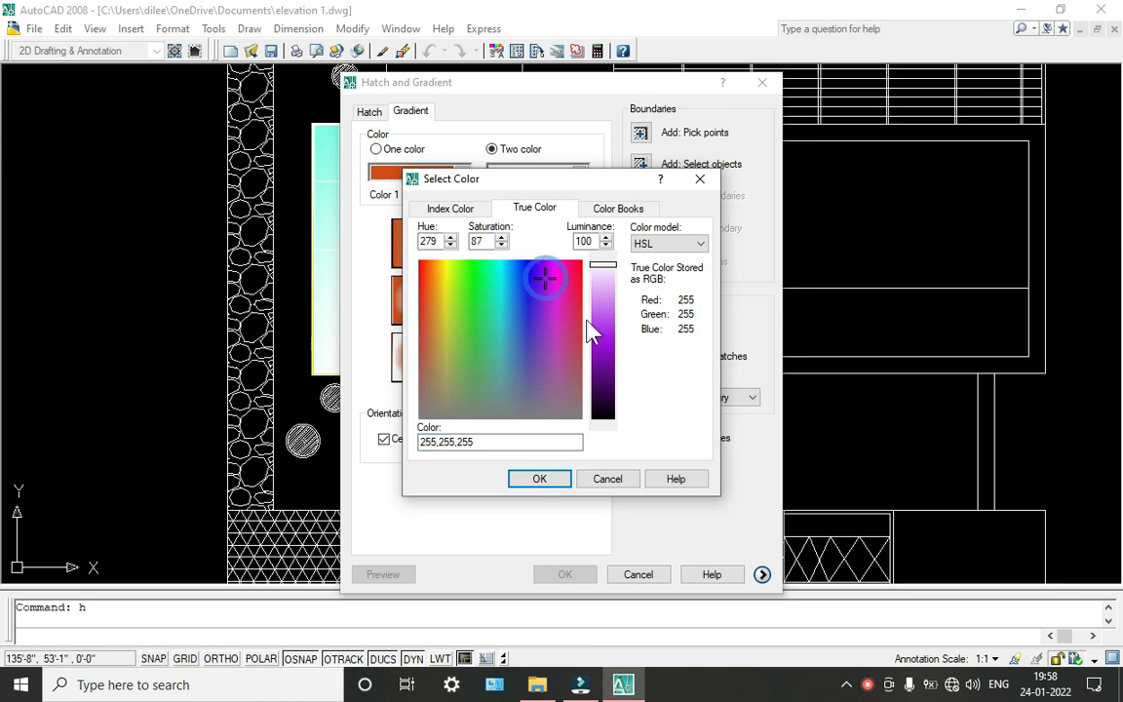
left_click(561, 478)
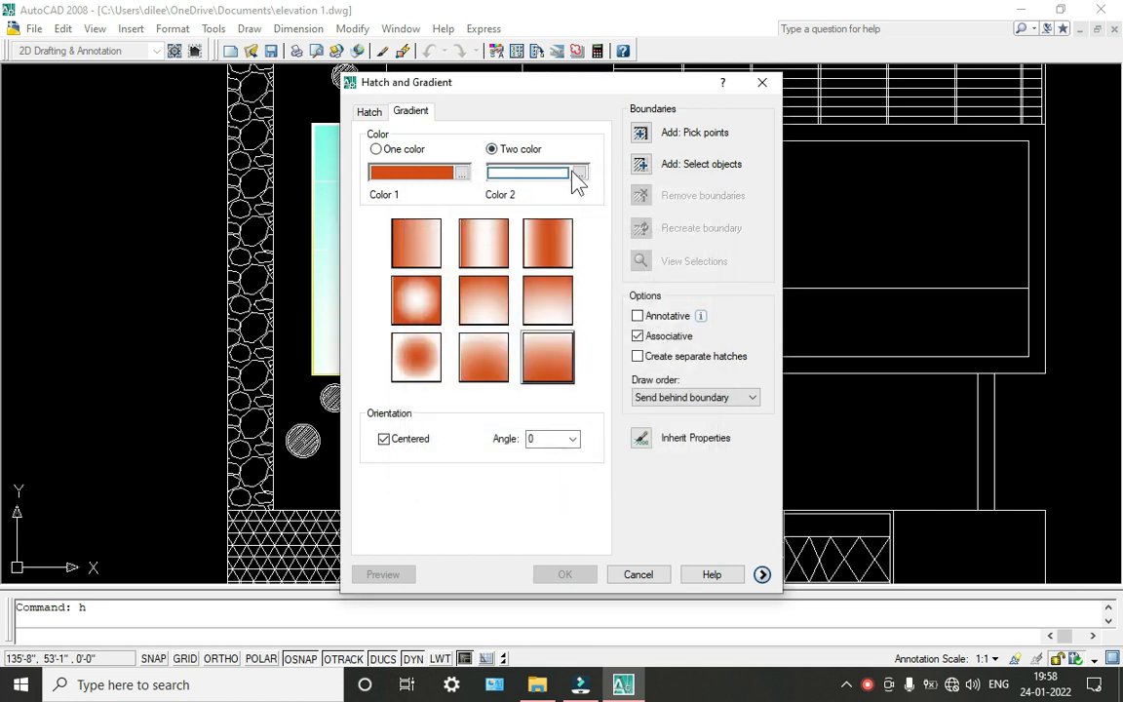
left_click(557, 176)
left_click(512, 299)
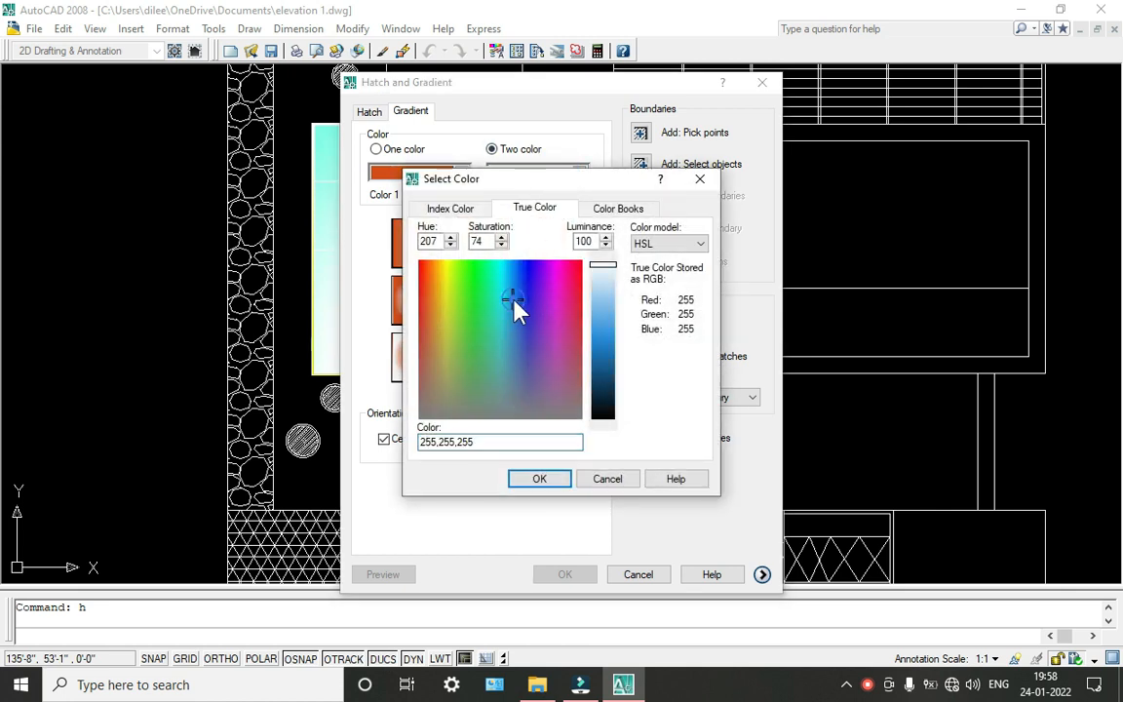
left_click(544, 482)
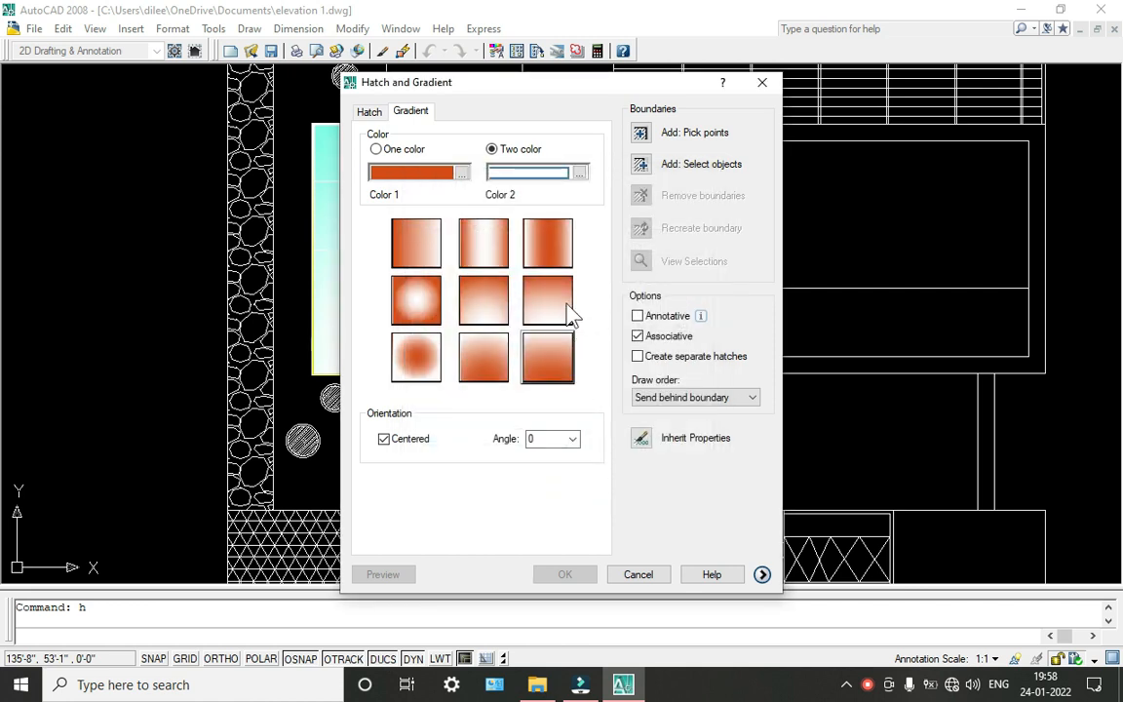
Try to fill the upper-floor projecting block around the large opening with a one-color gradient in 121,236,182.
left_click(377, 149)
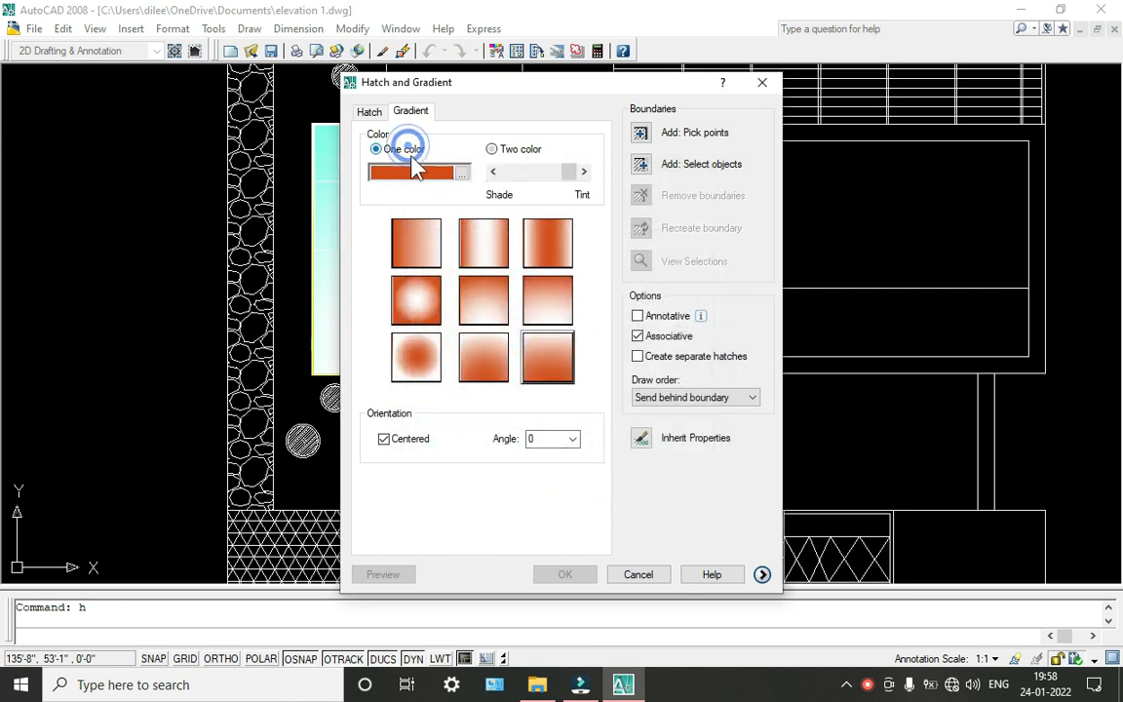
left_click(461, 173)
mouse_move(602, 355)
left_mouse_down()
mouse_move(605, 310)
mouse_move(519, 281)
mouse_move(482, 303)
left_mouse_up()
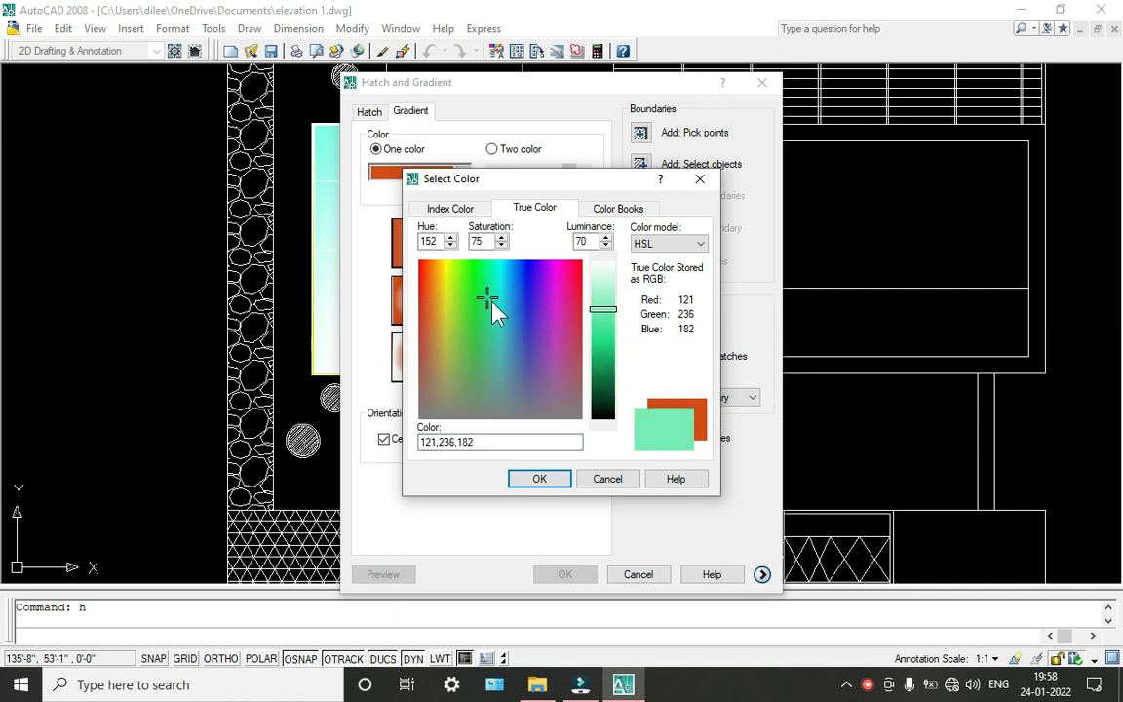
left_click(536, 481)
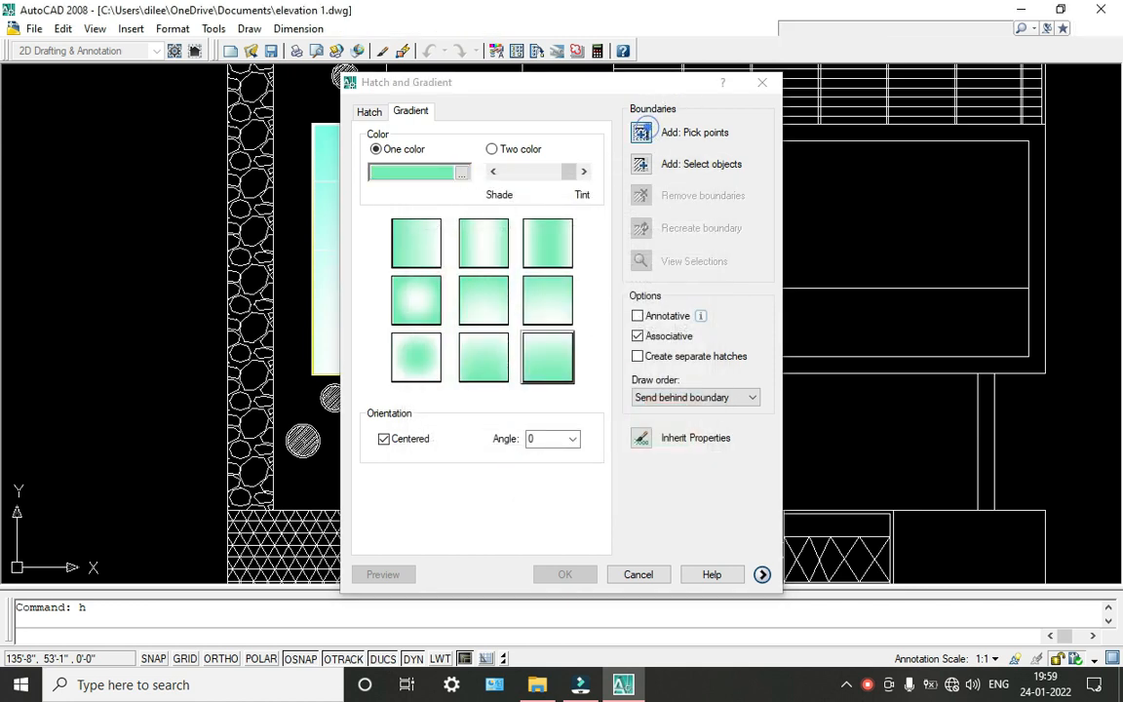
left_click(654, 133)
left_click(767, 335)
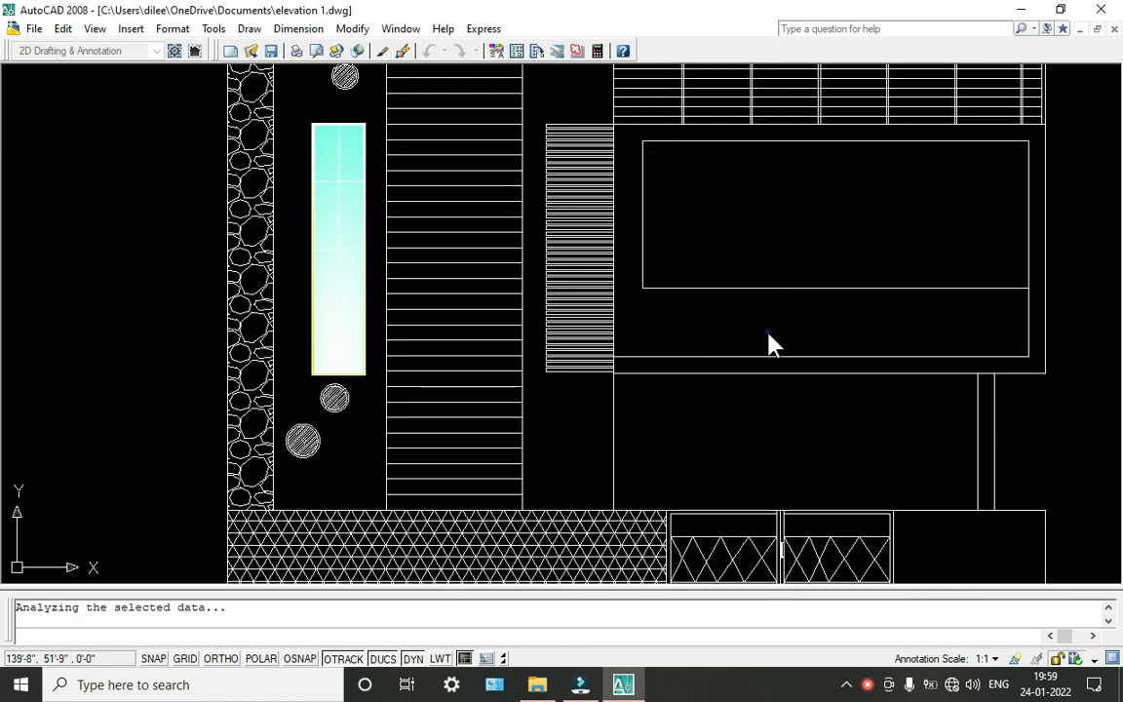
left_click(655, 426)
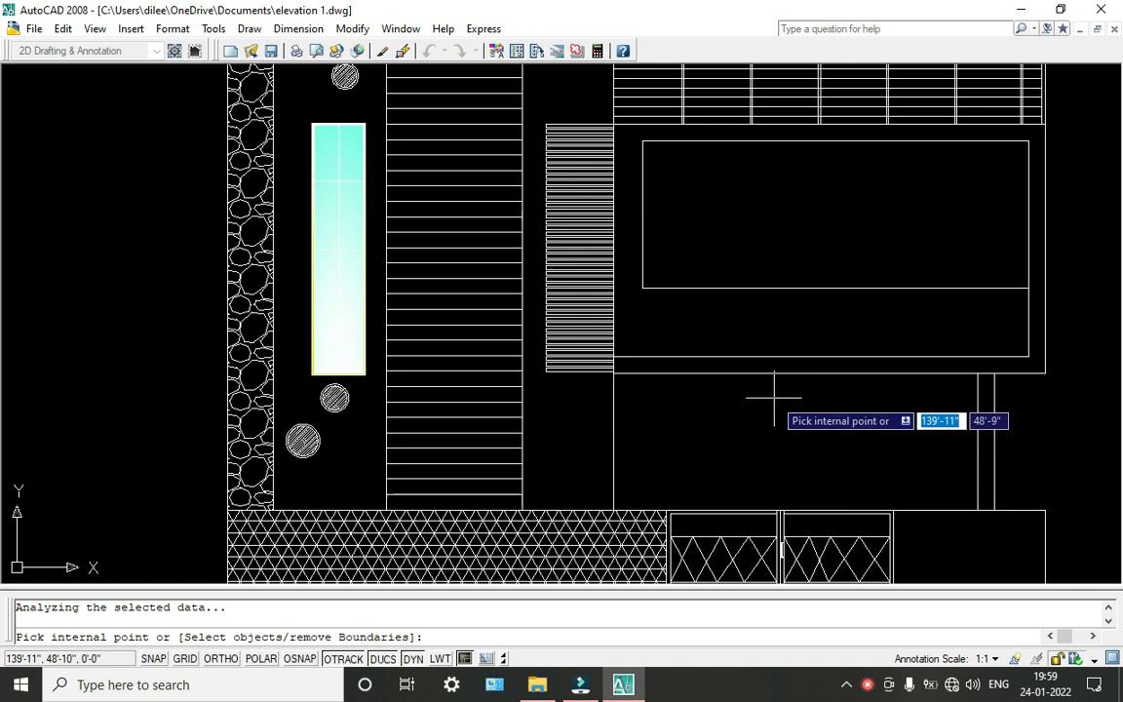
left_click(773, 375)
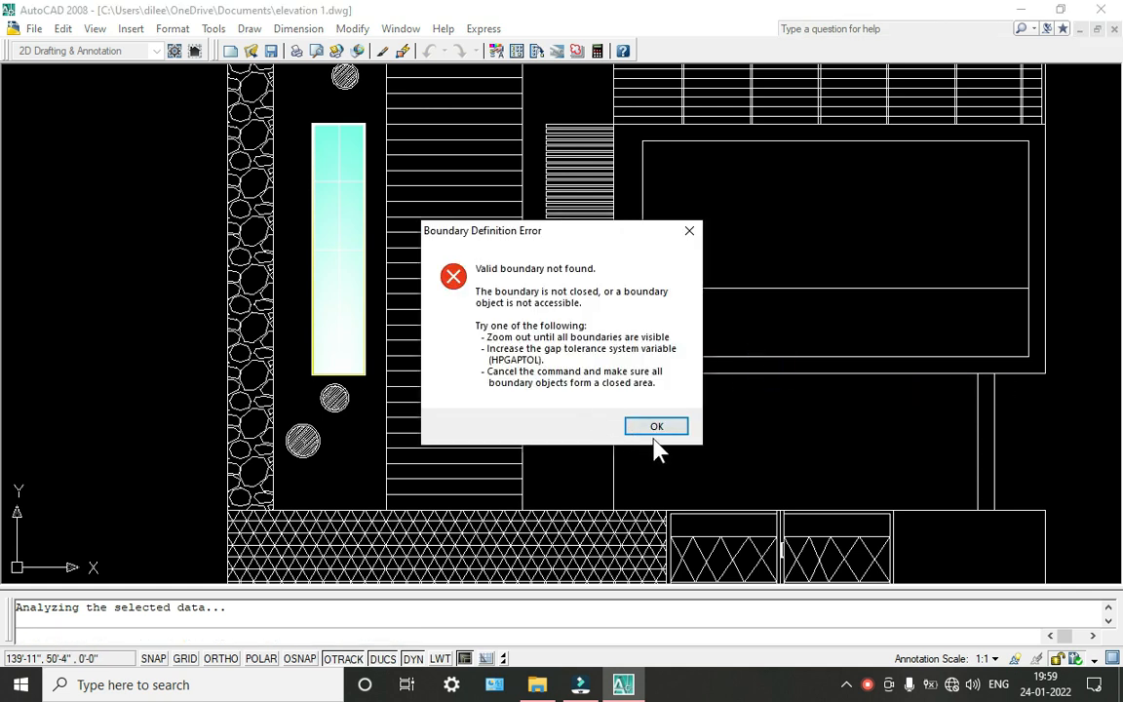
left_click(653, 426)
key("Escape")
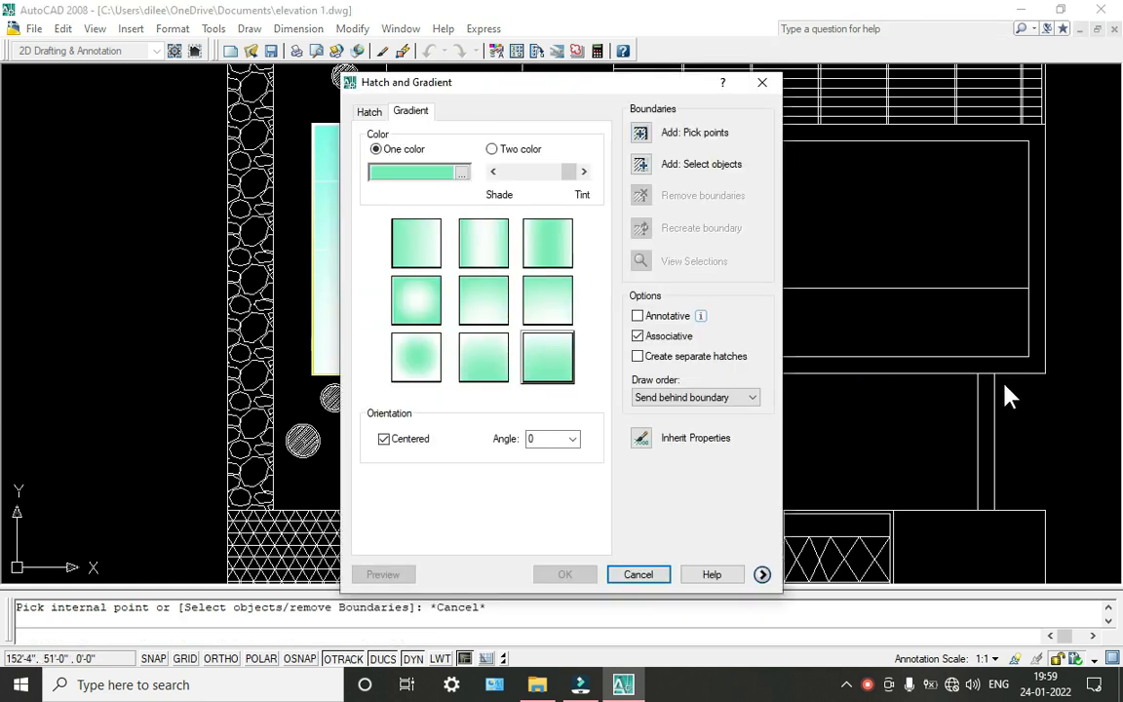
left_click(638, 574)
Fillet the projecting block's outer bottom edge with its outer right edge to close the lower right corner.
scroll(1041, 296, "up", 8)
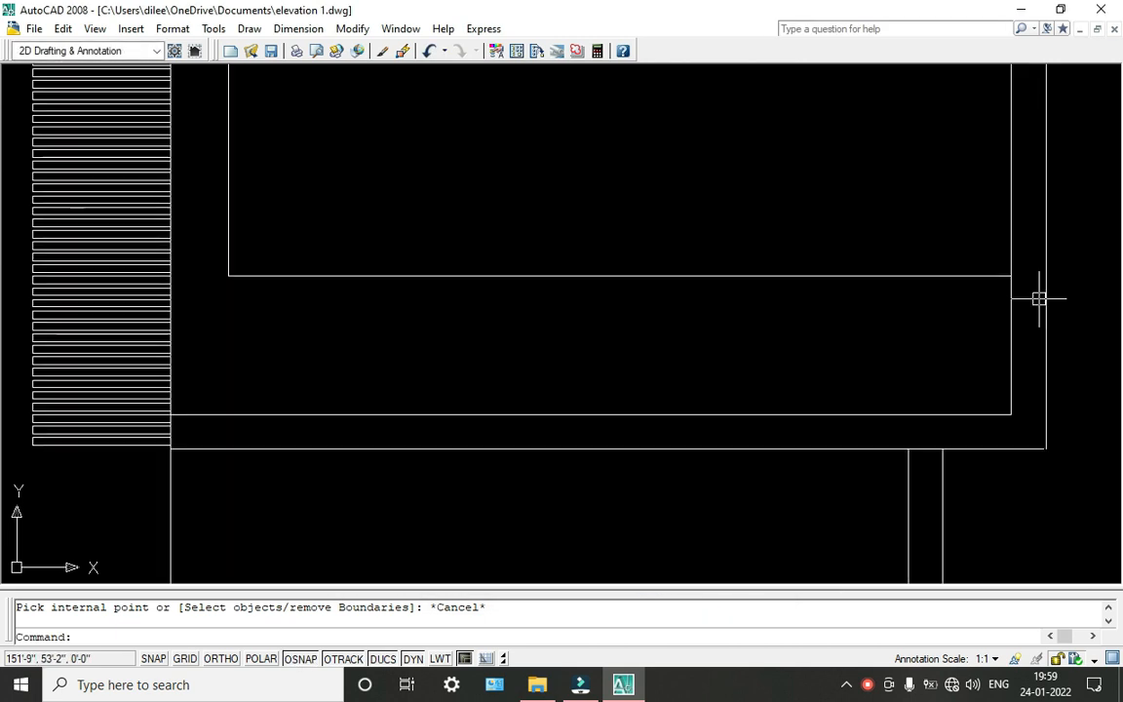
scroll(812, 330, "up", 6)
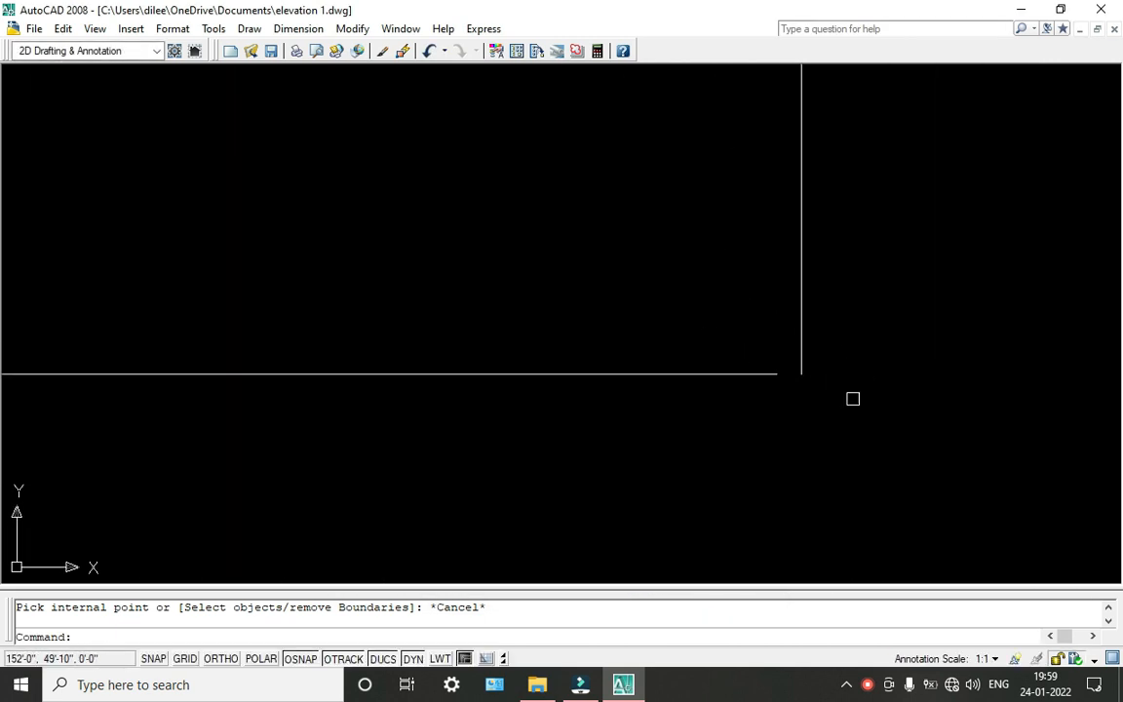
type("f")
key("Return")
left_click(747, 374)
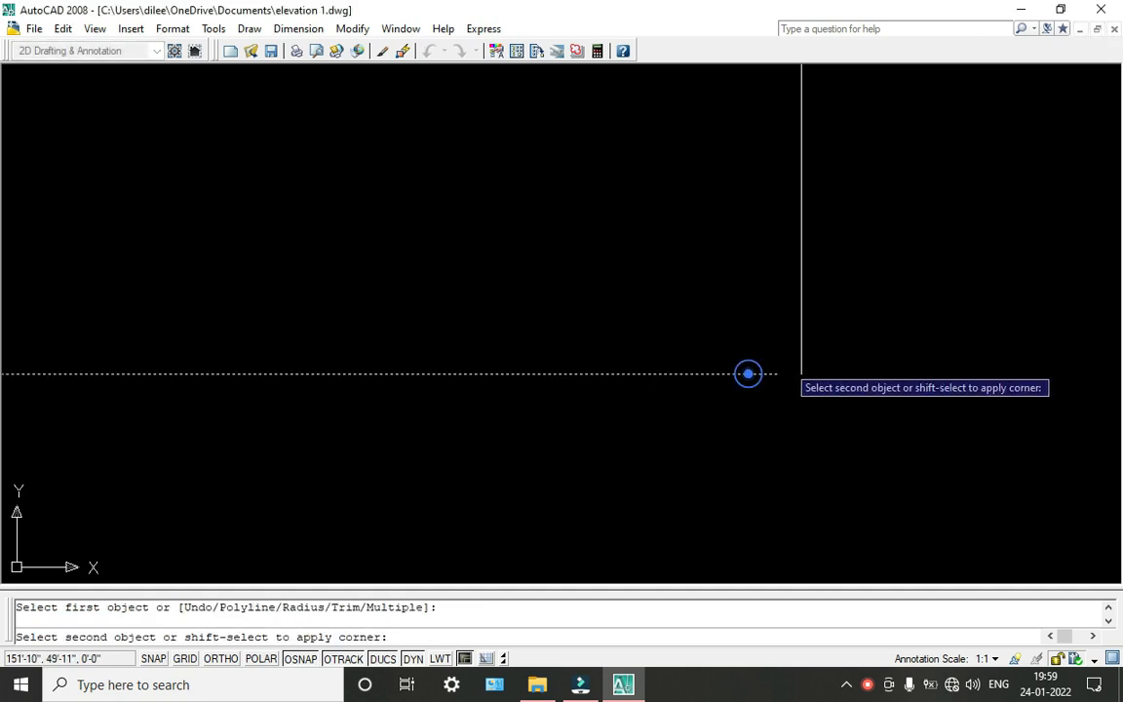
left_click(803, 341)
Examine the projecting block's outline along its edges and corners for remaining gaps.
scroll(795, 342, "down", 3)
scroll(780, 381, "down", 4)
scroll(238, 183, "up", 3)
scroll(233, 172, "down", 6)
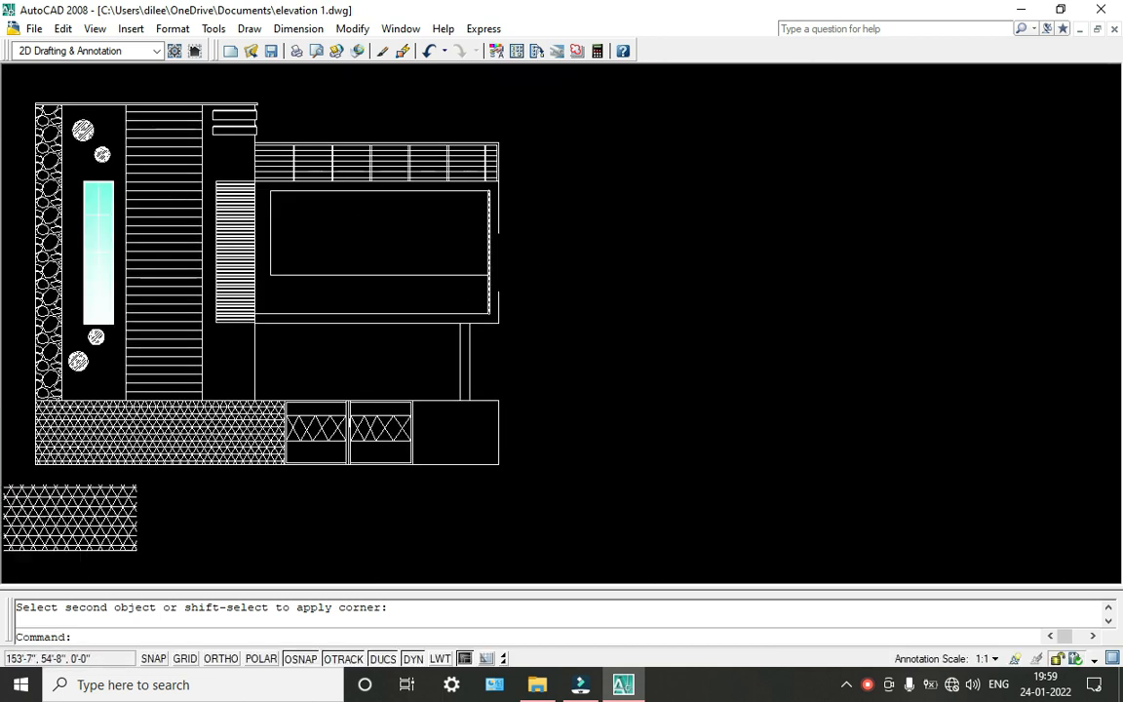
scroll(384, 363, "up", 6)
scroll(509, 321, "down", 5)
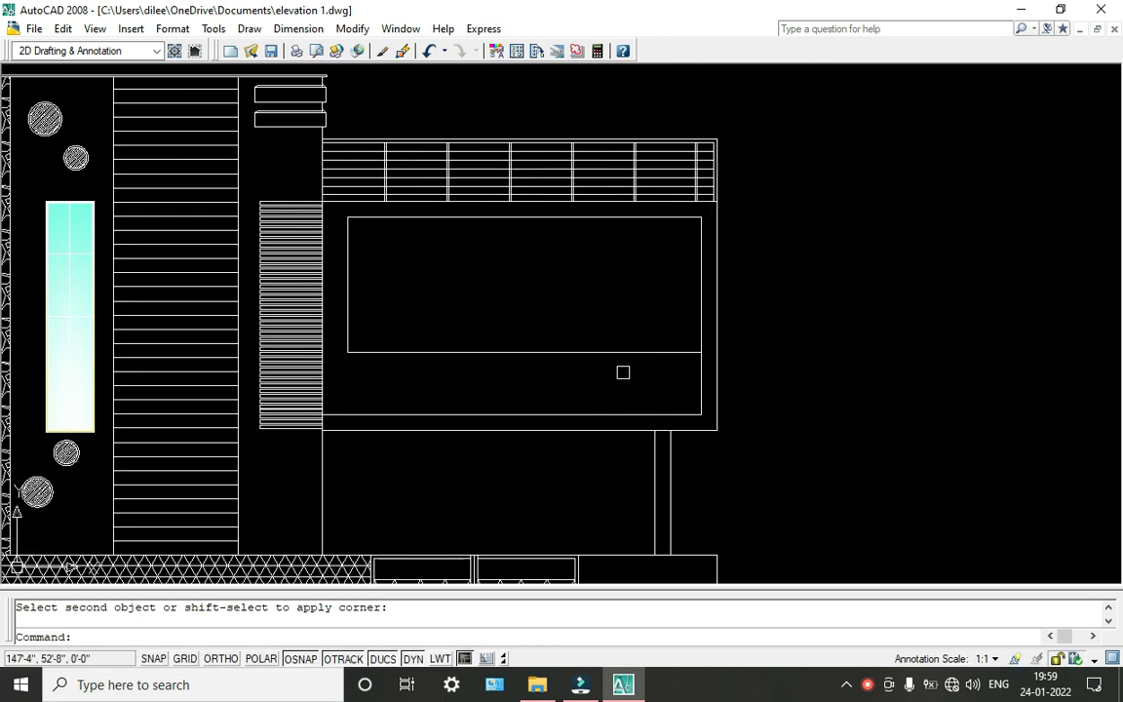
scroll(330, 384, "up", 6)
middle_click_drag(331, 383, 370, 383)
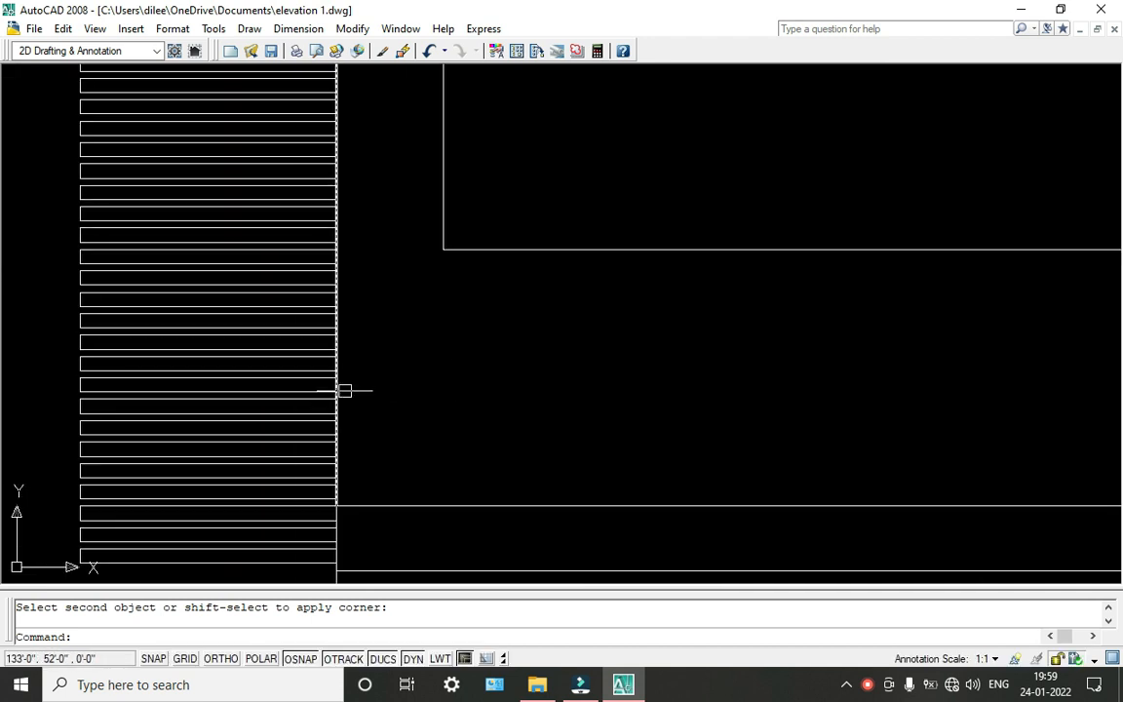
scroll(719, 391, "down", 4)
middle_click_drag(720, 391, 524, 393)
scroll(981, 437, "up", 6)
scroll(1021, 449, "up", 6)
mouse_move(893, 390)
middle_mouse_down()
mouse_move(930, 388)
mouse_move(929, 402)
middle_mouse_up()
scroll(987, 345, "up", 4)
middle_click_drag(952, 502, 919, 510)
scroll(937, 470, "down", 10)
scroll(928, 458, "down", 10)
scroll(891, 439, "up", 9)
middle_click_drag(891, 437, 718, 332)
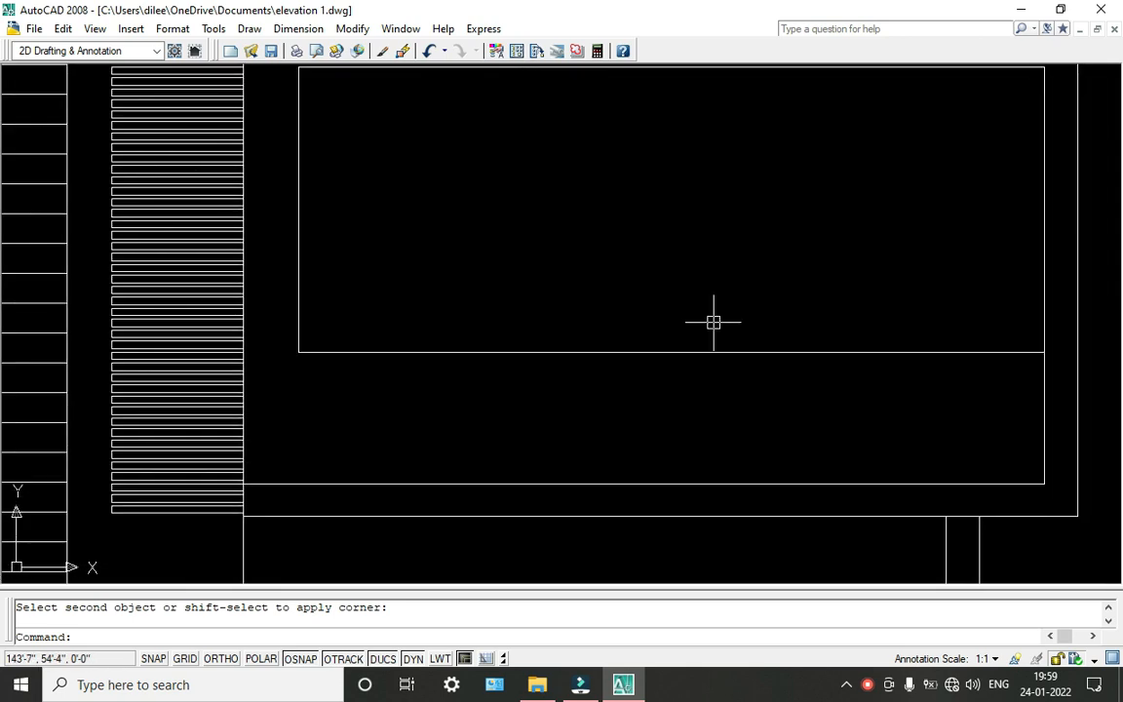
Fill the projecting block around the large opening with a one-color teal-green gradient hatch.
key("Escape")
type("h")
key("Return")
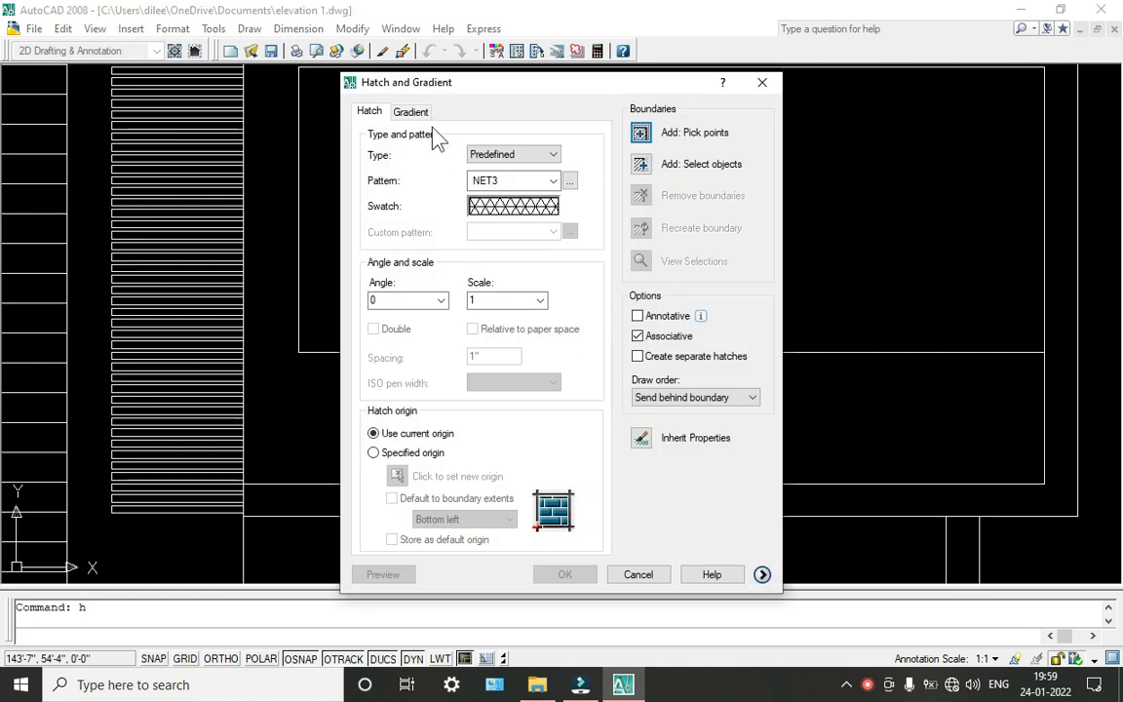
left_click(411, 111)
left_click(462, 173)
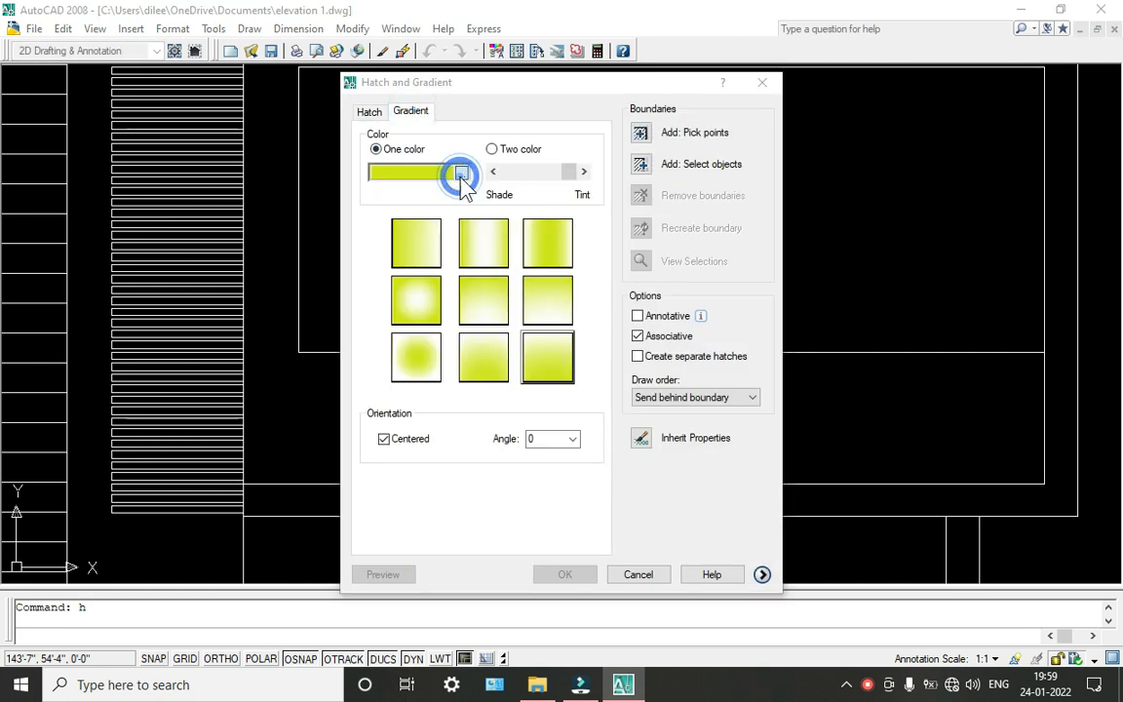
left_click_drag(447, 268, 492, 309)
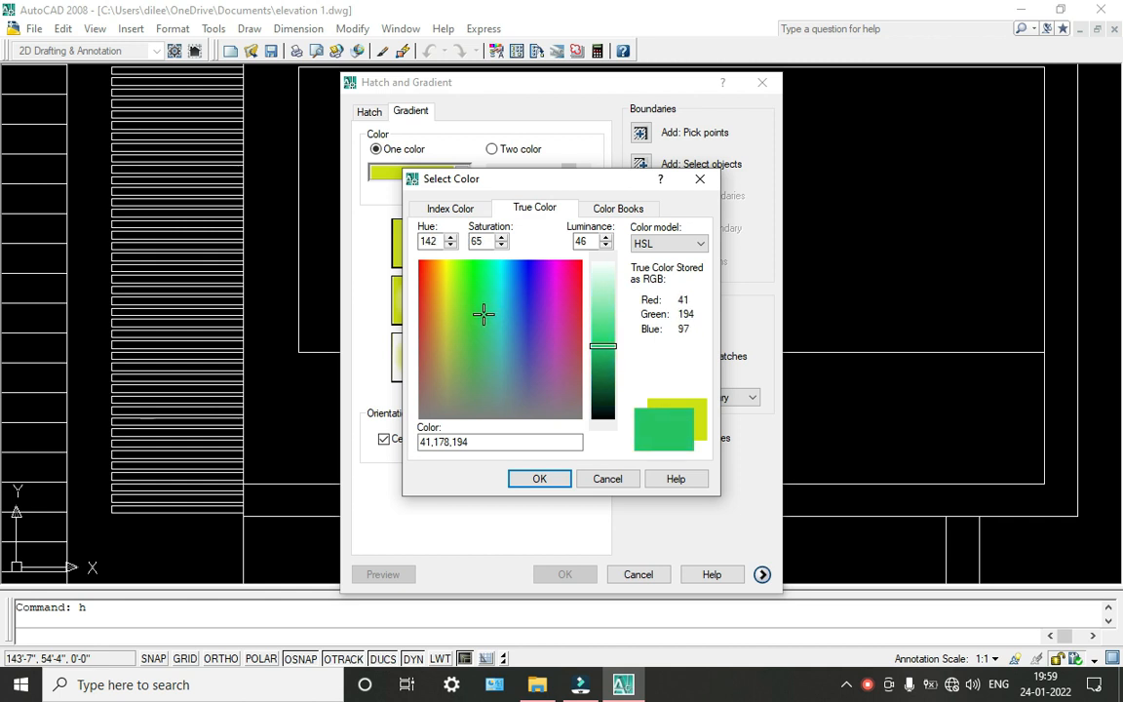
mouse_move(600, 350)
left_mouse_down()
mouse_move(601, 333)
mouse_move(605, 357)
left_mouse_up()
left_click(541, 479)
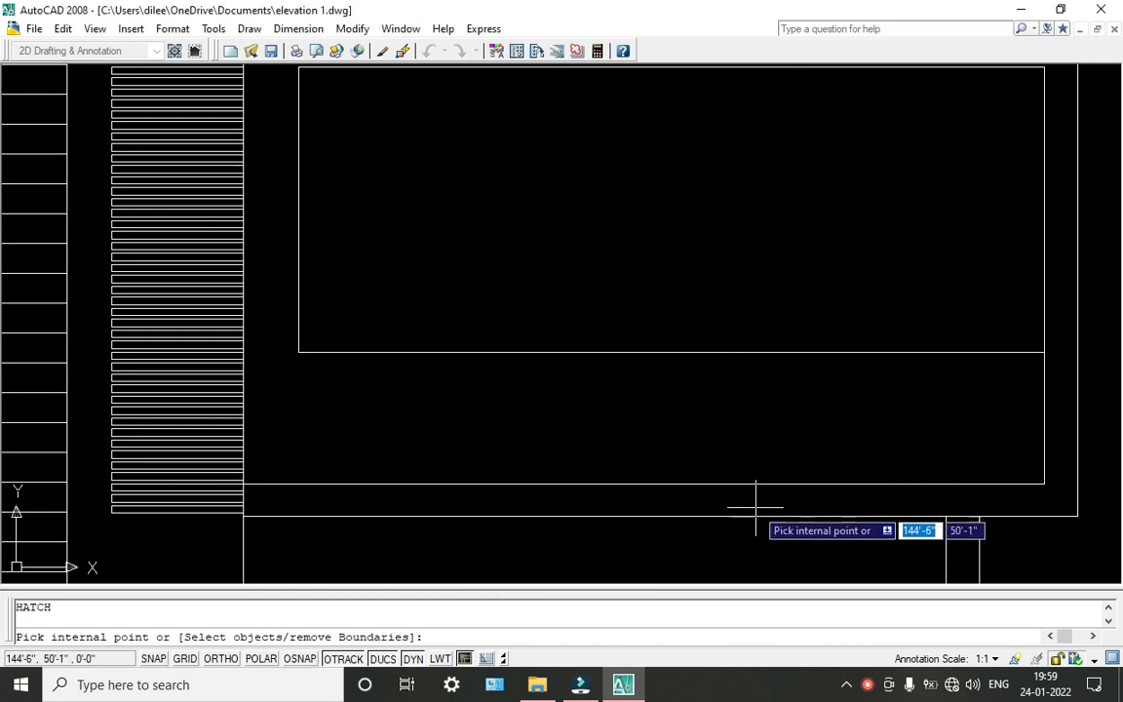
left_click(752, 501)
key("Return")
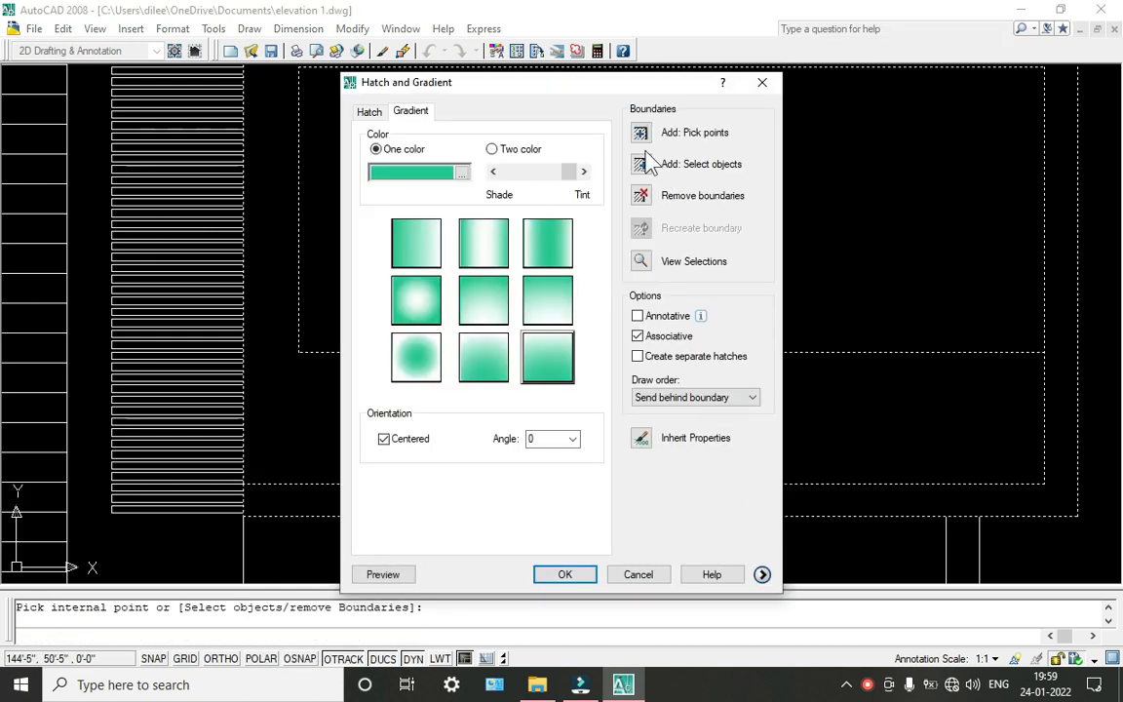
left_click(570, 573)
scroll(621, 502, "down", 5)
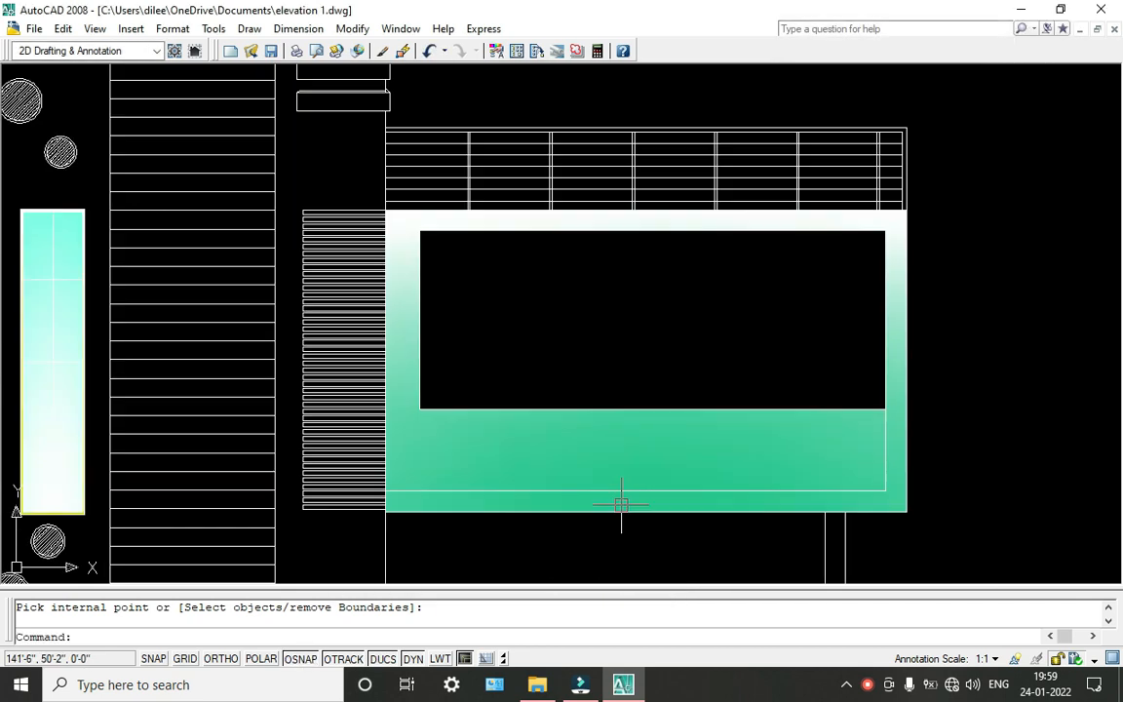
scroll(597, 477, "up", 5)
scroll(596, 477, "down", 4)
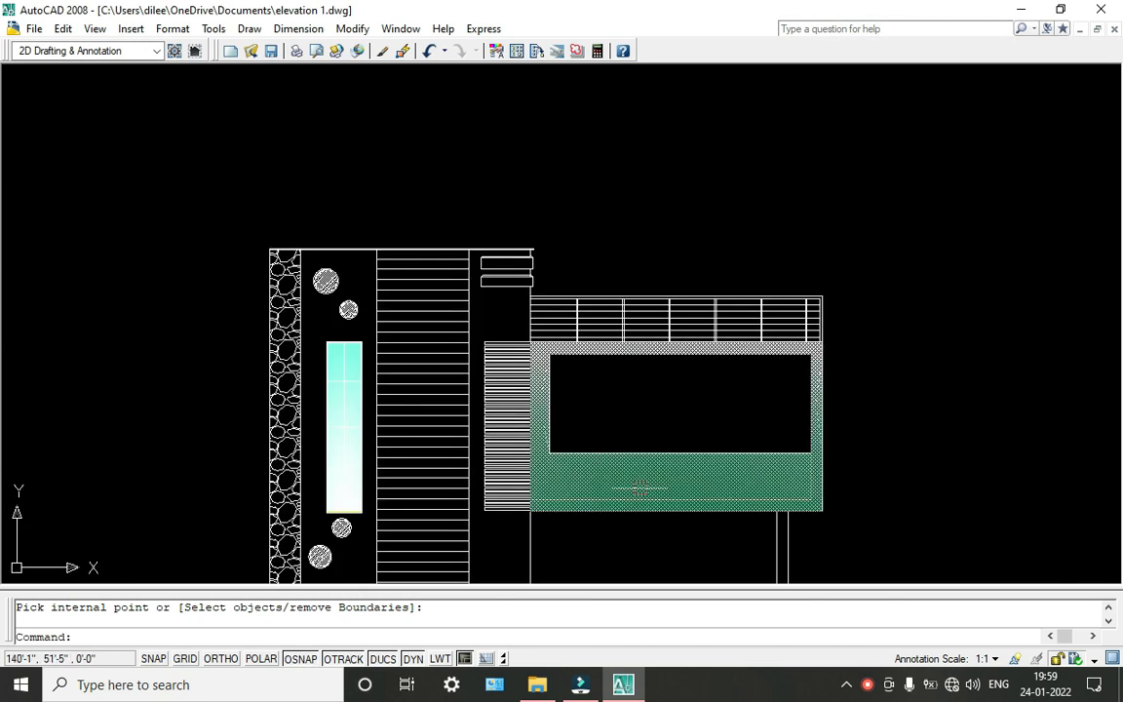
Delete the teal-green gradient hatch from the upper-floor projecting block.
scroll(763, 459, "up", 5)
scroll(740, 442, "down", 2)
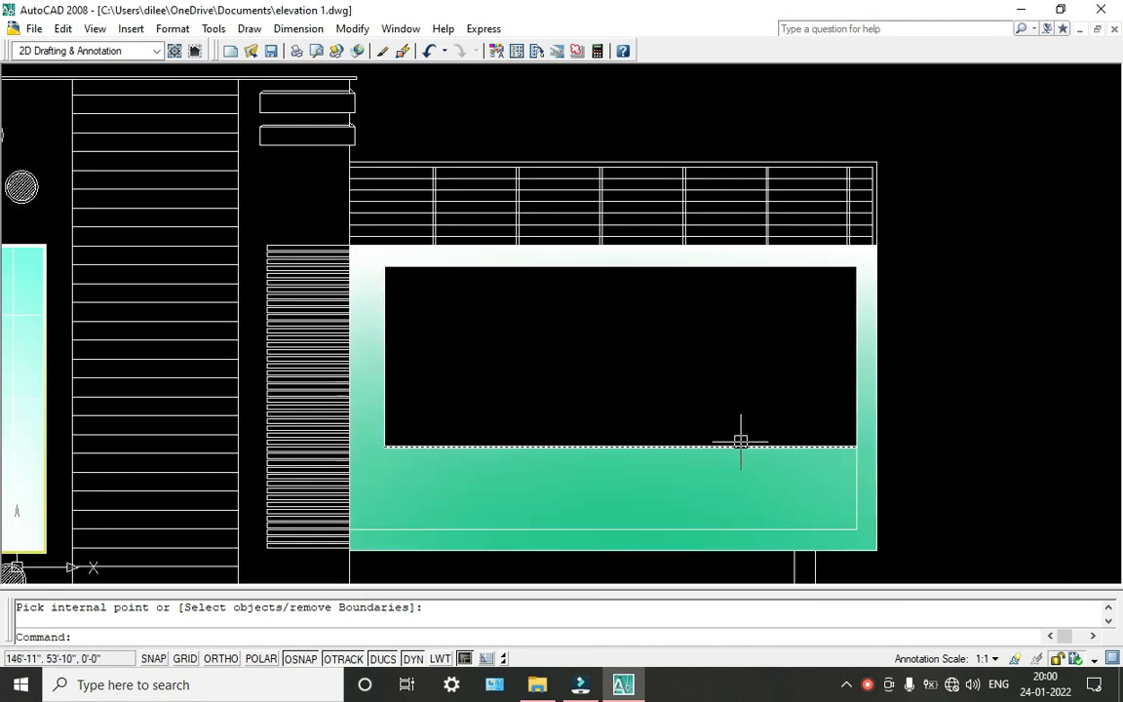
left_click(690, 489)
left_click(687, 484)
key("Escape")
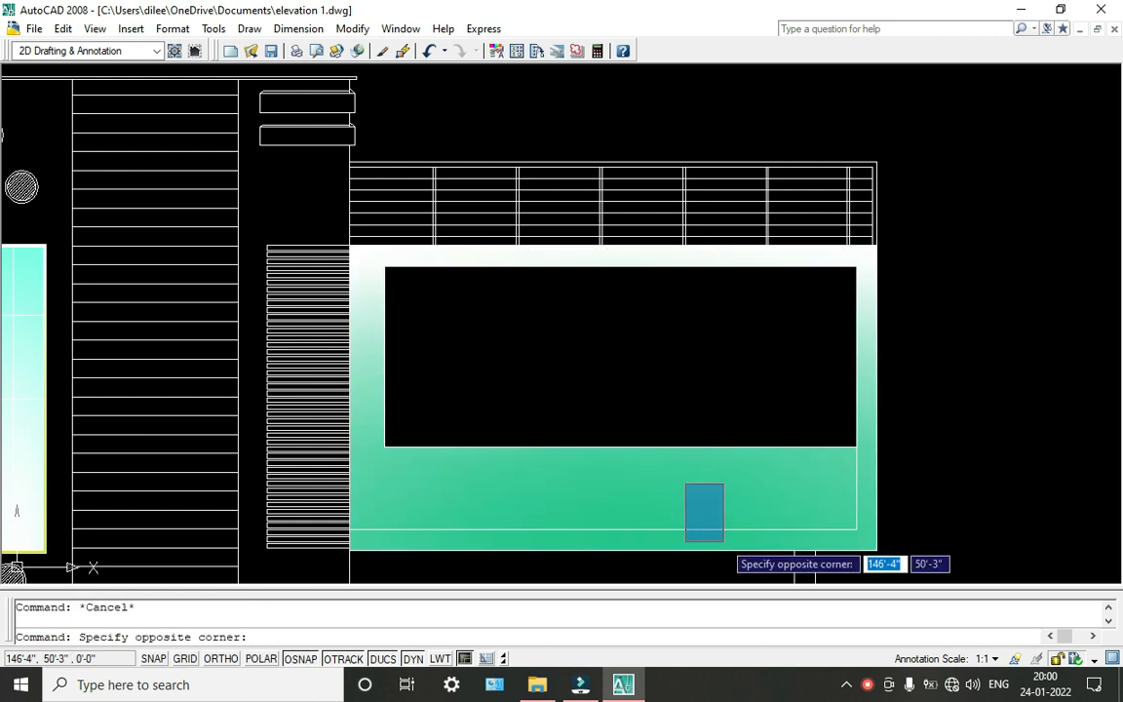
left_click(722, 539)
key("Delete")
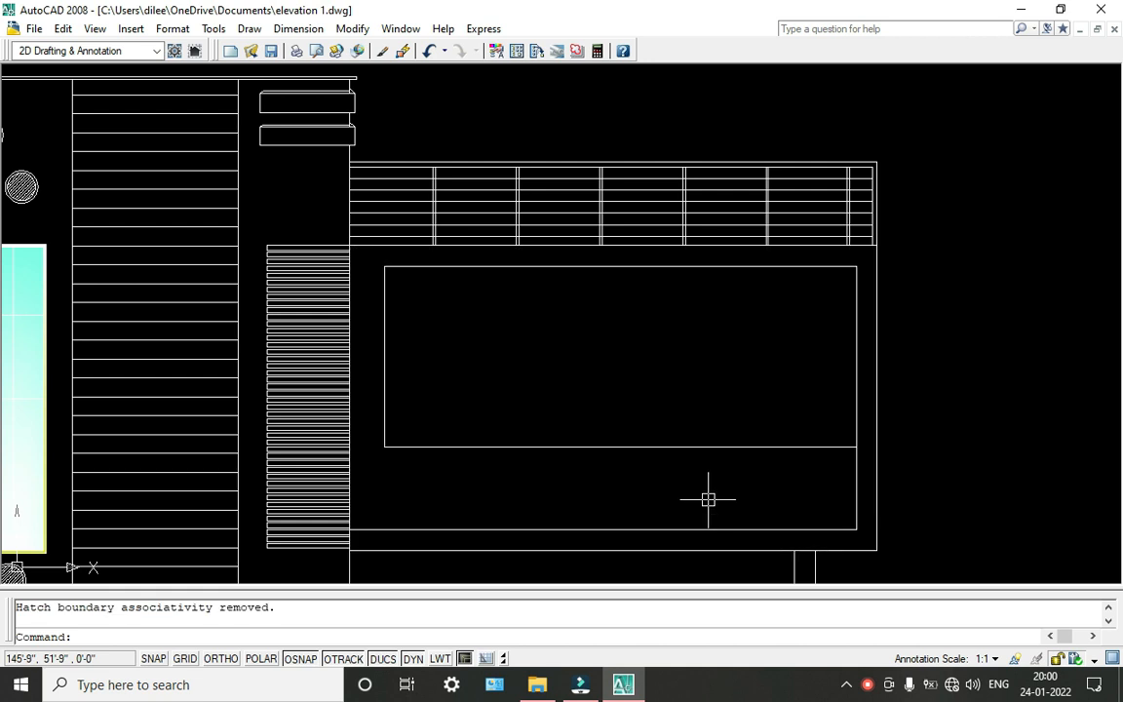
Hatch the projecting block around the large opening with the predefined HEX pattern at scale 1.
type("h")
key("Return")
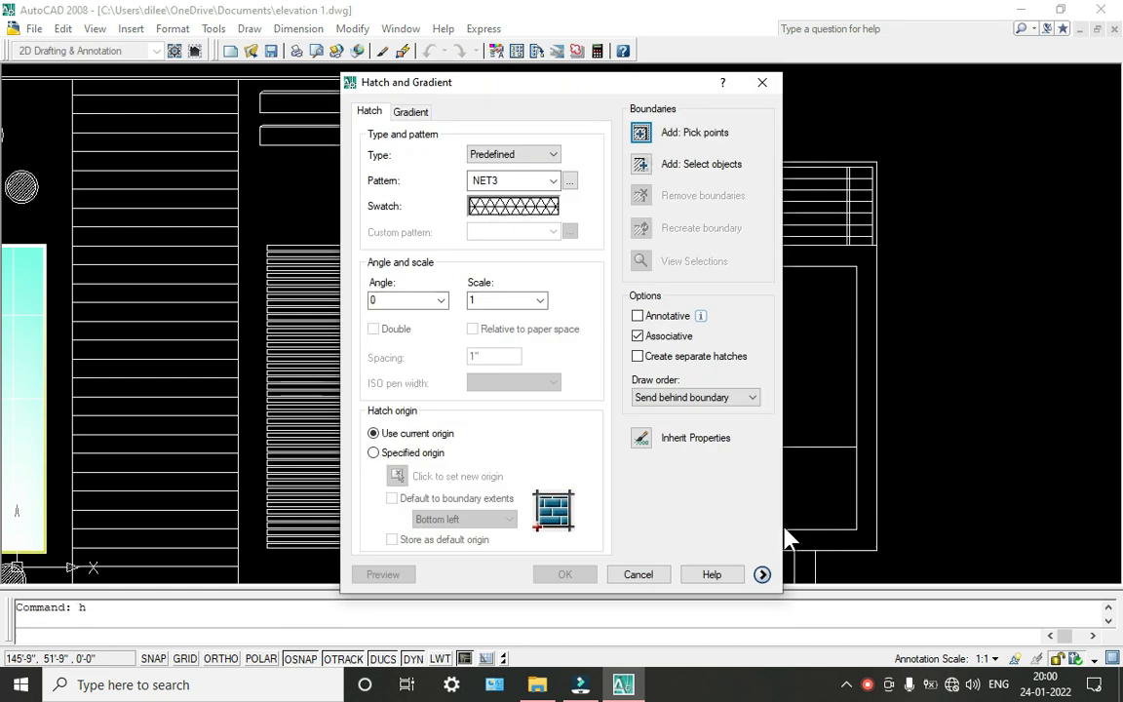
left_click(537, 208)
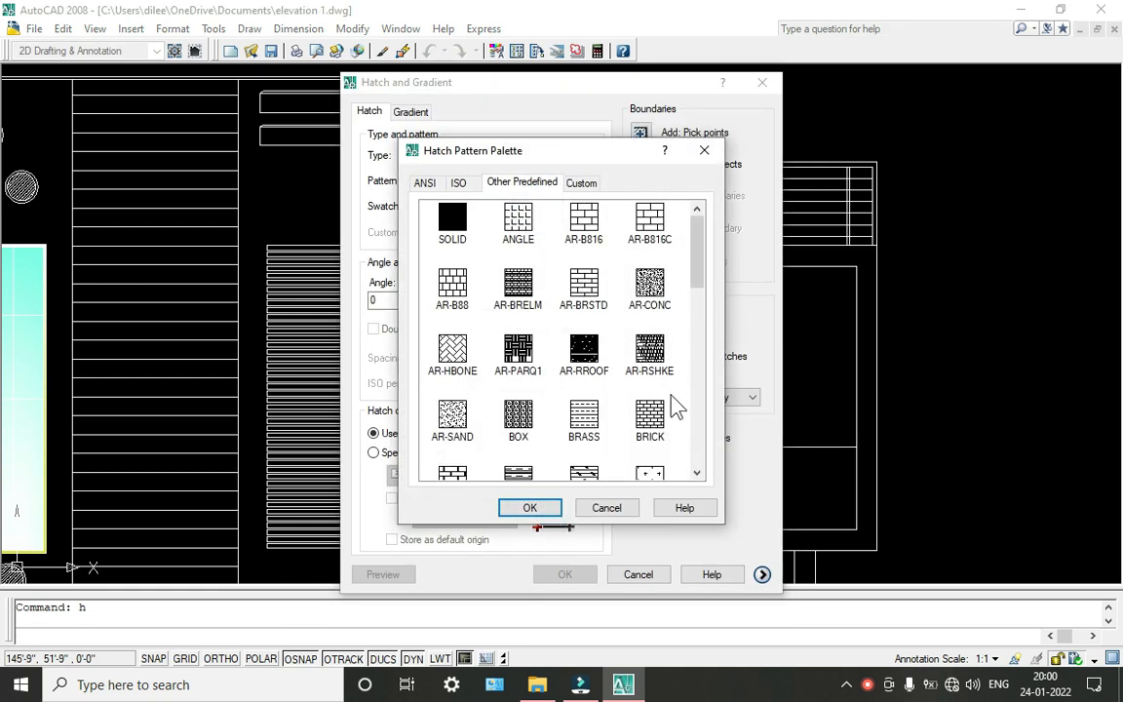
scroll(668, 397, "down", 10)
scroll(655, 405, "down", 2)
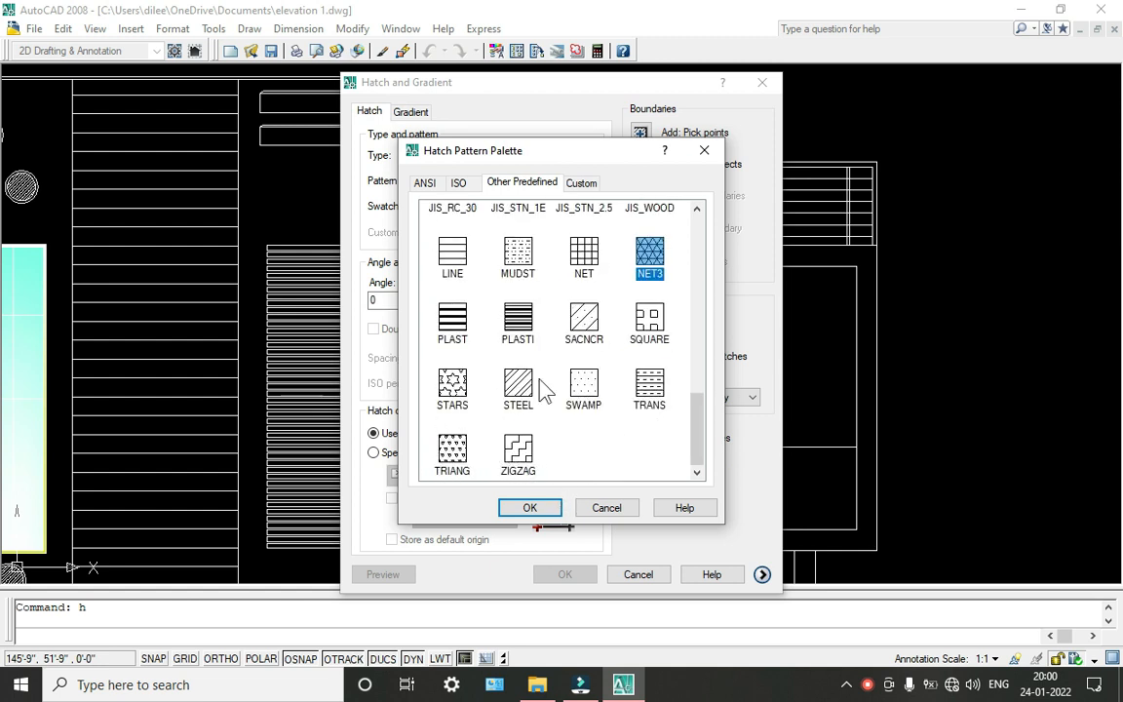
scroll(544, 386, "up", 4)
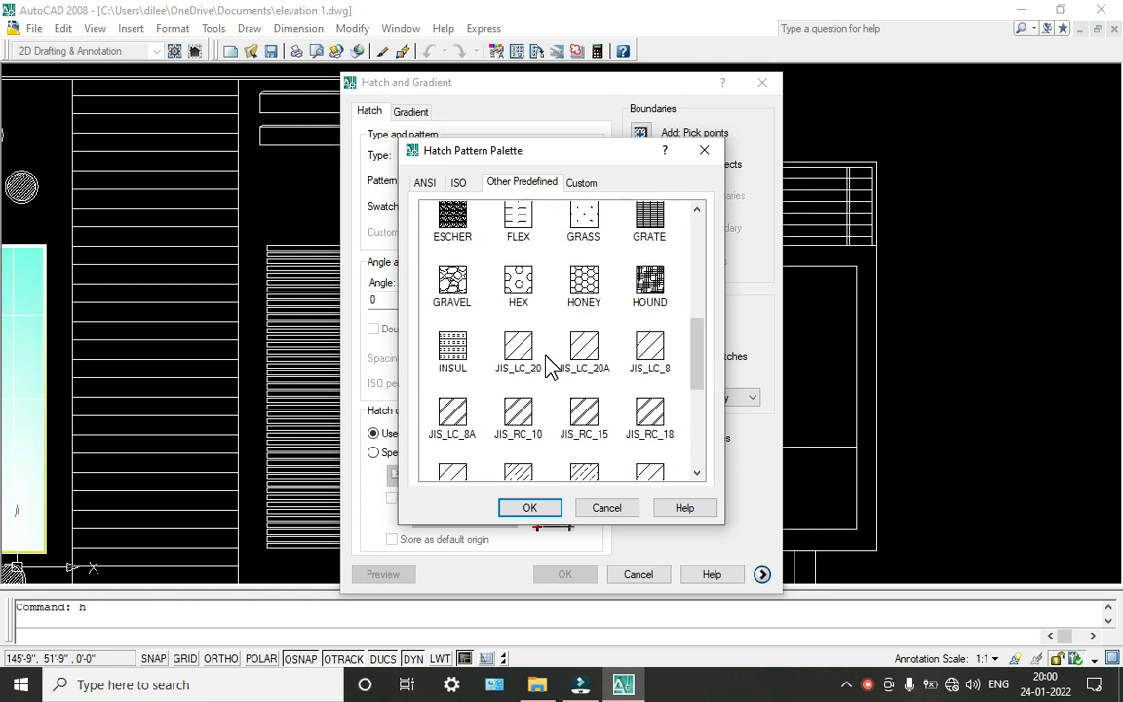
left_click(535, 509)
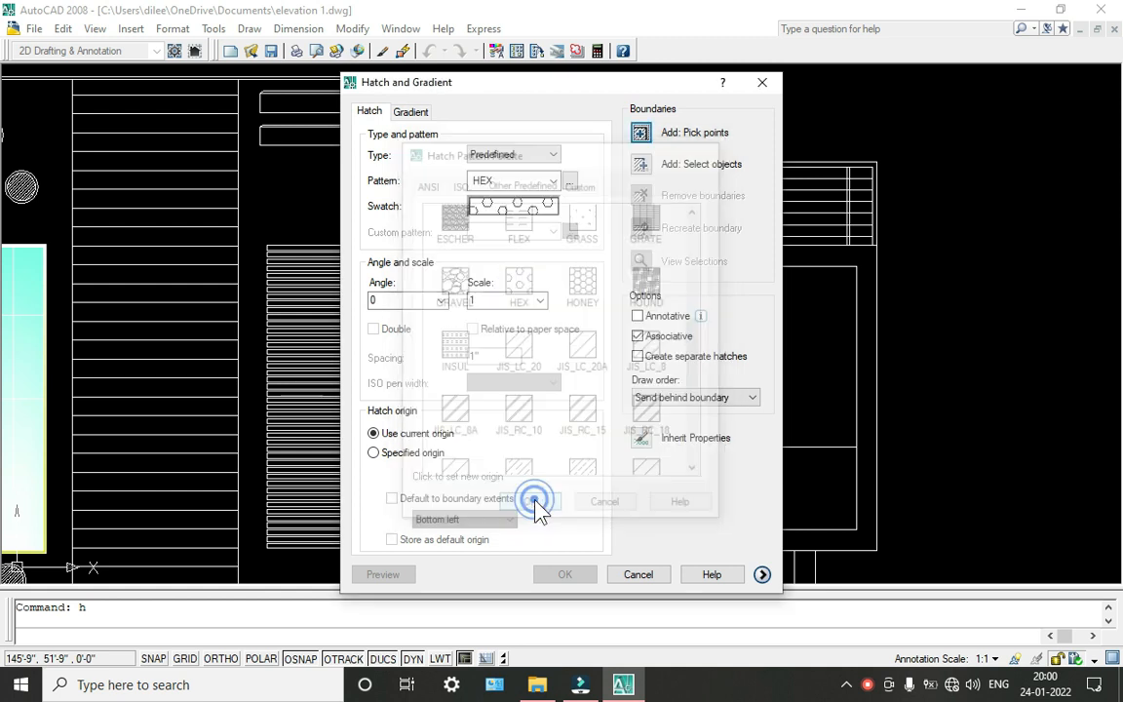
left_click(641, 132)
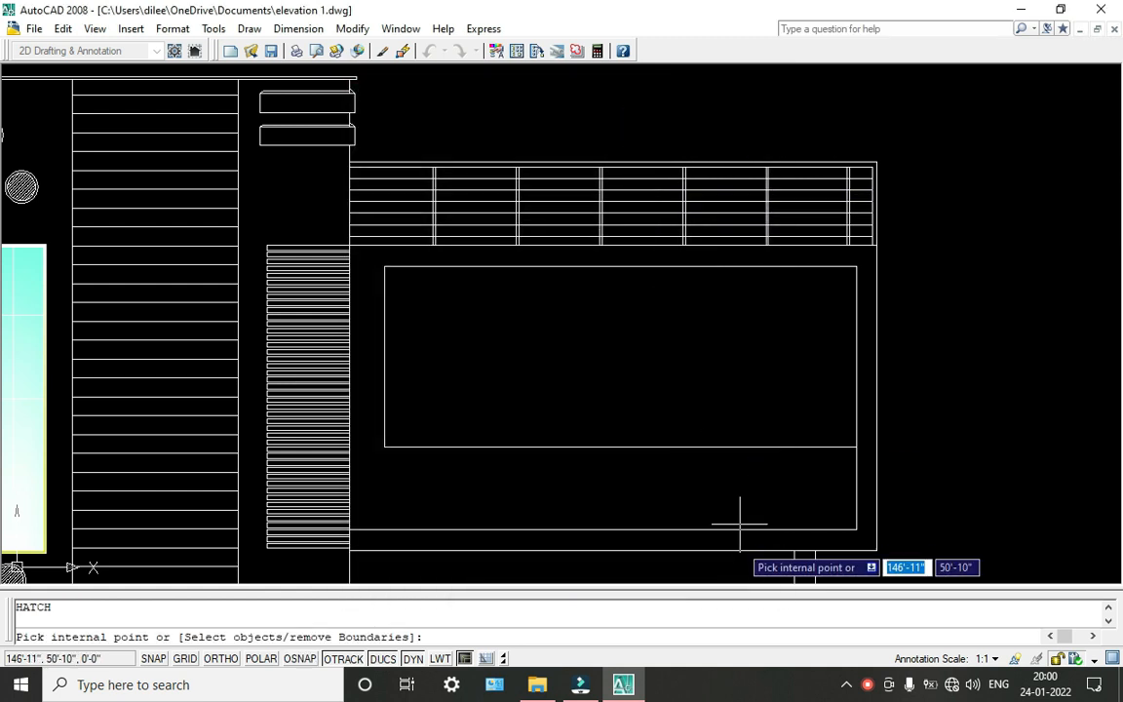
left_click(721, 546)
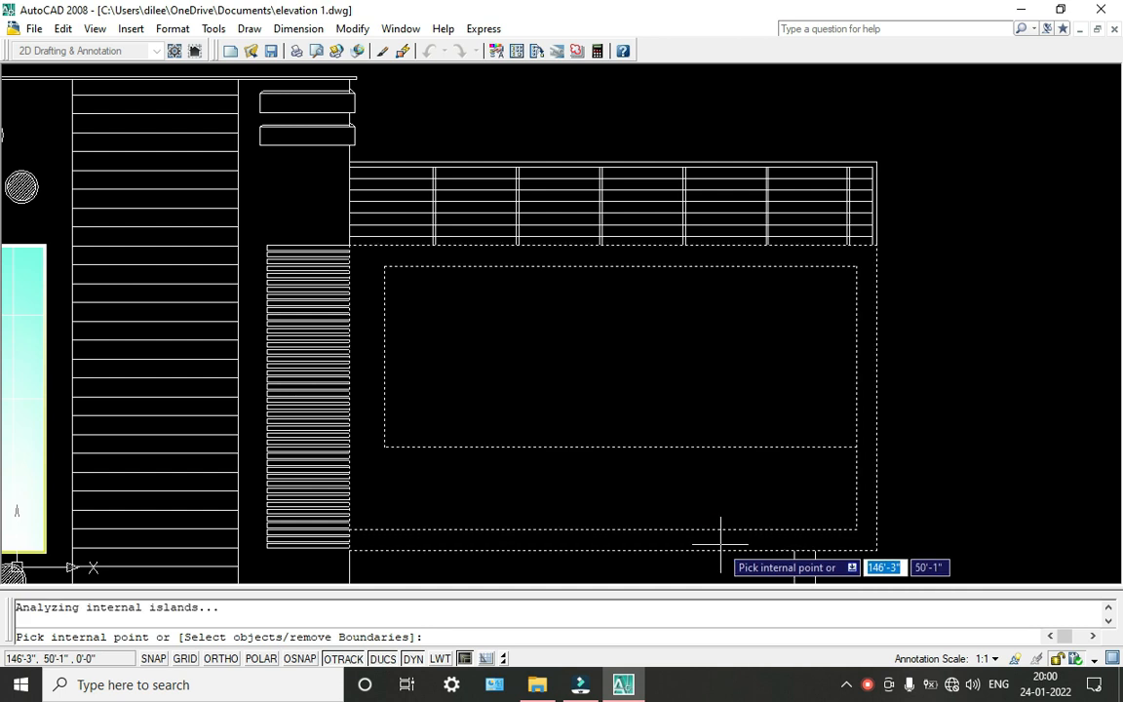
key("Return")
key("Return")
scroll(720, 545, "up", 2)
scroll(720, 545, "down", 5)
scroll(689, 531, "up", 4)
middle_click_drag(689, 532, 646, 439)
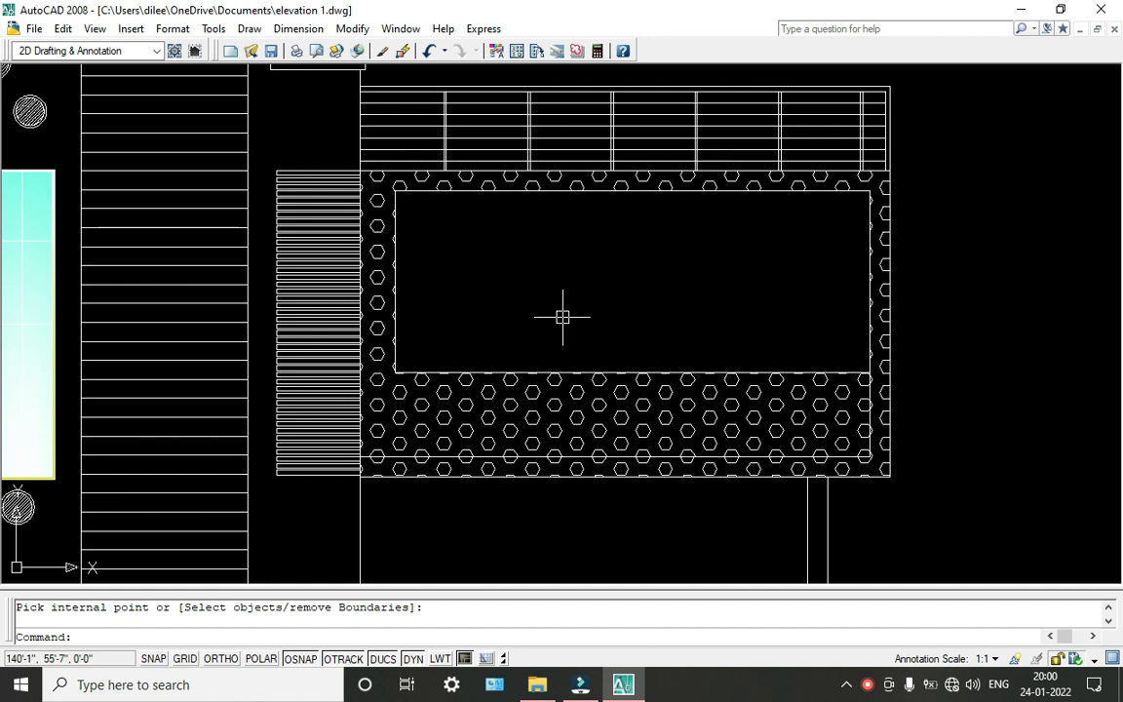
Hatch the two small horizontal bands at the tower's upper right corner with the predefined HOUND pattern at scale 1.
middle_click_drag(377, 354, 504, 472)
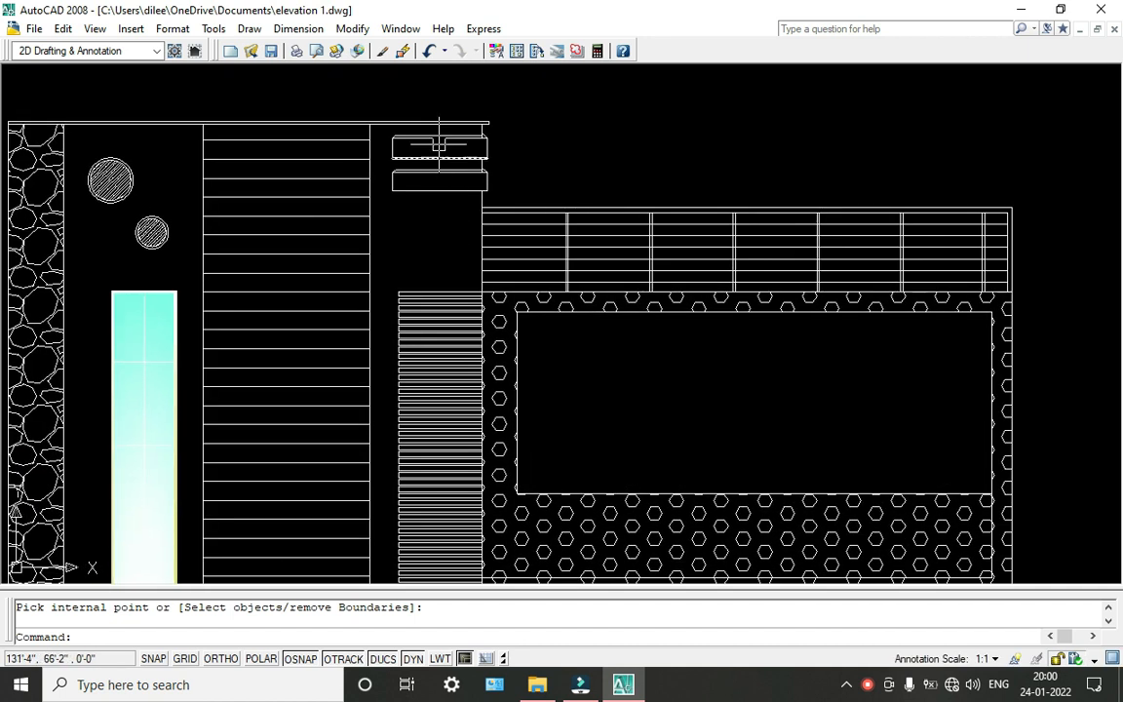
scroll(439, 156, "up", 3)
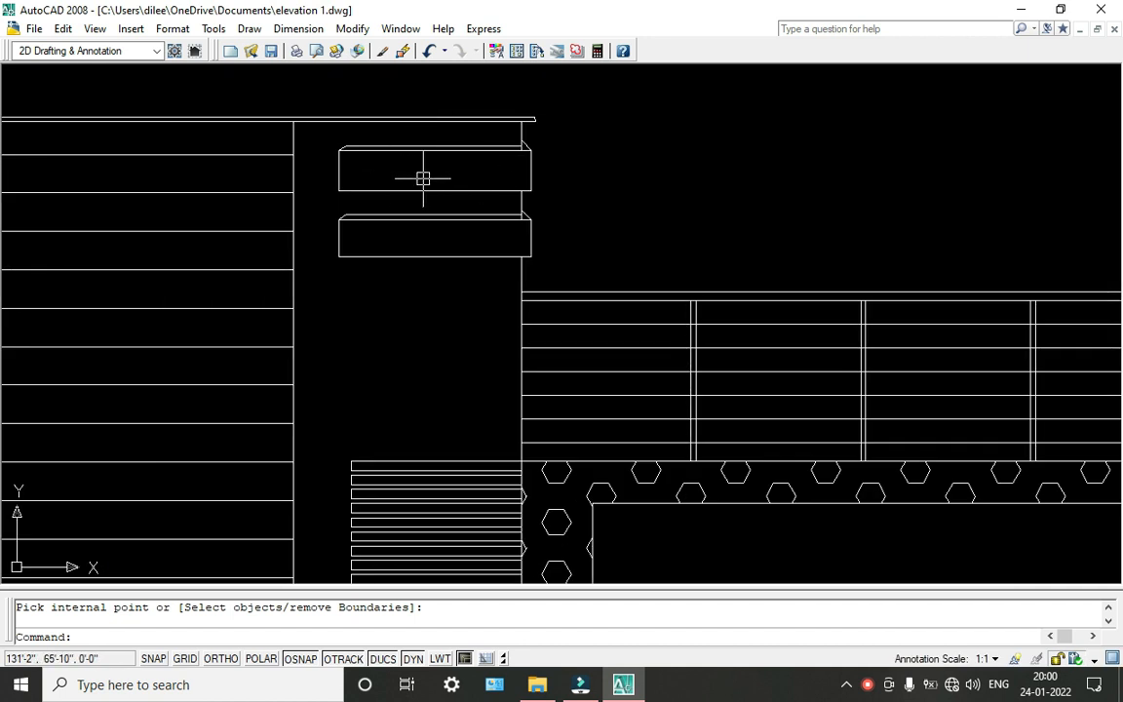
type("h")
key("Return")
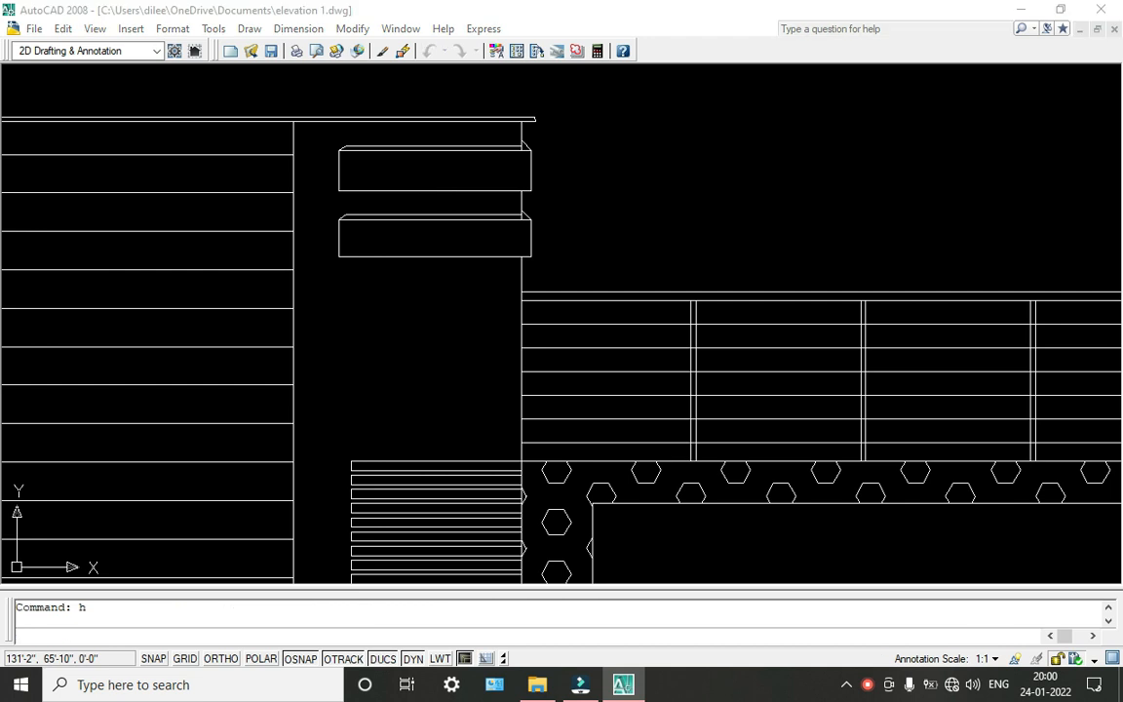
left_click(502, 207)
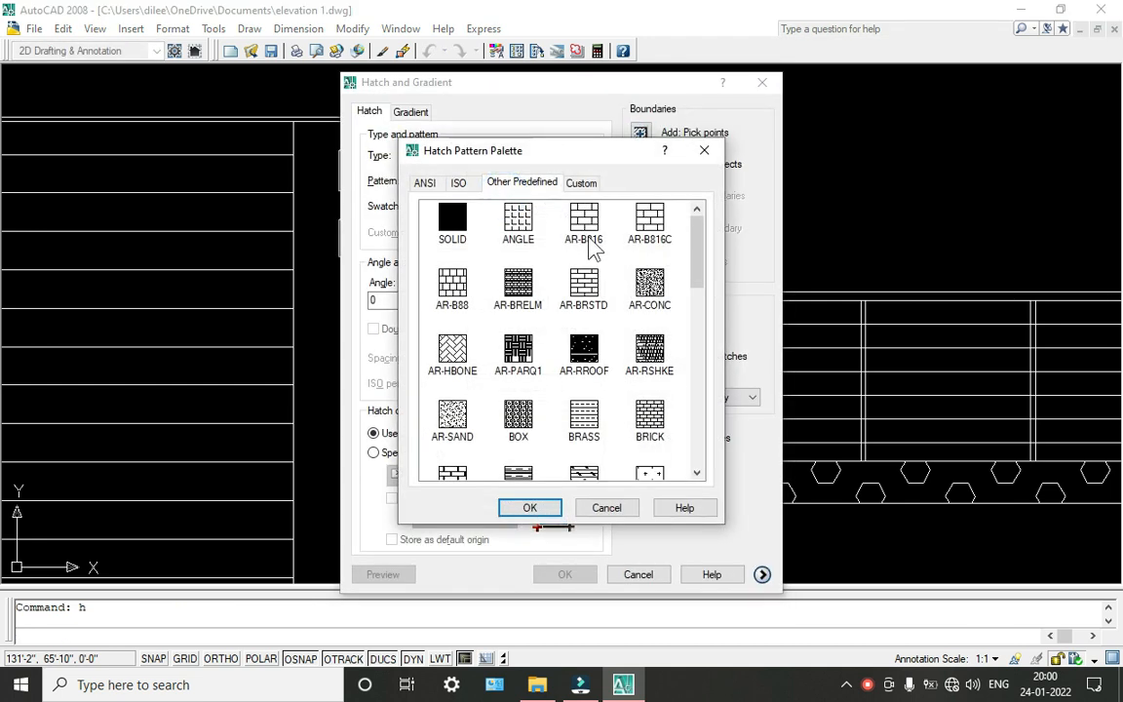
scroll(527, 308, "down", 1)
scroll(528, 308, "down", 5)
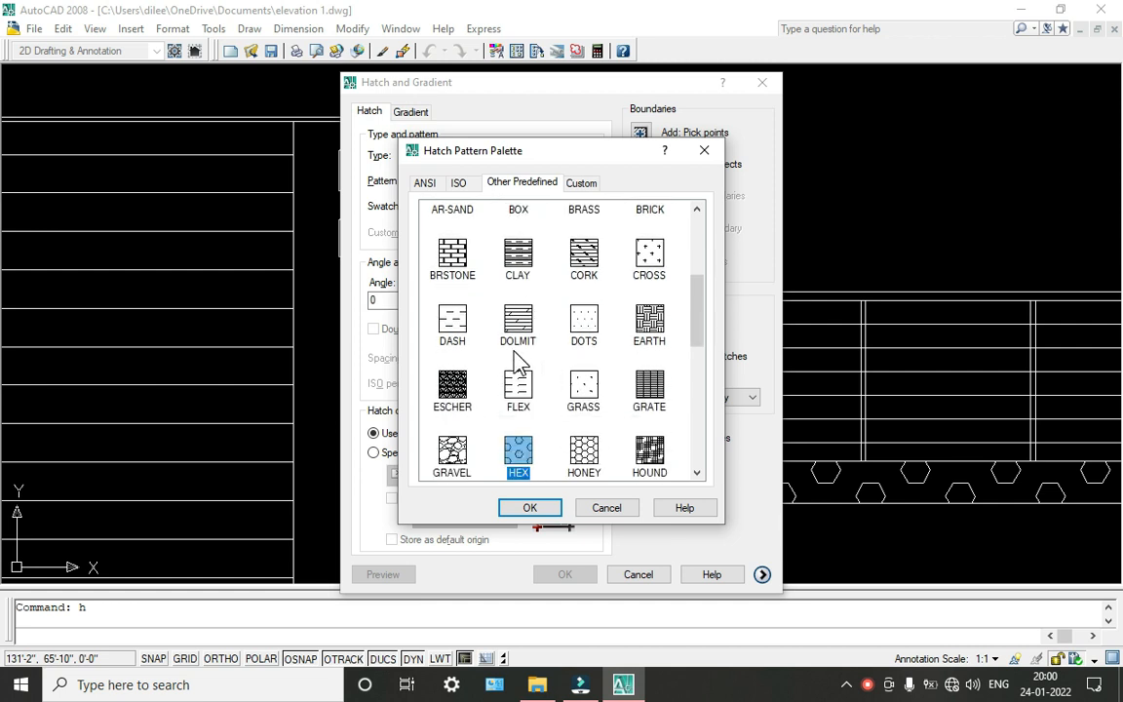
scroll(520, 361, "down", 4)
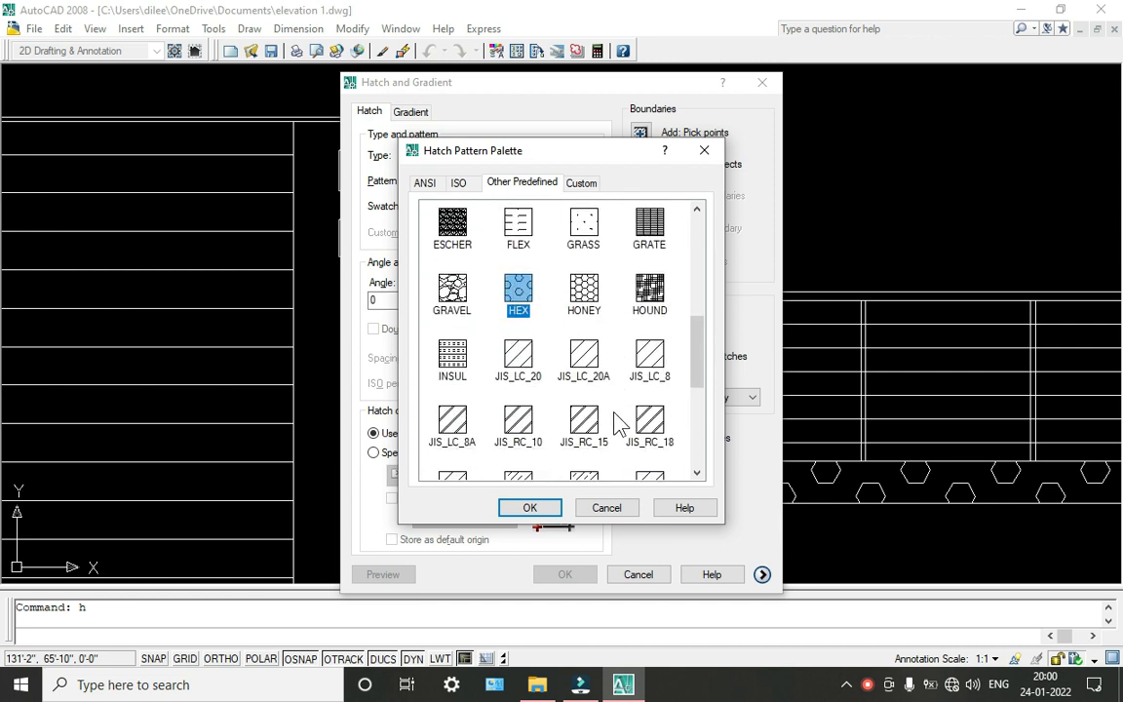
left_click(646, 288)
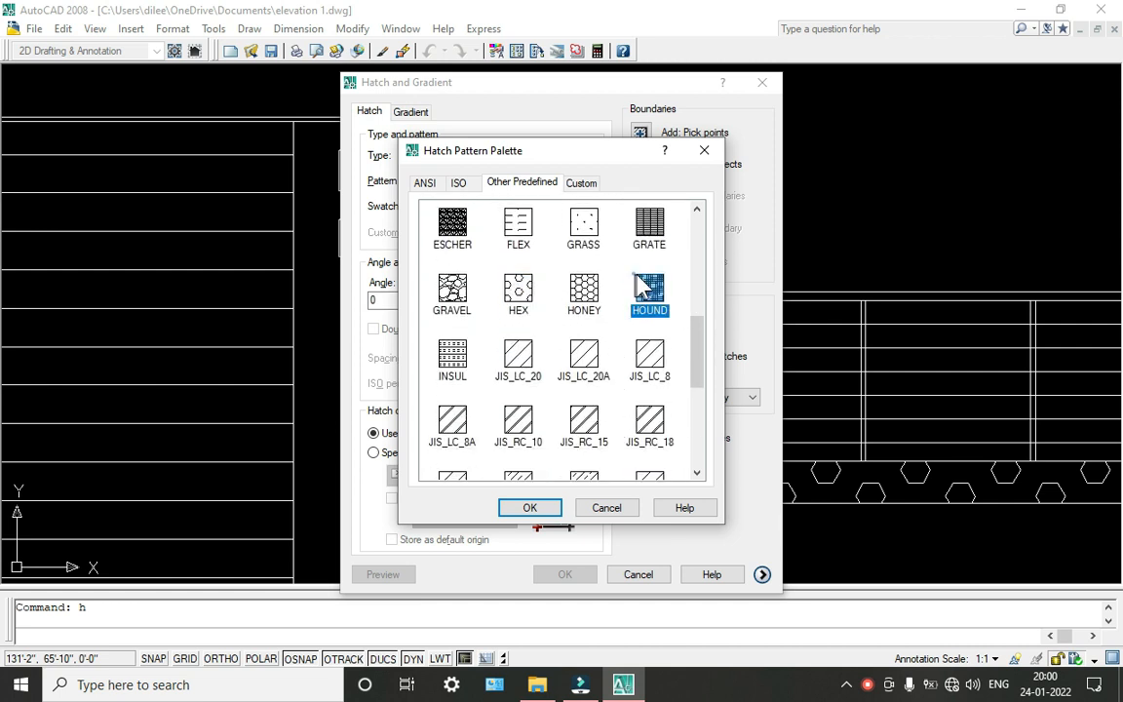
left_click(532, 509)
left_click(651, 139)
left_click(477, 171)
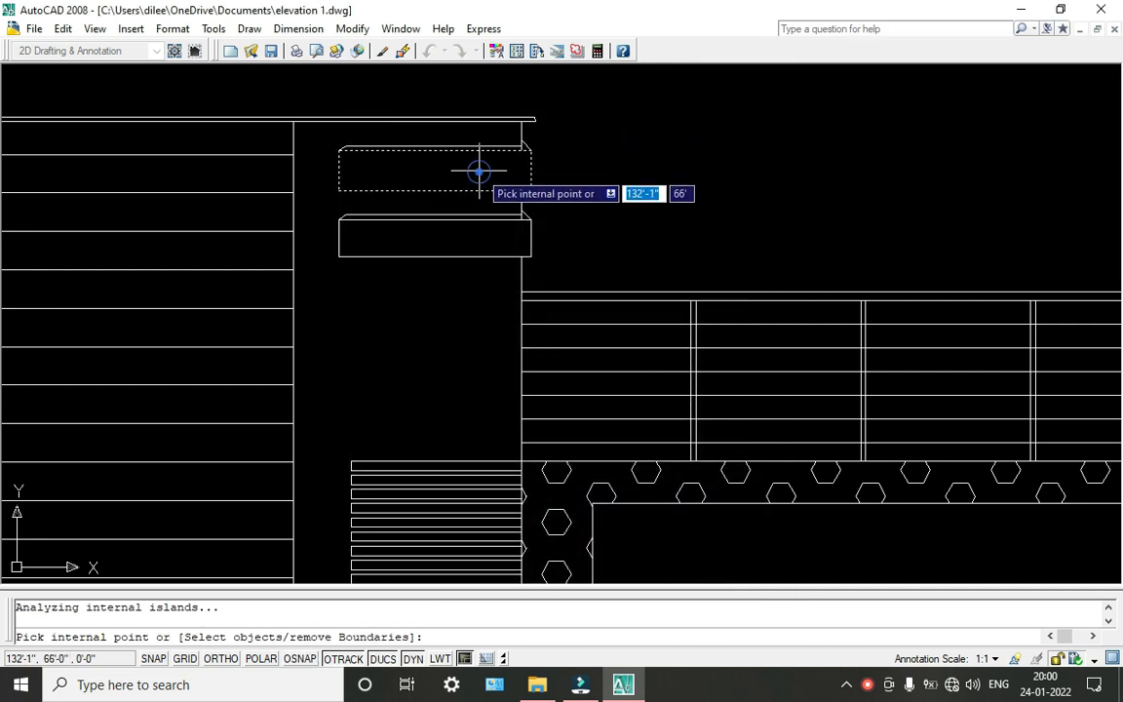
key("Return")
key("Return")
scroll(475, 238, "down", 4)
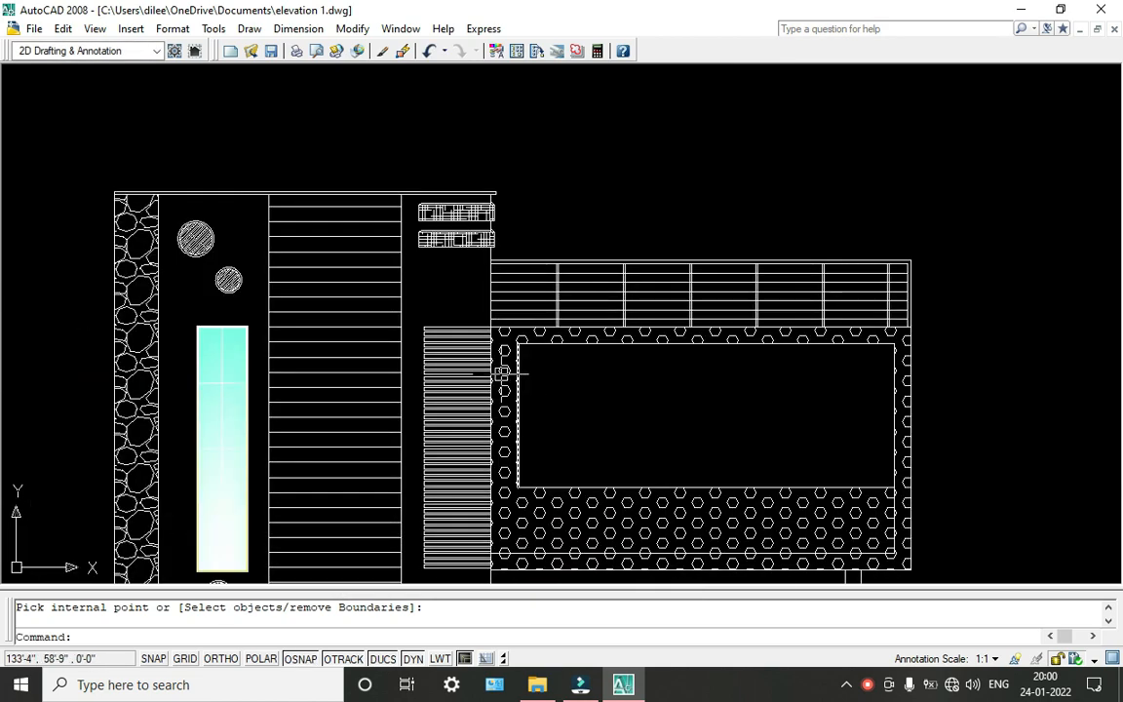
Hatch the plain tower wall areas on both sides of the wide striped panel with the predefined DOTS pattern at scale 1.
scroll(417, 230, "up", 6)
scroll(417, 230, "down", 6)
middle_click_drag(419, 319, 504, 288)
middle_click_drag(646, 410, 613, 244)
scroll(691, 519, "up", 2)
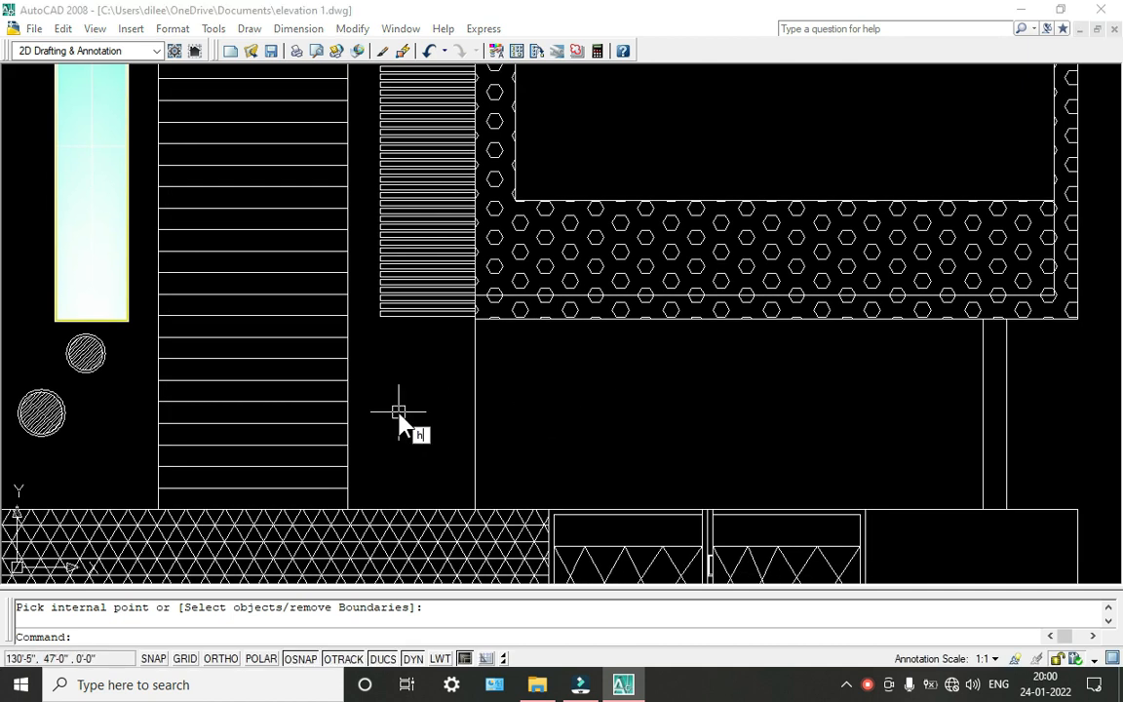
type("h")
key("Return")
left_click(551, 210)
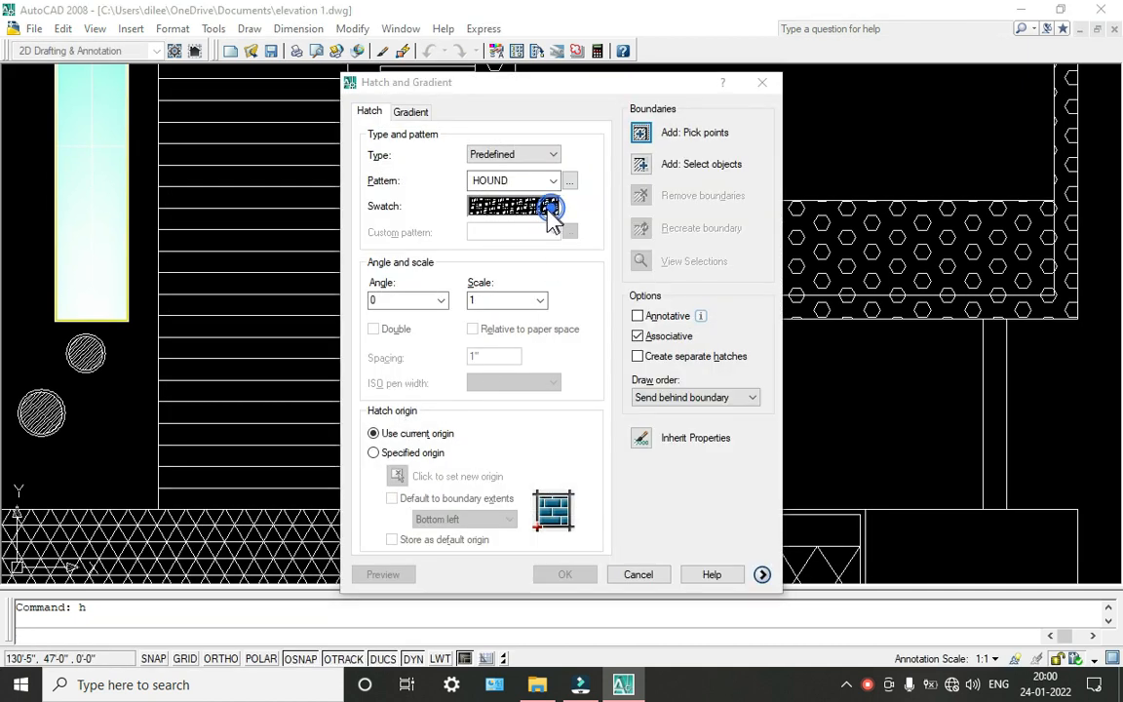
left_click(866, 685)
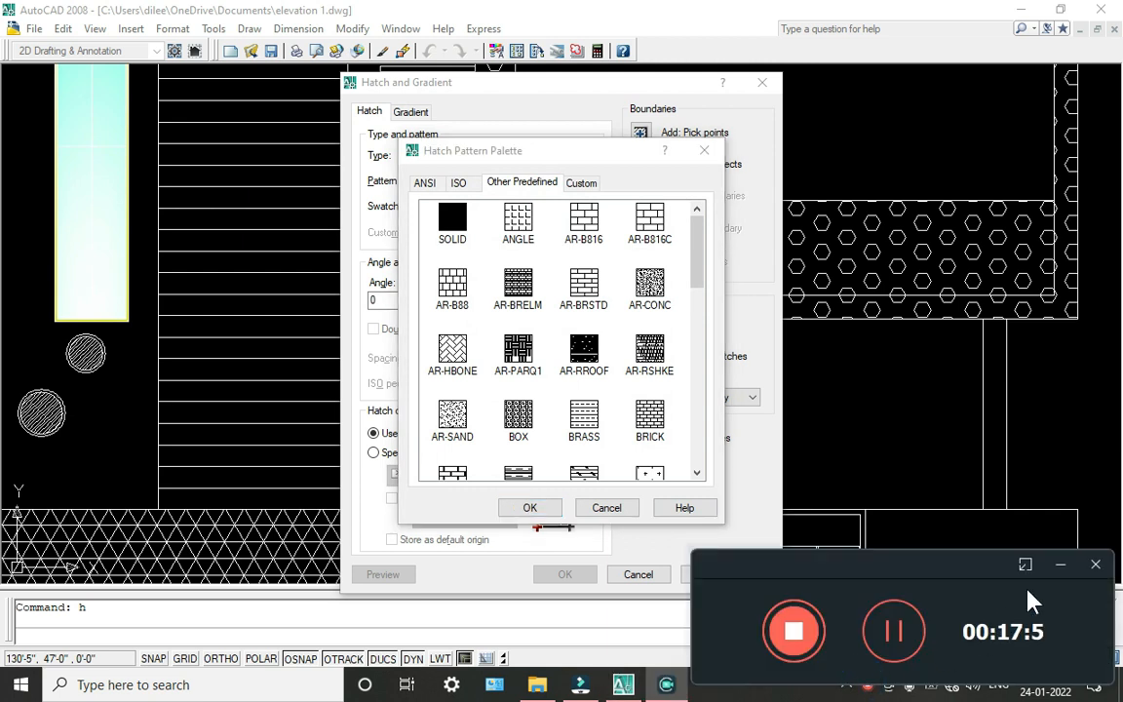
left_click(1061, 565)
scroll(552, 375, "down", 4)
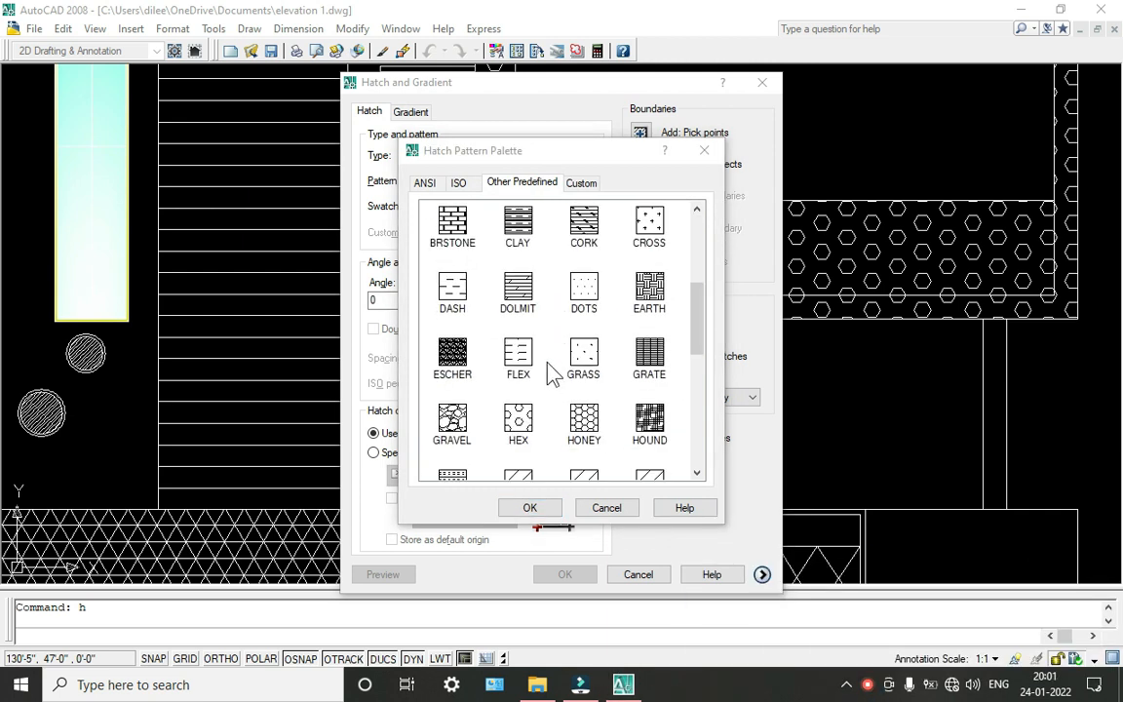
left_click(584, 288)
left_click(530, 507)
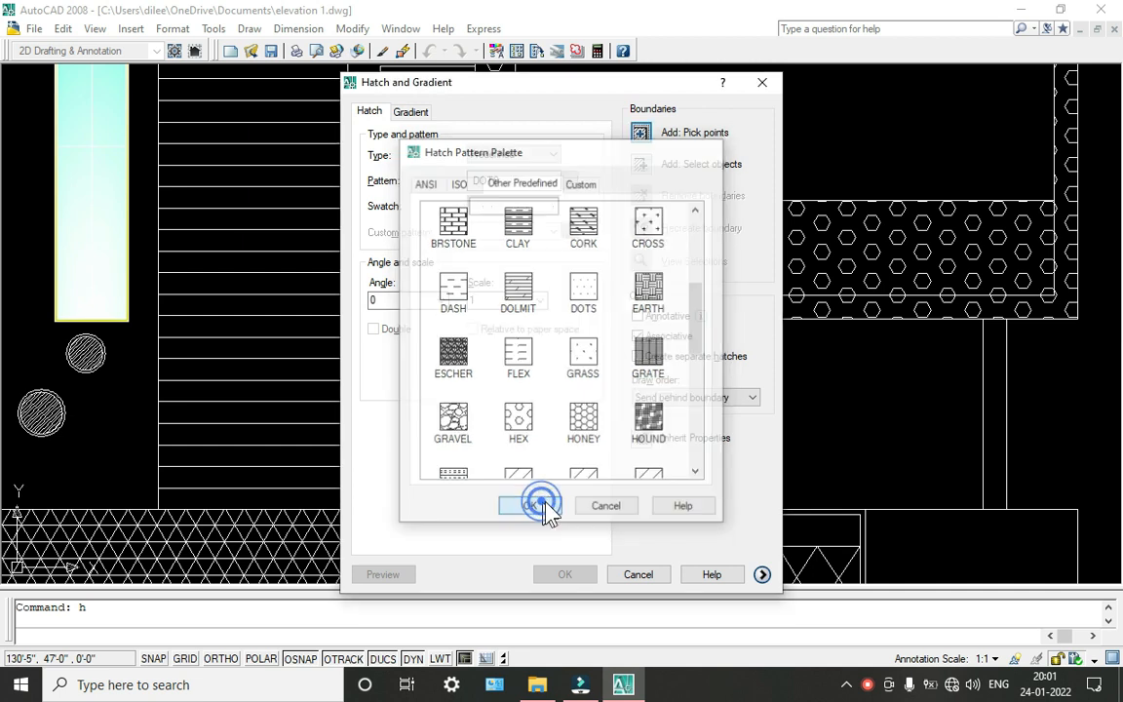
left_click(641, 135)
scroll(478, 351, "down", 3)
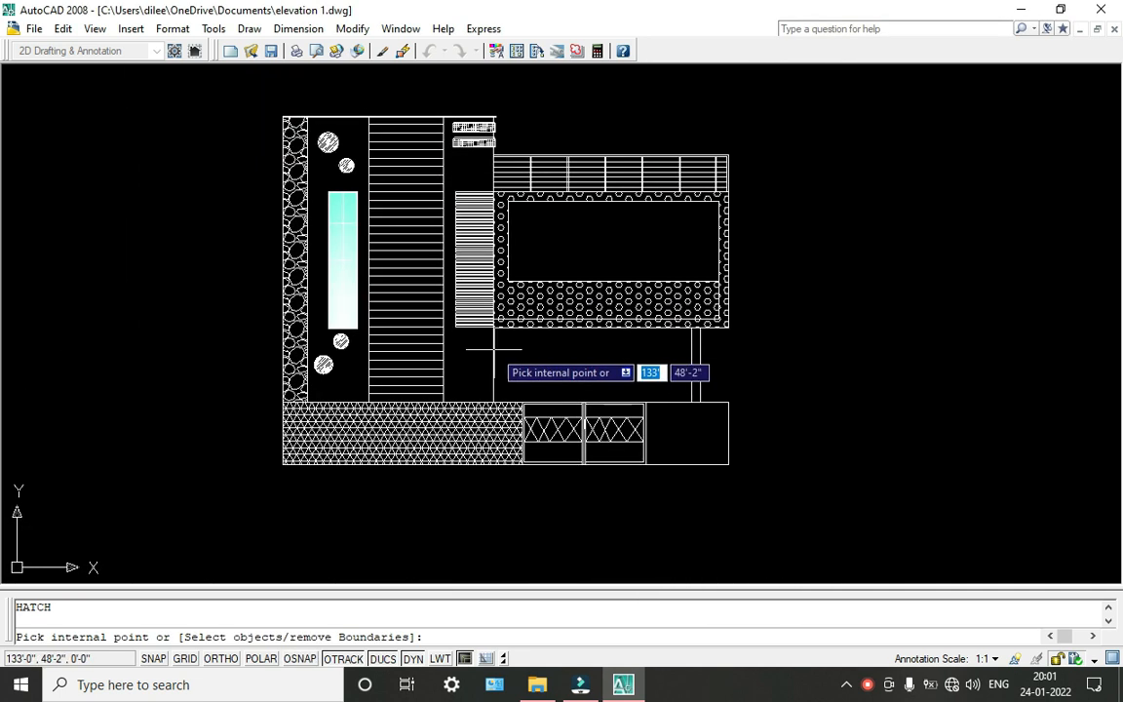
left_click(346, 373)
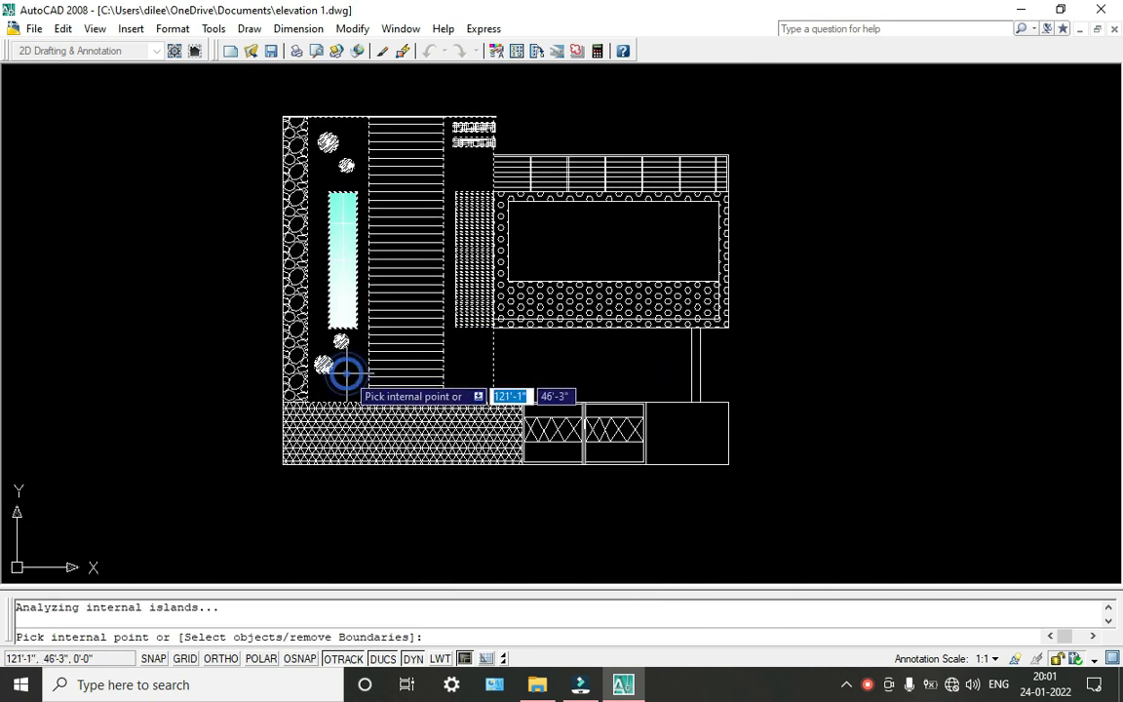
key("Return")
key("Return")
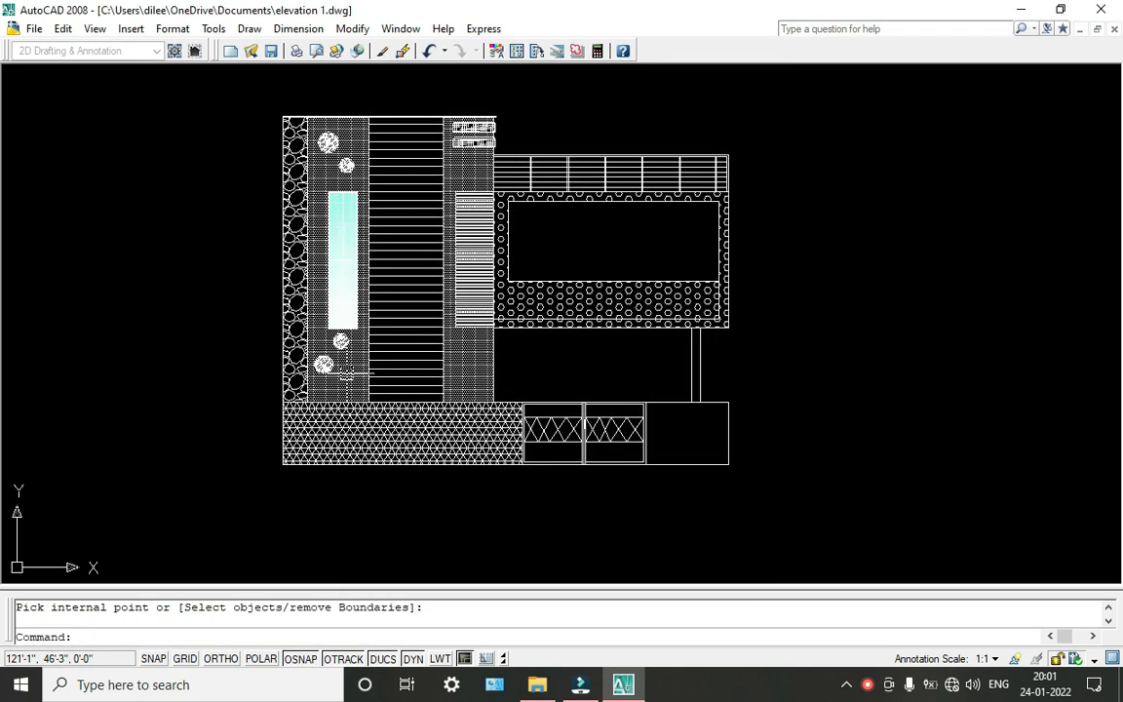
Set the scale of the tower wall's DOTS hatch to 1.5.
scroll(512, 371, "up", 8)
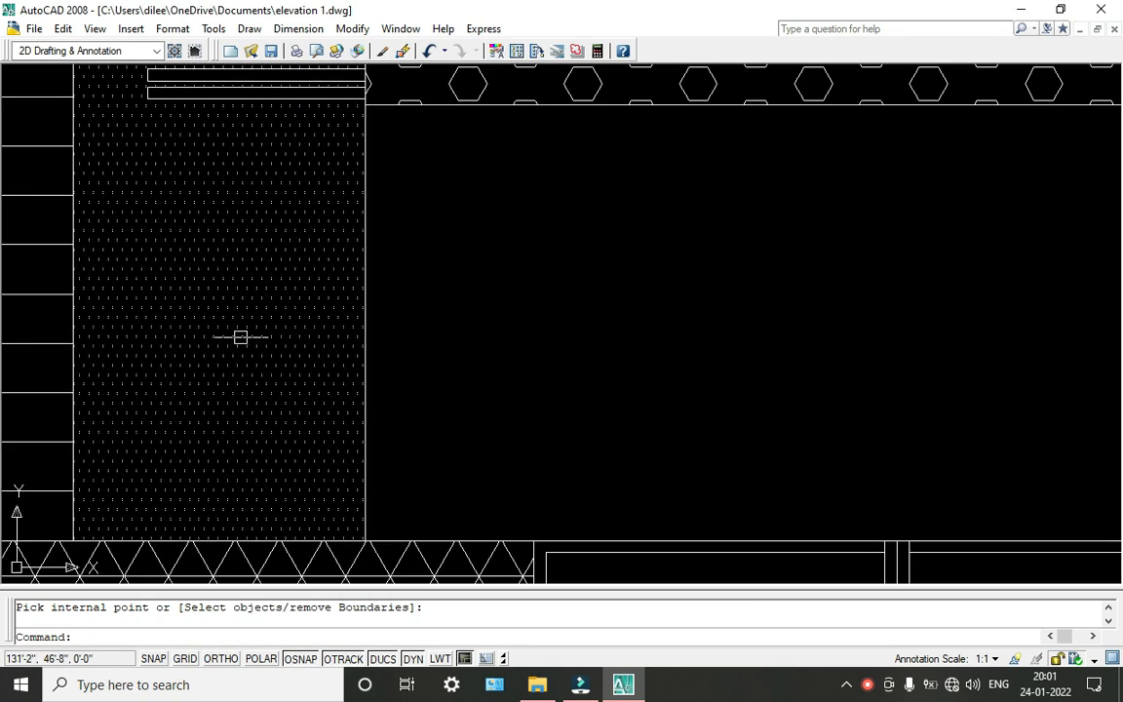
middle_click_drag(242, 337, 447, 484)
scroll(389, 451, "down", 3)
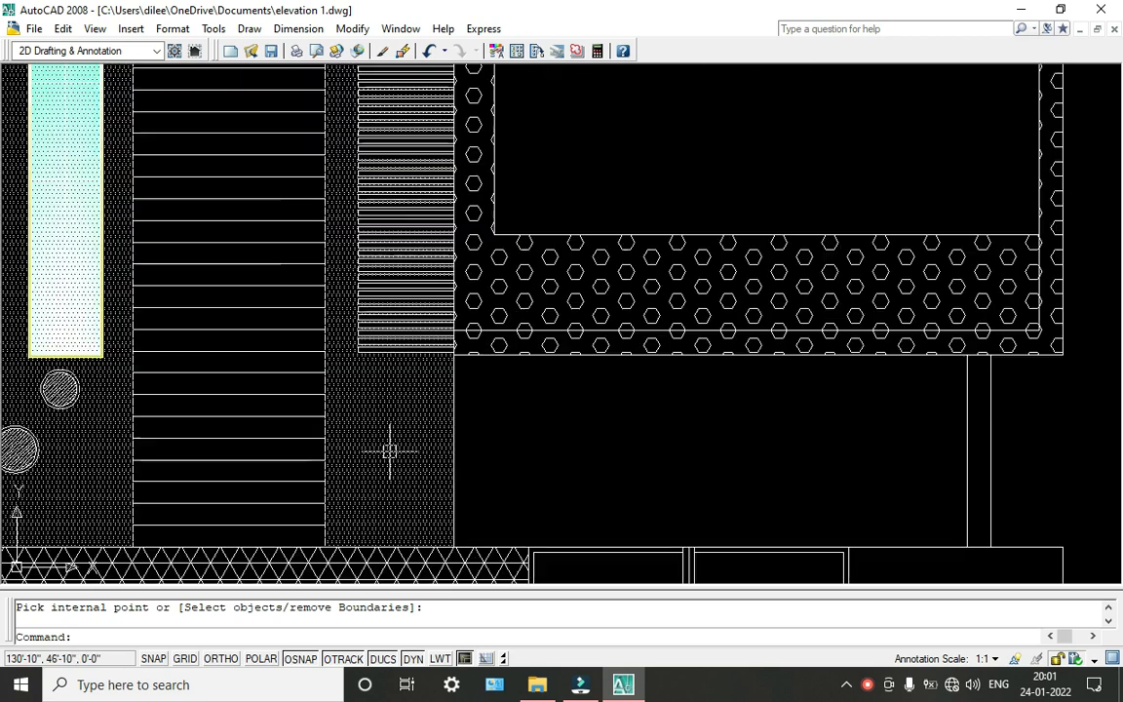
double_click(389, 450)
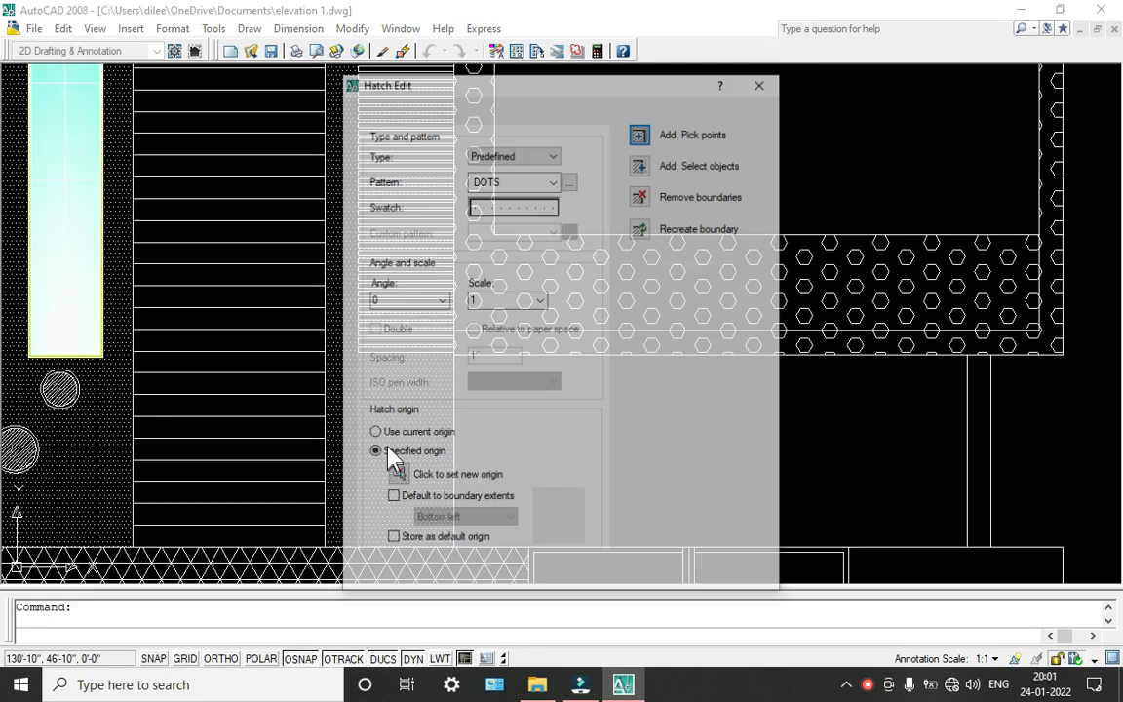
left_click(539, 301)
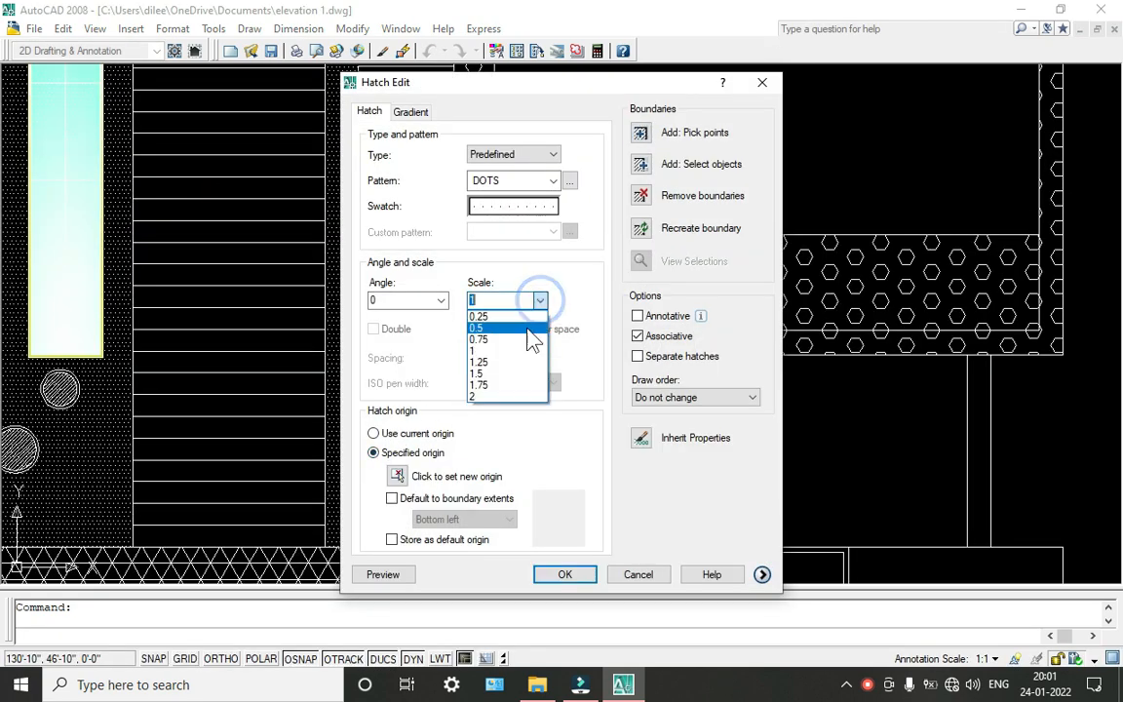
left_click(505, 374)
left_click(561, 574)
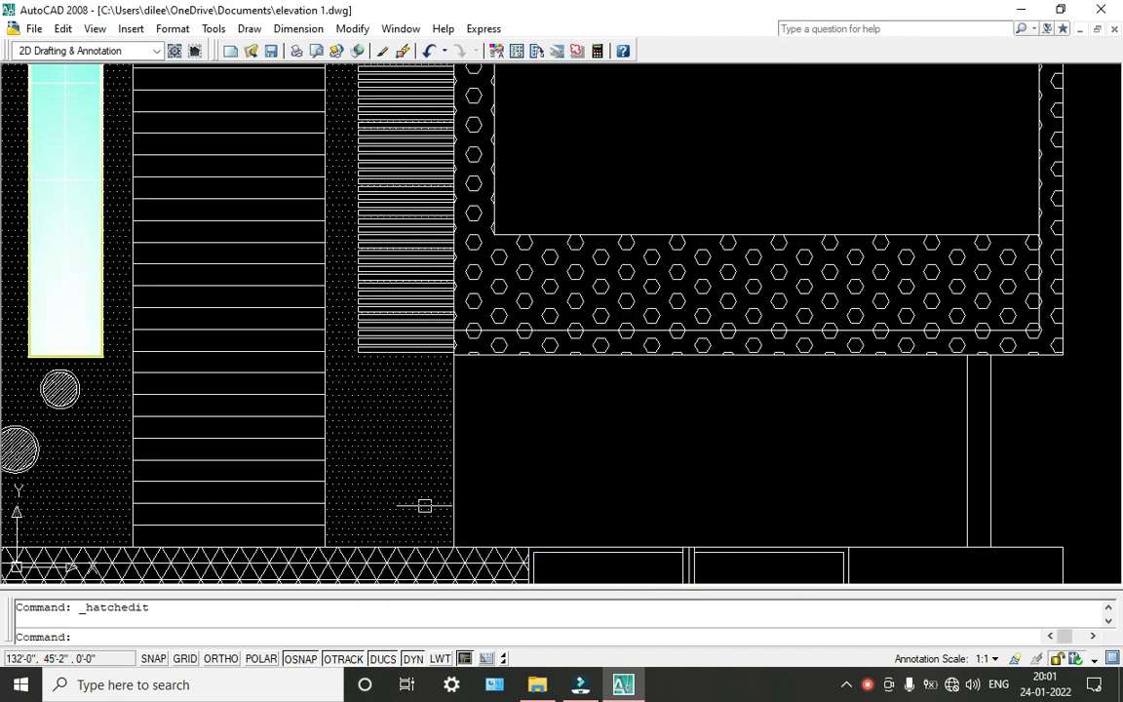
Set the scale of the tower wall's DOTS hatch to 2.
left_click(379, 439)
double_click(380, 439)
left_click(539, 301)
left_click(499, 398)
left_click(560, 574)
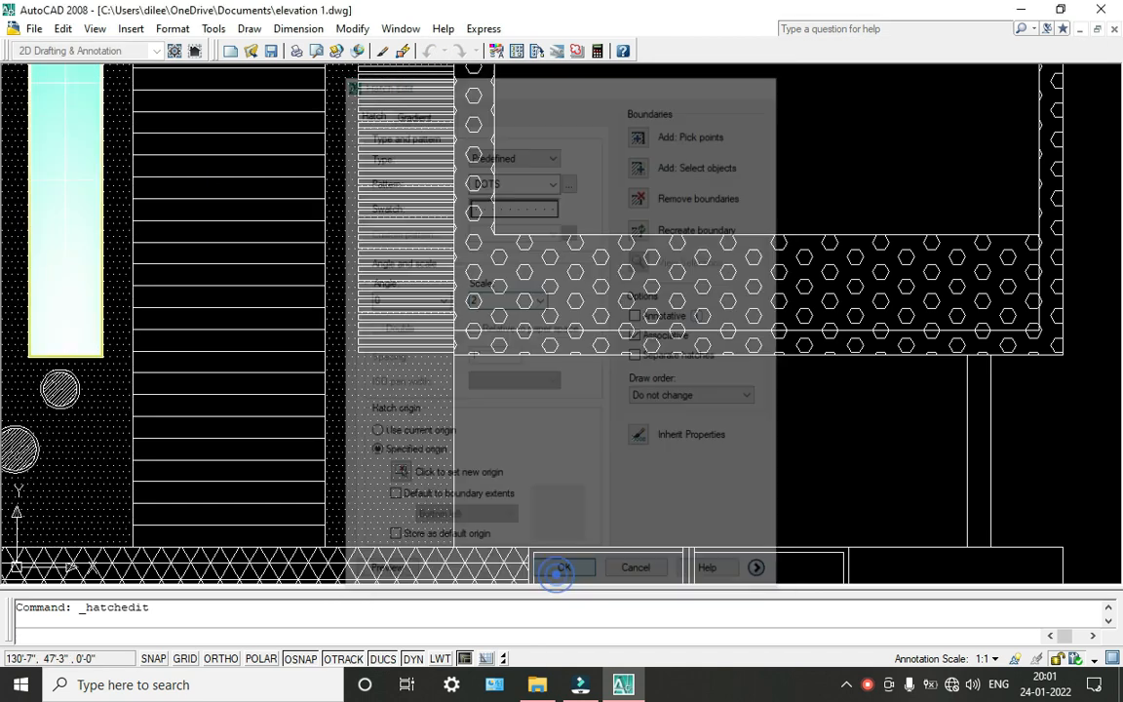
Examine the hatched elevation up close and as a whole, from the tower wall to the compound wall and gate.
scroll(370, 430, "down", 5)
scroll(370, 430, "up", 6)
scroll(489, 394, "down", 3)
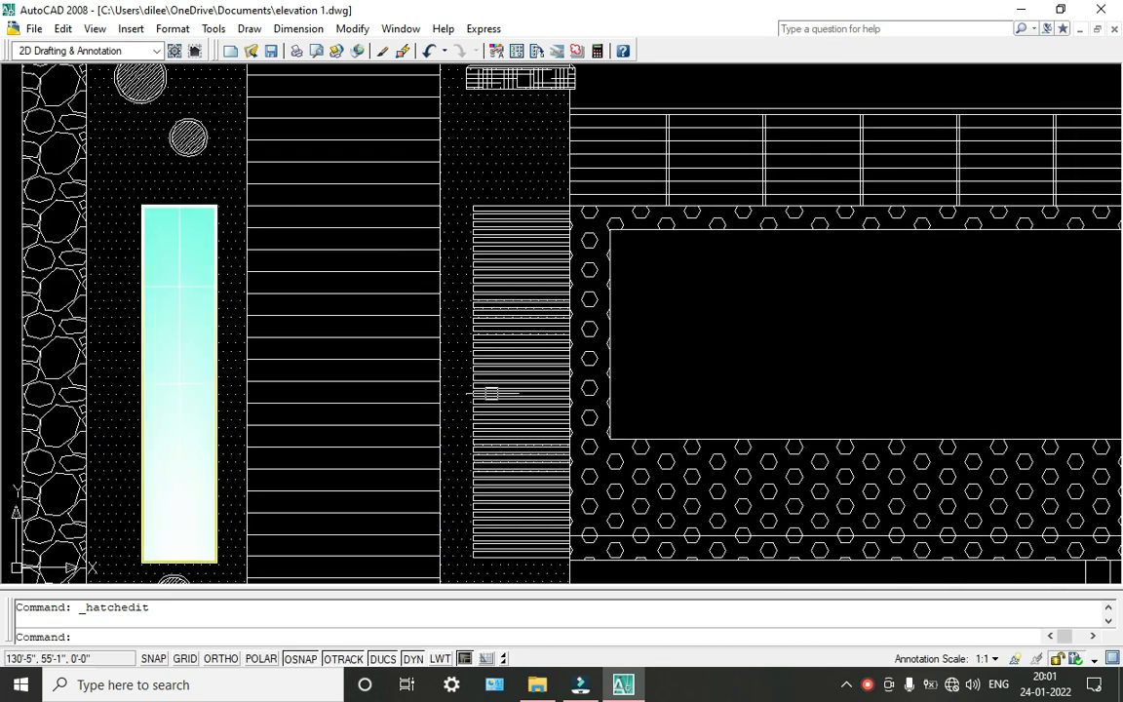
scroll(511, 400, "down", 2)
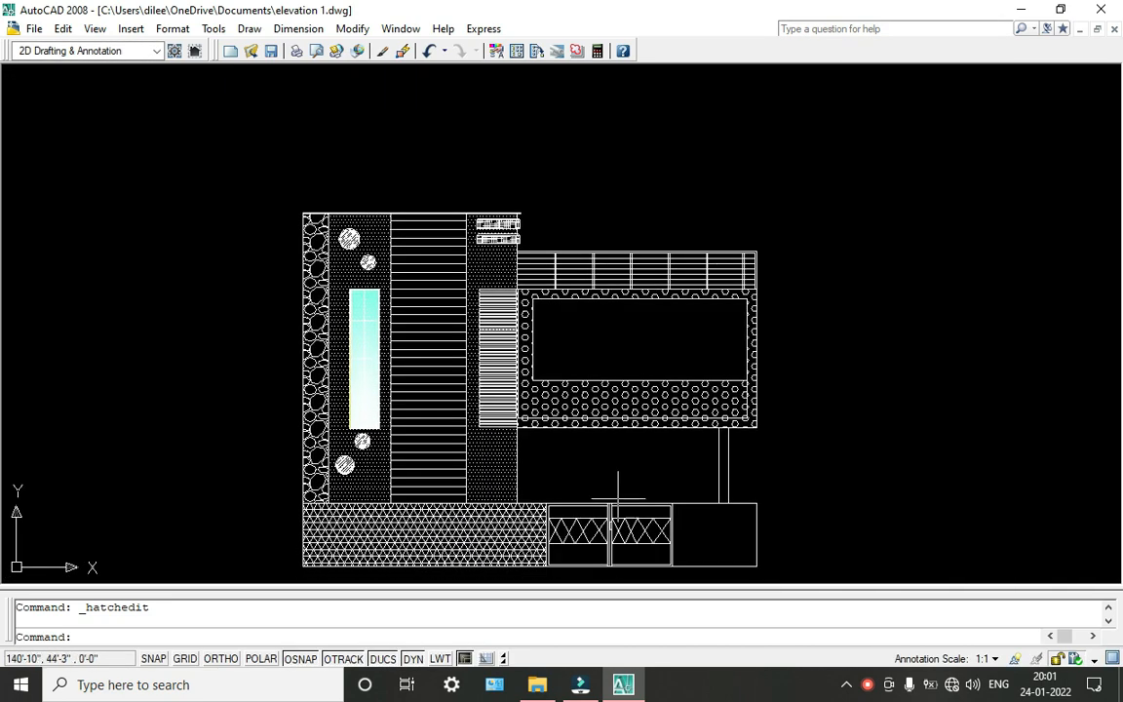
scroll(509, 392, "up", 3)
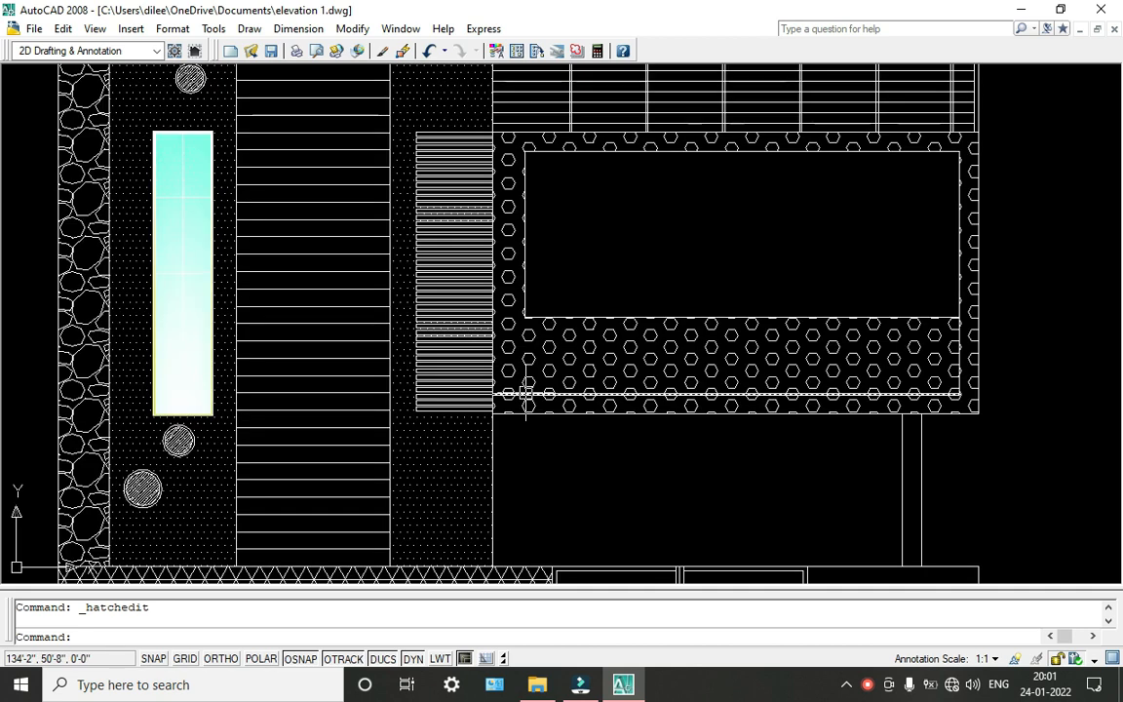
scroll(513, 394, "down", 2)
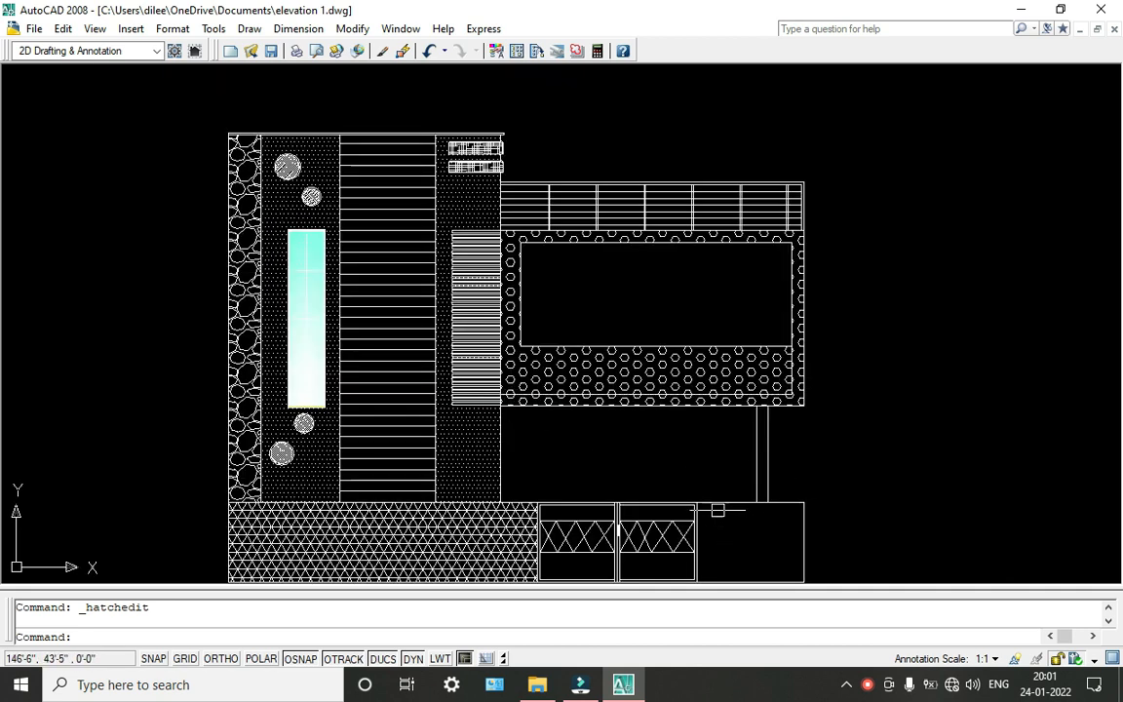
middle_click_drag(709, 493, 684, 461)
scroll(685, 460, "down", 2)
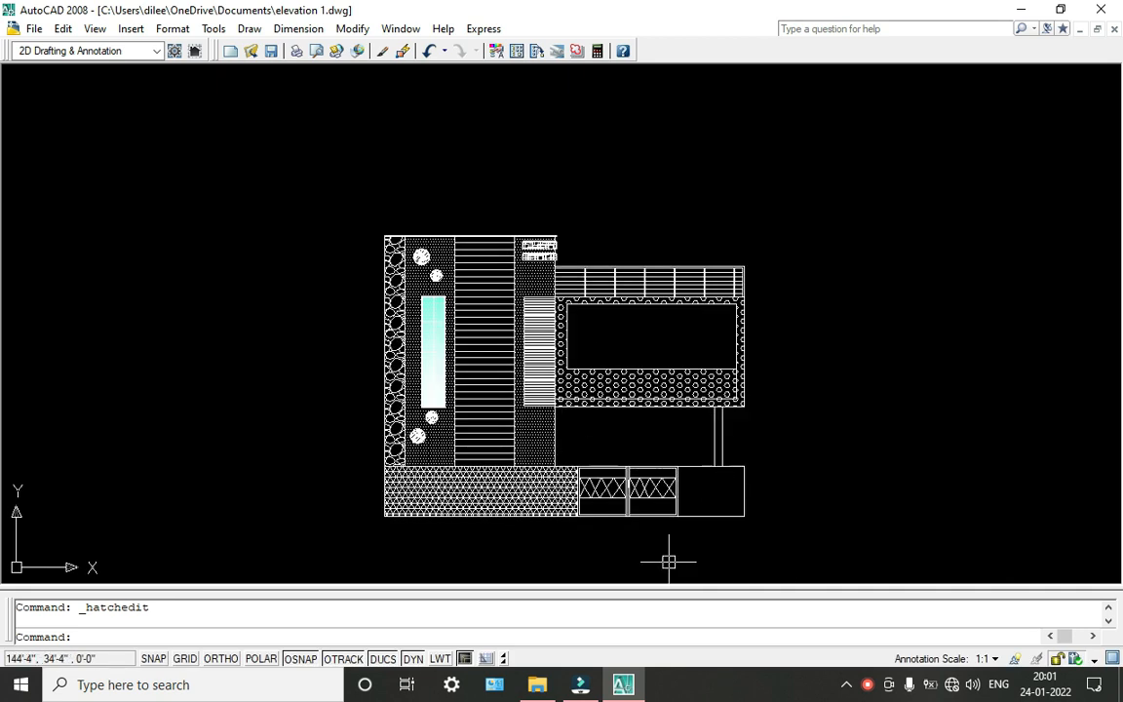
left_click(876, 686)
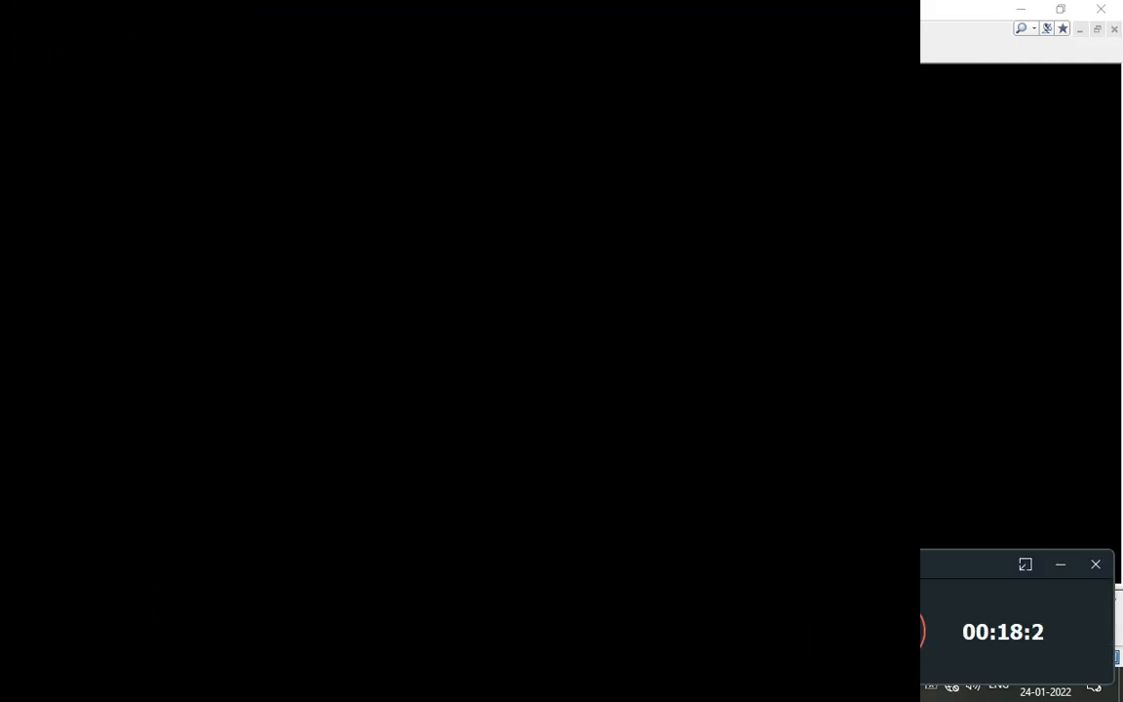